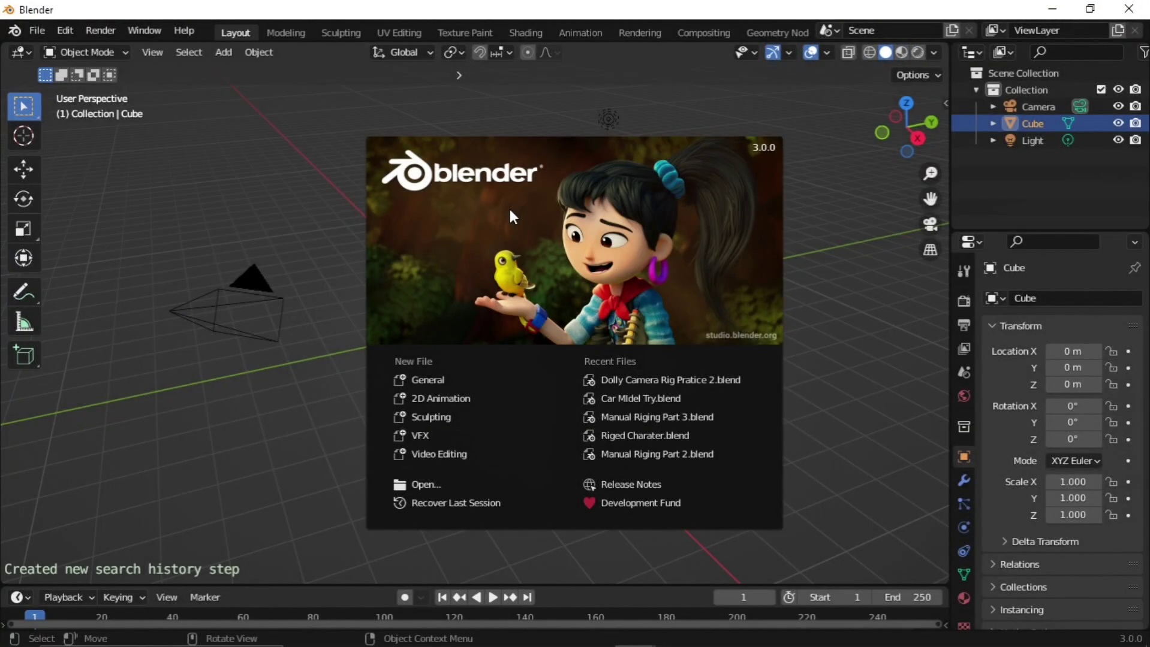
- Search the add-ons in Preferences for "camera" and check the Camera: Add Camera Rigs entry
click(271, 172)
middle_drag(358, 417, 525, 390)
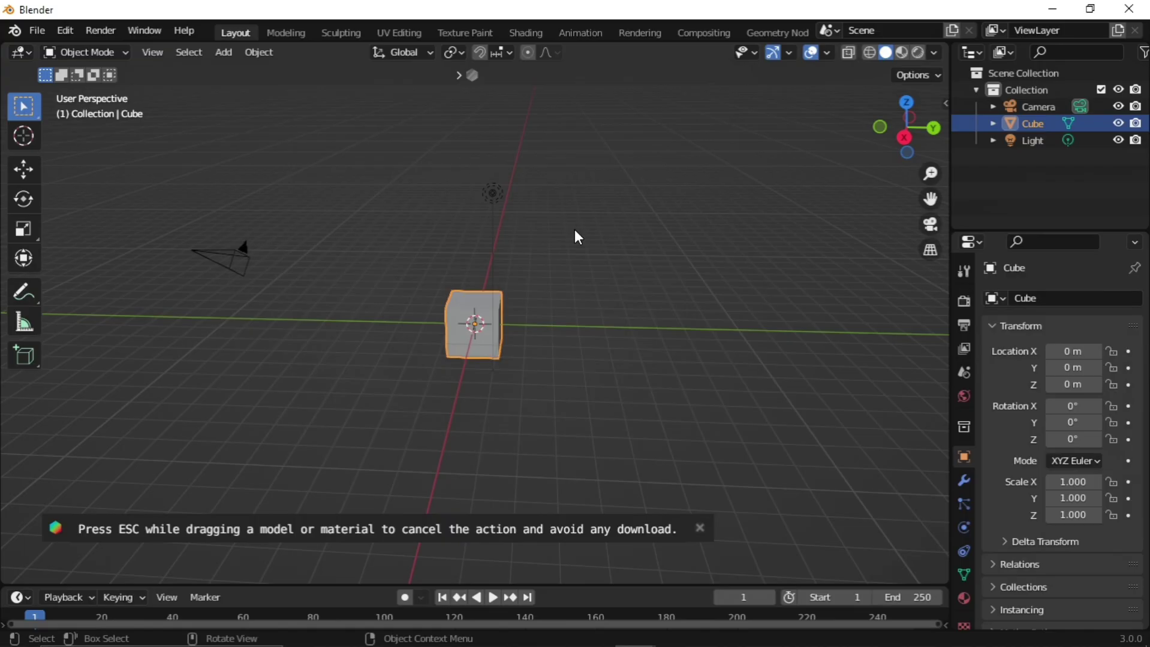
click(58, 33)
click(128, 273)
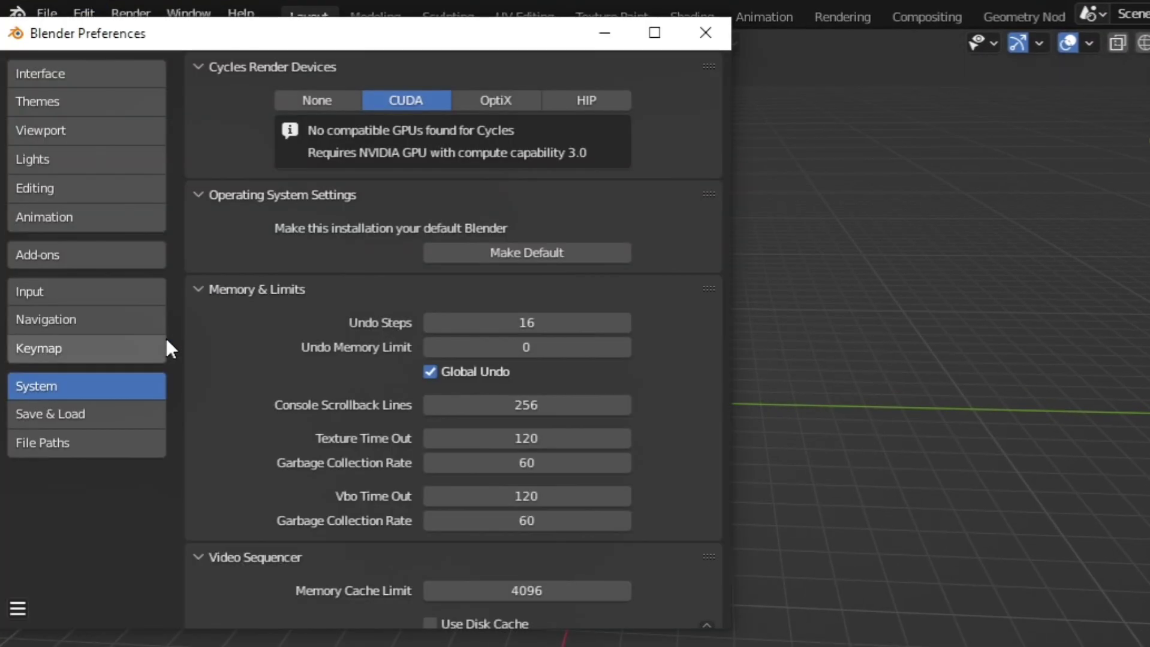
click(67, 262)
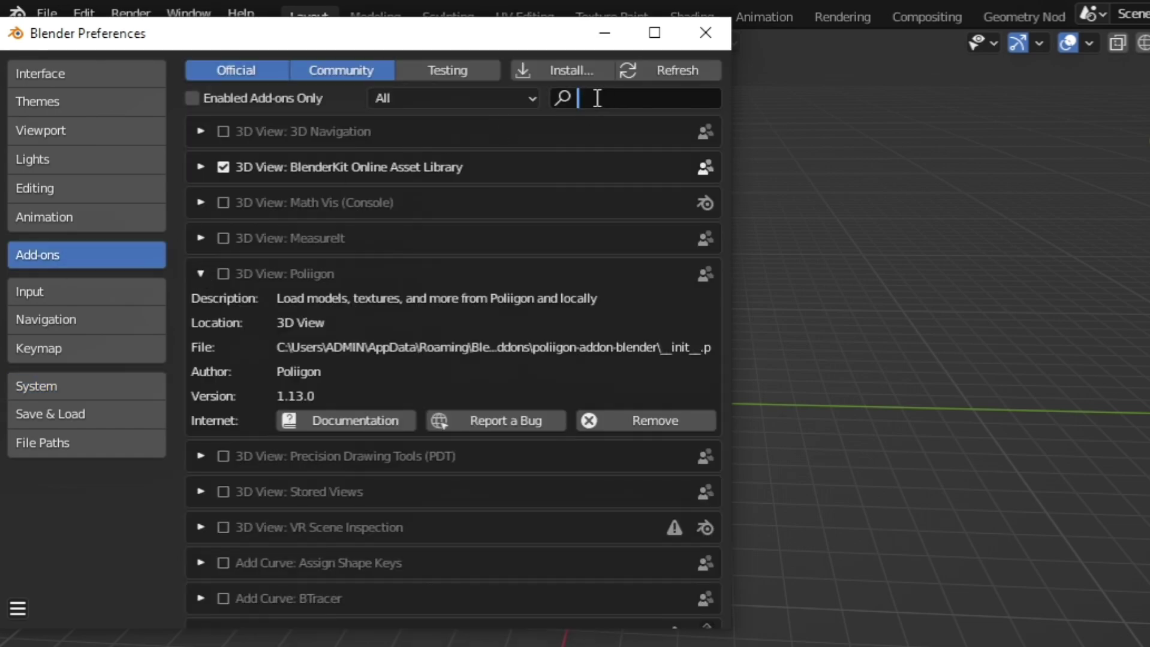
text(camera)
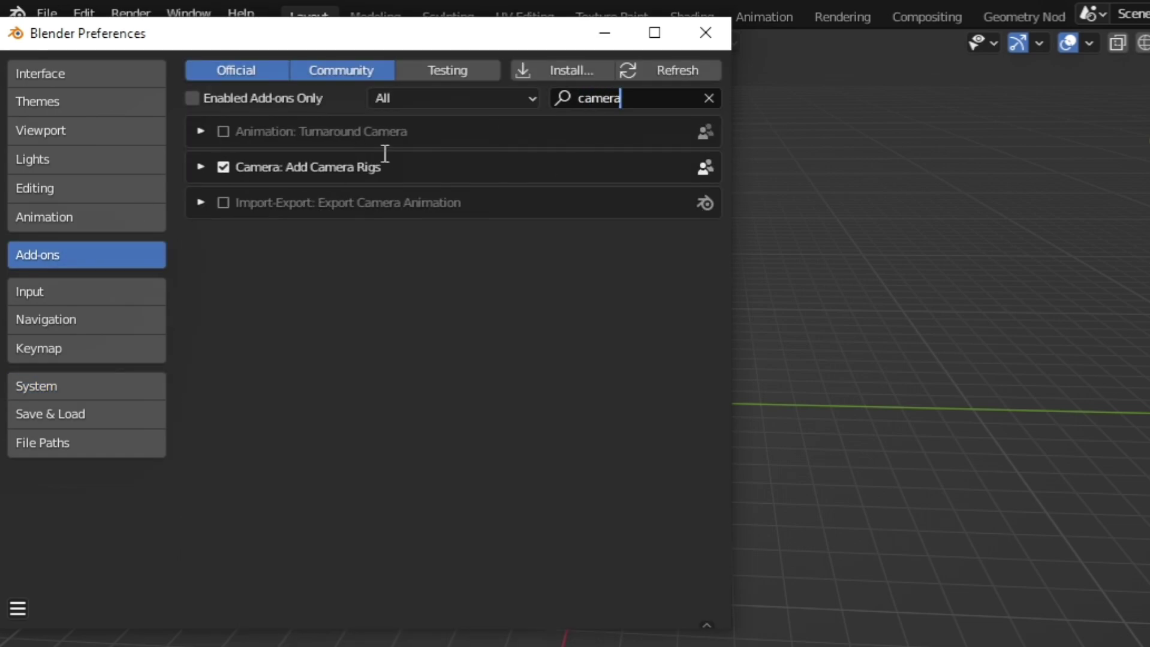
click(201, 167)
click(201, 167)
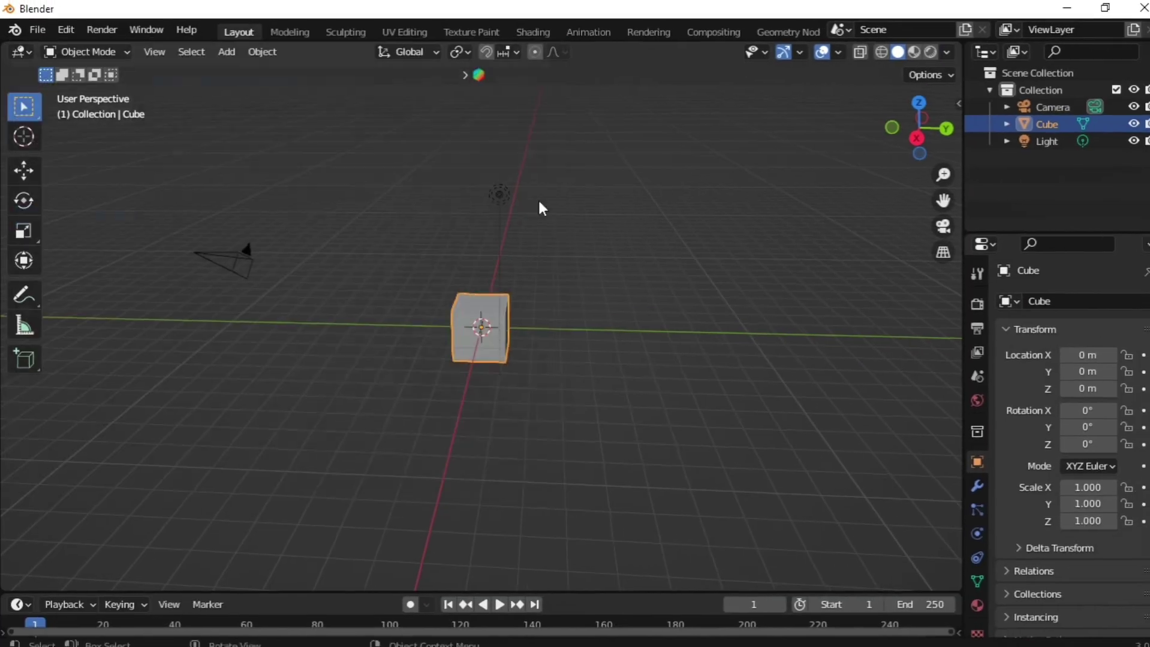
- Delete the default camera, cube and light from the scene
mouse_move(419, 324)
middle_down()
mouse_move(487, 324)
mouse_move(441, 329)
middle_up()
drag(659, 139, 179, 443)
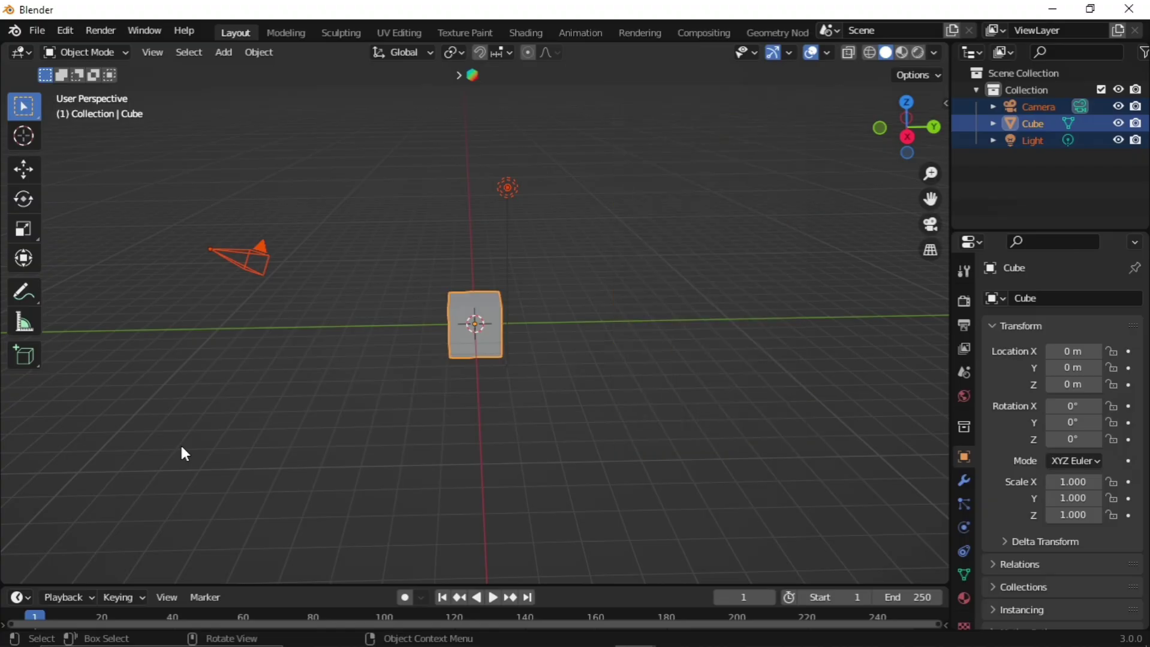
key(Delete)
middle_drag(318, 334, 459, 236)
- Show the BlenderKit asset search with its filters expanded and search its models for "flower pot"
key(n)
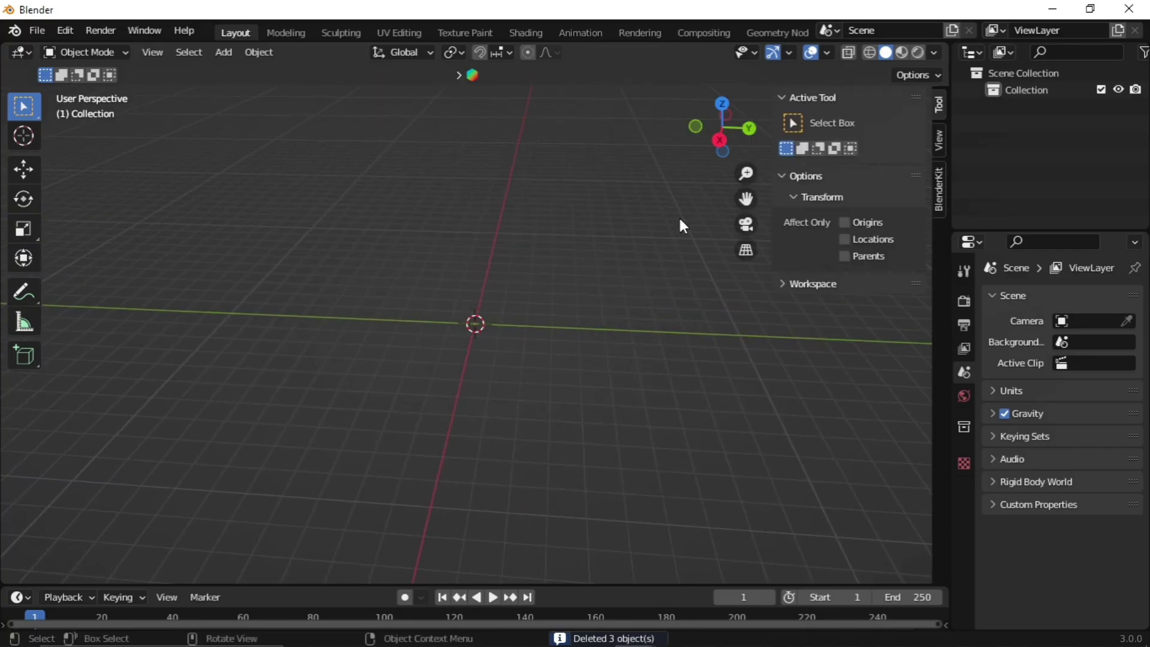
click(940, 188)
click(850, 174)
click(794, 339)
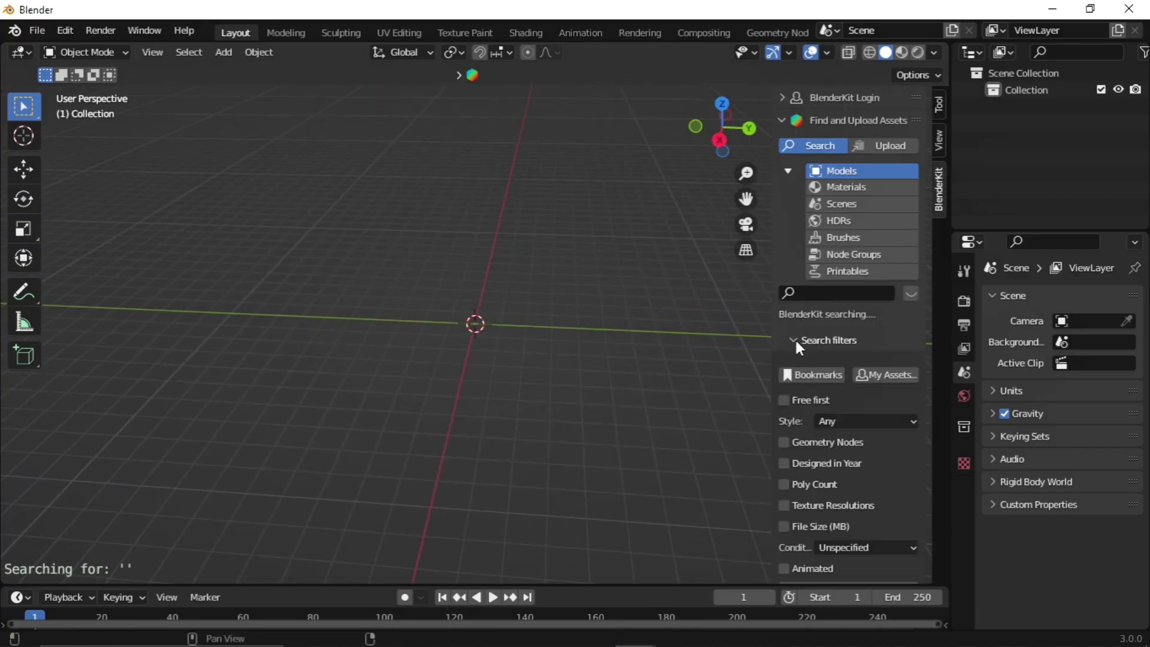
click(827, 293)
click(874, 185)
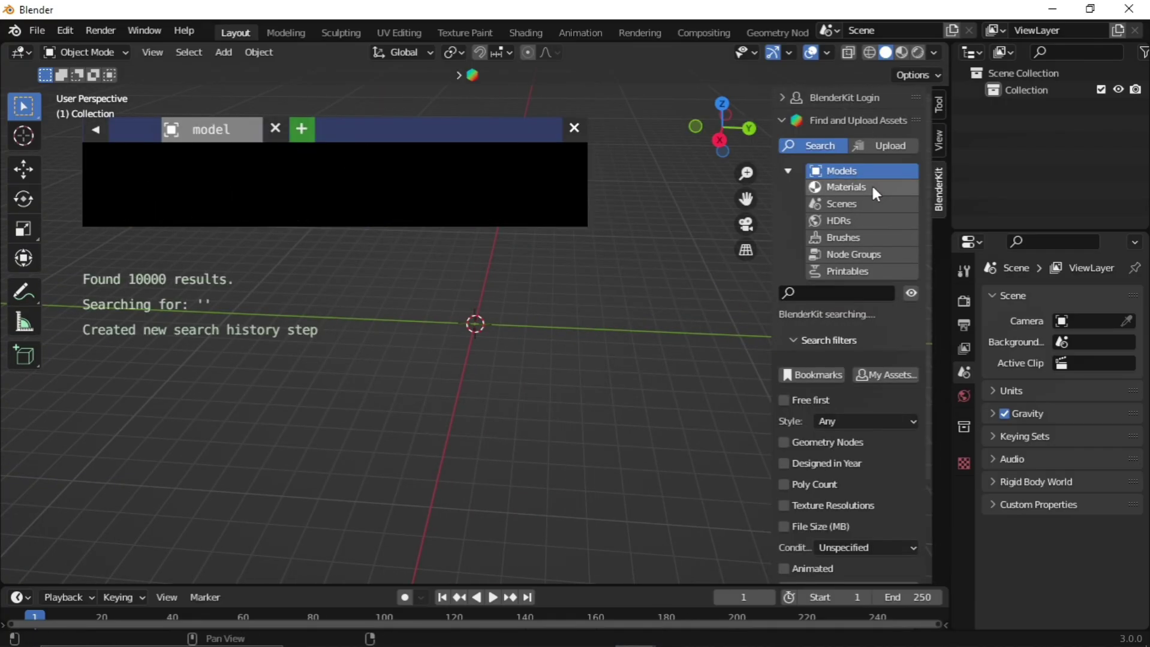
click(861, 220)
click(854, 172)
click(826, 293)
text(flower pot)
key(Return)
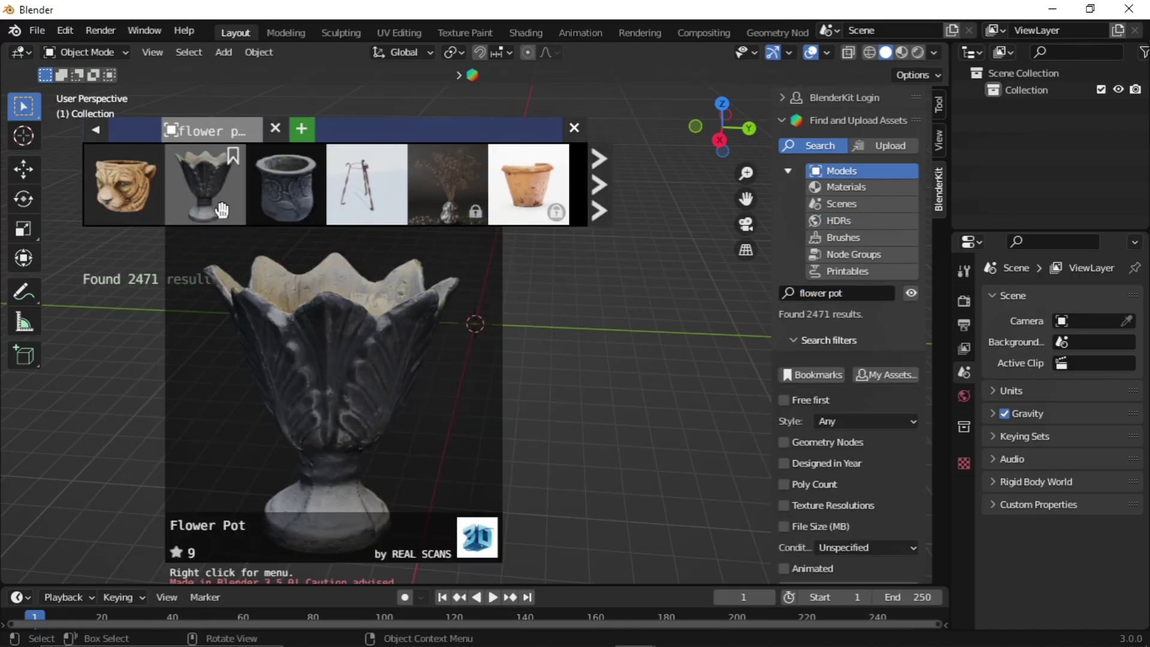
- Browse the flower pot results and place the Flower Vase 02 model at the world origin
click(598, 193)
click(596, 194)
click(596, 187)
click(596, 187)
click(597, 187)
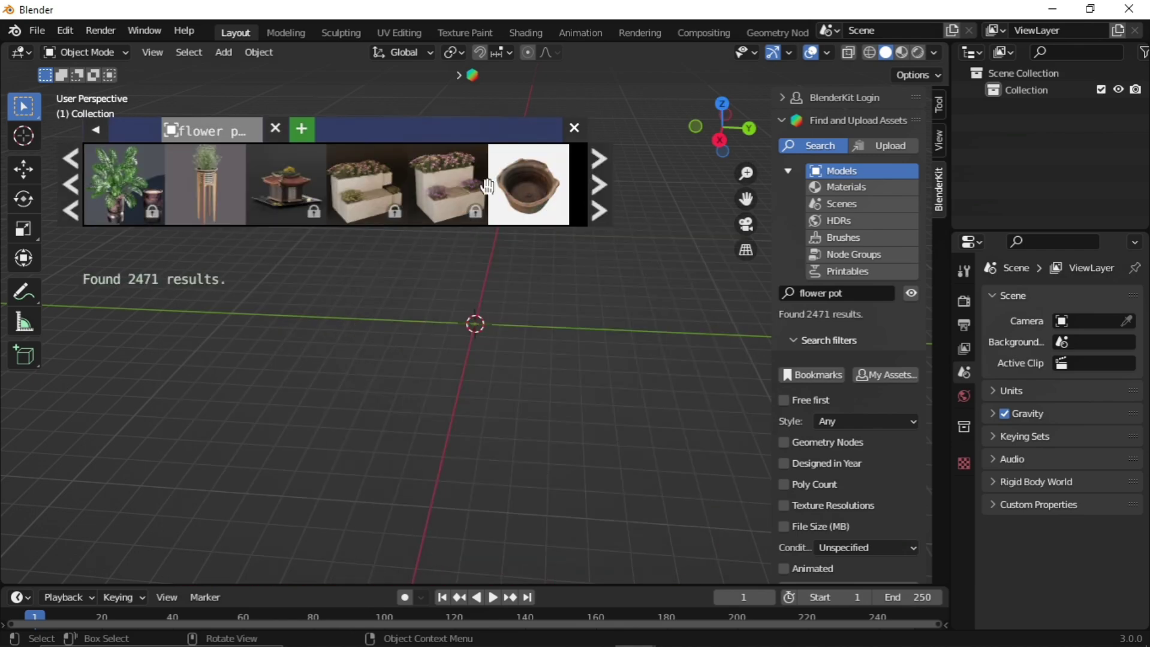
click(595, 188)
click(595, 189)
click(592, 187)
click(593, 187)
click(597, 193)
mouse_move(373, 188)
drag(368, 187, 475, 389)
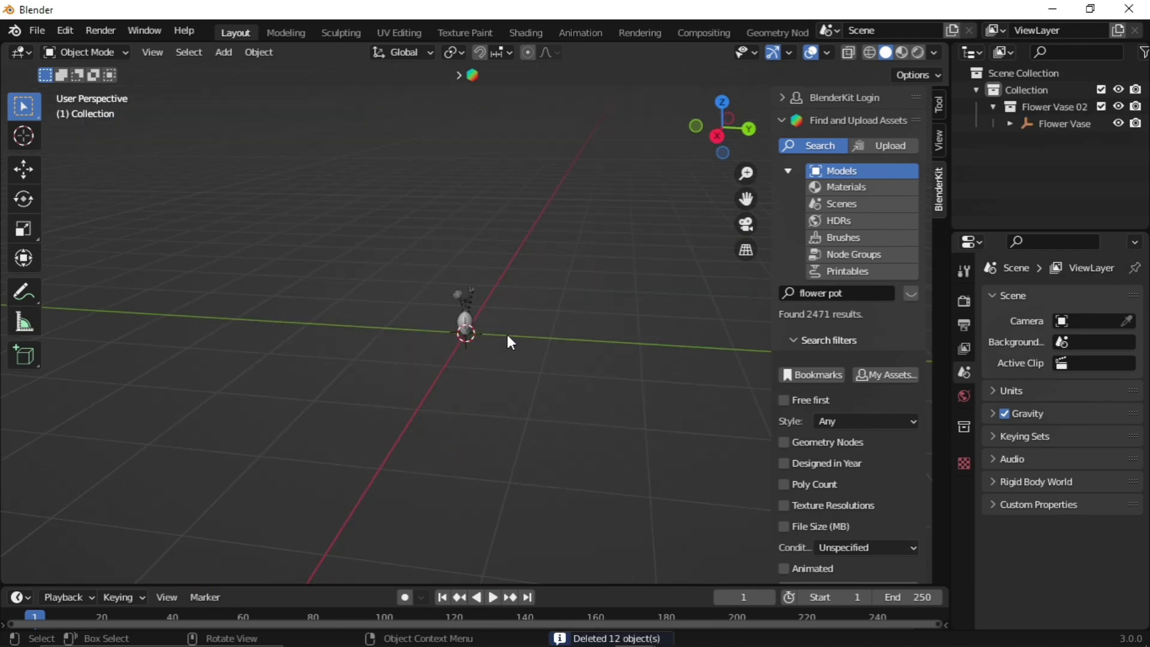
- Hide the sidebar and its asset search from the 3D viewport
click(454, 351)
click(503, 214)
click(502, 214)
key(n)
scroll(618, 412, down, 4)
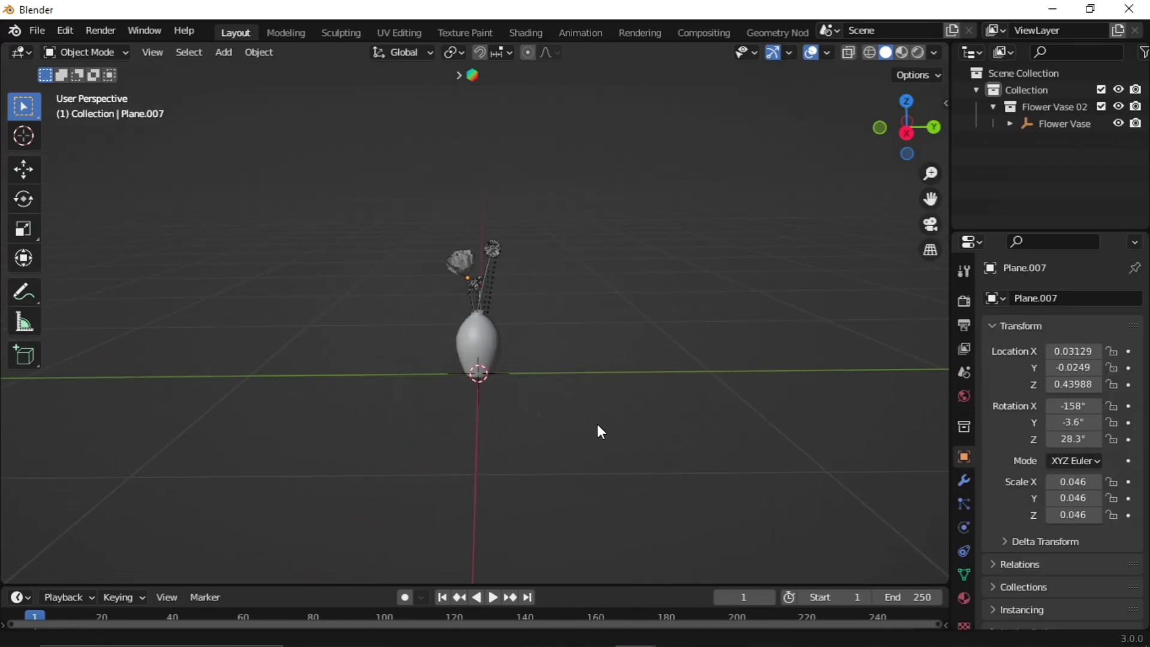
- Add a dolly camera rig around the vase, check its size against the model, and delete the rig
key(shift+a)
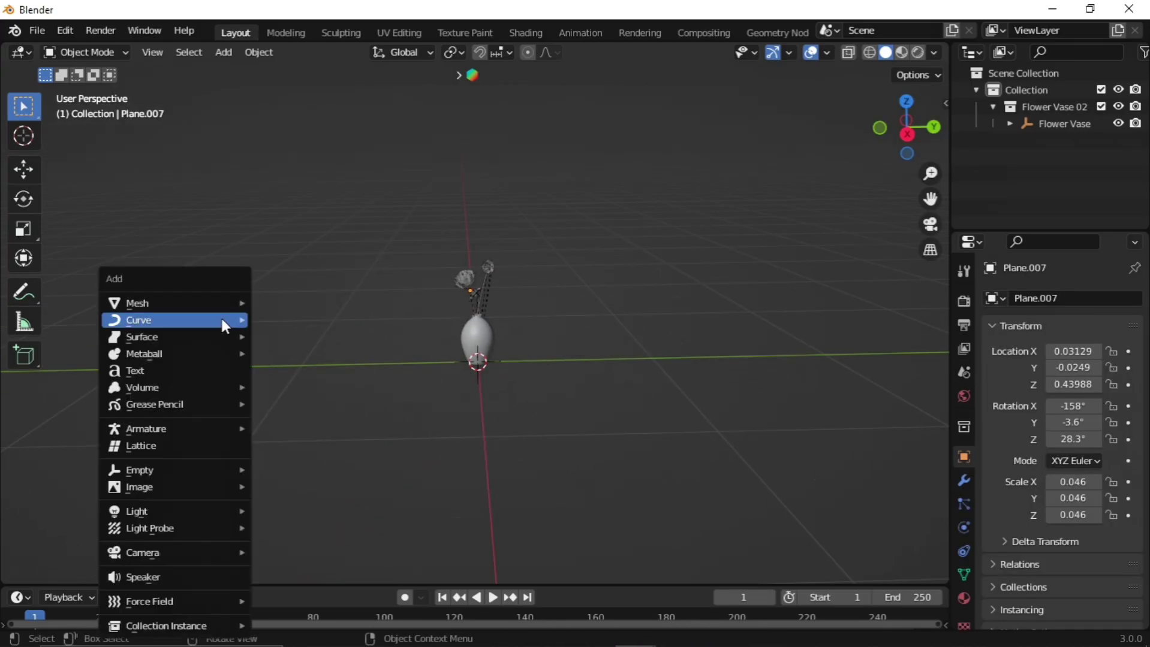
mouse_move(214, 551)
click(335, 569)
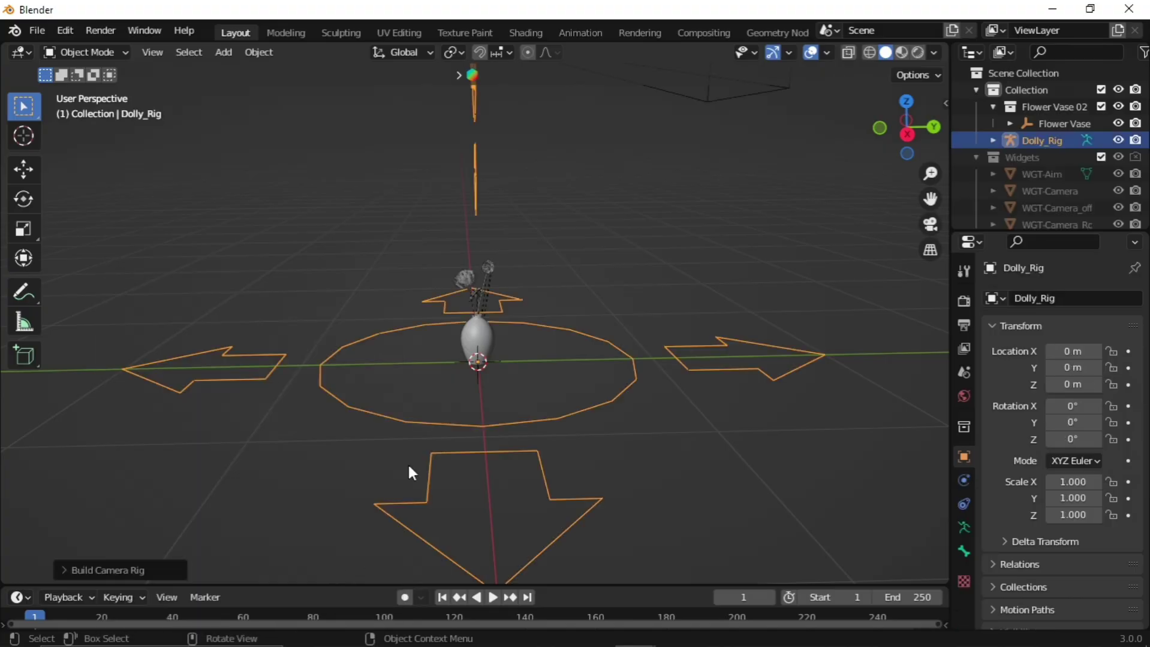
ctrl+middle_drag(541, 234, 515, 363)
ctrl+middle_drag(466, 331, 447, 222)
click(666, 257)
click(471, 325)
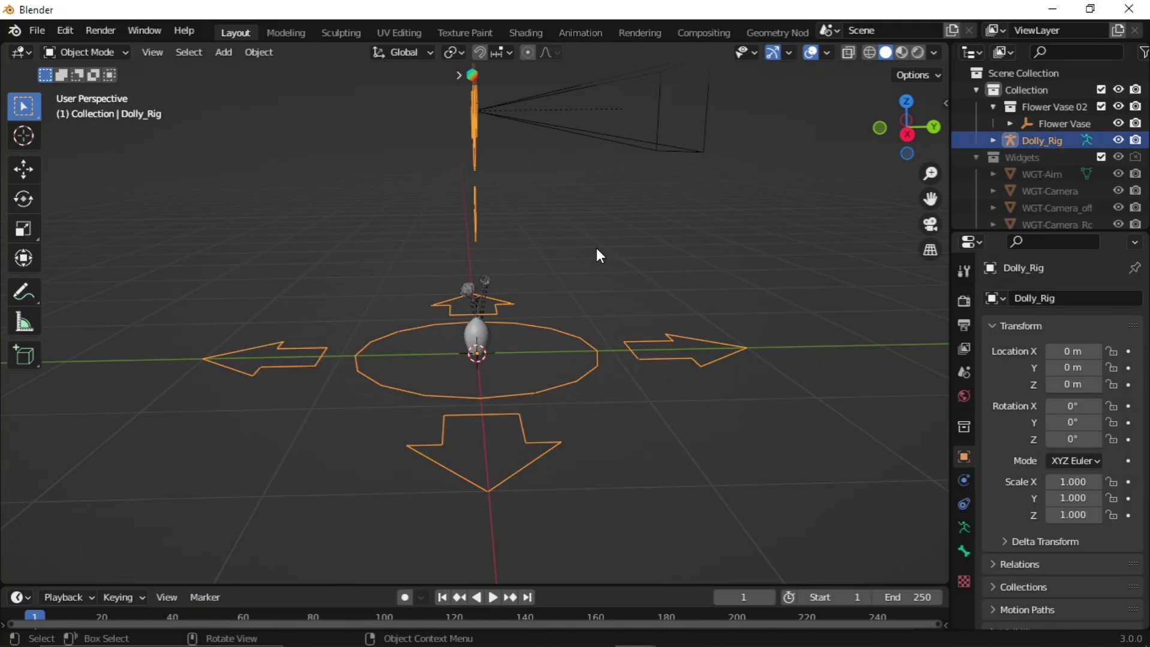
key(Delete)
- Scale up all parts of the flower vase together and apply all their transforms
drag(420, 264, 540, 423)
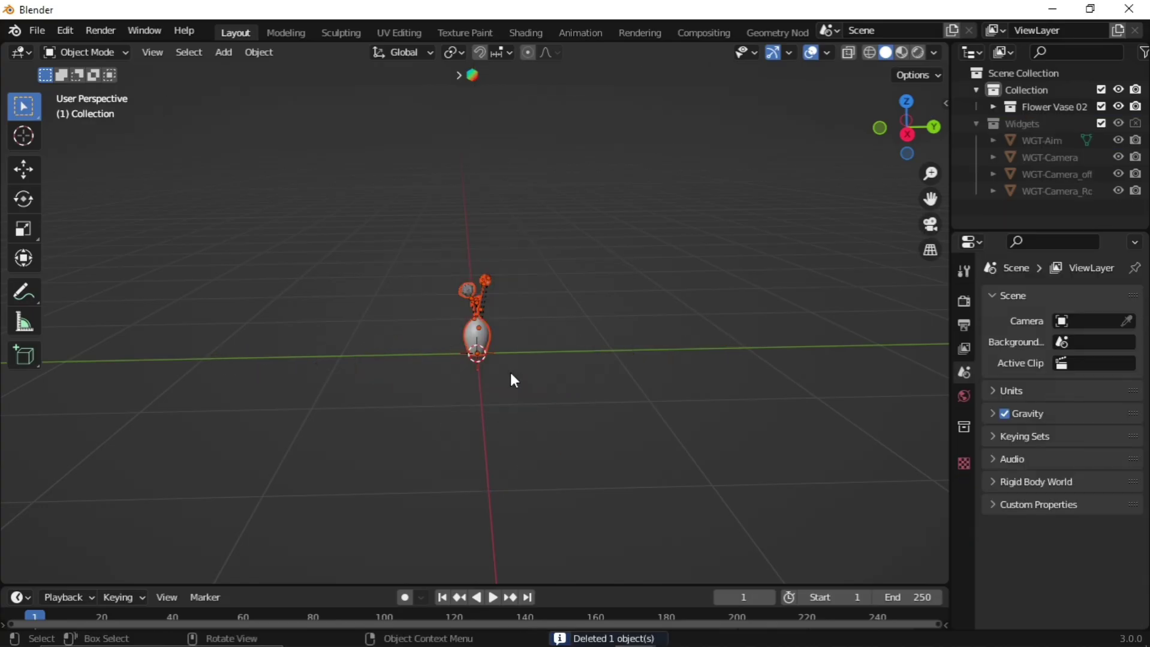
key(s)
click(617, 454)
ctrl+middle_drag(603, 206, 578, 276)
key(ctrl+s)
key(Escape)
key(ctrl+a)
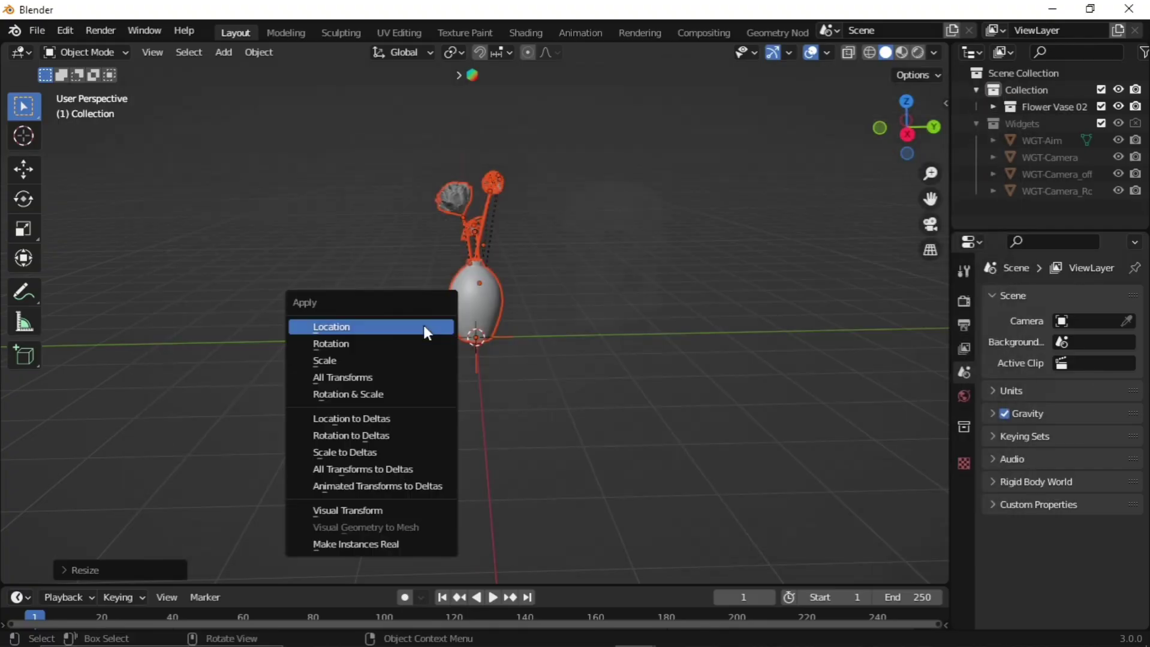
click(362, 378)
click(510, 340)
- Add a dolly camera rig at the world origin beside the enlarged vase
scroll(581, 322, up, 3)
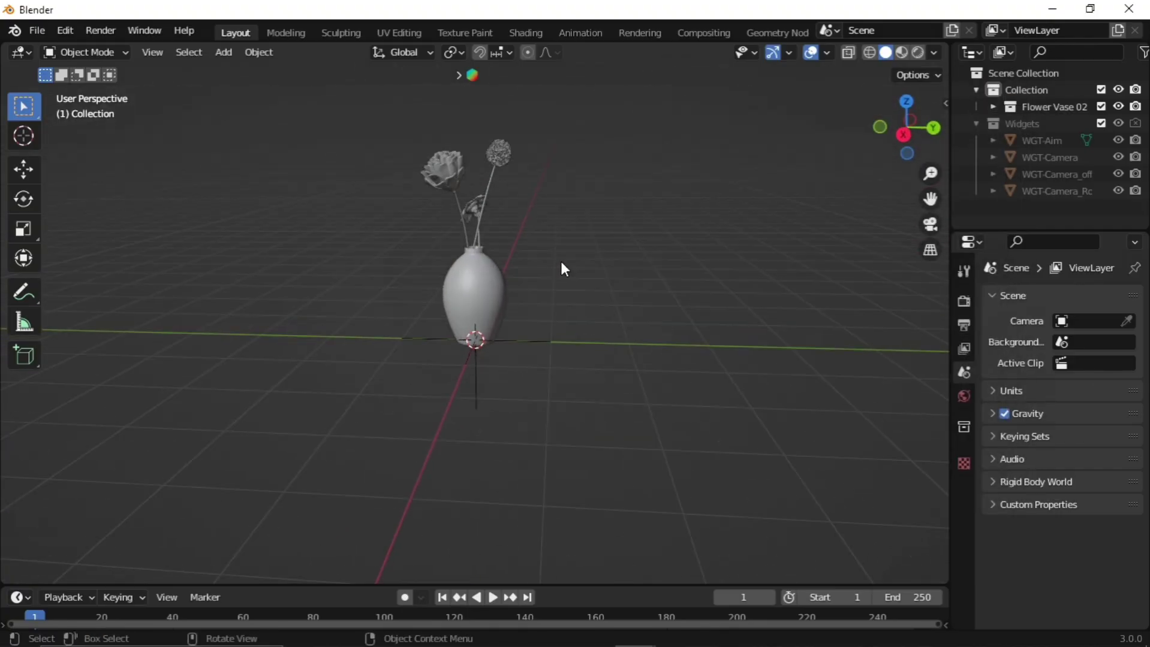
scroll(564, 252, down, 3)
scroll(527, 276, up, 5)
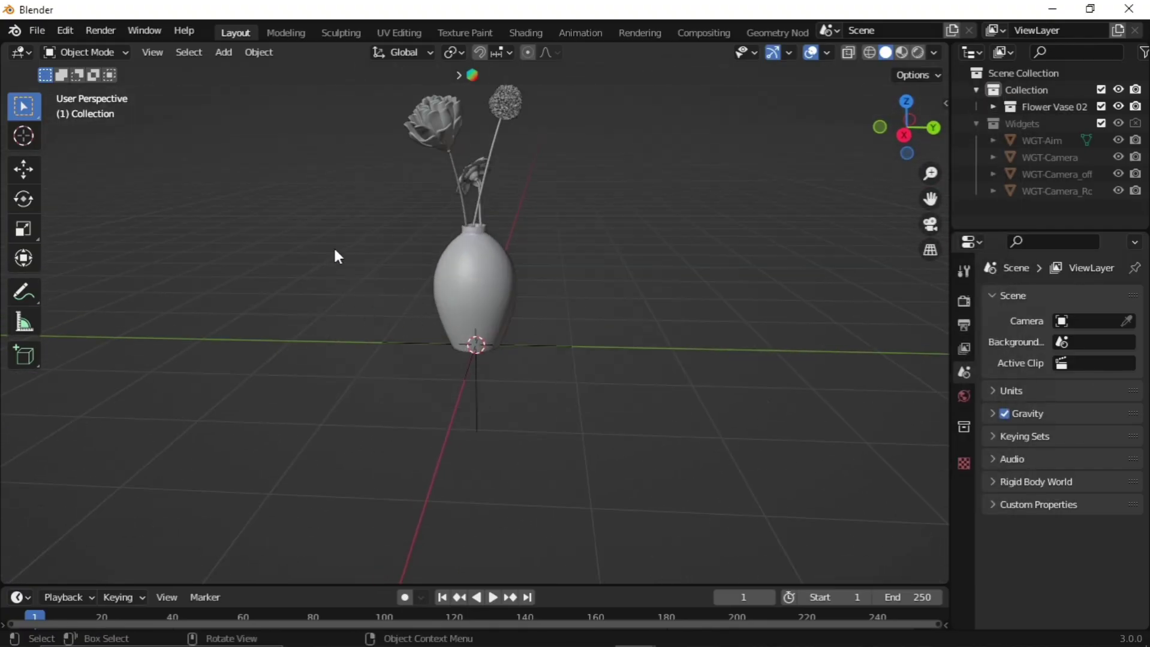
key(shift+a)
mouse_move(324, 311)
click(428, 330)
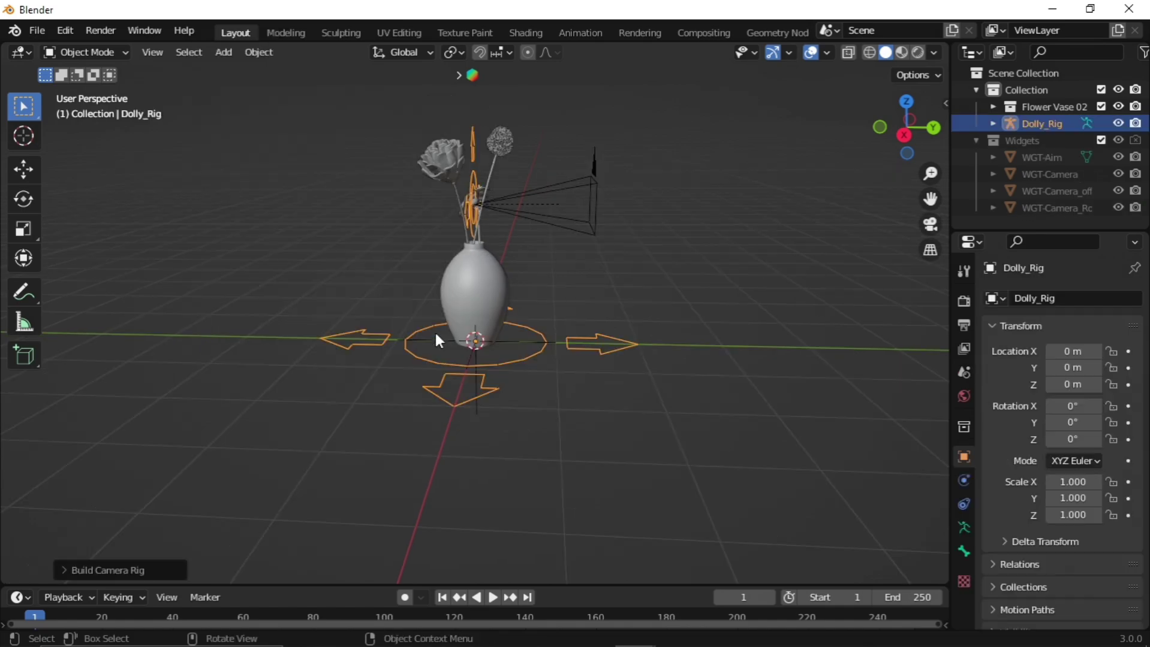
scroll(429, 341, down, 4)
middle_drag(428, 341, 562, 339)
scroll(602, 329, up, 2)
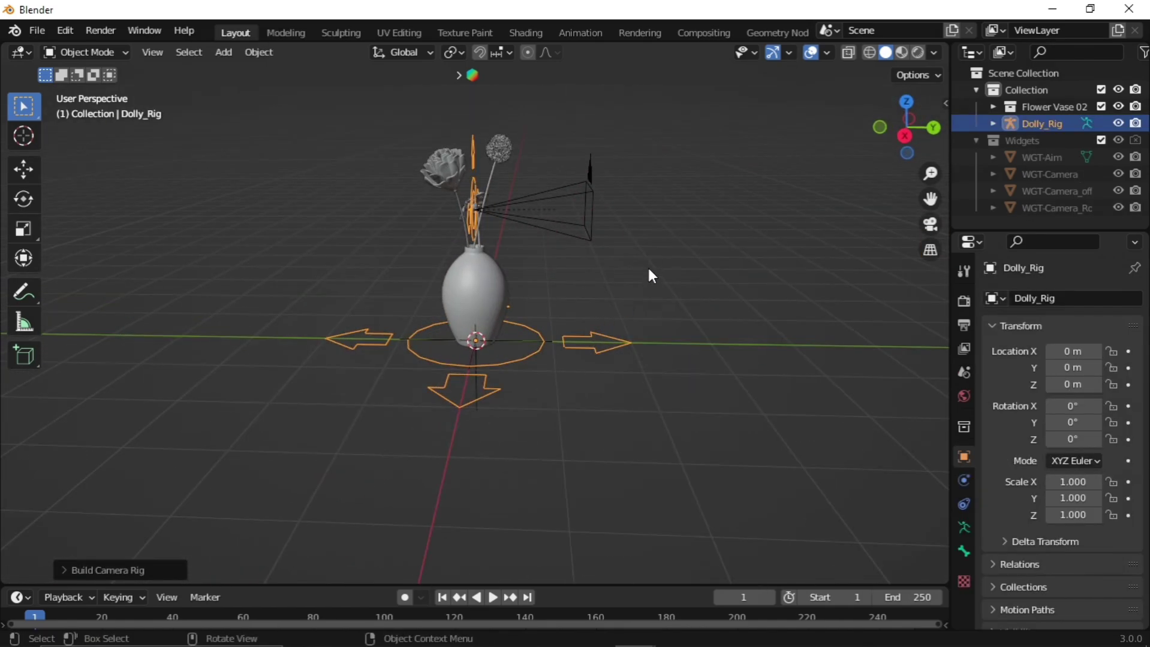
scroll(652, 276, down, 5)
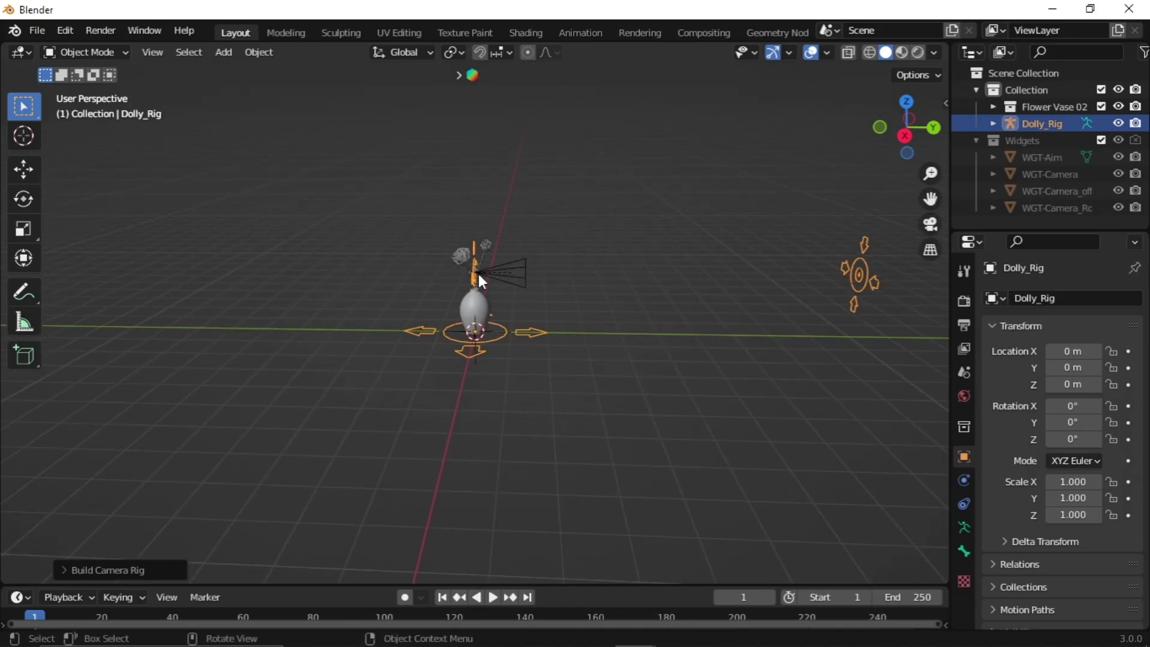
- Switch the selected Dolly_Rig armature to Pose Mode
click(425, 251)
click(414, 336)
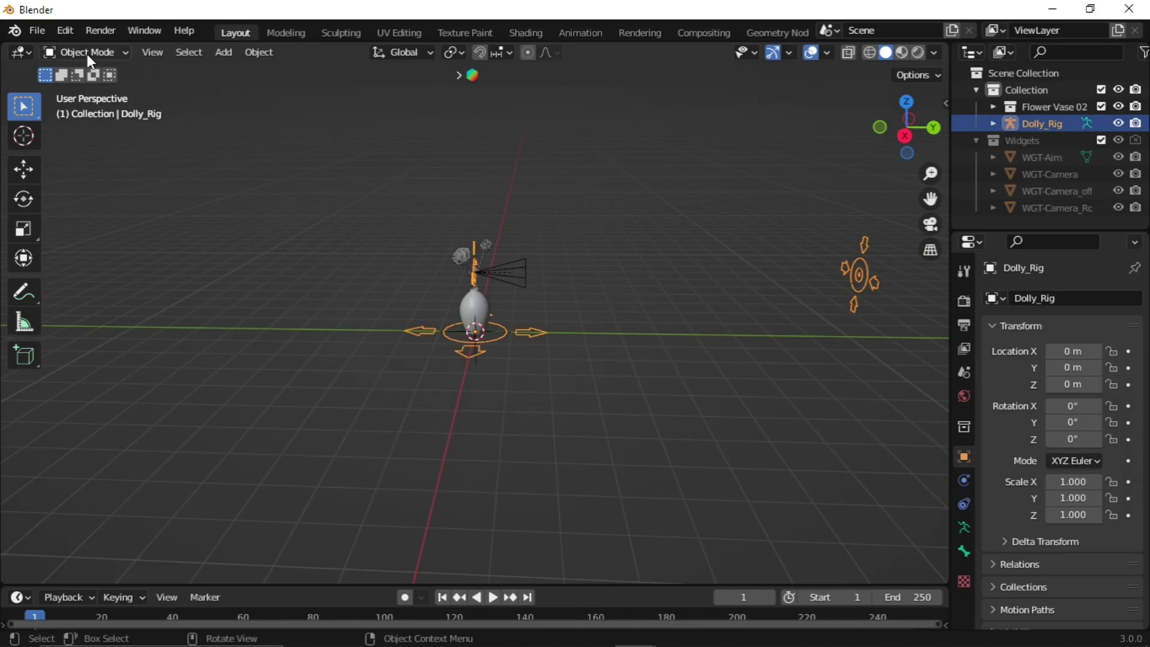
click(87, 54)
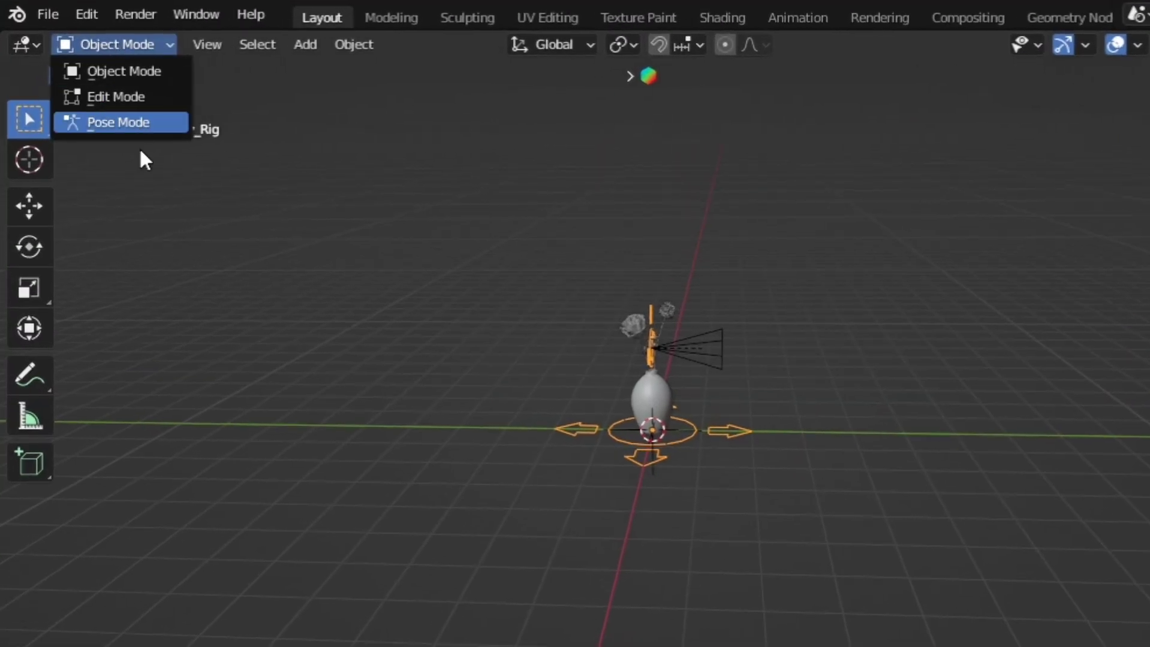
click(78, 109)
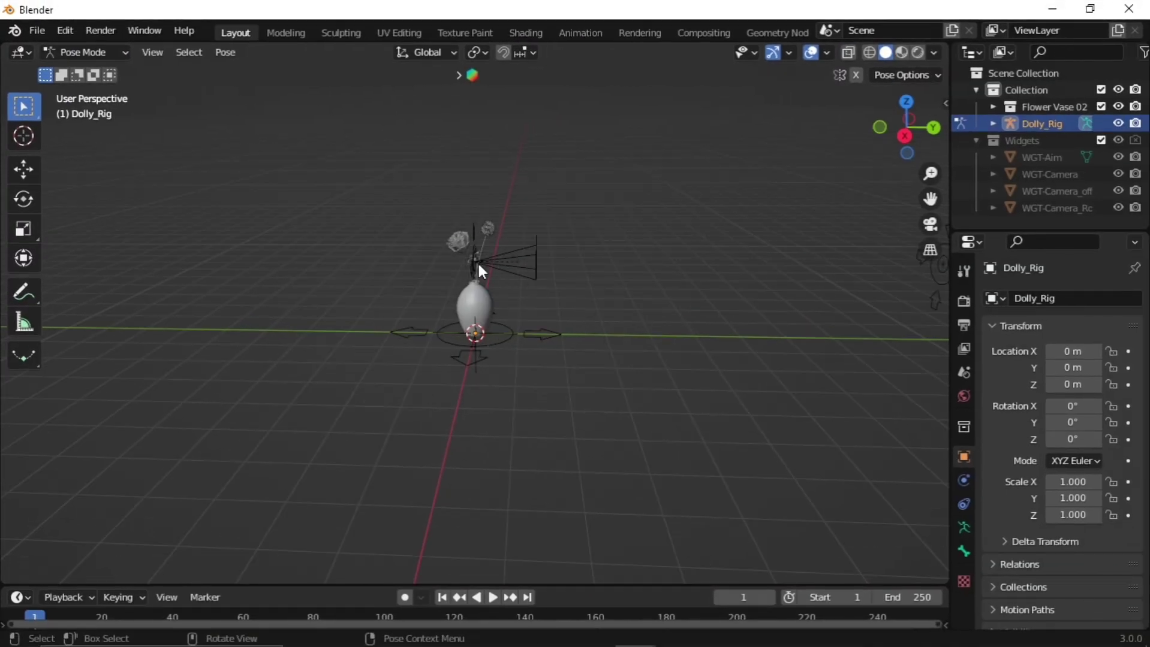
- Try moving the dolly rig's Aim bone and its Root bone, cancelling each move
scroll(671, 282, down, 3)
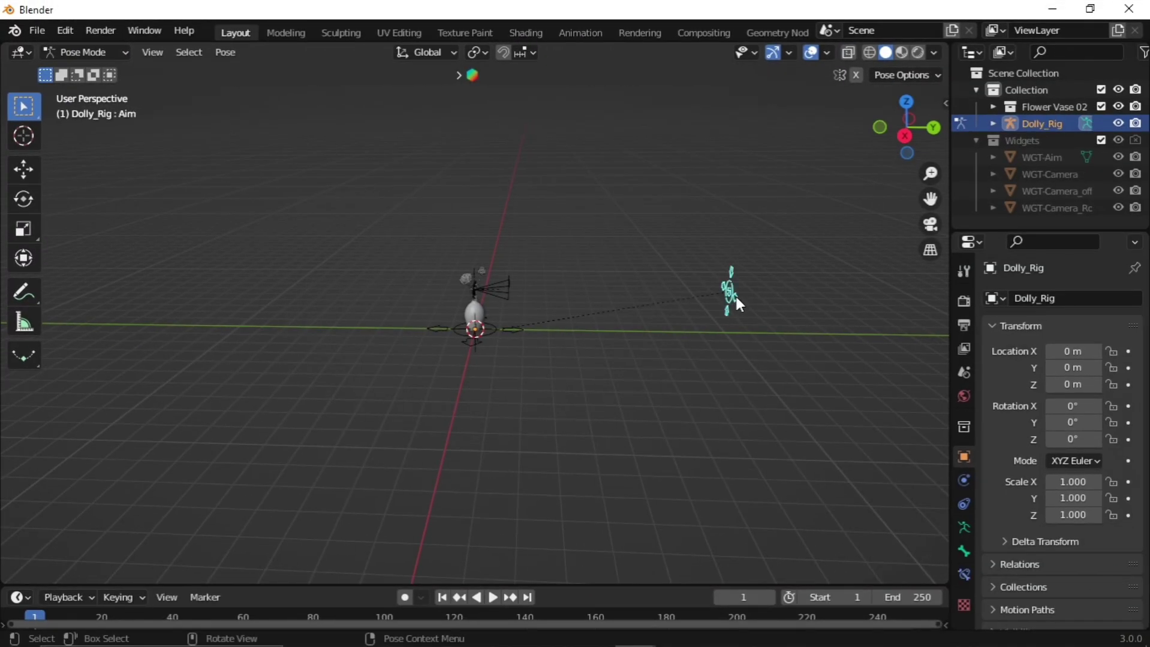
key(g)
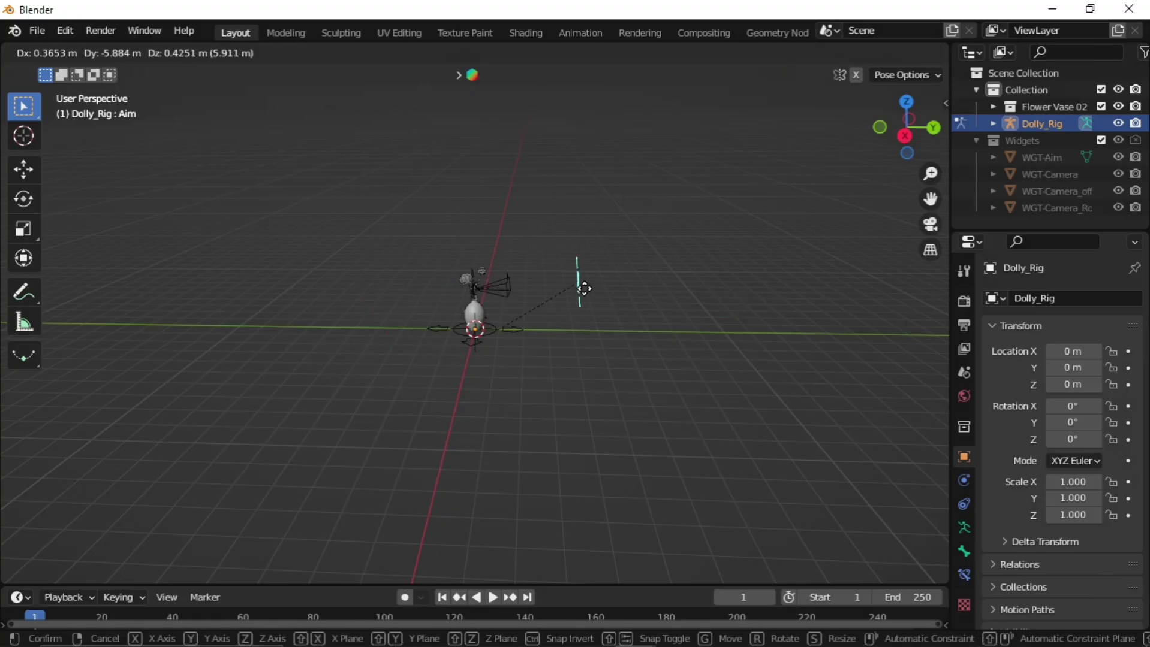
right_click(584, 288)
right_click(606, 275)
key(Escape)
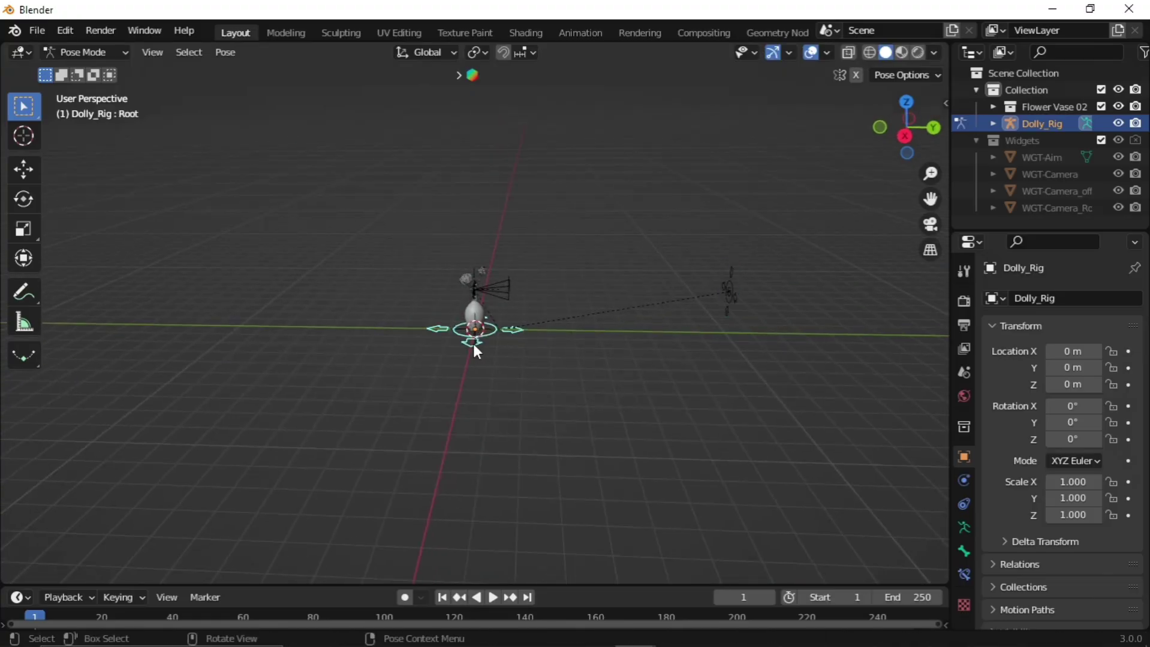
key(g)
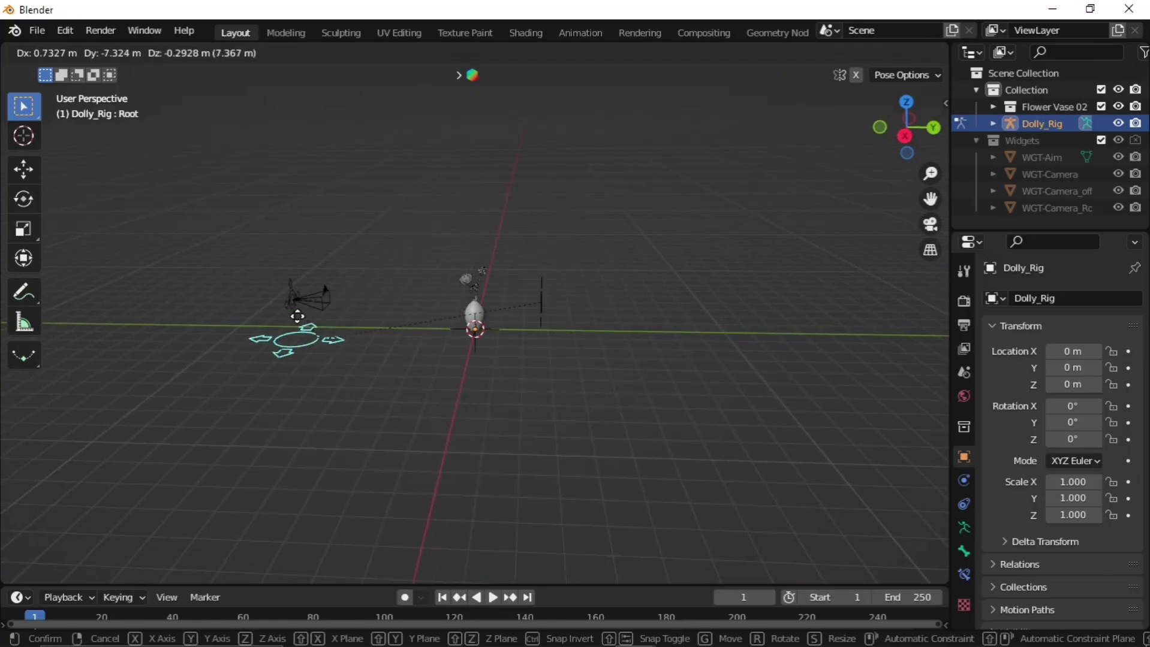
key(Escape)
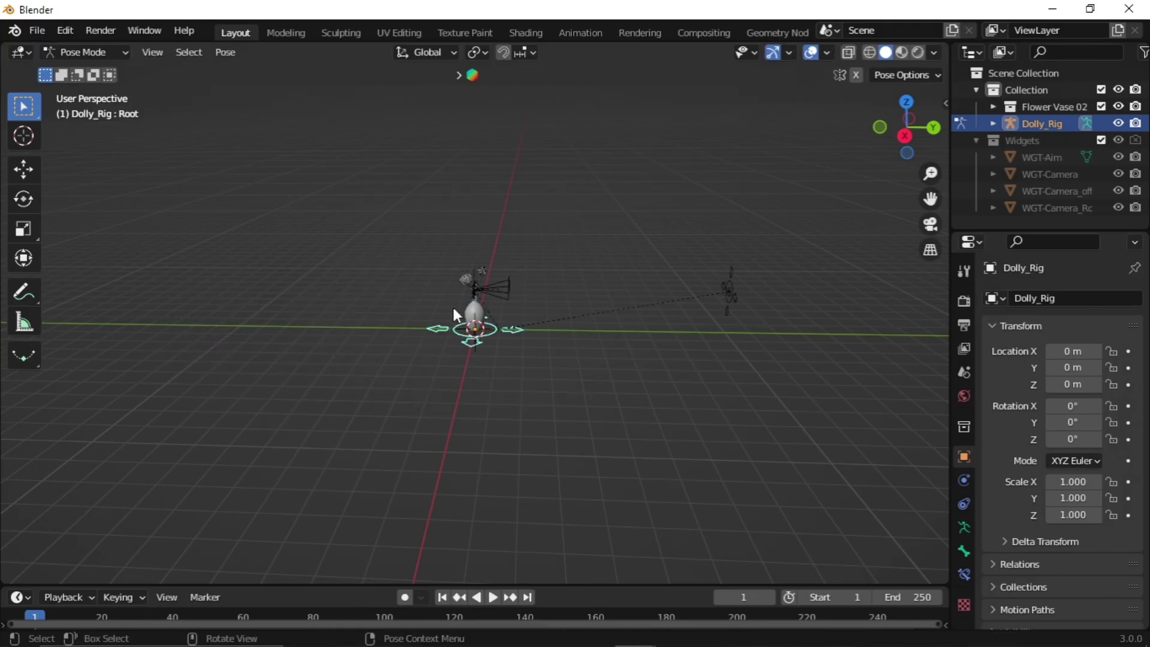
- Try moving the dolly rig's Camera bone on its own and cancel the move
click(475, 289)
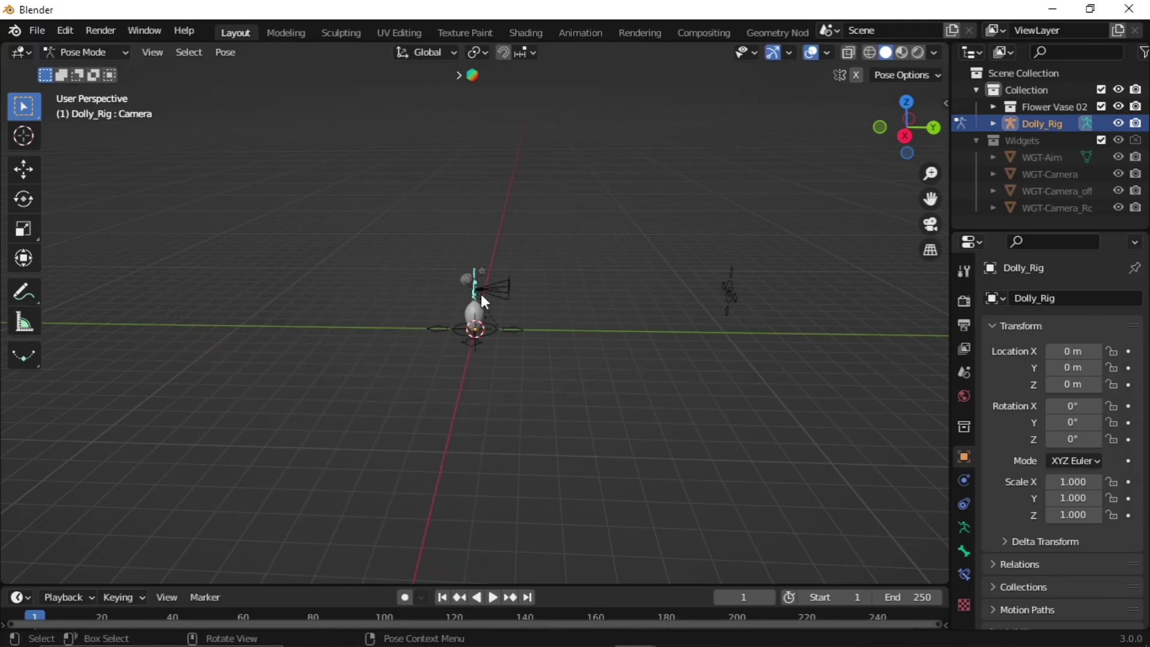
key(g)
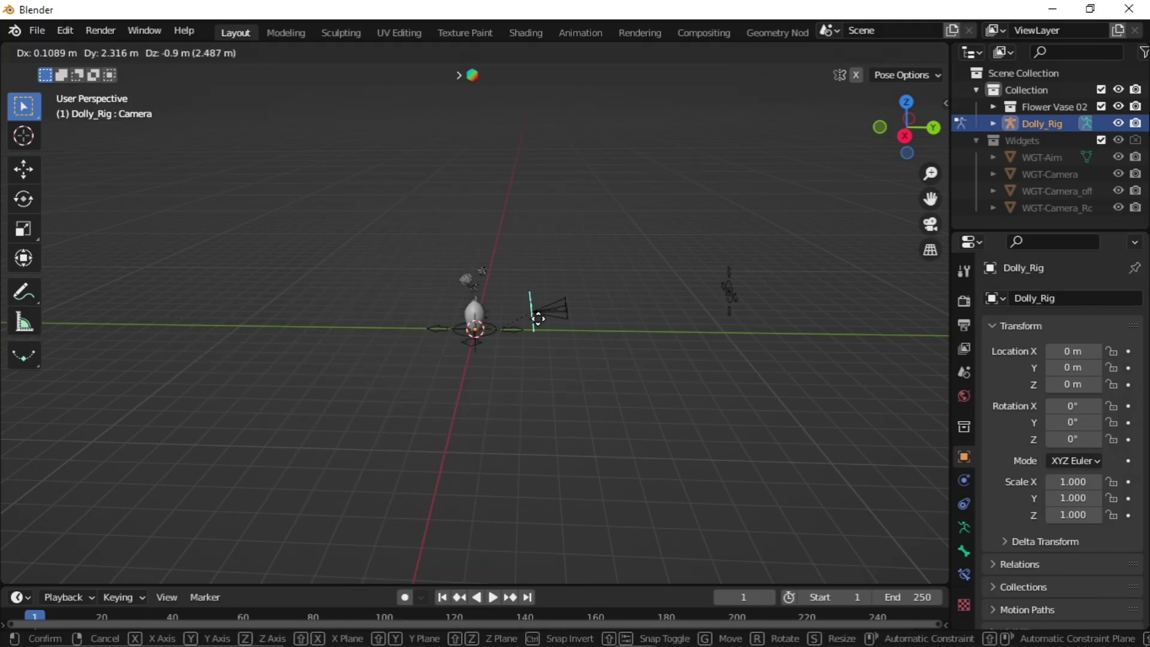
right_click(659, 180)
right_click(649, 180)
right_click(649, 180)
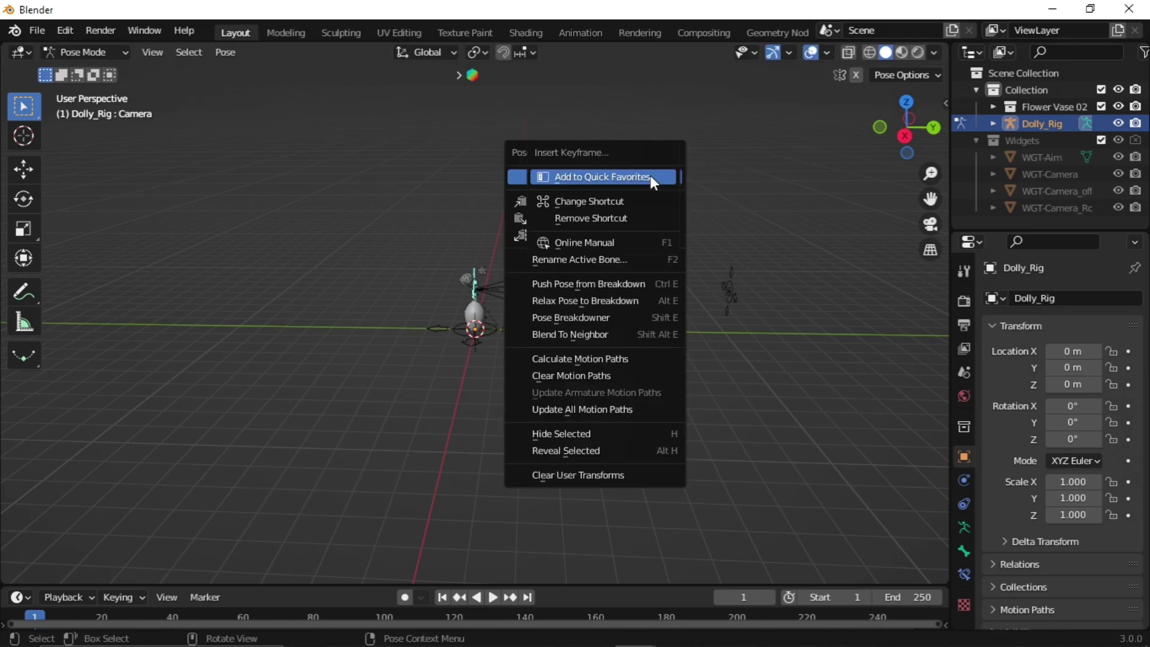
middle_drag(528, 392, 583, 556)
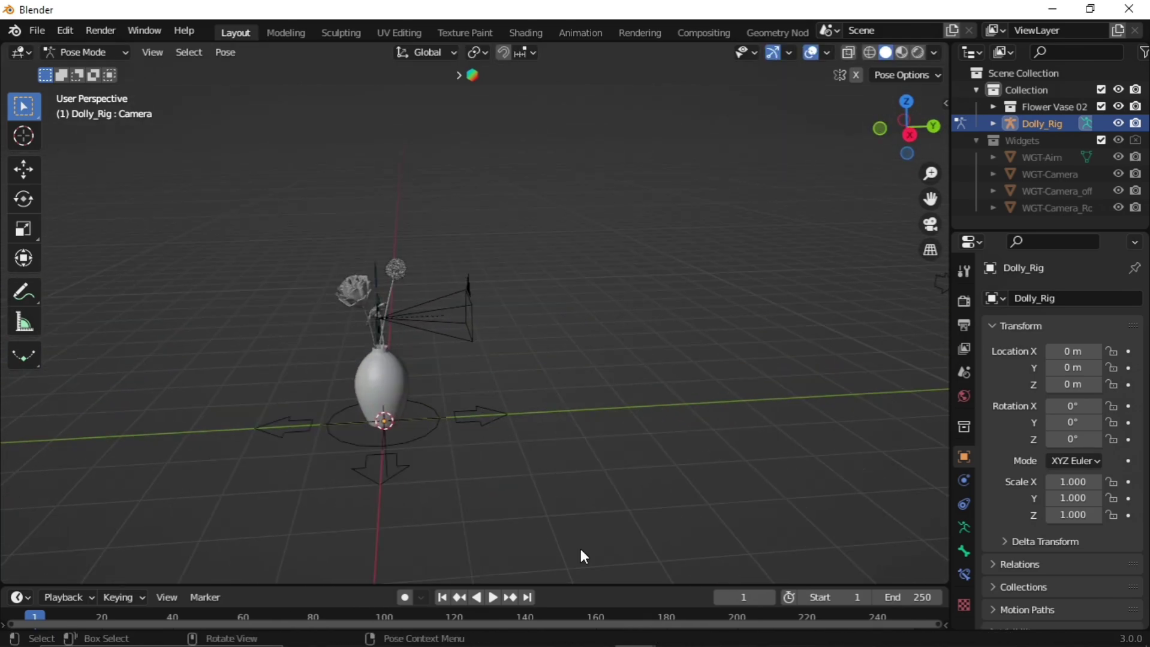
- Enlarge the timeline area below the viewport and change it to the Video Sequencer
drag(568, 587, 587, 453)
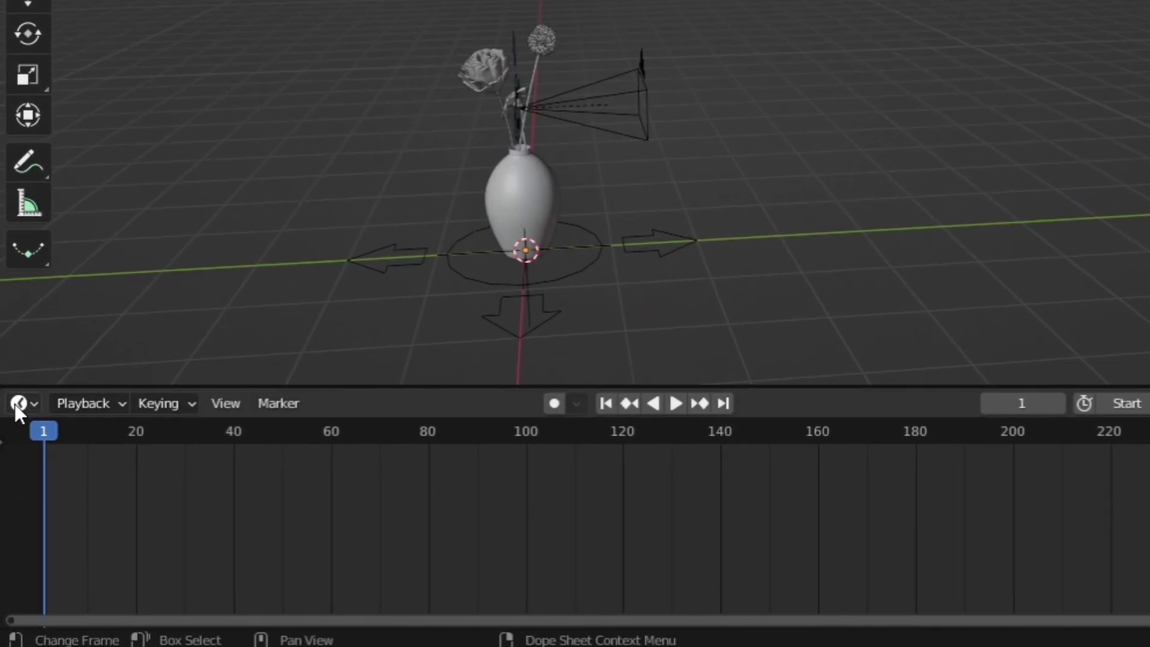
click(15, 405)
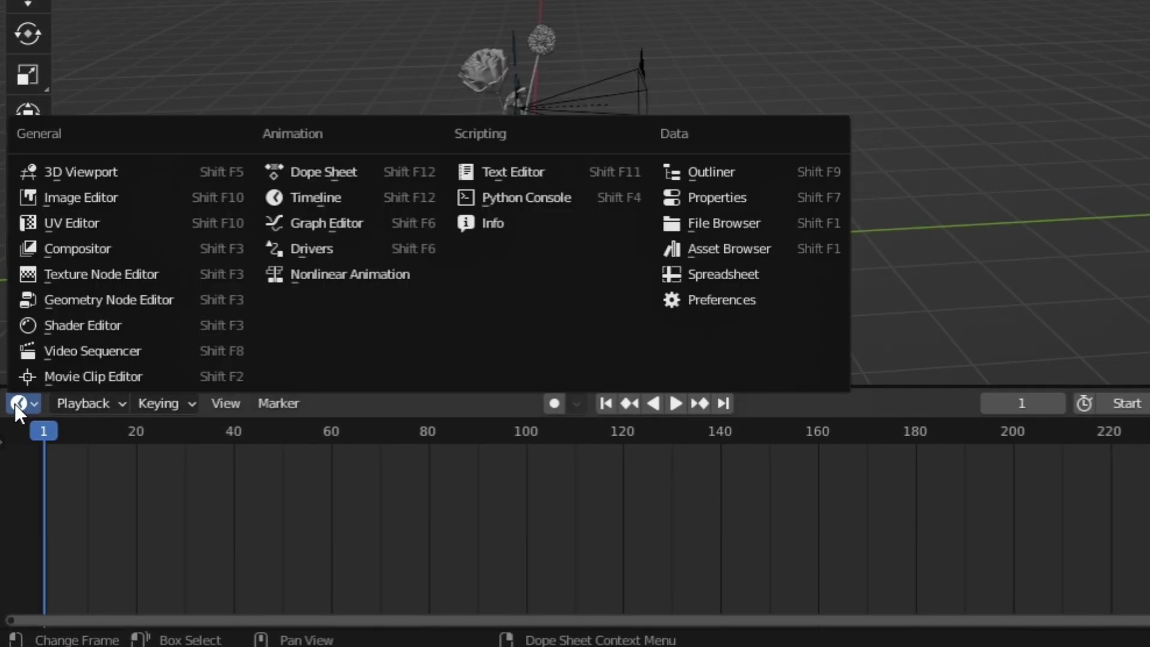
click(151, 351)
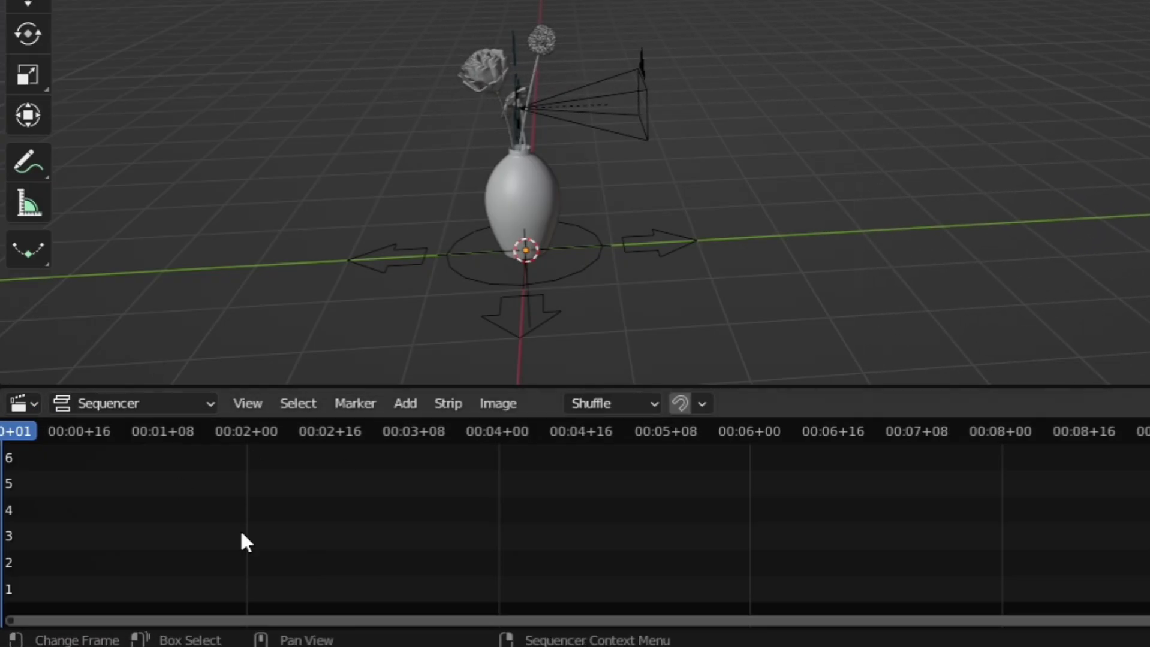
- Add golden_brown.mp3 from the Downloads folder to the sequencer as a sound strip
click(415, 402)
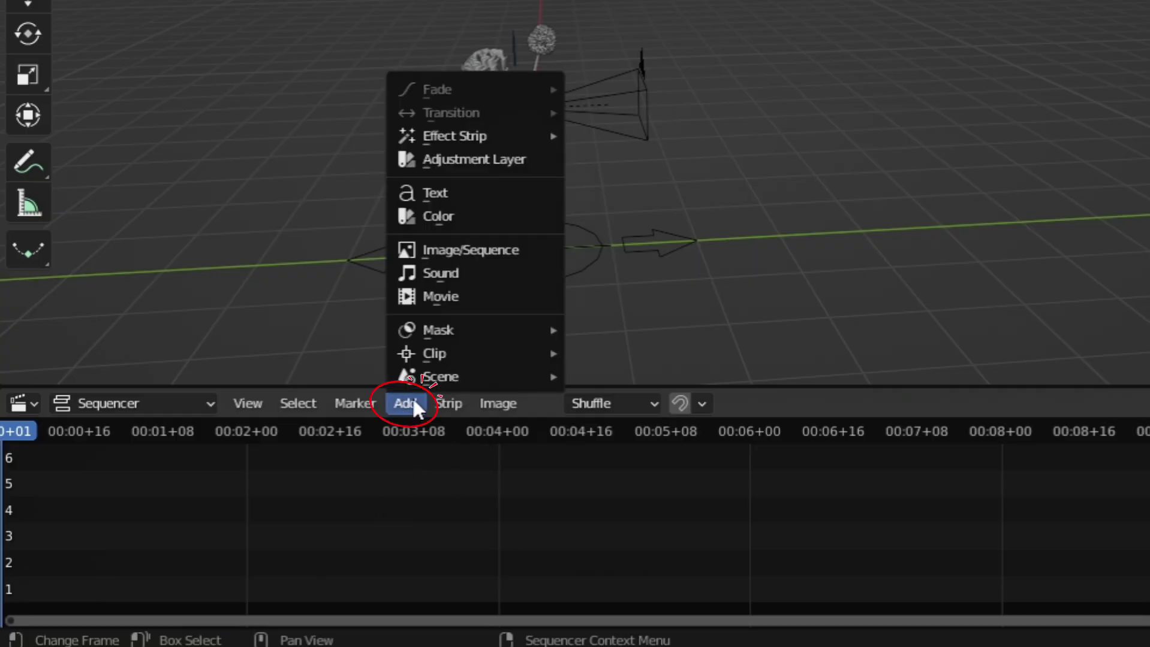
click(456, 274)
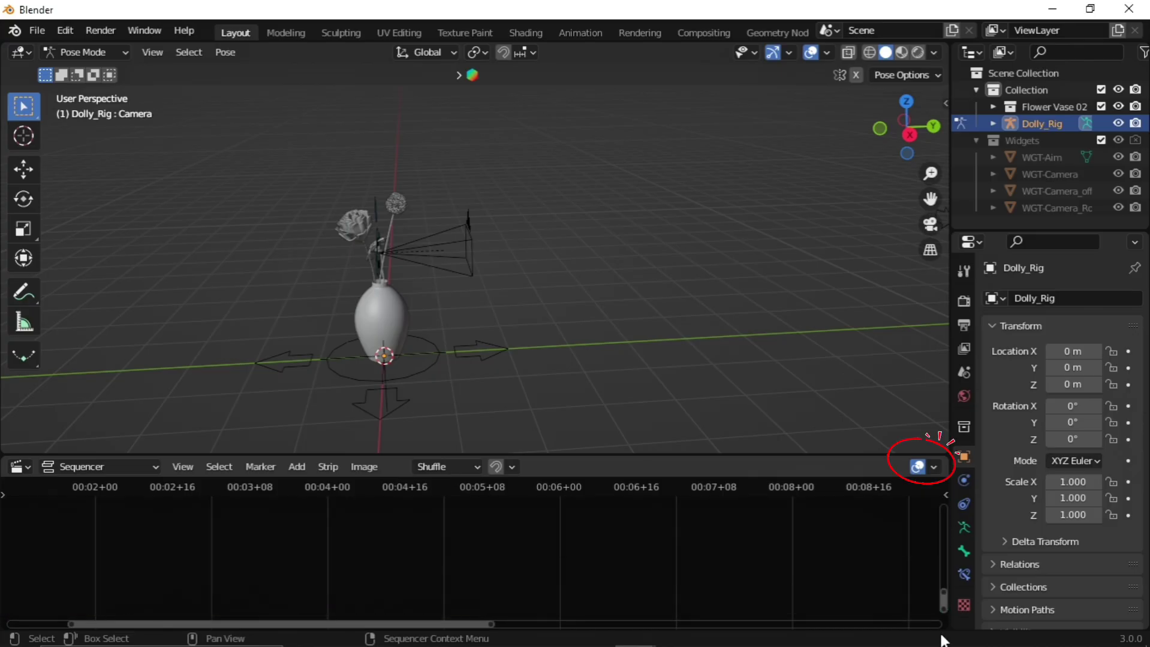
key(Home)
- Set the sequencer overlay's waveform display to Waveforms On
click(933, 467)
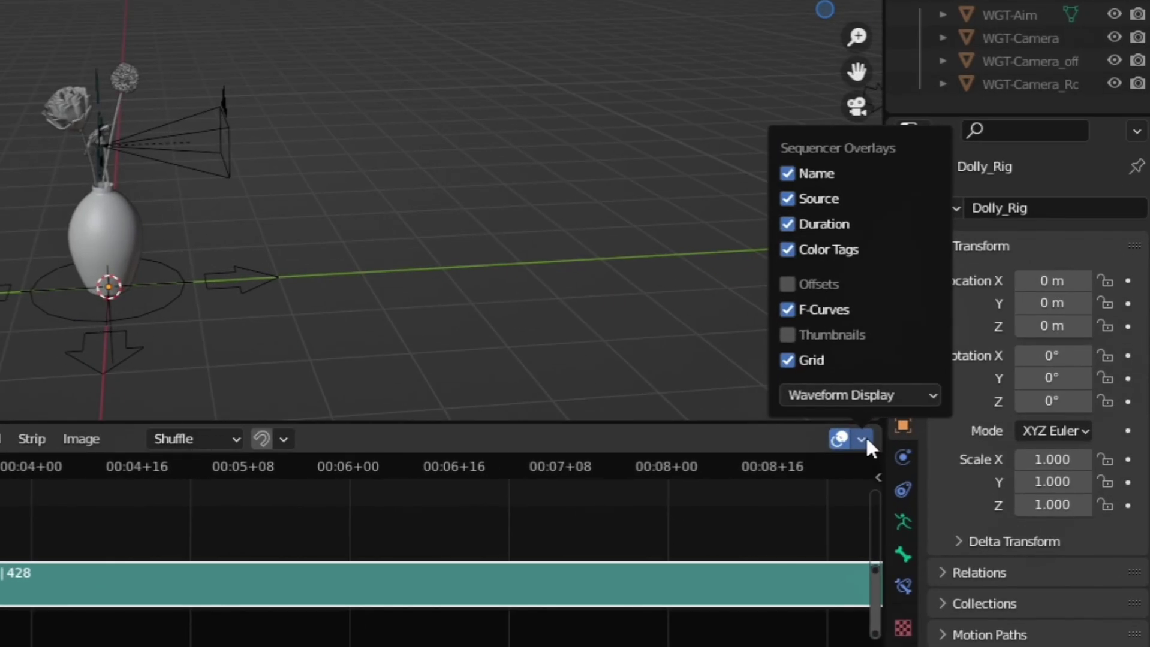
click(877, 392)
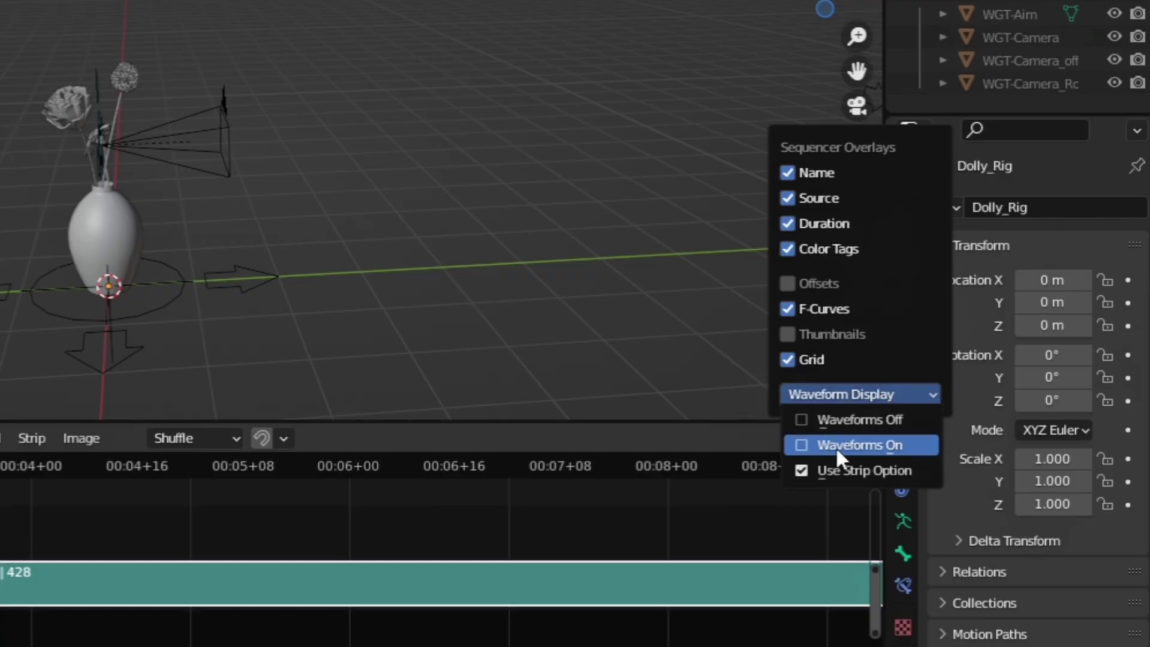
click(802, 449)
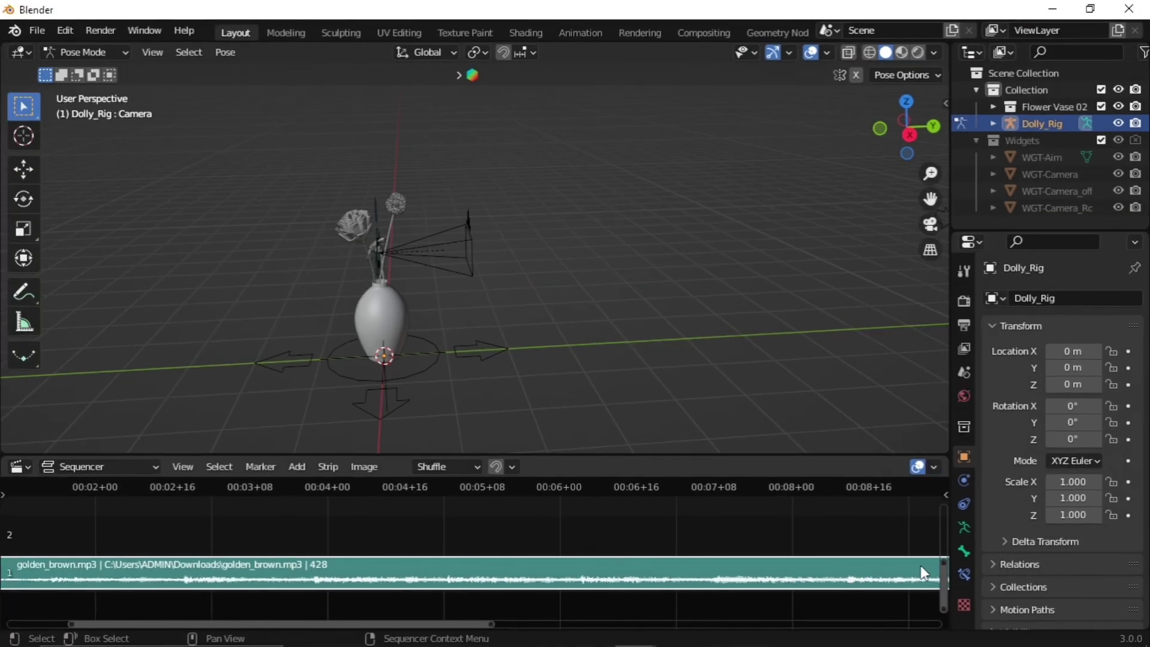
- Examine the full waveform of the golden_brown.mp3 strip and play back parts of the music
mouse_move(943, 563)
mouse_down()
mouse_move(943, 590)
mouse_move(943, 560)
mouse_up()
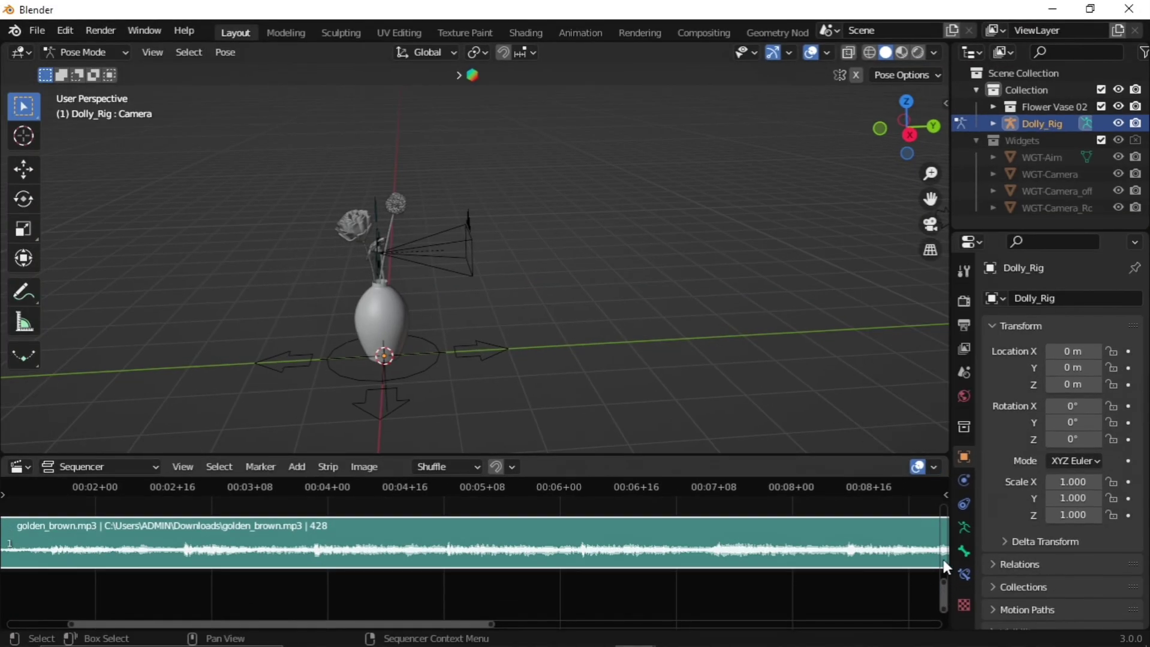
drag(941, 602, 940, 591)
drag(366, 624, 228, 623)
key(space)
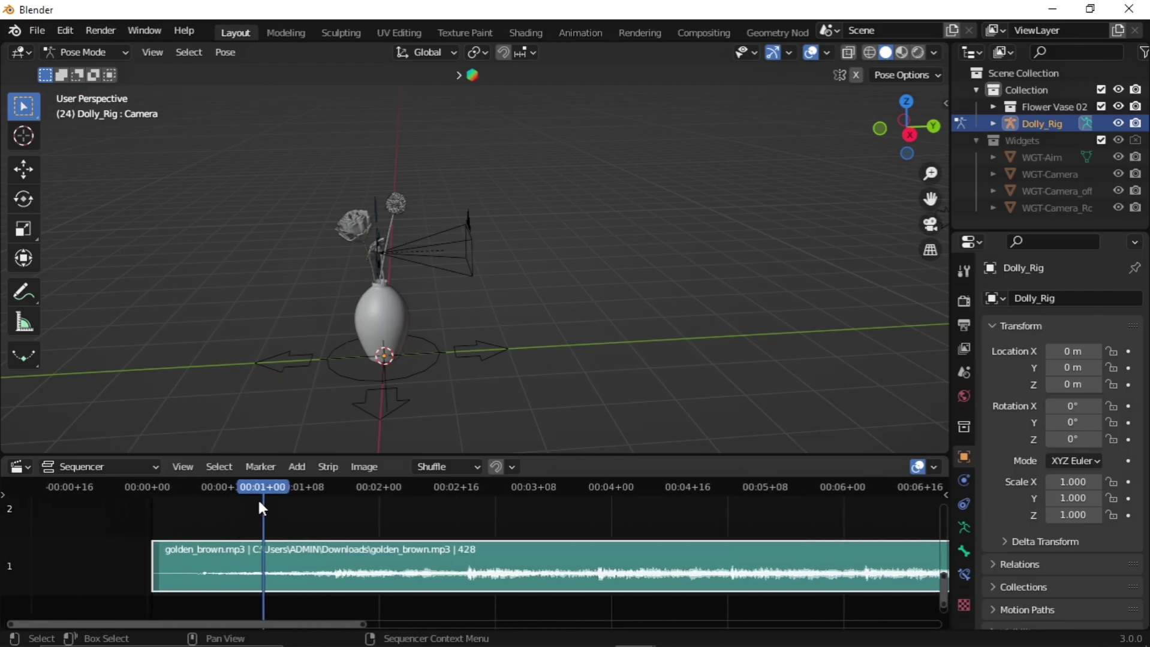
middle_drag(351, 533, 390, 533)
key(space)
drag(944, 577, 944, 593)
drag(329, 625, 910, 628)
key(space)
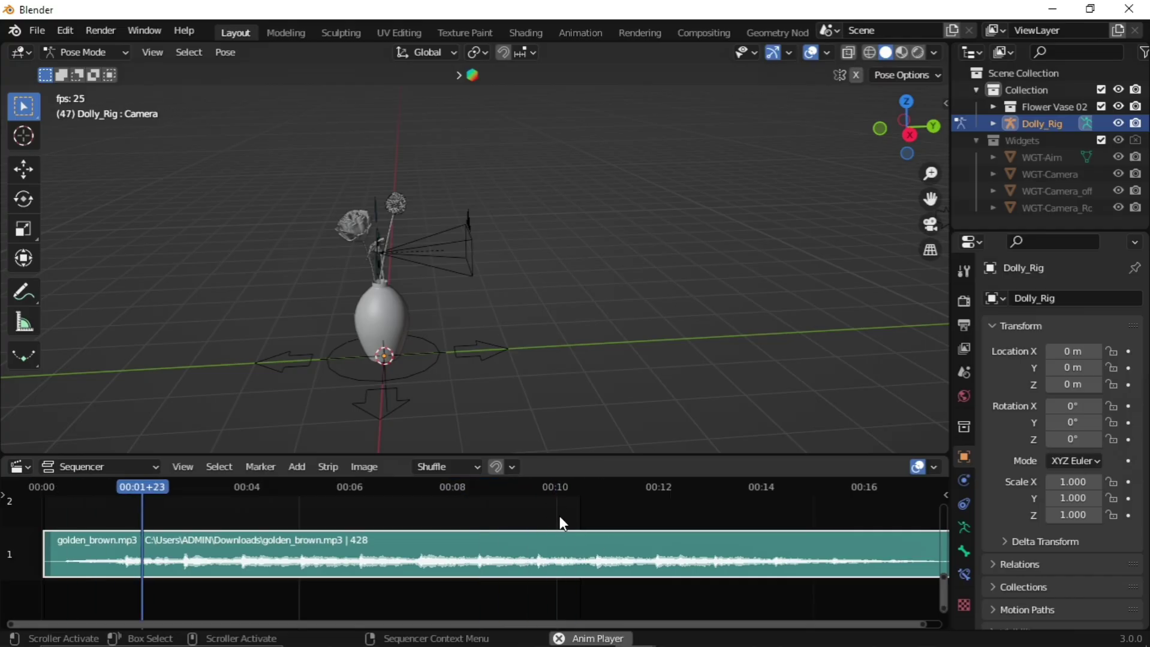
key(space)
- Set the scene's end frame to 500 in the output frame range
click(963, 271)
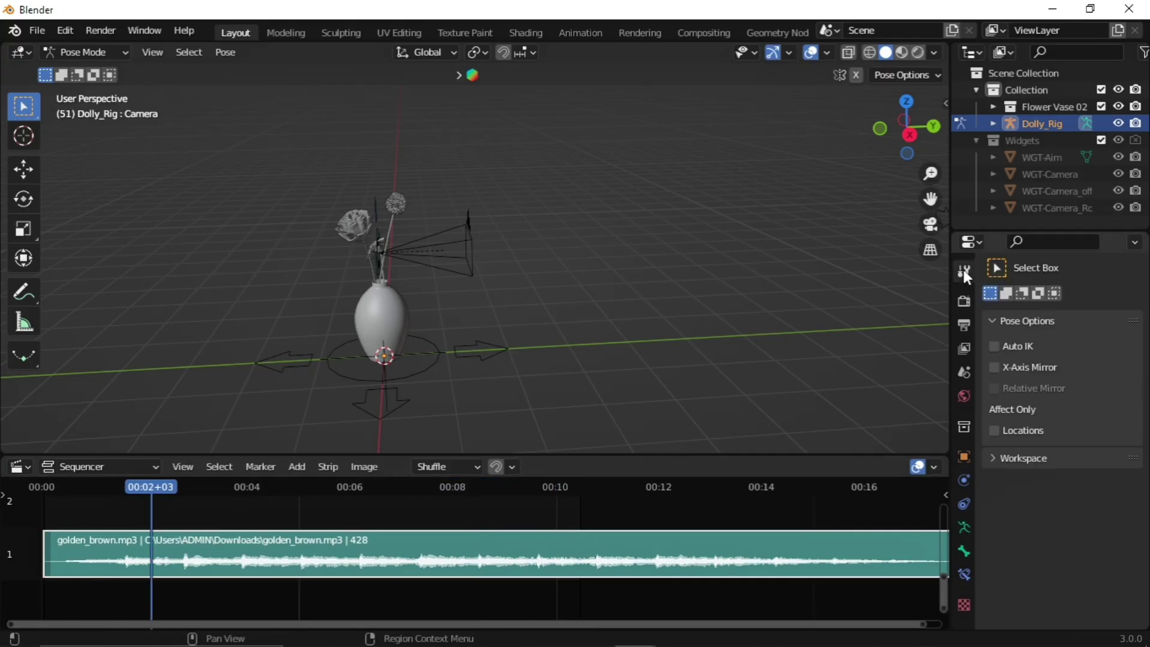
click(963, 302)
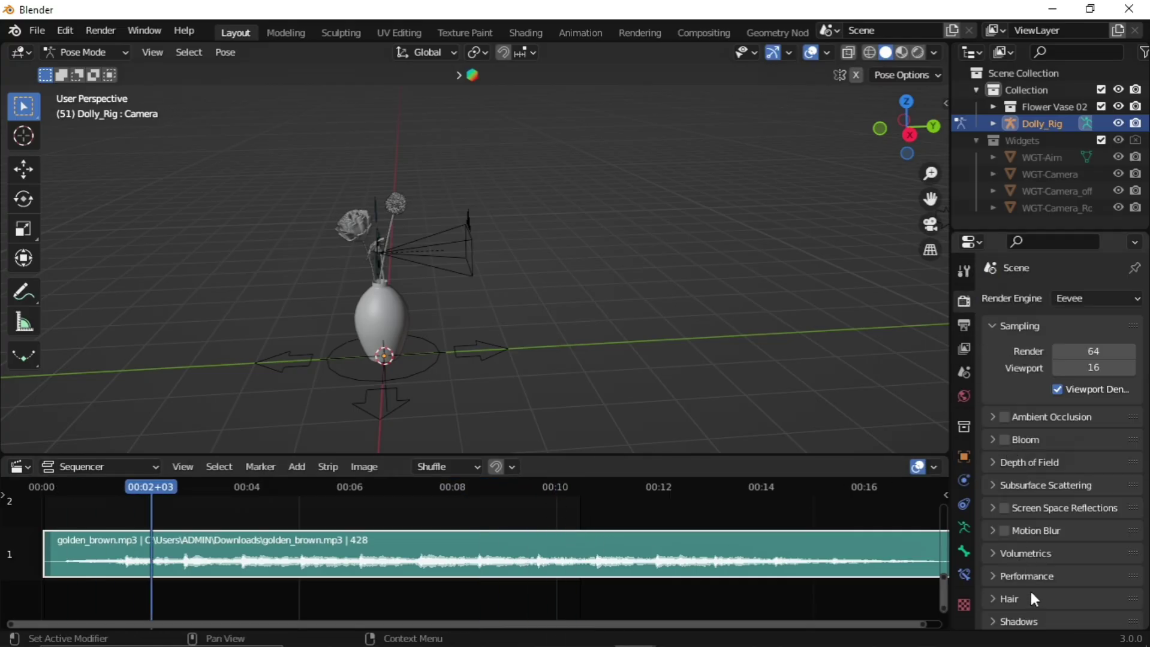
click(963, 325)
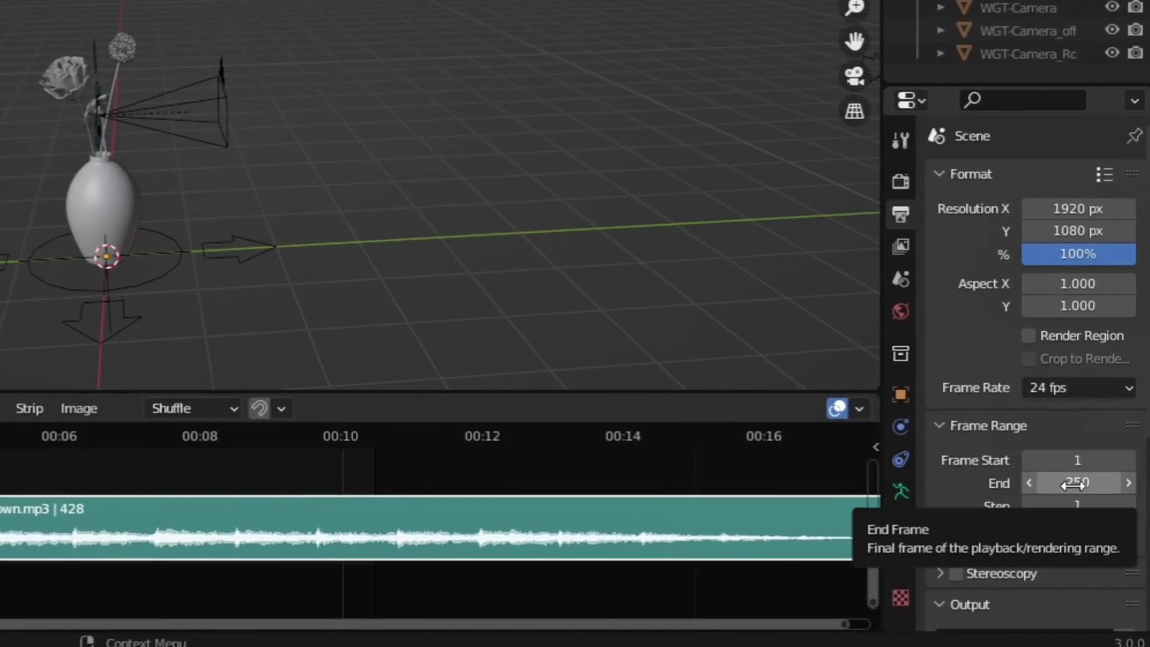
click(1073, 483)
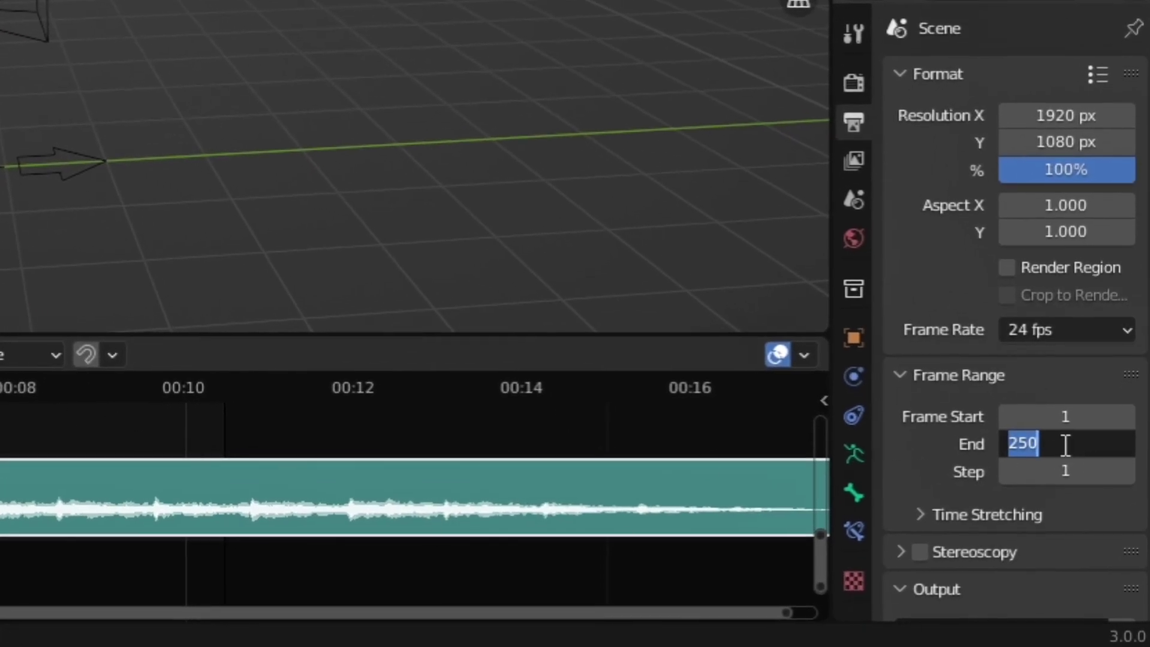
text(500)
key(Return)
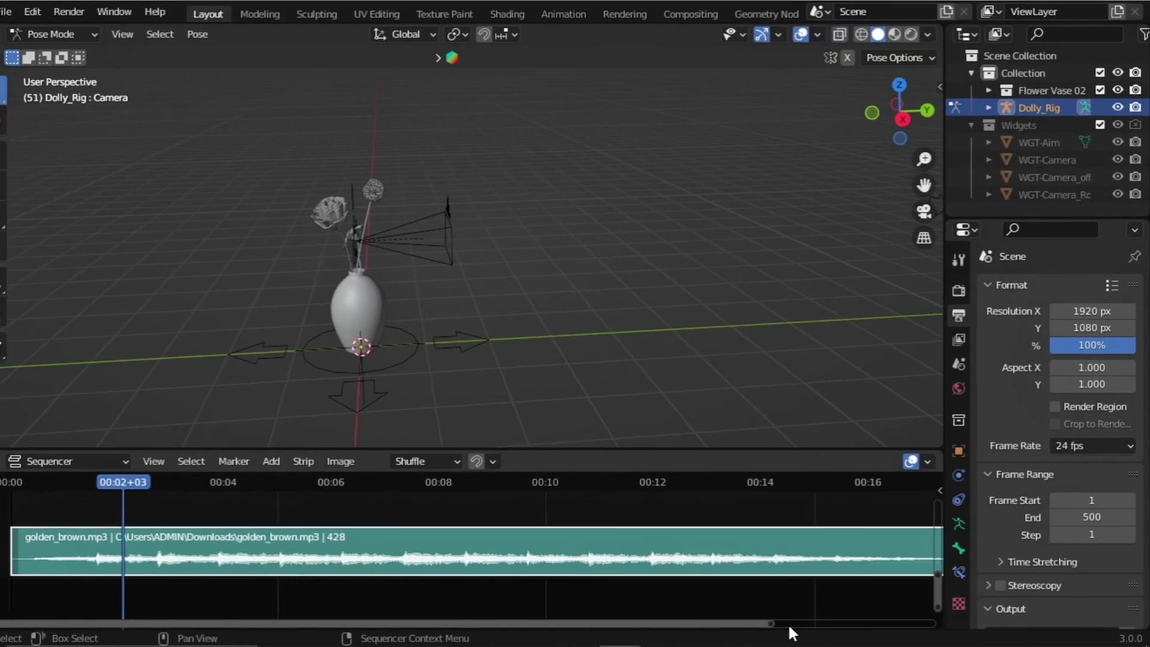
- Play back the golden_brown.mp3 strip and place the playhead at frame 342
key(Home)
key(space)
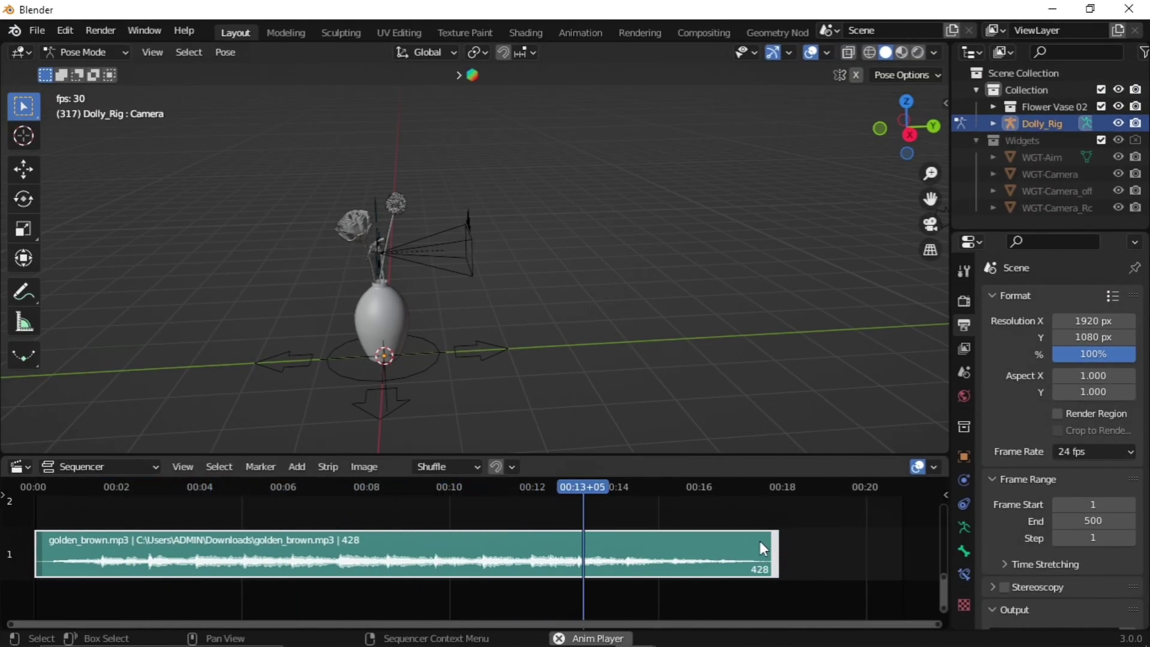
key(space)
drag(677, 487, 625, 505)
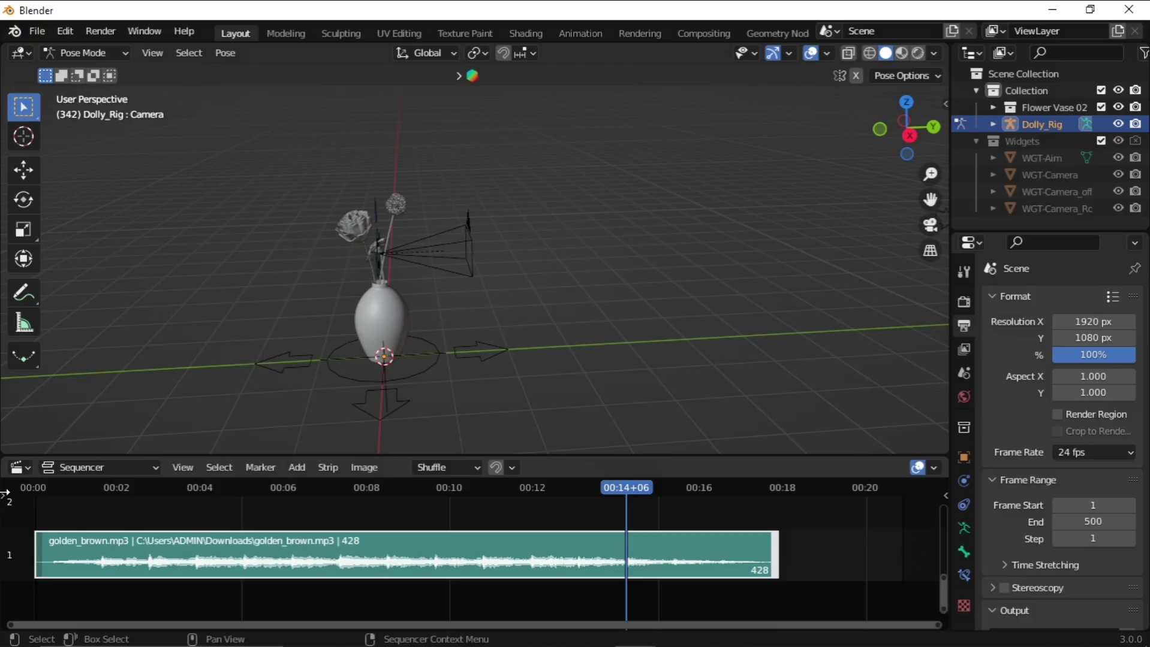
- Split the sound strip at the playhead with the Blade tool and delete the piece after the cut
key(t)
click(24, 528)
click(636, 549)
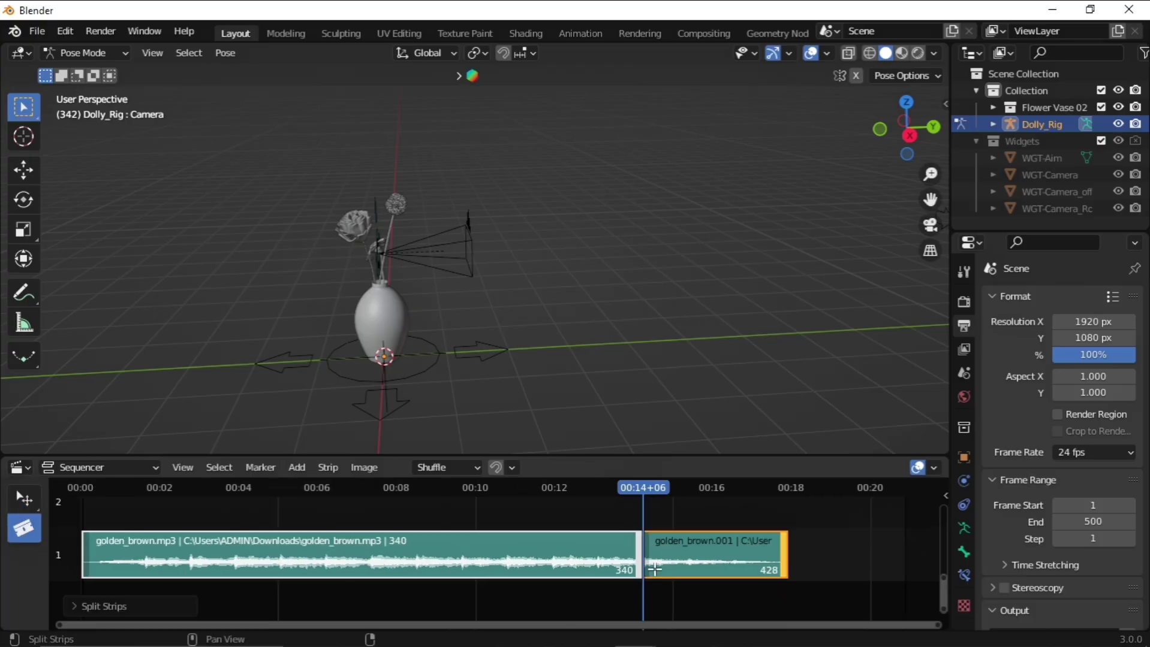
click(10, 500)
click(719, 542)
key(Delete)
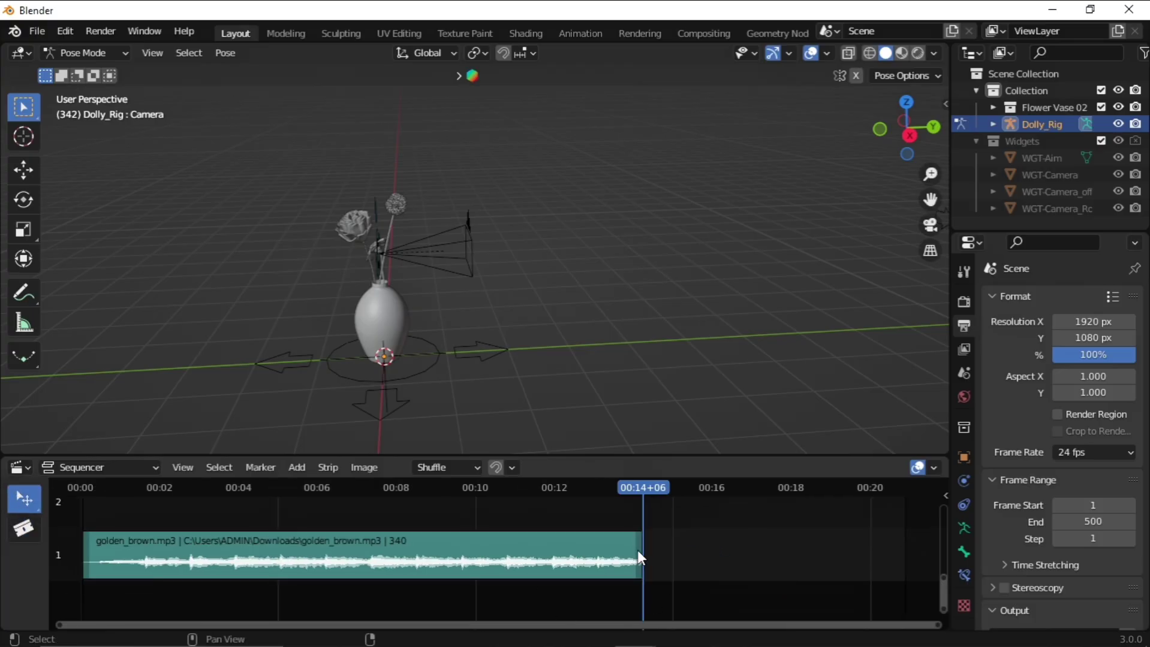
- Check the trimmed strip's length and set the scene's end frame to 340
drag(637, 487, 567, 495)
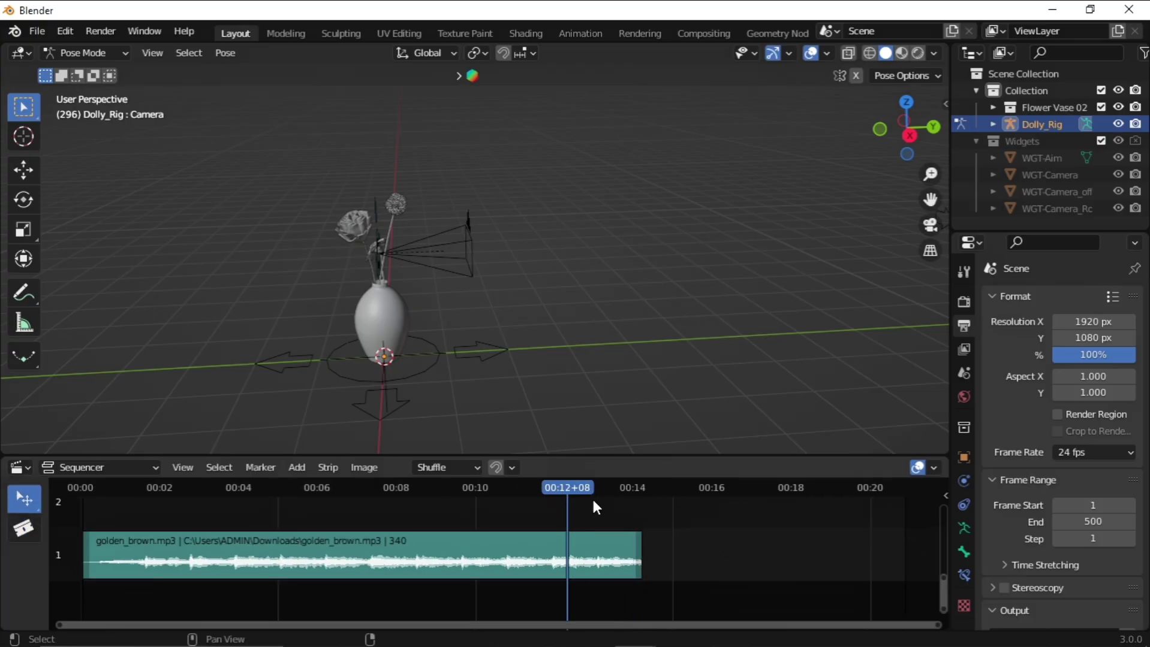
click(639, 488)
click(640, 550)
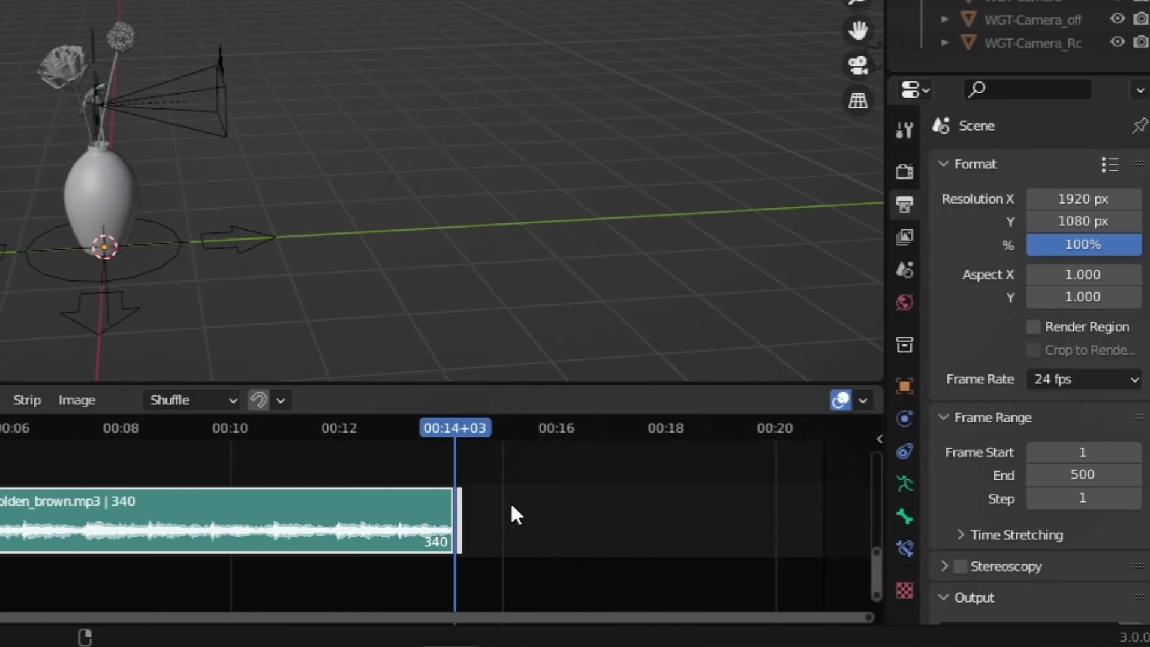
click(1073, 476)
text(340)
key(Return)
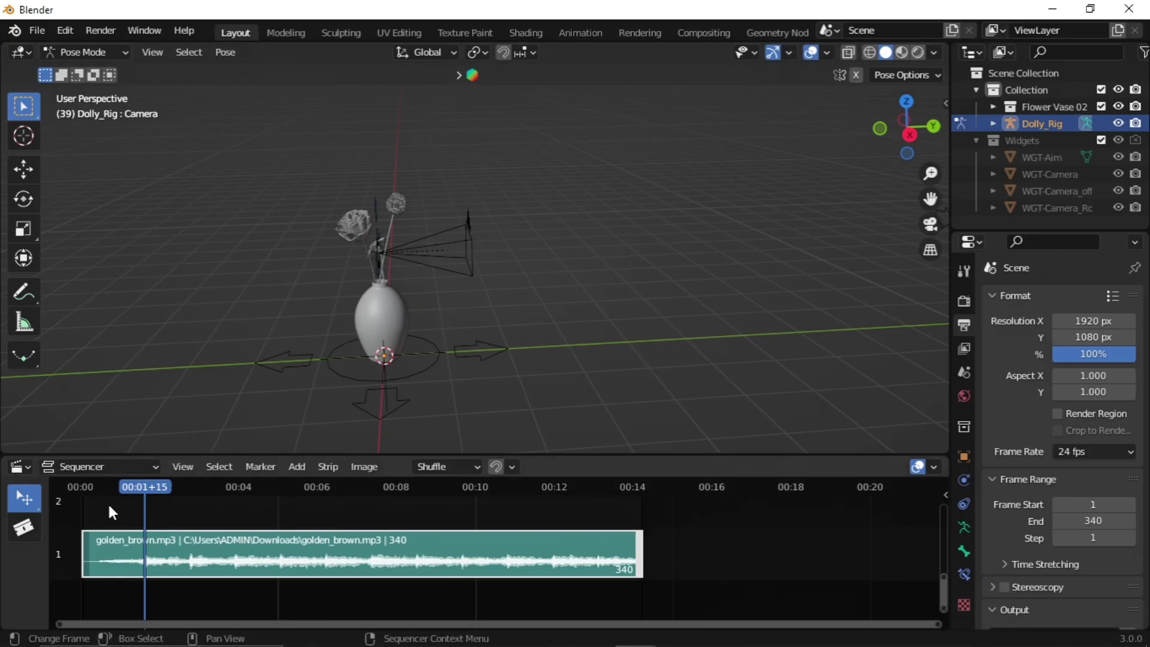
- Add a marker at frame 39, on the first strong beat in the waveform
drag(127, 496, 148, 487)
drag(939, 627, 593, 616)
key(Left)
key(m)
- Add markers on the following beats at frames 67, 93, 121, 149, 177 and 204
key(Down)
key(space)
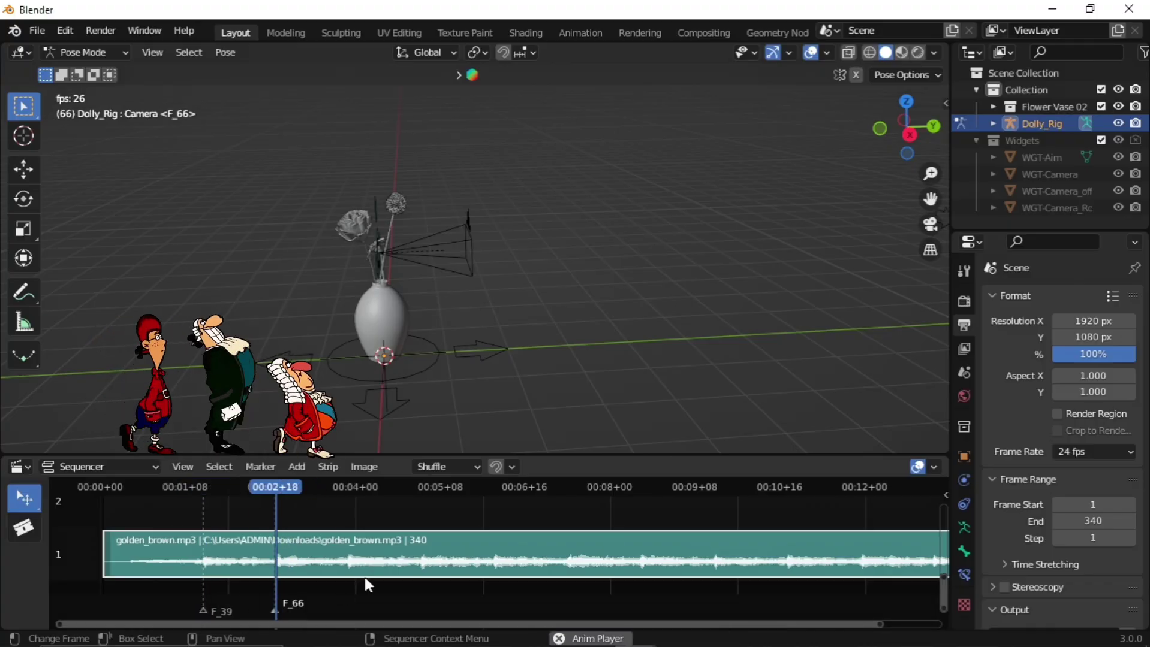
key(Escape)
key(space)
key(m)
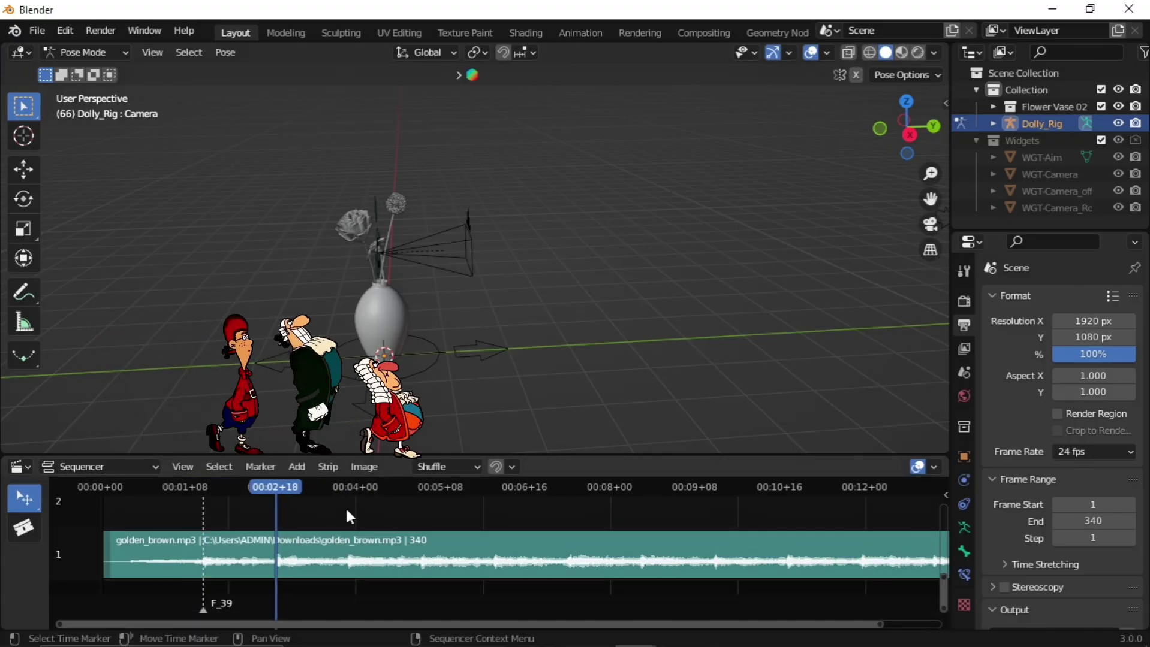
key(m)
key(m)
key(m)
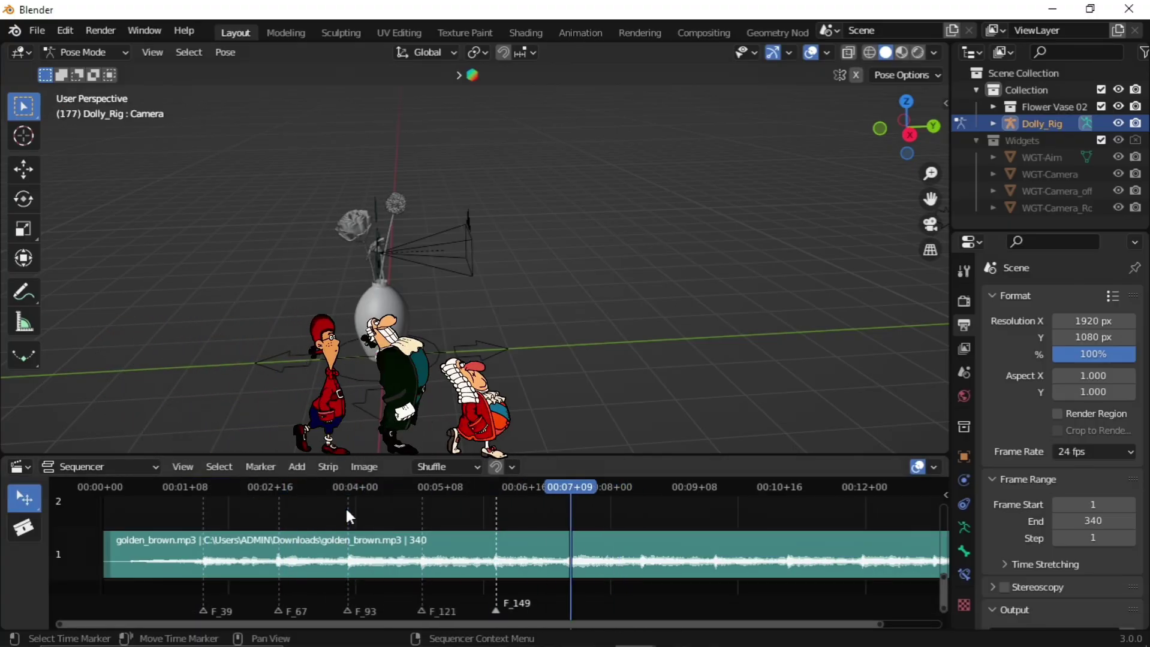
key(m)
key(m)
- Split the sound strip at the frame 204 marker and delete the piece after it
click(639, 535)
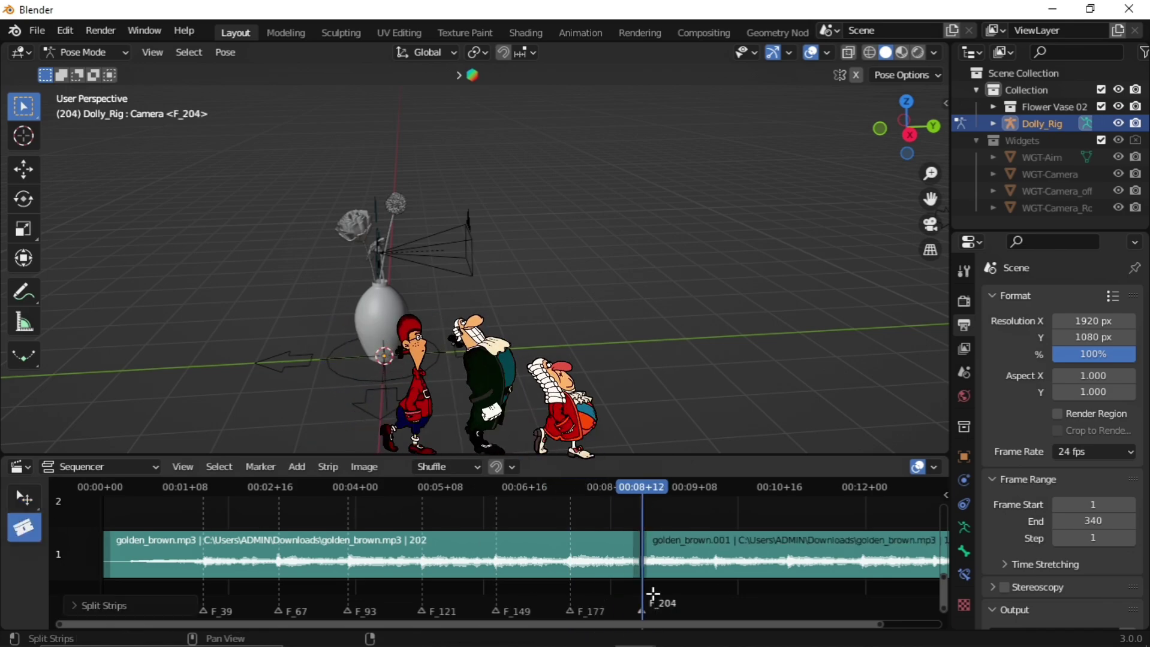
click(23, 499)
click(746, 540)
key(Delete)
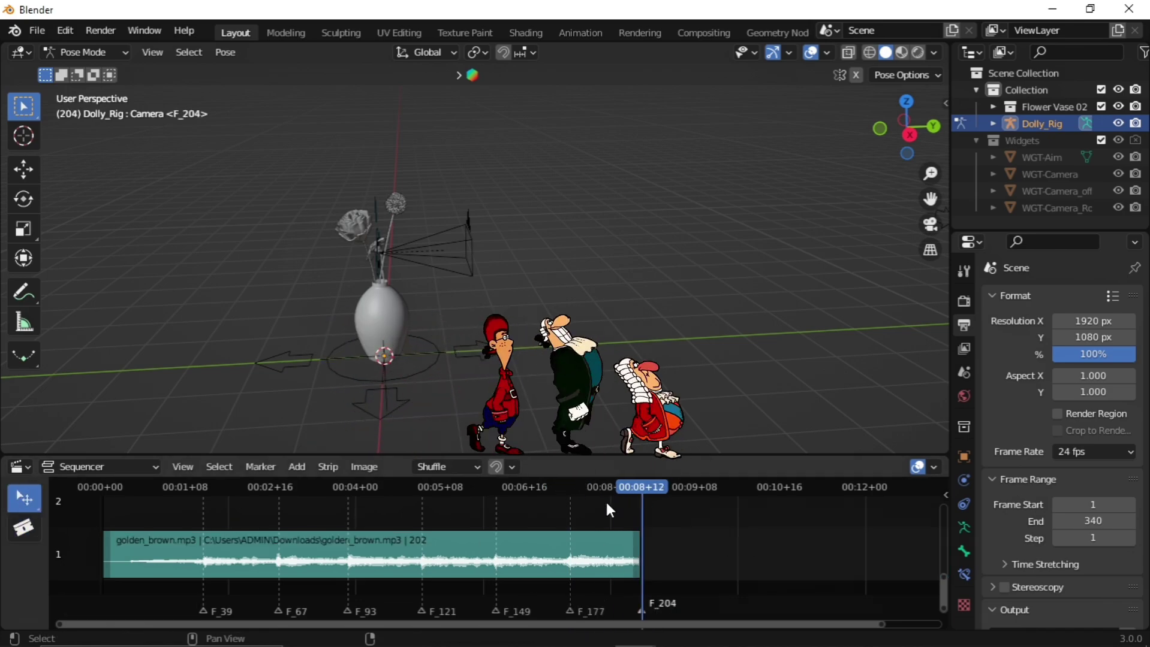
- Check the shortened strip's length and set the scene's end frame to 202
click(614, 487)
click(636, 548)
click(575, 488)
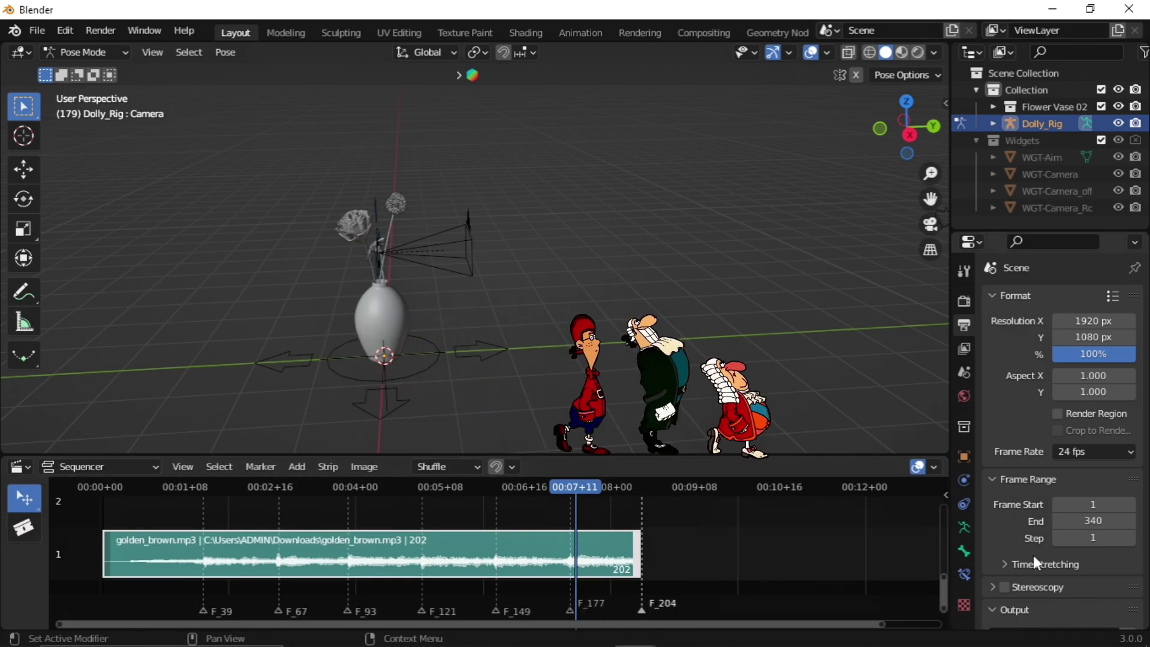
click(1093, 521)
text(202)
key(Return)
- Play back the trimmed music from the beginning of the strip
drag(569, 487, 101, 513)
click(269, 516)
key(space)
key(space)
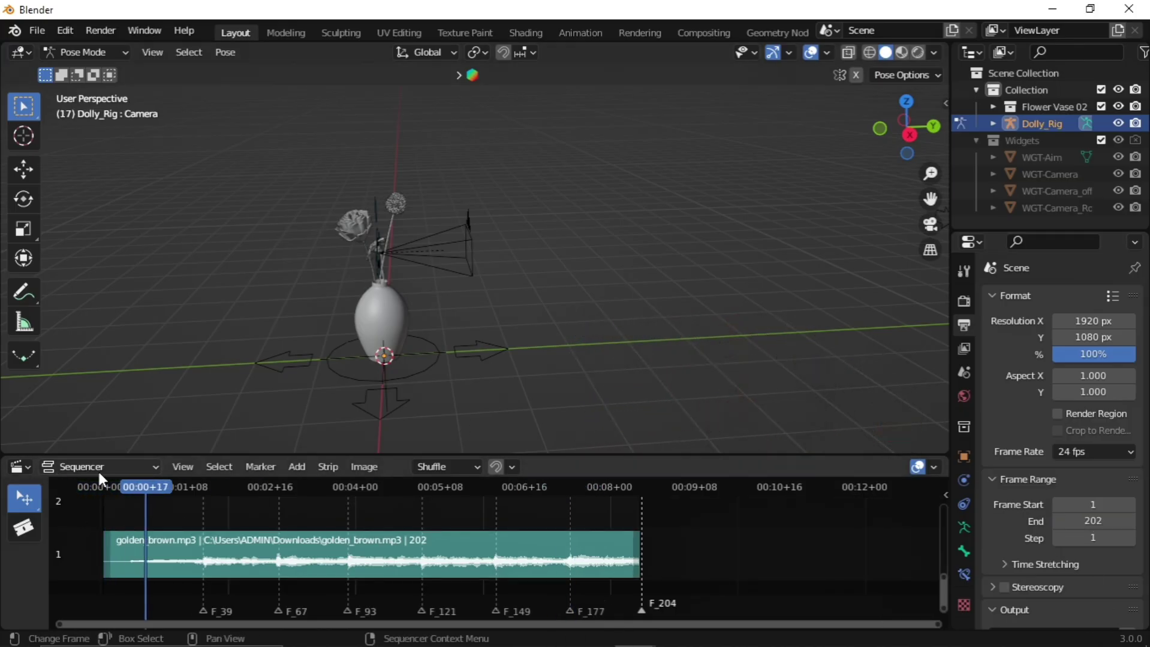
click(20, 467)
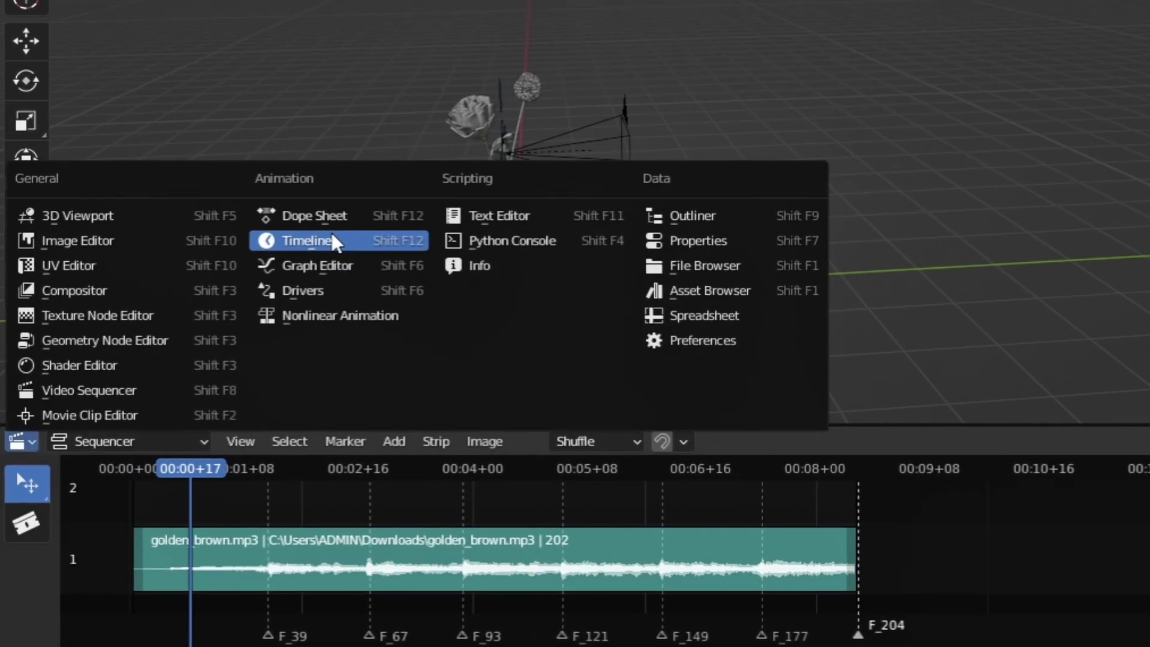
key(Escape)
- Silence the golden_brown.mp3 strip by setting its sound volume to 0
click(380, 547)
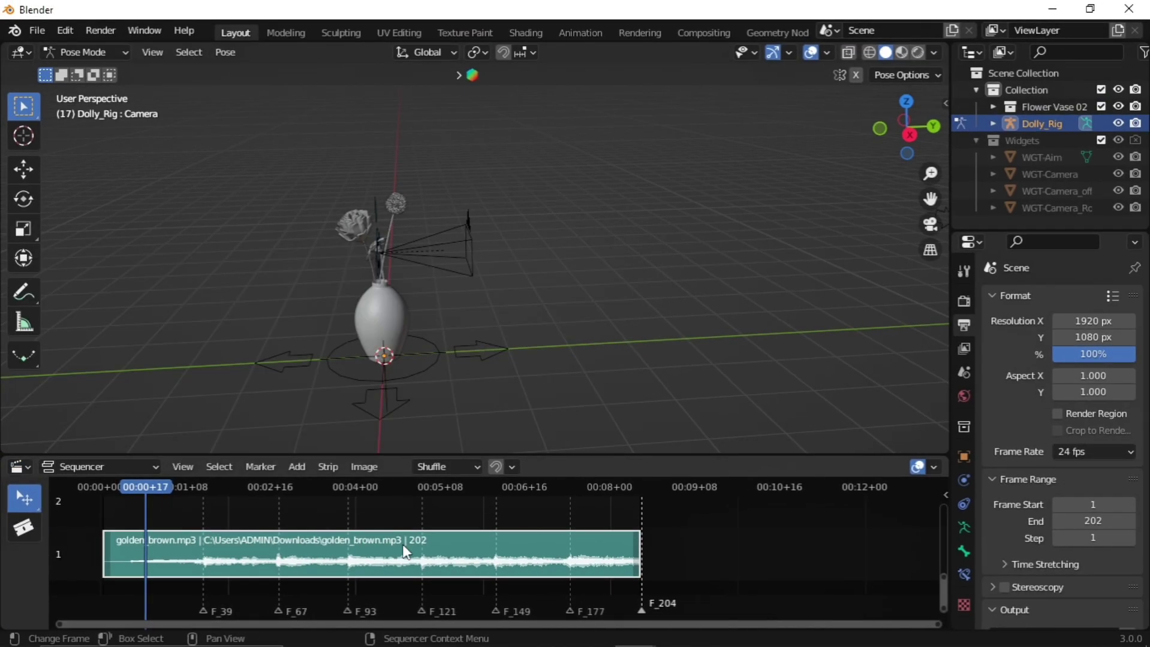
key(n)
click(855, 545)
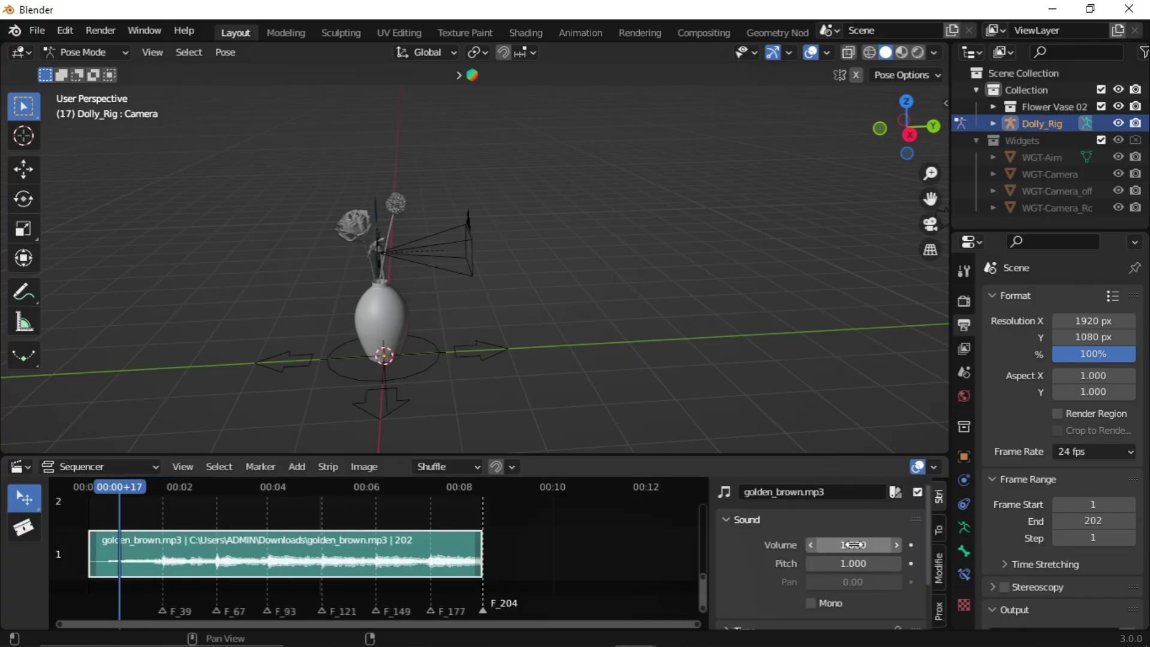
click(852, 544)
text(0)
key(Return)
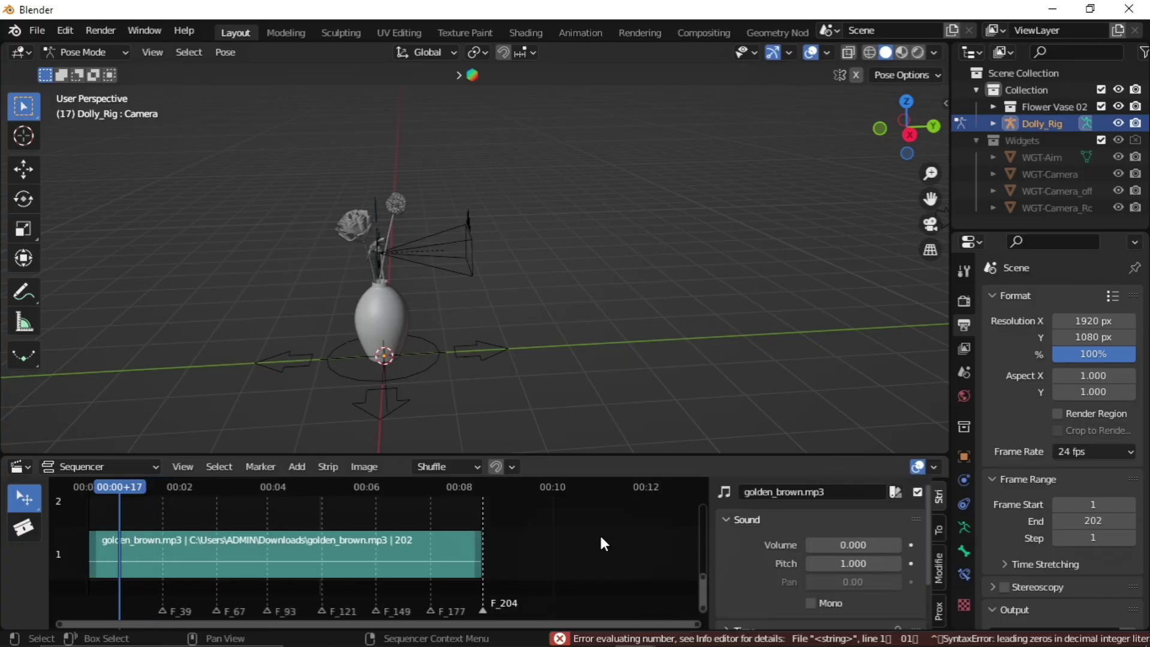
- Switch the Video Sequencer area to the Timeline and scrub the playhead back near the start
click(21, 467)
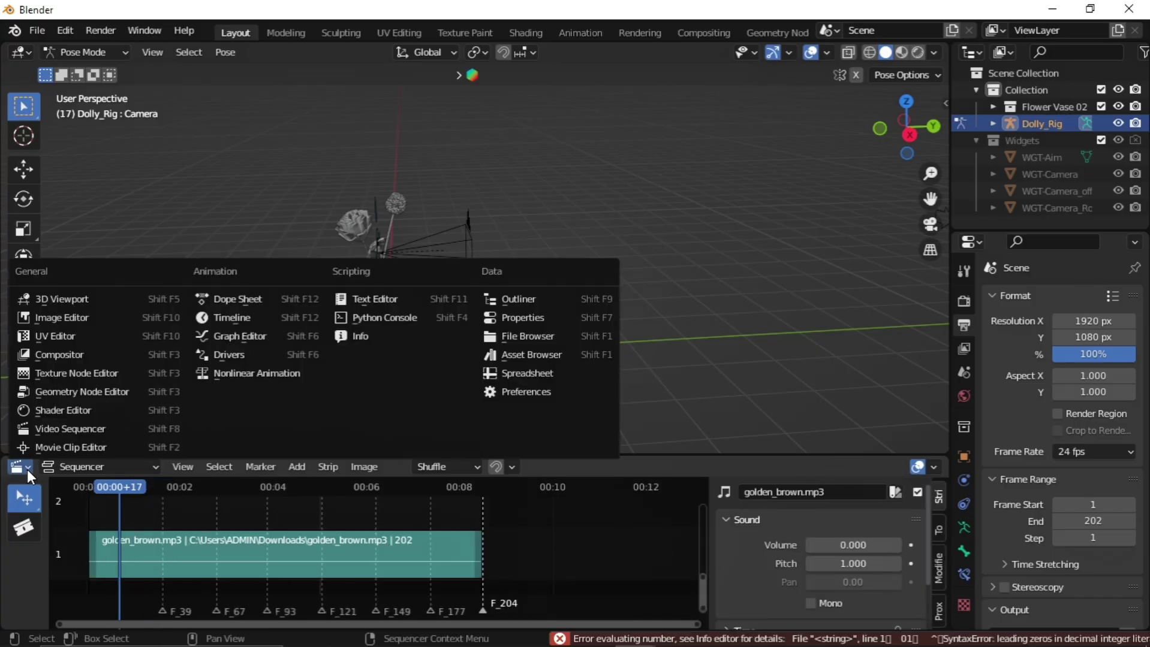
click(276, 315)
drag(101, 494, 56, 489)
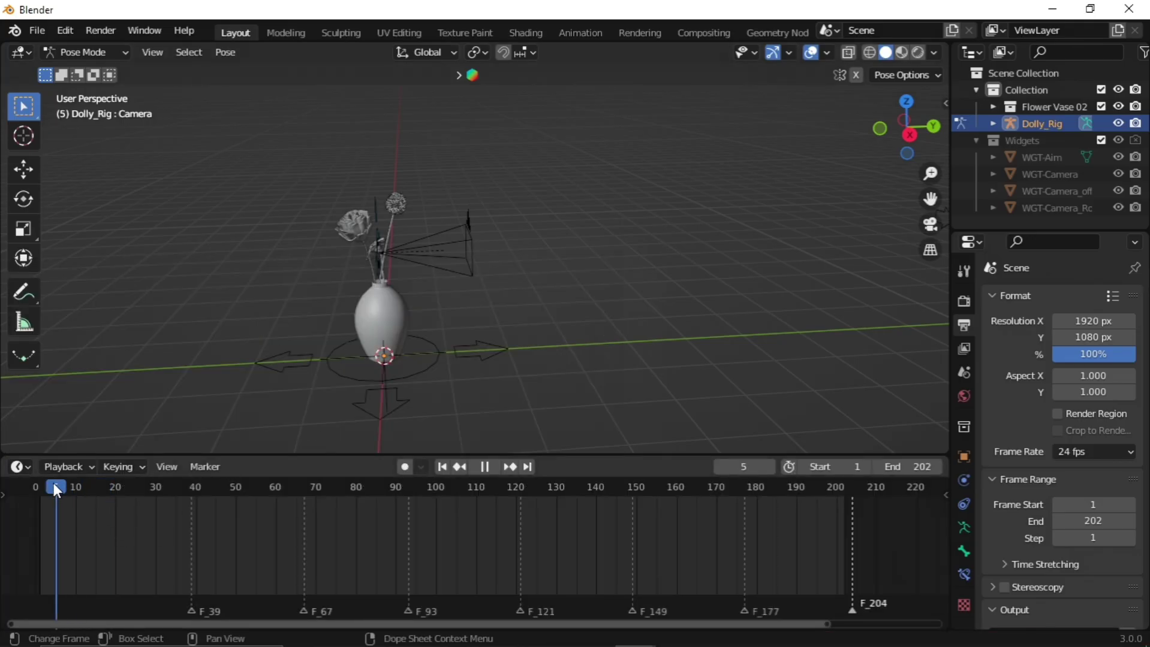
- Select the rig's Root control around the vase base, go to frame 0, and clear the selection
scroll(541, 308, down, 5)
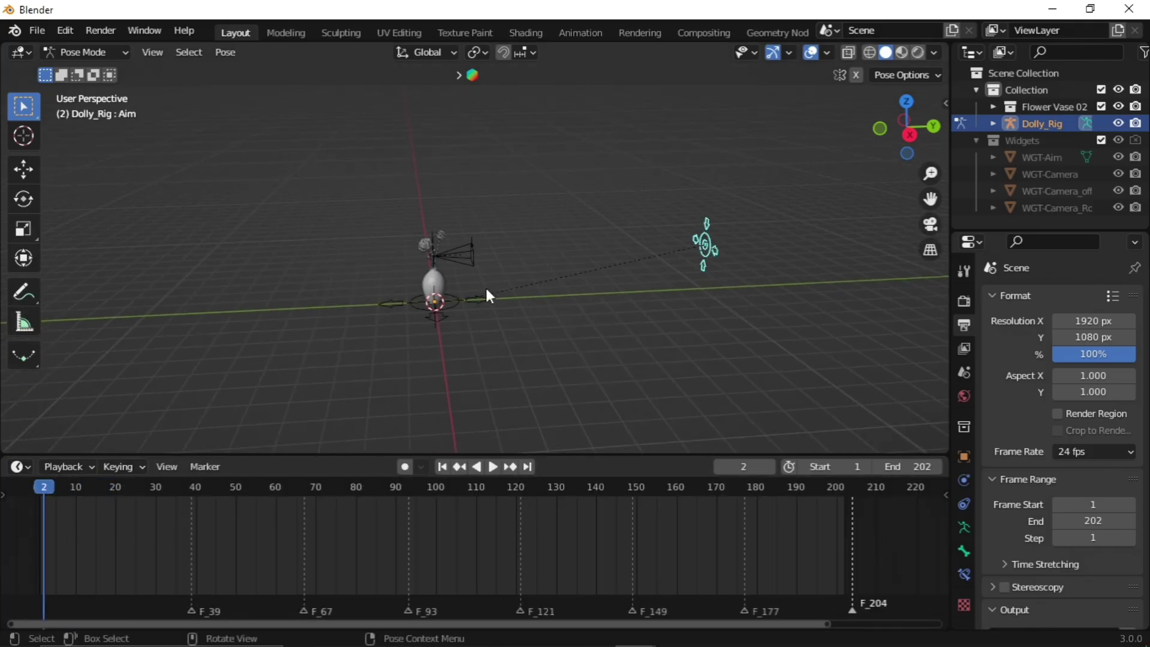
click(444, 316)
key(space)
ctrl+middle_drag(472, 322, 526, 281)
key(space)
shift+middle_drag(542, 366, 641, 329)
key(Down)
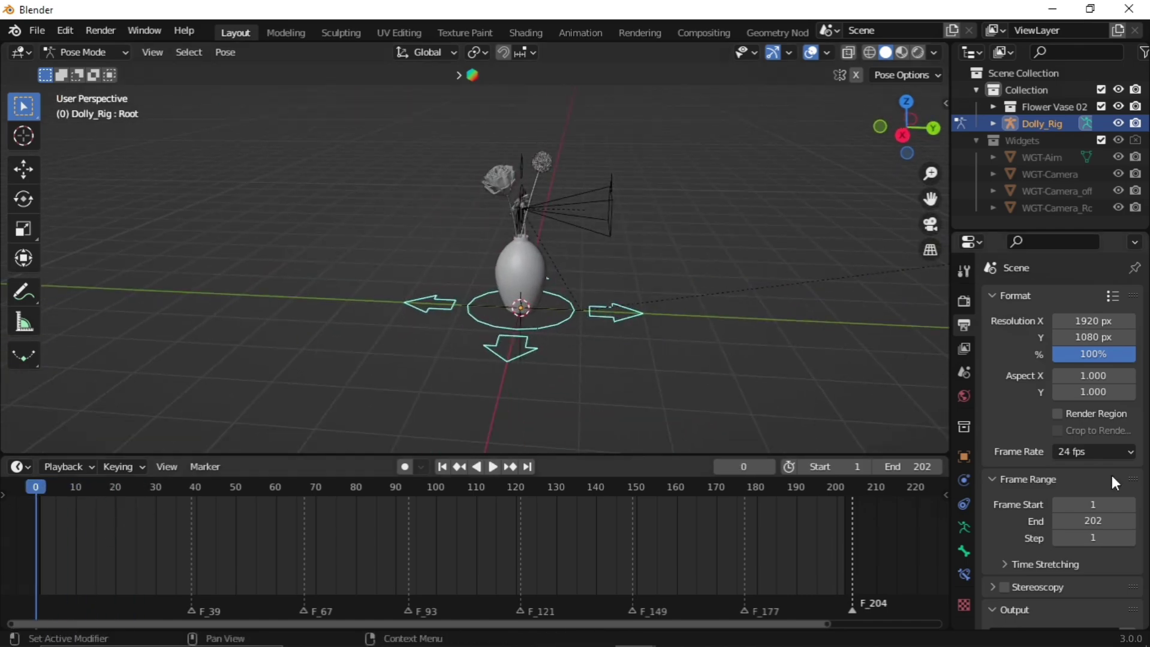
click(680, 244)
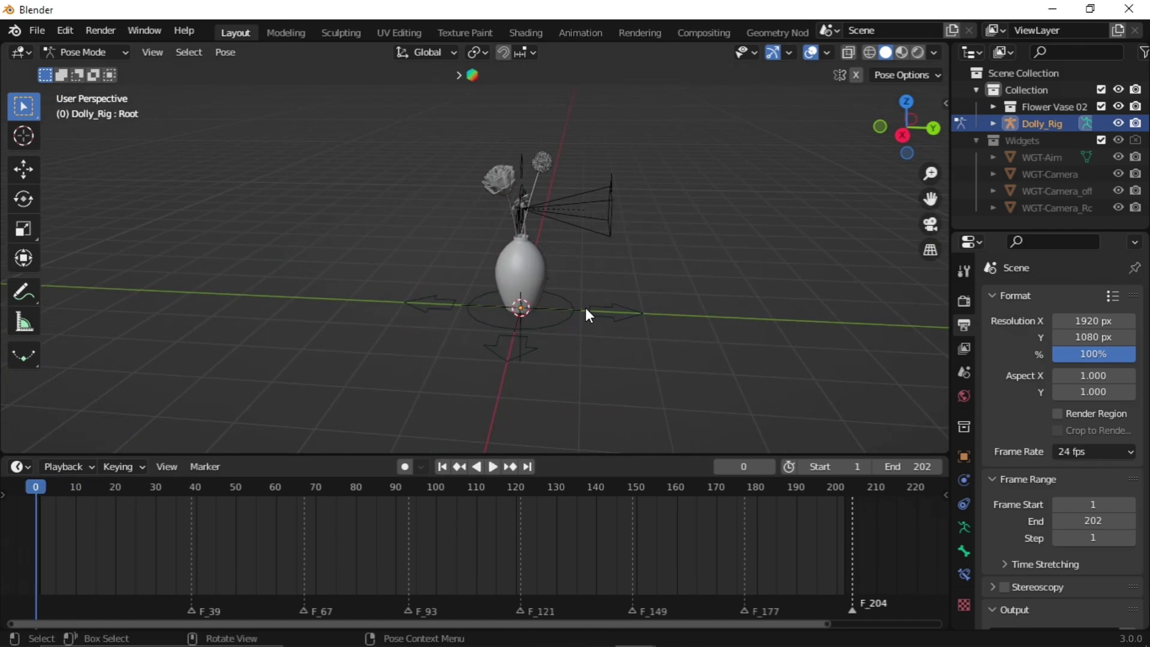
- Move the rig's Aim control along Y to the vase and lower it about 1 m along Z
scroll(624, 246, down, 4)
middle_drag(601, 338, 623, 337)
click(823, 227)
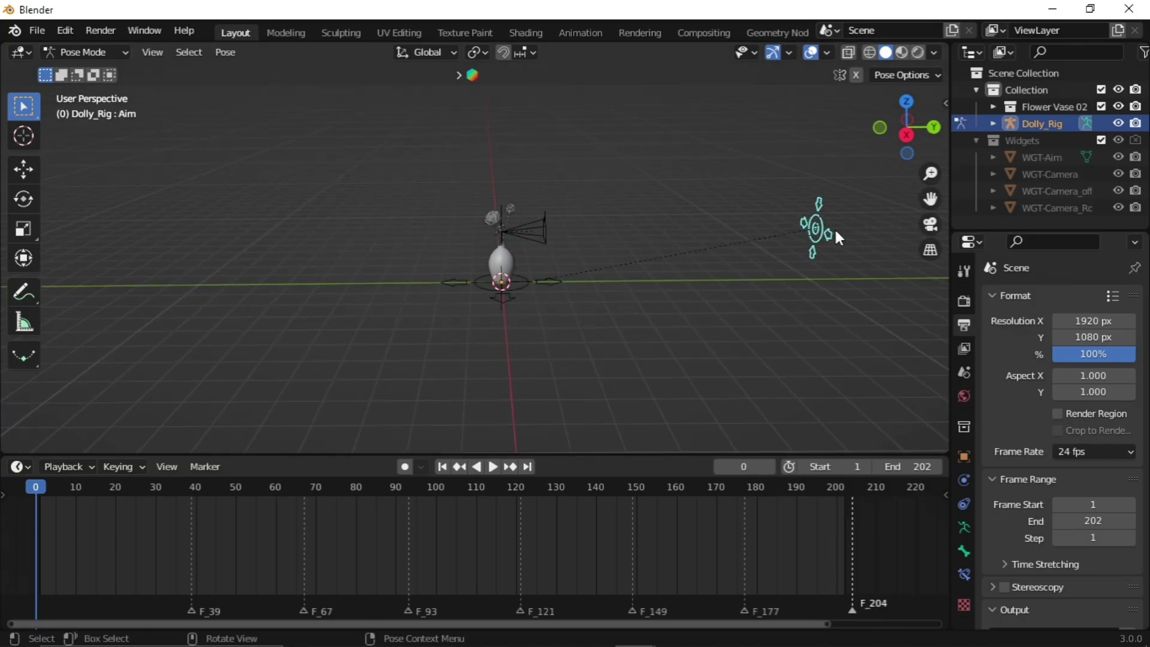
key(g)
key(y)
click(513, 259)
key(g)
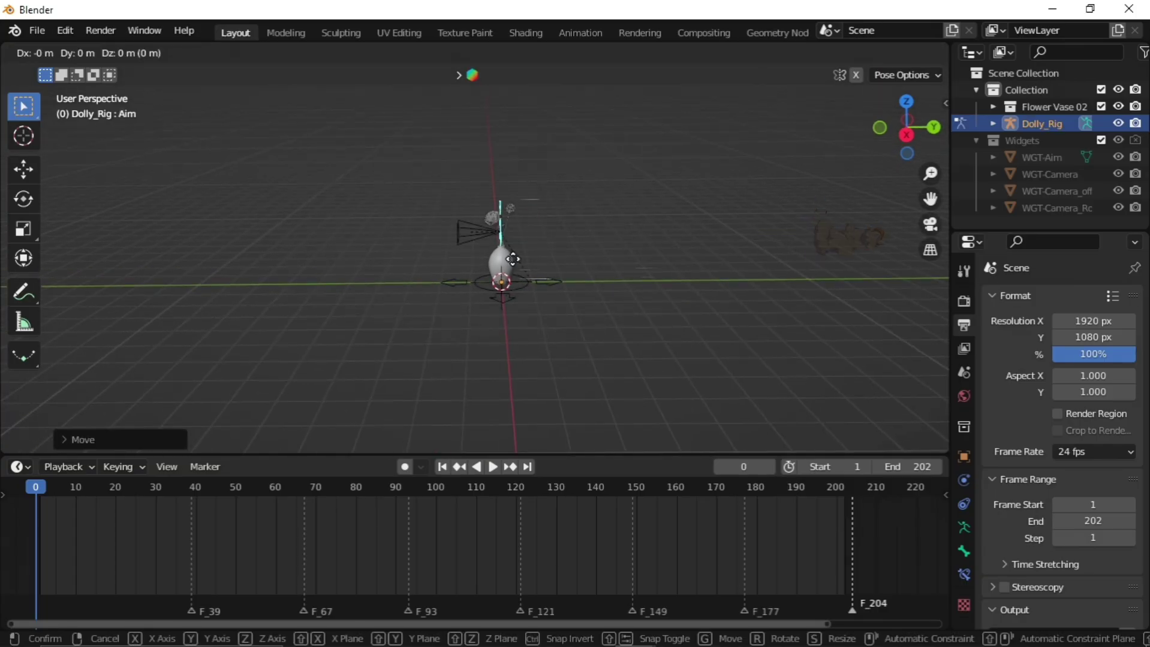
key(z)
right_click(516, 274)
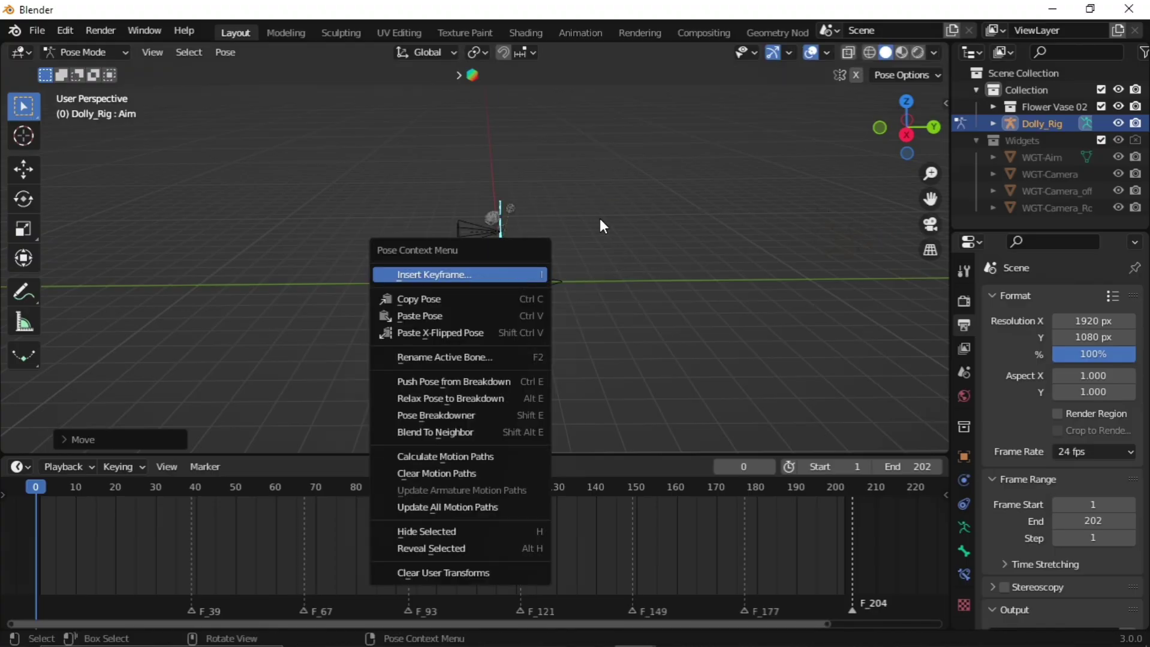
key(g)
key(z)
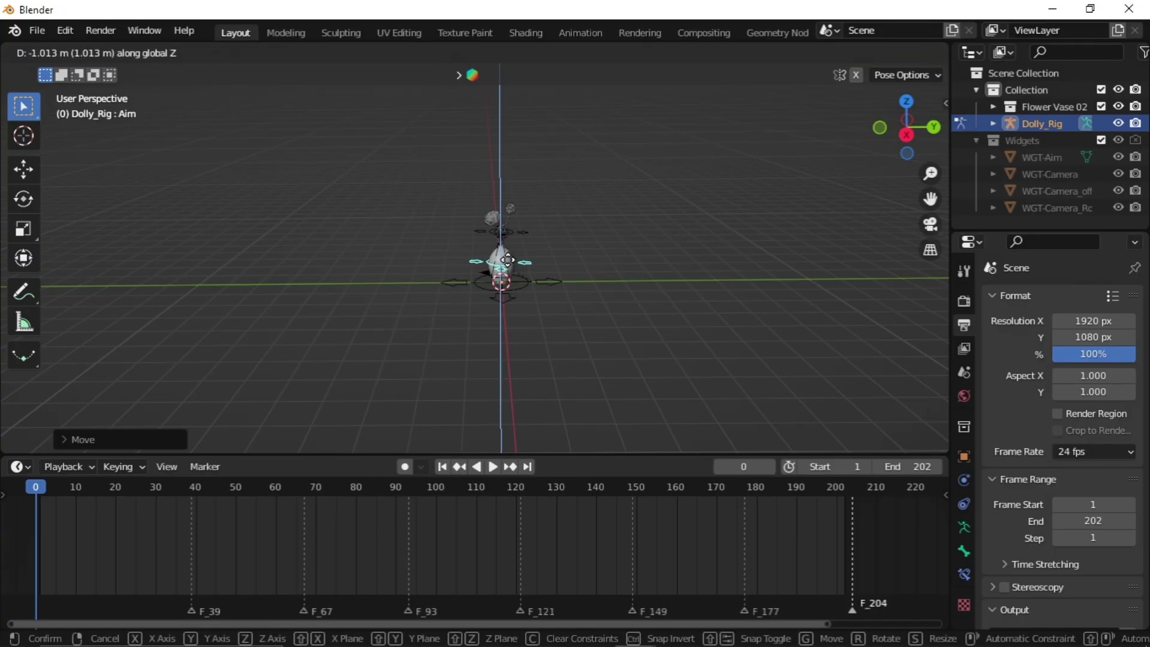
click(508, 263)
- Move the Camera control along negative Y, well away from the vase
click(511, 232)
click(479, 234)
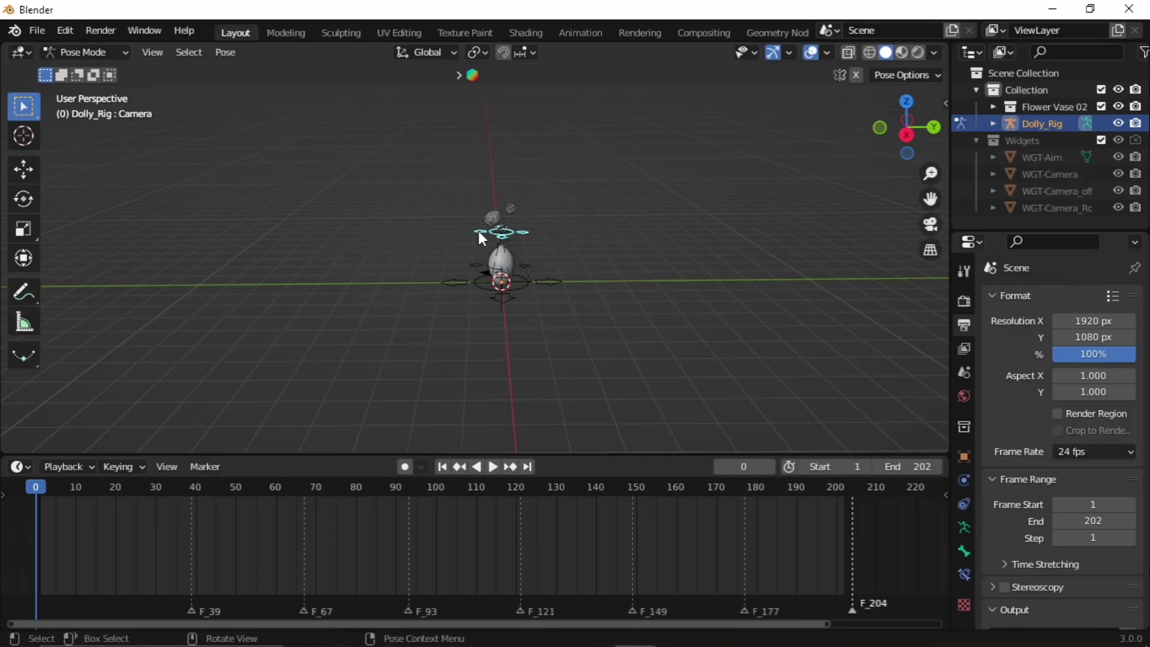
key(g)
key(y)
click(178, 230)
middle_drag(467, 307, 533, 303)
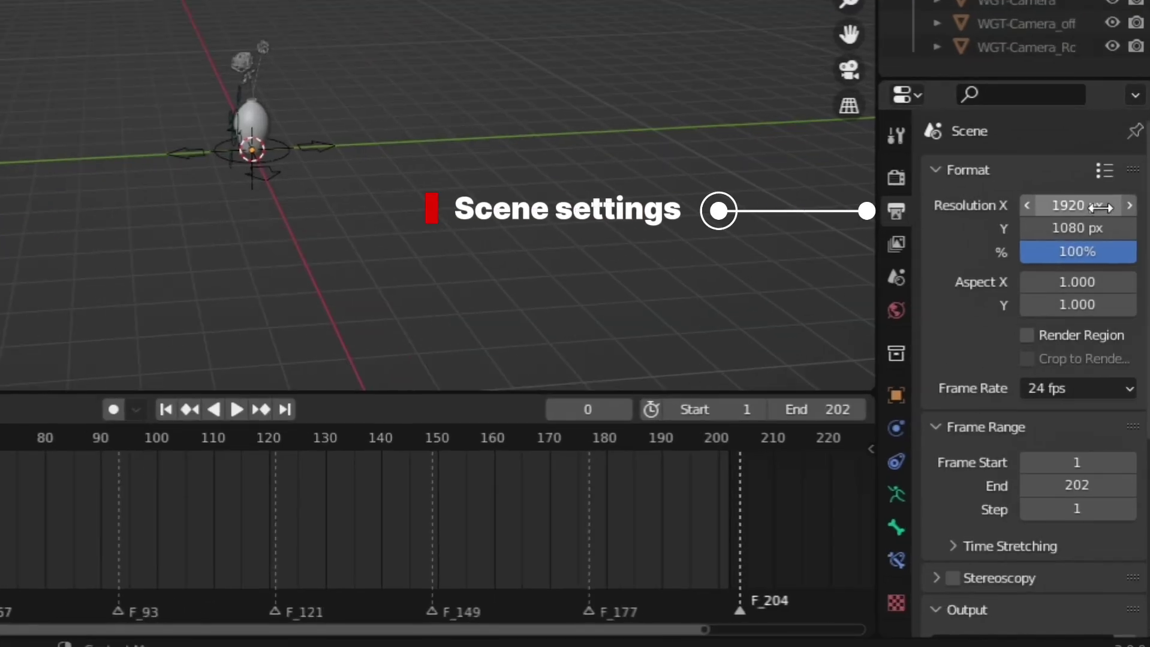
- Set the render resolution to 1080 px by 1920 px for a portrait frame
double_click(1098, 207)
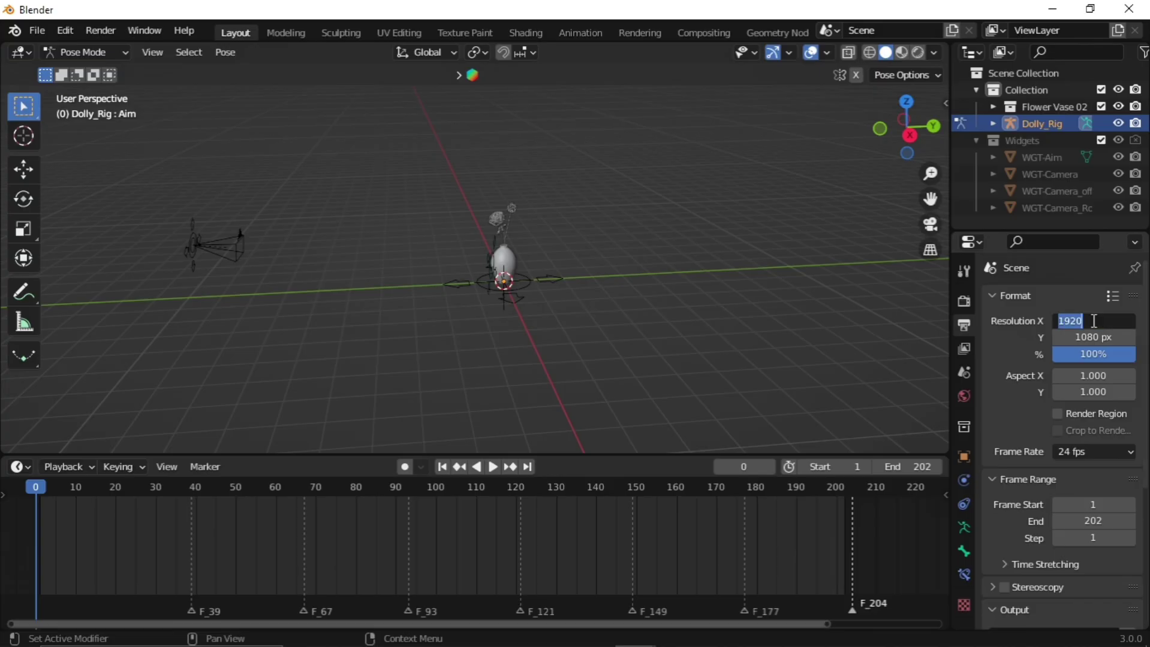
key(Tab)
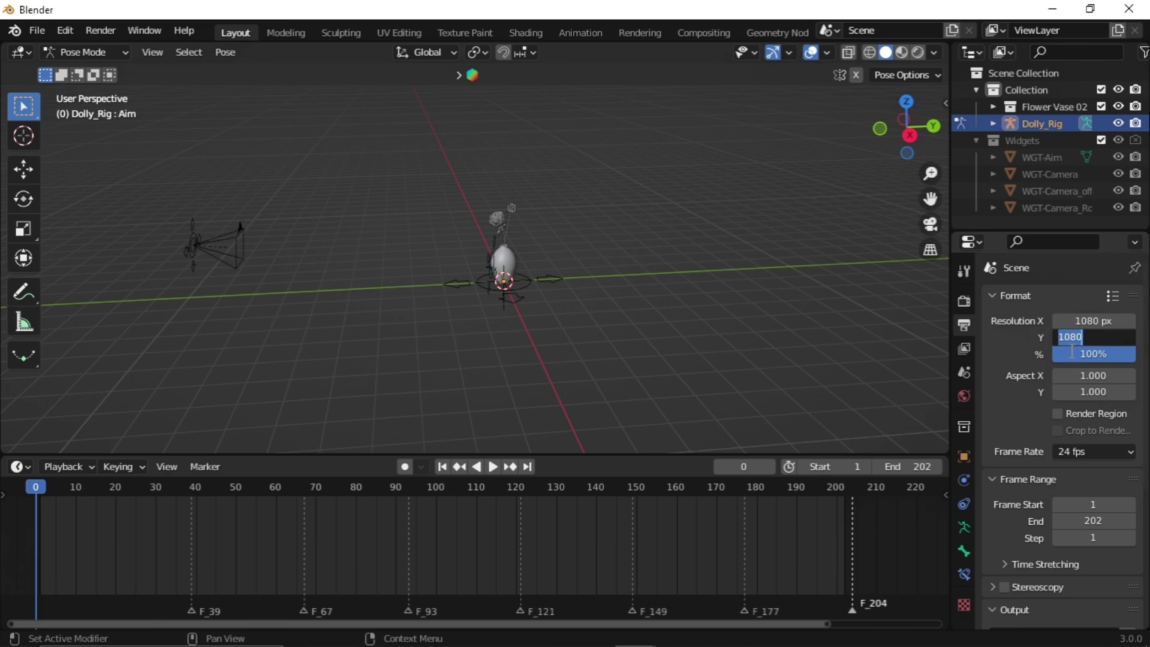
key(Return)
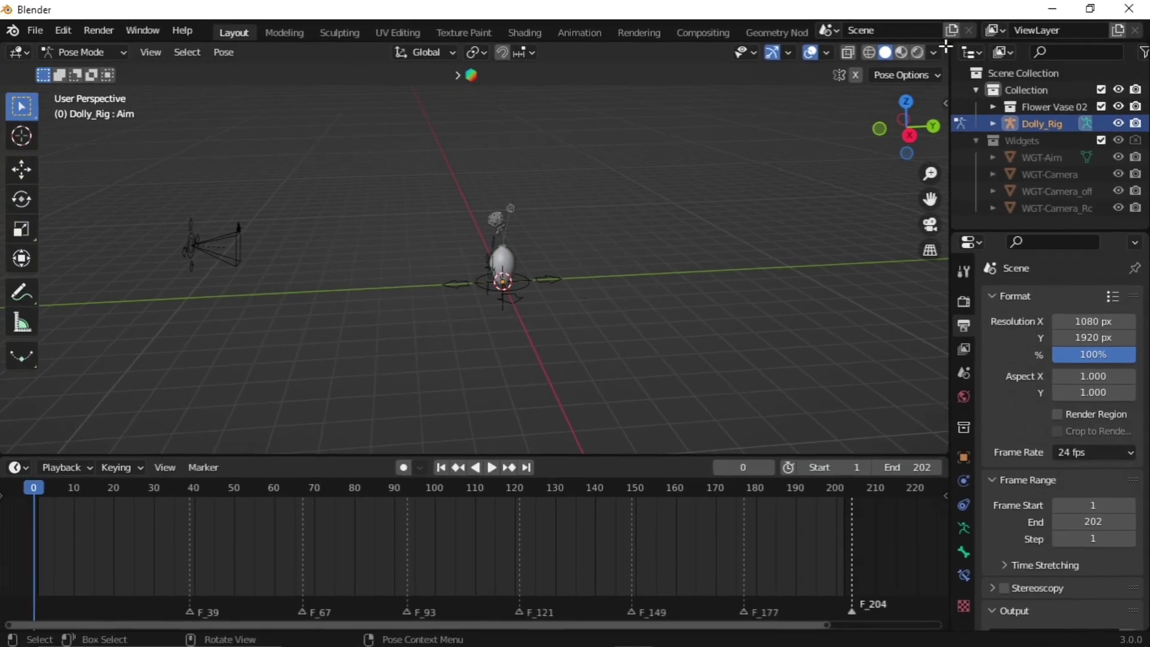
- Split the 3D viewport into two side-by-side views and show the camera view in the narrower one
drag(880, 36, 455, 43)
drag(648, 53, 649, 53)
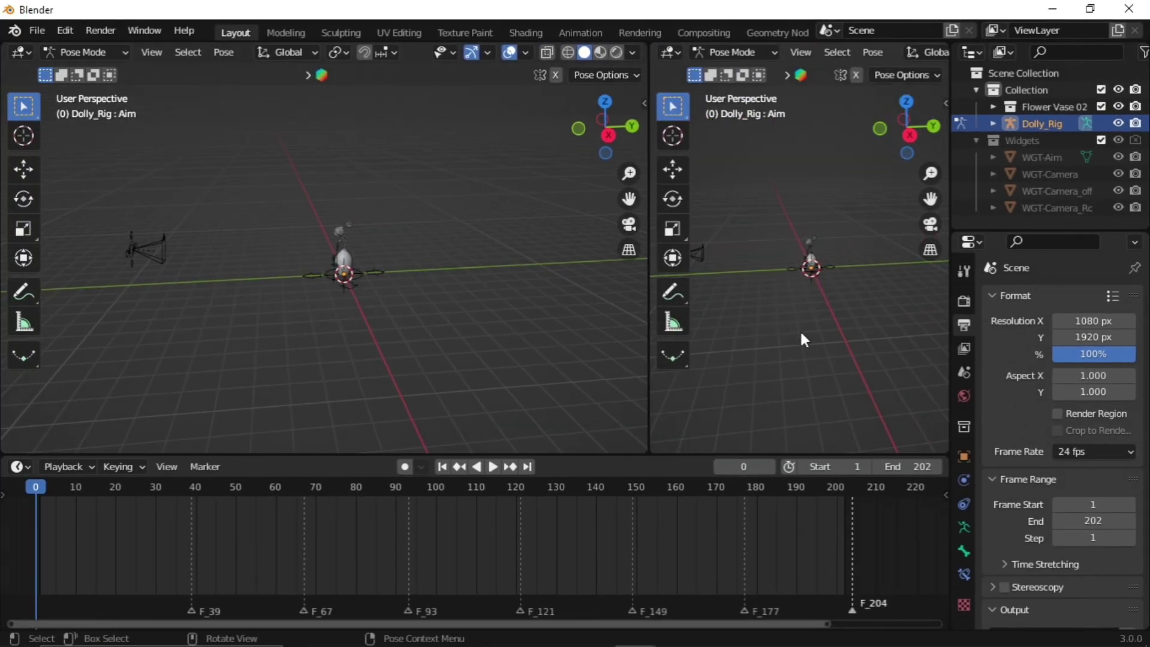
key(KP_0)
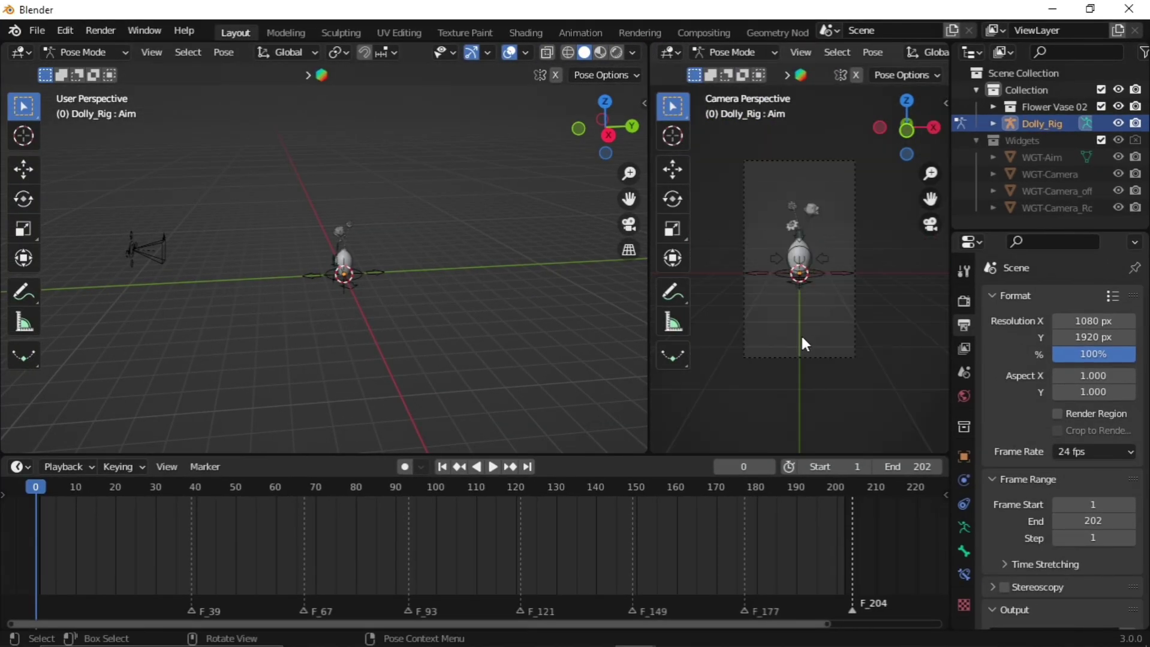
scroll(717, 211, up, 1)
- Move the Camera control more than 8 m farther back from the vase along global Y
middle_drag(264, 347, 379, 357)
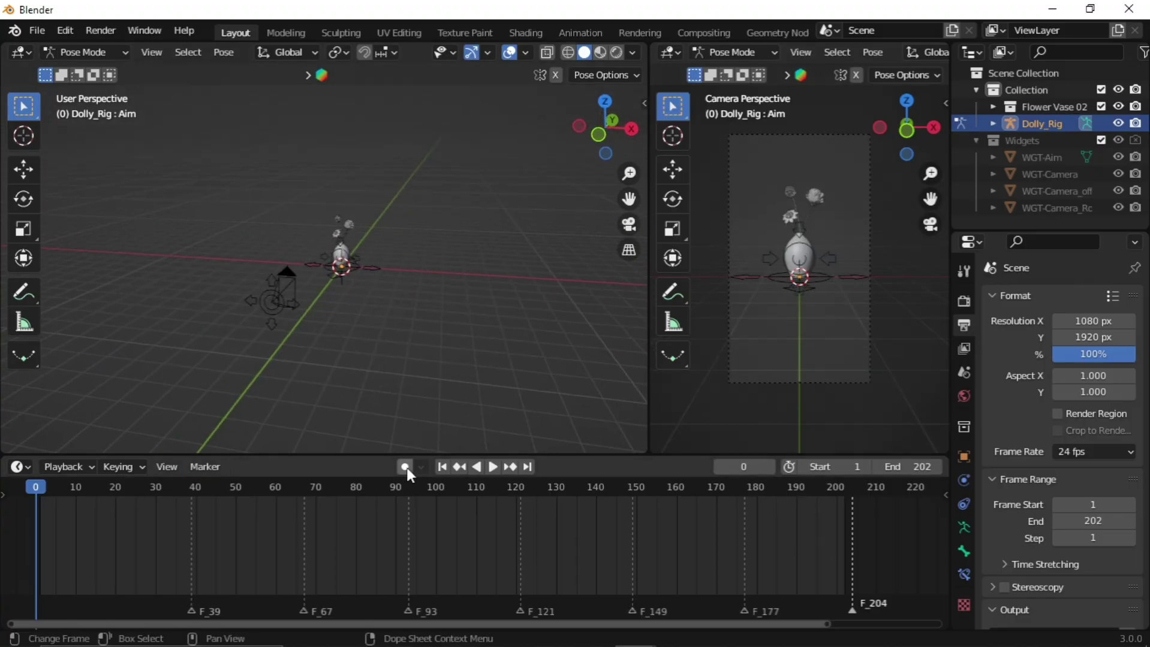
middle_drag(294, 295, 308, 377)
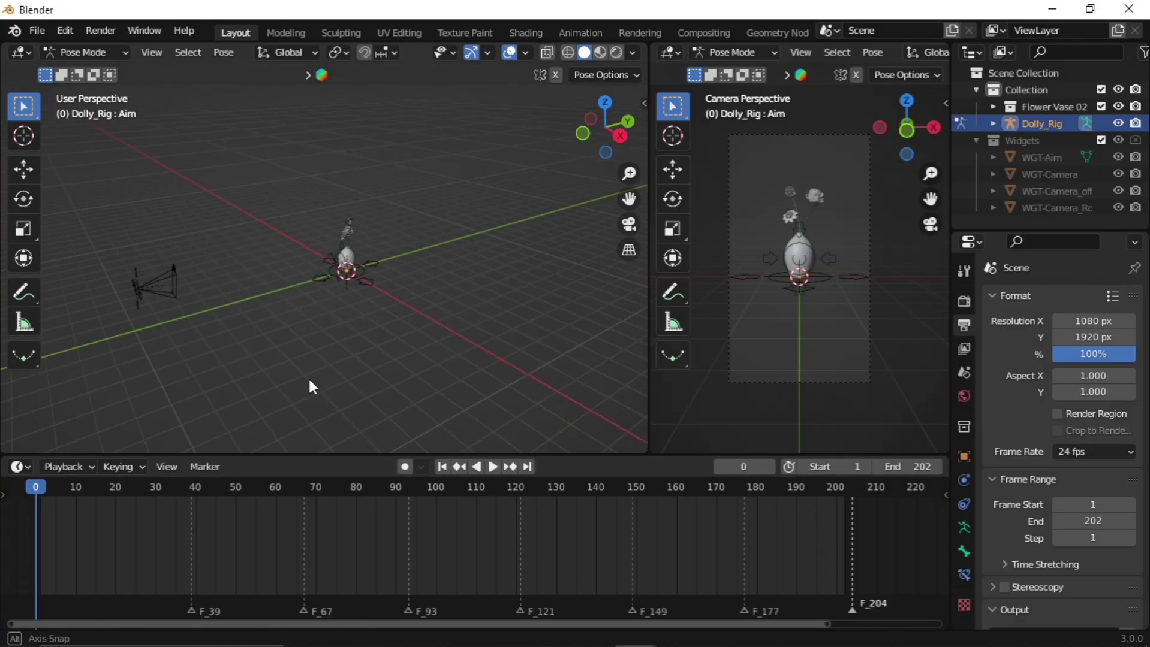
shift+middle_drag(196, 330, 314, 256)
key(g)
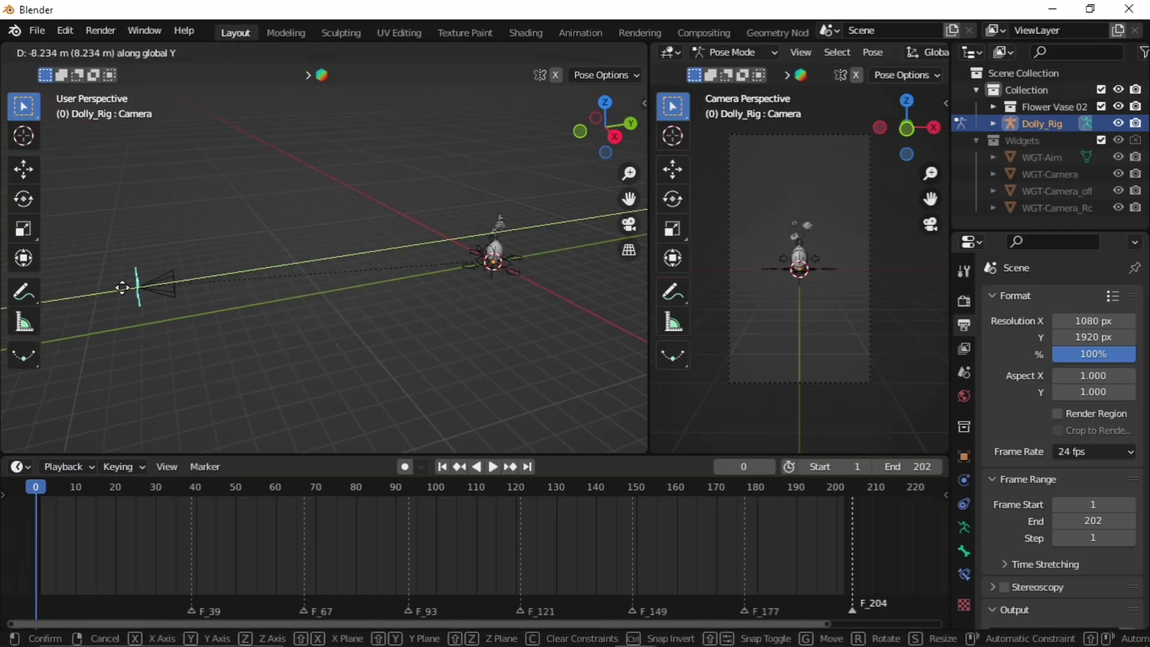
click(97, 287)
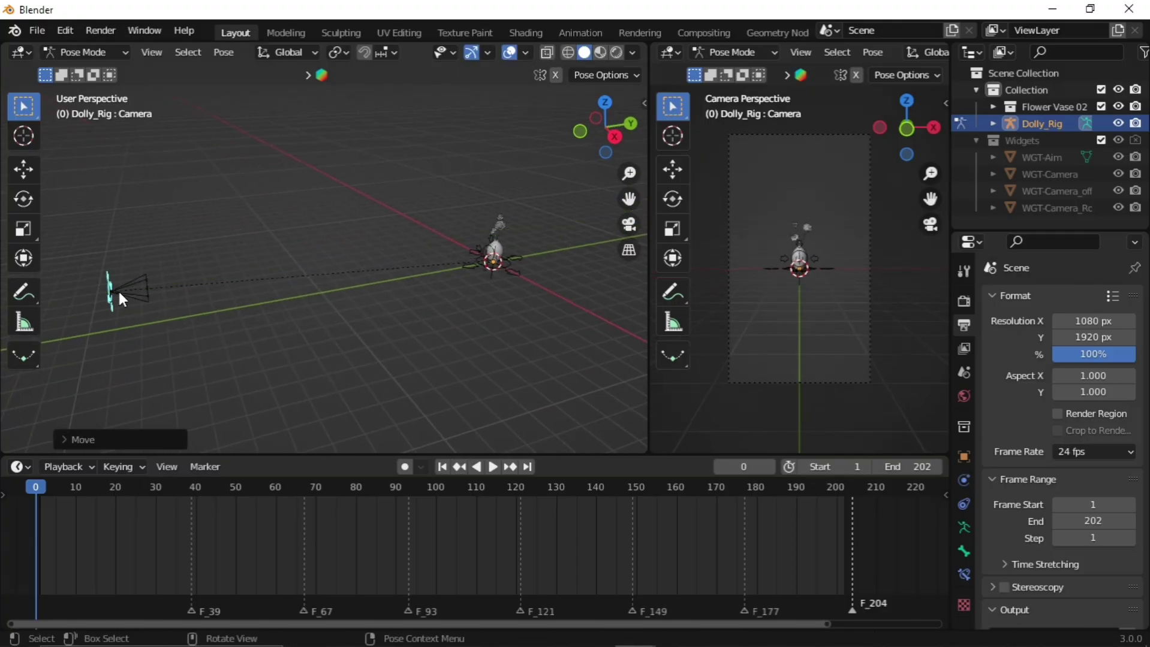
- Raise the Camera control along Z so the camera looks down on the vase from above
key(g)
key(z)
click(132, 328)
shift+middle_drag(134, 333, 218, 334)
key(g)
key(z)
click(198, 328)
middle_drag(321, 340, 267, 344)
key(g)
key(z)
click(258, 179)
- Tilt the camera by rotating the Camera_offset control about the global Y axis
middle_drag(253, 246, 277, 246)
click(123, 202)
middle_drag(183, 236, 273, 254)
middle_drag(441, 259, 341, 269)
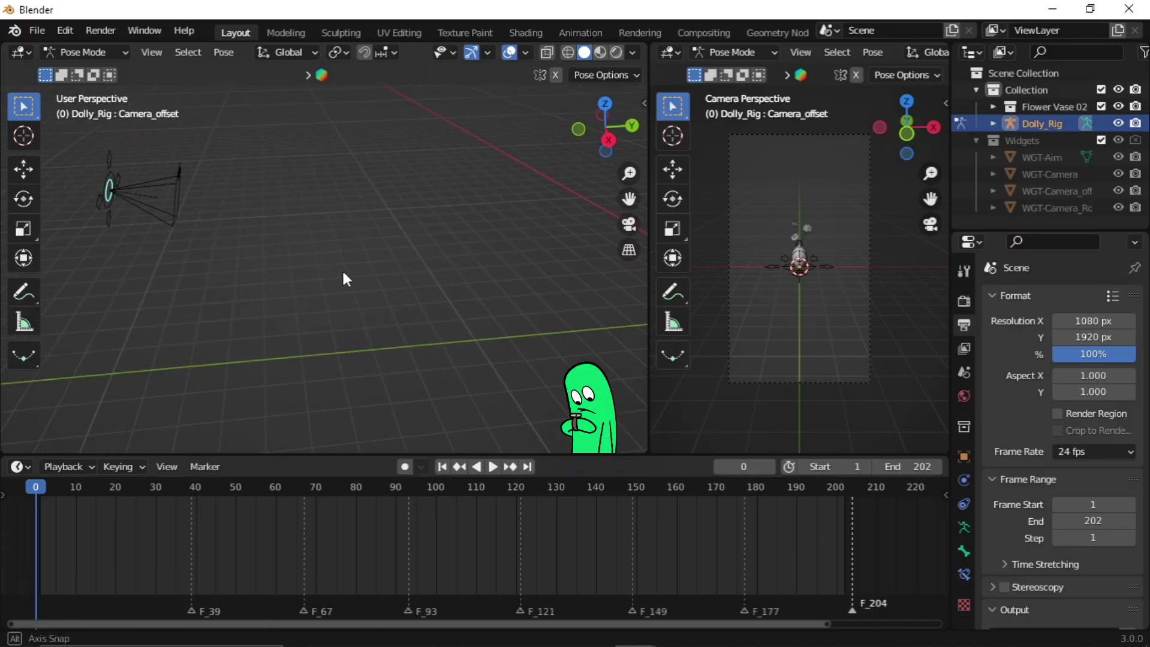
key(g)
key(r)
key(y)
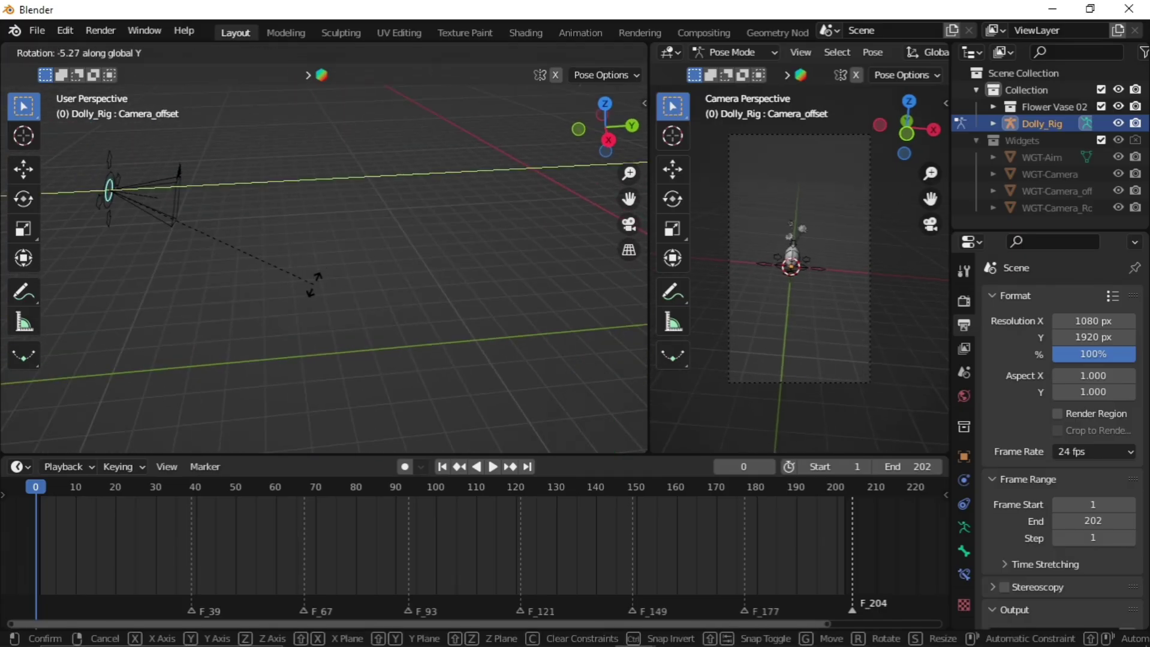
click(229, 283)
- Shift the Camera control sideways along X for the opening camera position
middle_drag(228, 283, 302, 215)
click(302, 217)
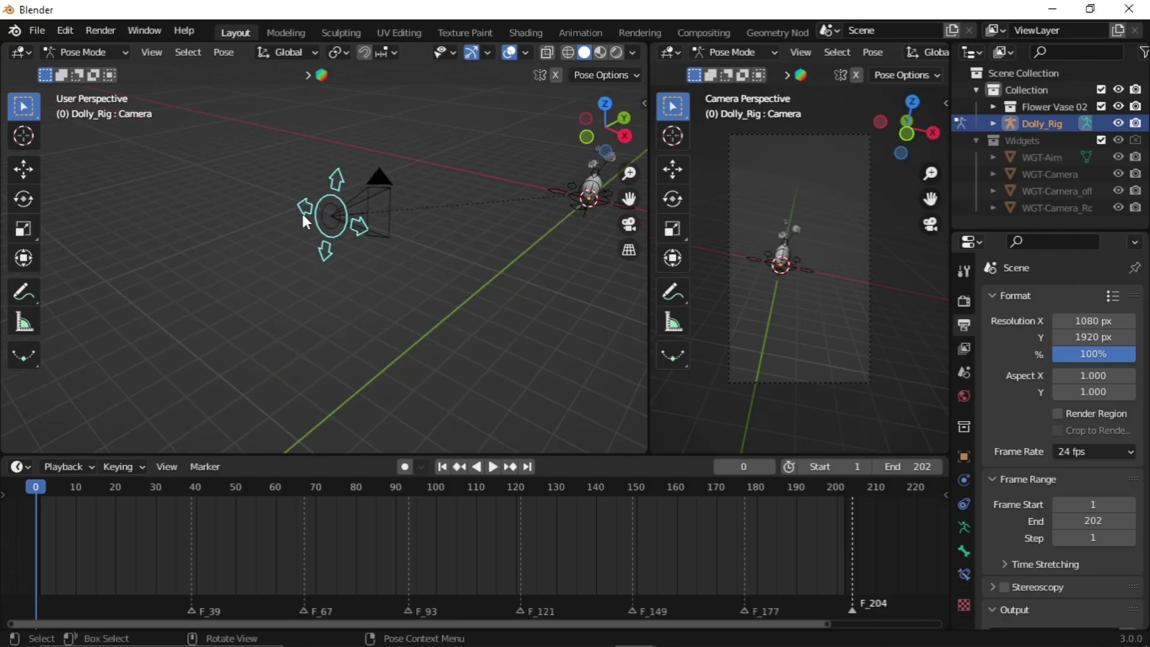
key(g)
key(Escape)
key(g)
key(x)
click(236, 204)
- Insert a Location & Rotation keyframe for the camera controls at frame 0
middle_drag(235, 204, 154, 157)
key(i)
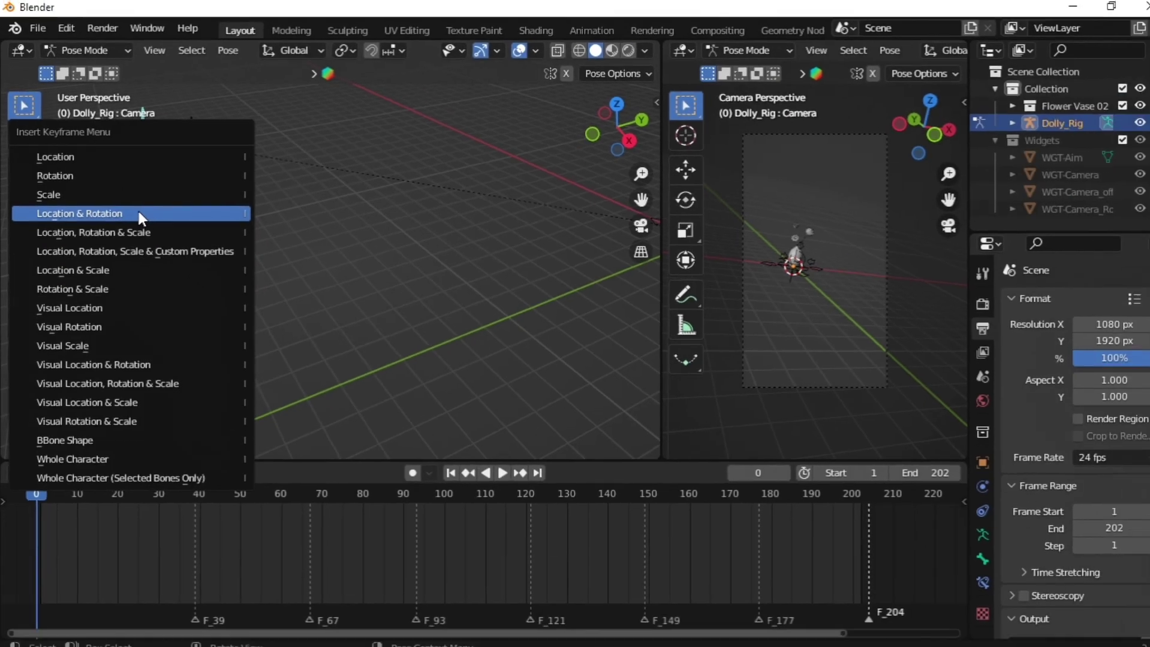
click(184, 235)
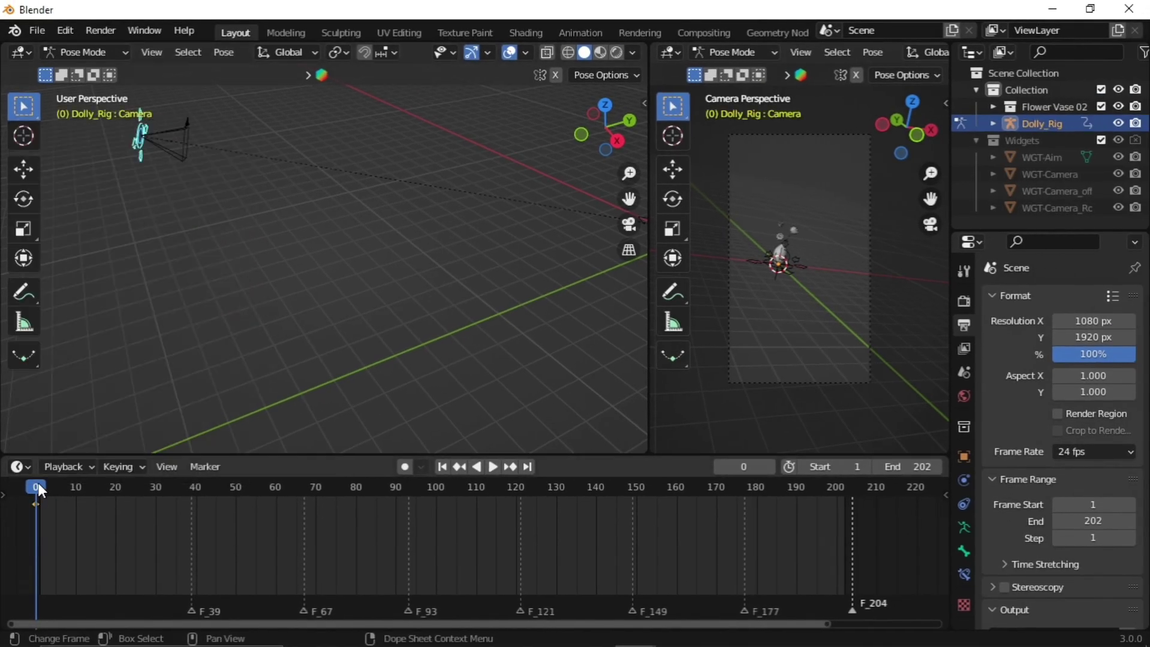
- Go to the F_39 marker and move the Camera control freely to a position closer to the vase
drag(52, 609, 259, 631)
drag(191, 502, 192, 482)
middle_drag(270, 390, 291, 407)
click(145, 180)
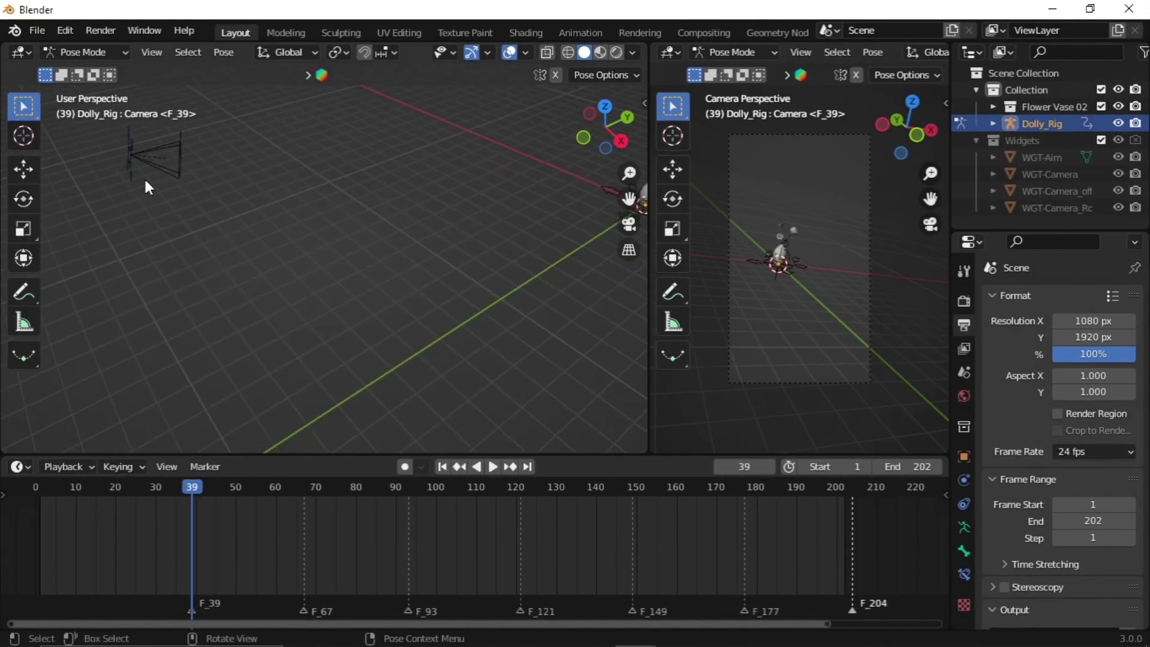
key(g)
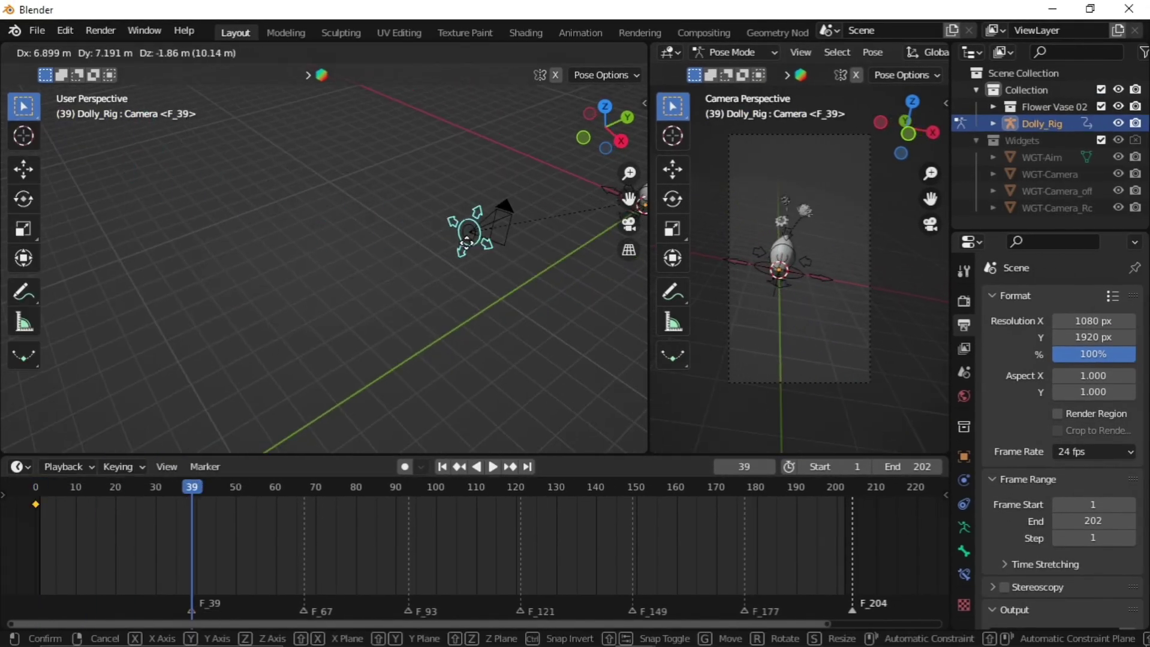
click(547, 235)
middle_drag(548, 235, 311, 337)
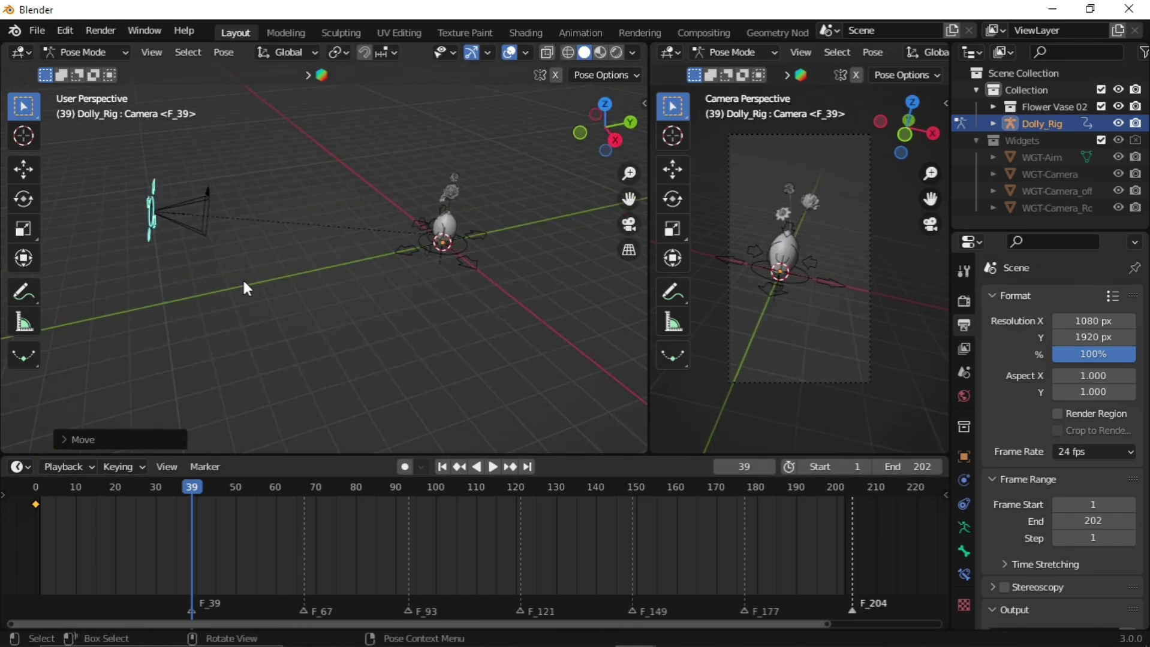
click(239, 307)
- Select the camera controls together and insert a Location & Rotation keyframe at frame 39
drag(146, 167, 186, 285)
key(i)
click(213, 321)
click(221, 343)
- Select the Camera_offset control and set its Y rotation to 0° in the transform values
click(151, 210)
middle_drag(151, 209, 298, 418)
key(n)
click(638, 141)
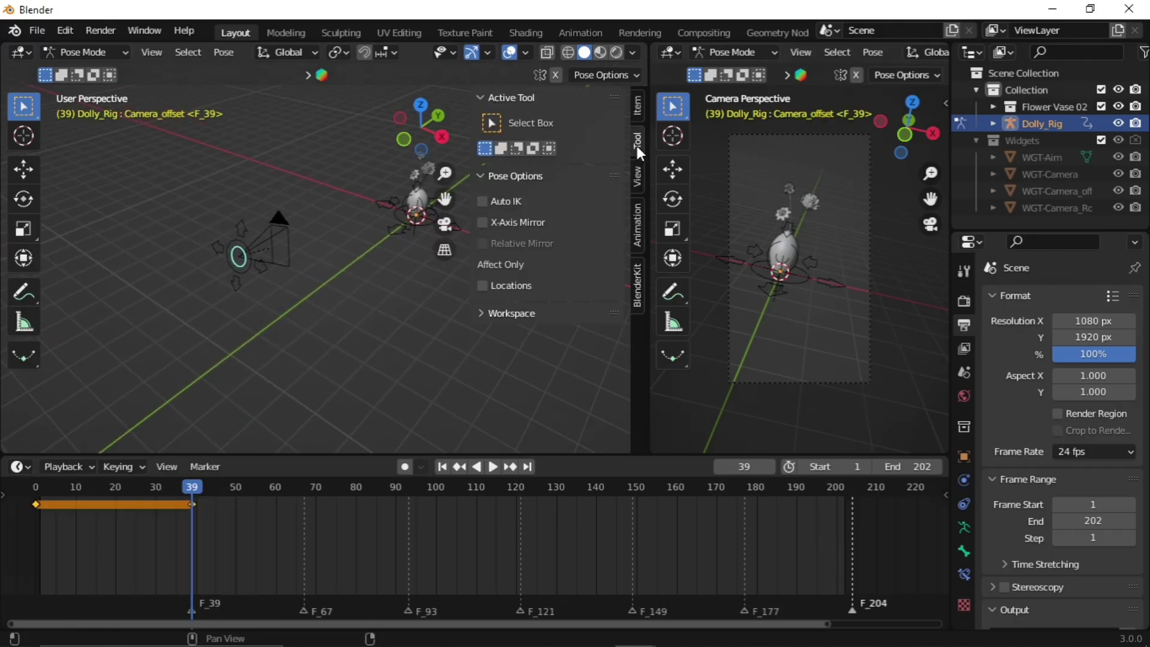
click(637, 106)
click(530, 225)
text(0)
key(Return)
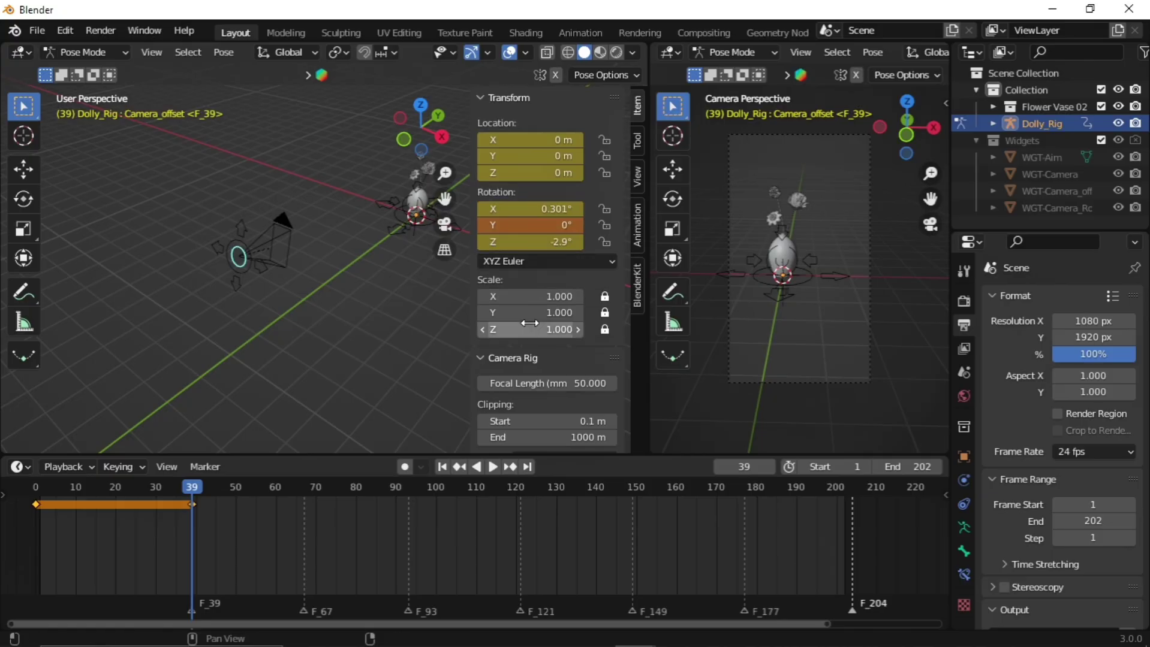
- Check the framing through the camera and set the Camera_offset control's X and Z rotations to 0°
click(767, 334)
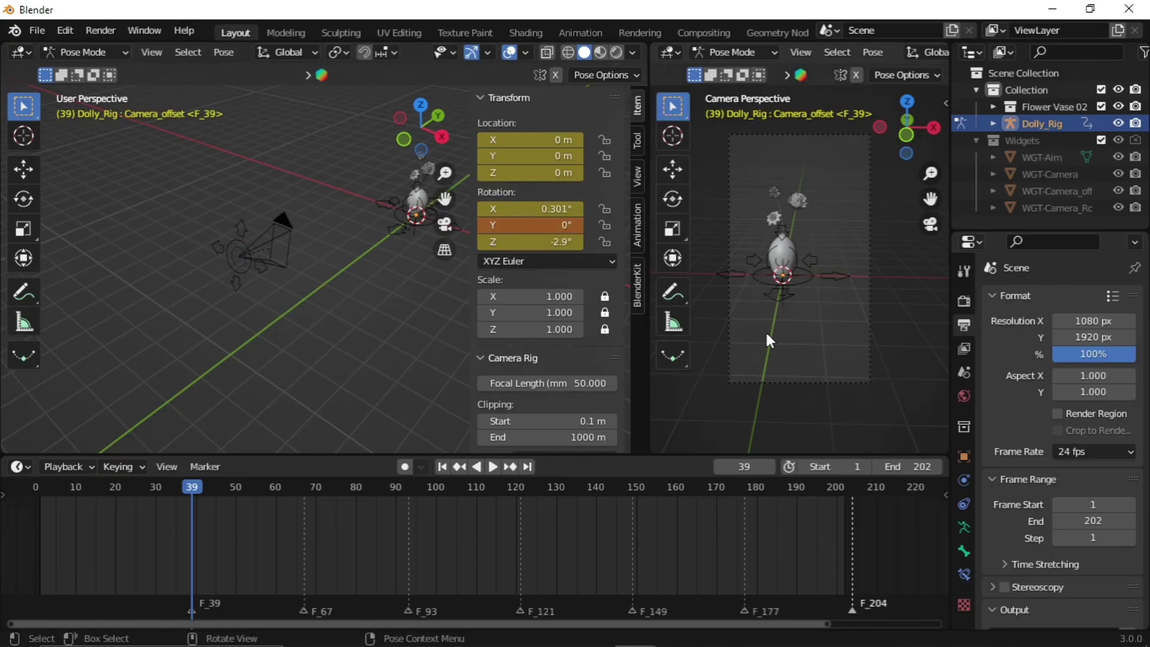
key(KP_0)
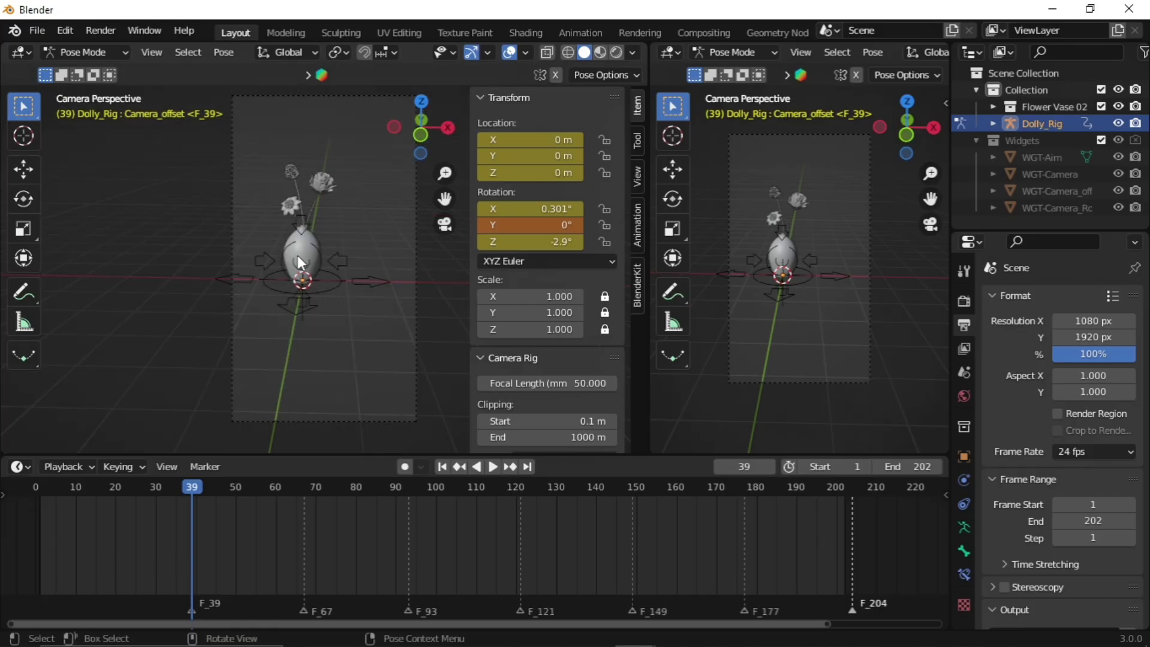
key(KP_0)
click(535, 212)
text(0)
key(Return)
click(551, 242)
text(0)
key(Return)
- Rekey location and rotation of both camera controls at frame 39 with the straightened offset, and hide the transform values
middle_drag(420, 336, 263, 342)
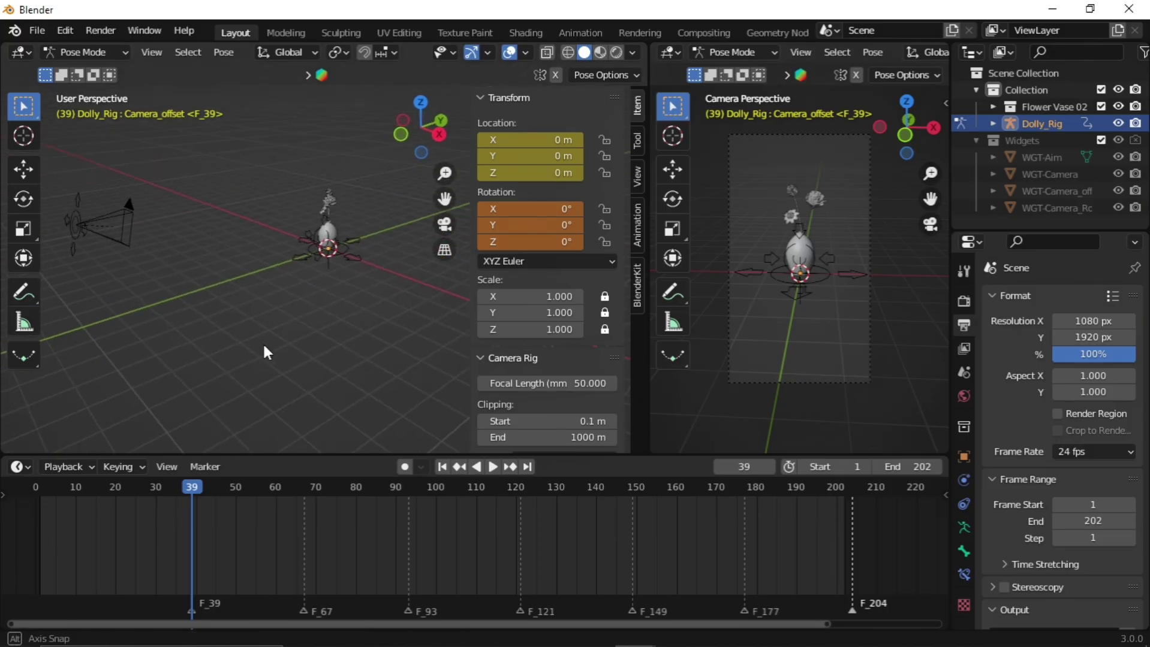
key(i)
click(157, 247)
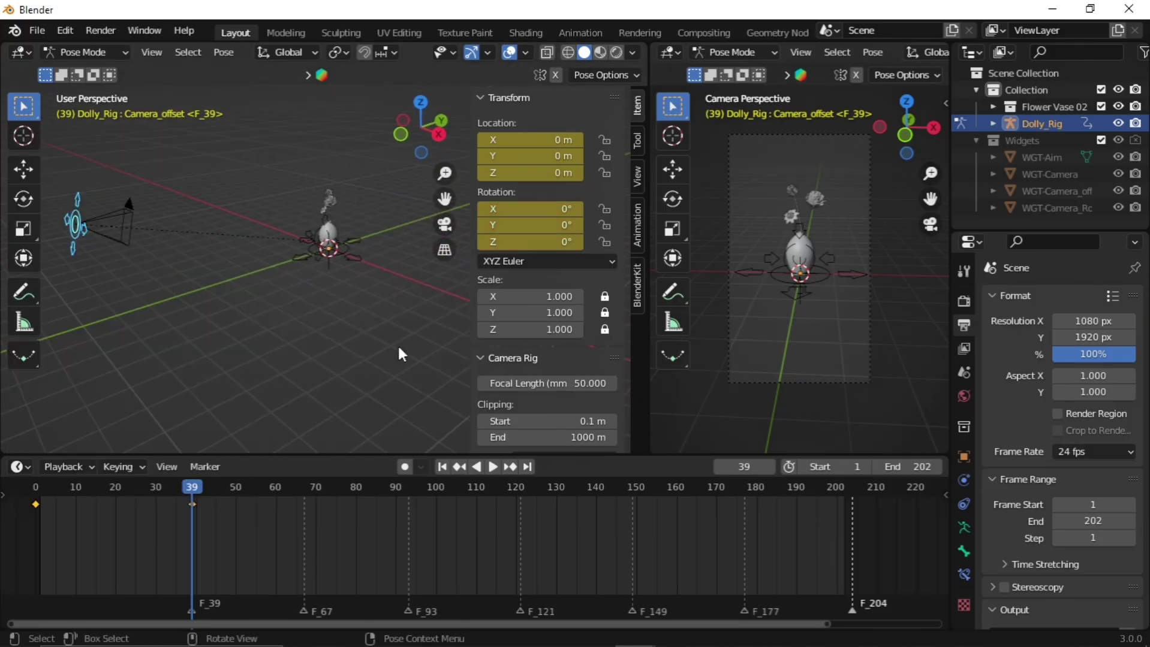
key(n)
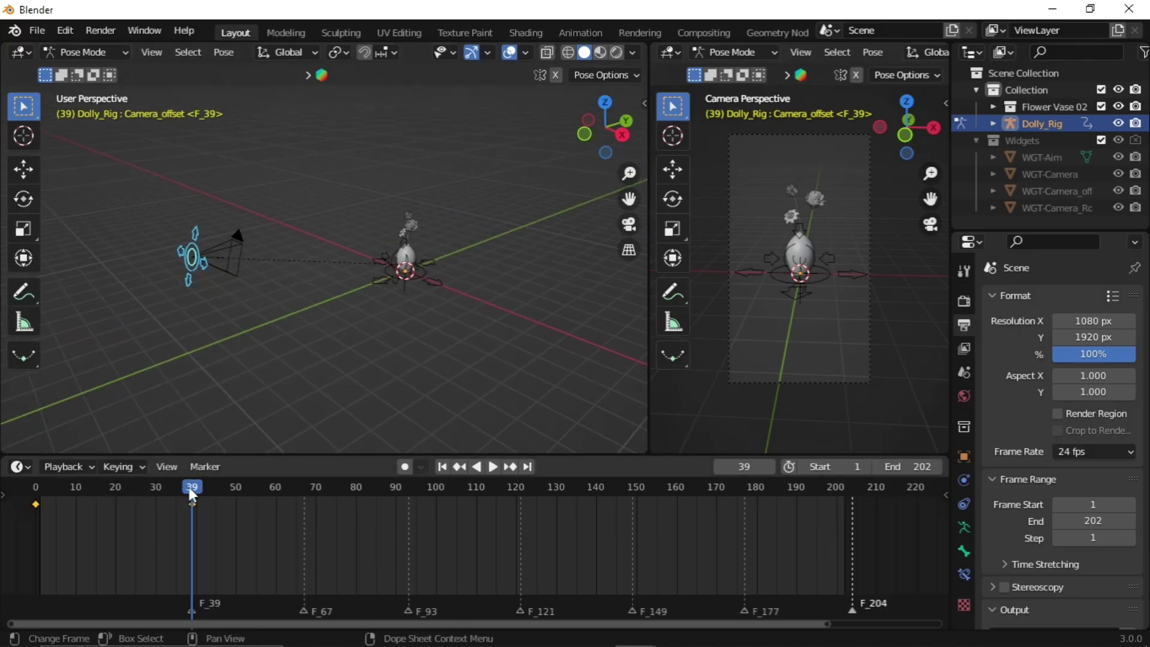
- Play back the opening camera move and shift the camera controls' frame 39 keyframe earlier to about frame 36
drag(190, 488, 36, 488)
key(space)
key(space)
drag(238, 508, 183, 507)
- Reselect the camera controls and insert another keyframe at frame 39 to hold their pose up to the marker
click(205, 261)
click(205, 258)
click(187, 255)
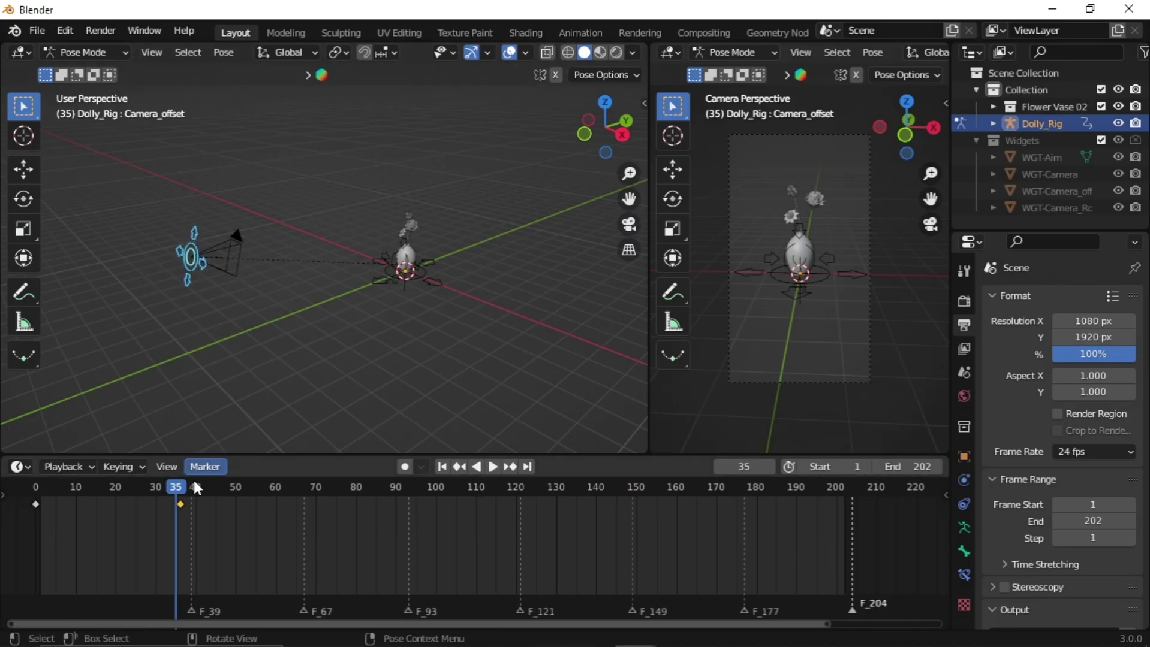
click(192, 488)
key(i)
click(190, 309)
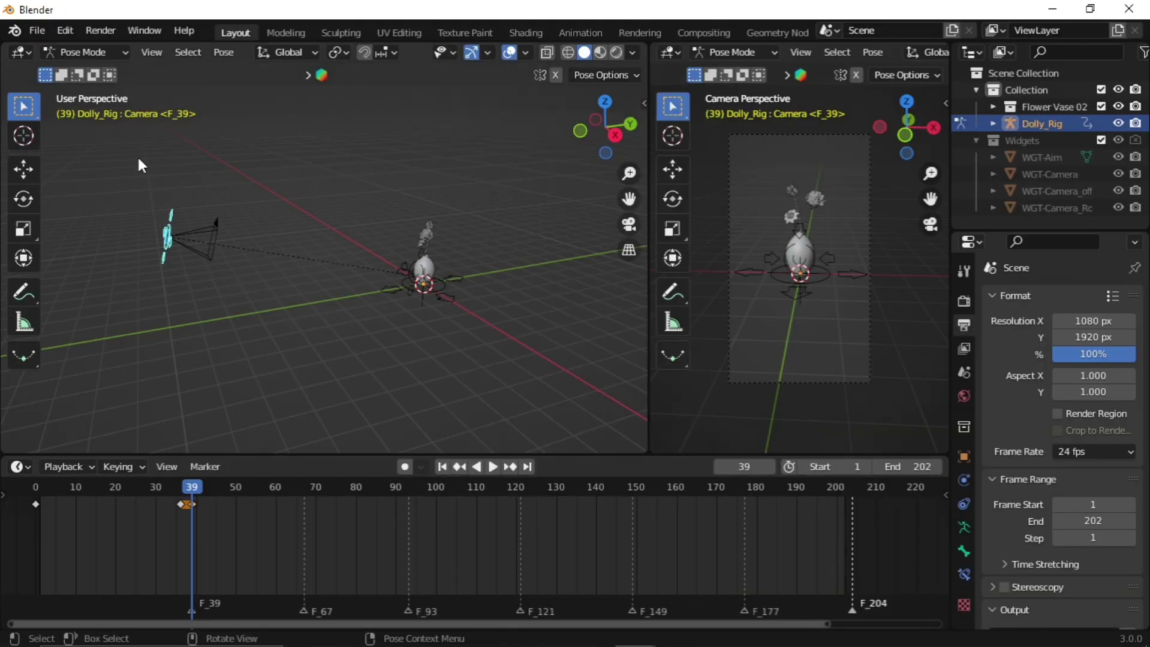
- Enable auto keying and move the Camera control along Y and about 7.5 m along X at frame 39
click(137, 158)
click(404, 467)
key(g)
key(y)
click(282, 269)
key(g)
key(x)
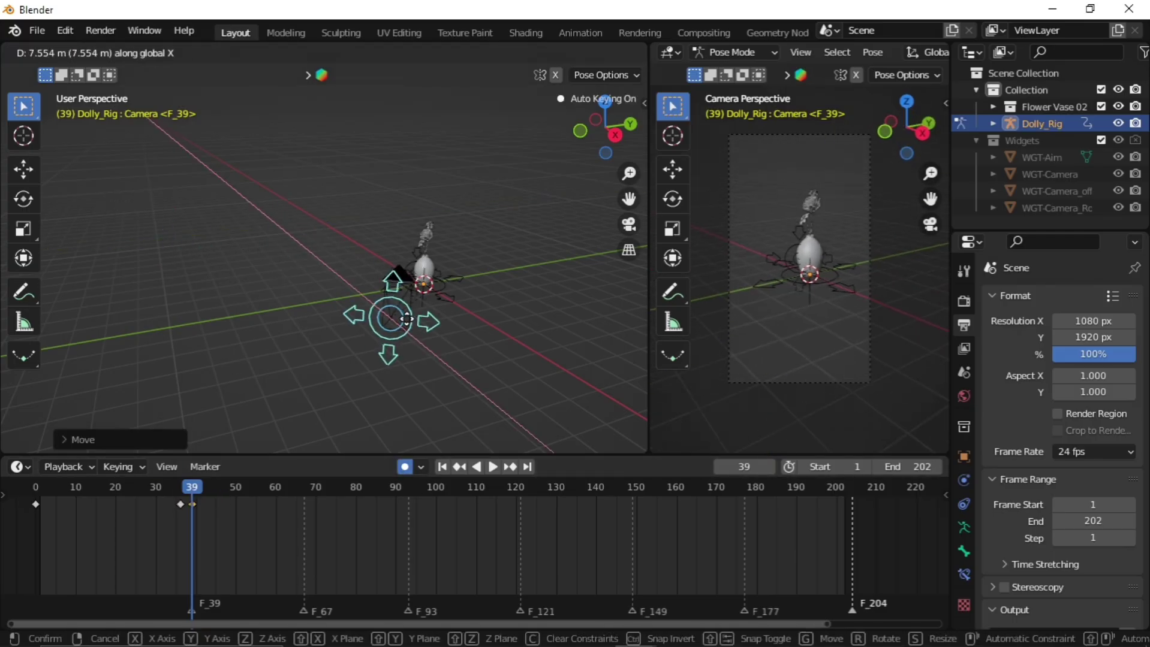
click(402, 313)
middle_drag(443, 369, 464, 378)
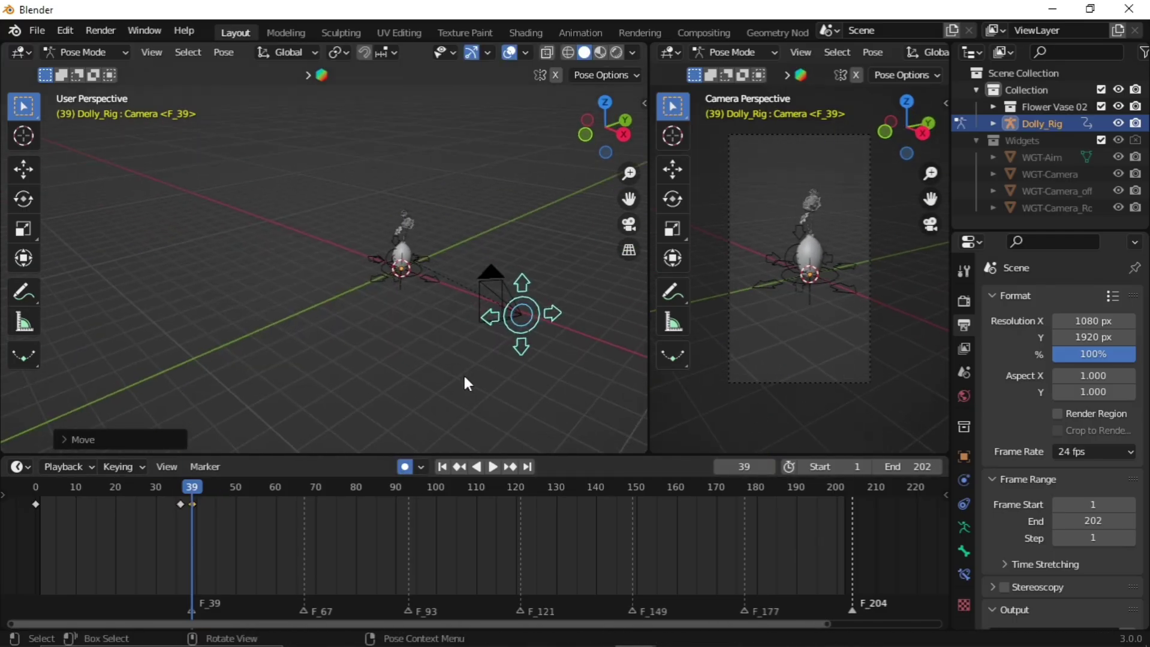
- At frame 65, move the Camera control about 14 m along negative X to the far side of the vase
drag(162, 488, 296, 488)
key(g)
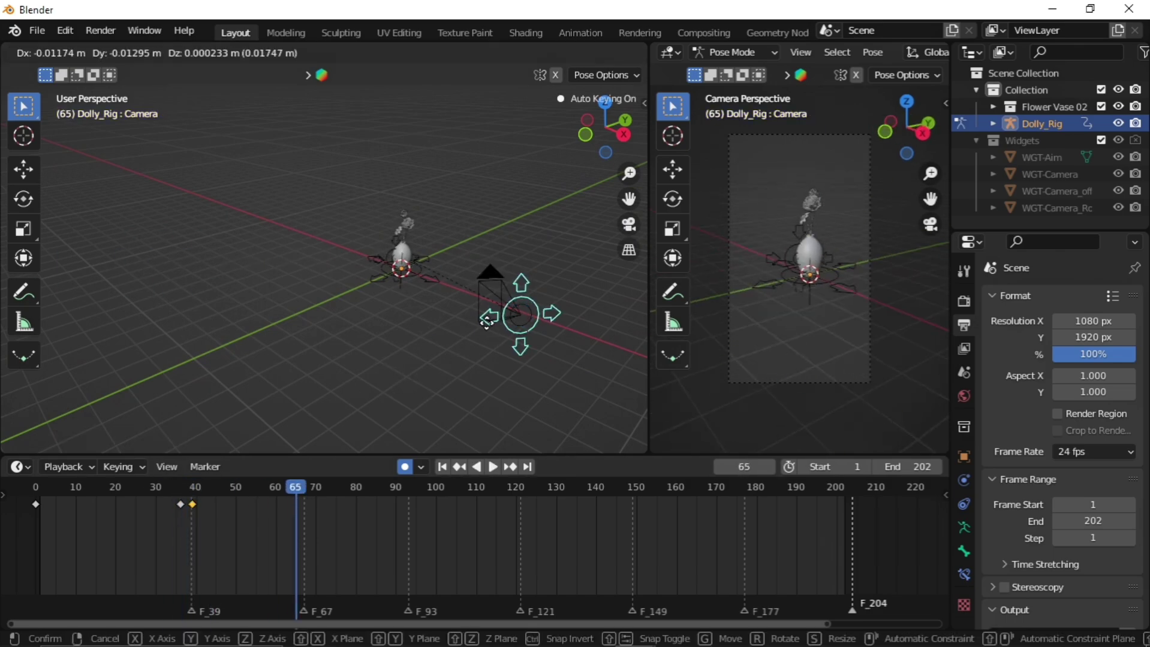
key(x)
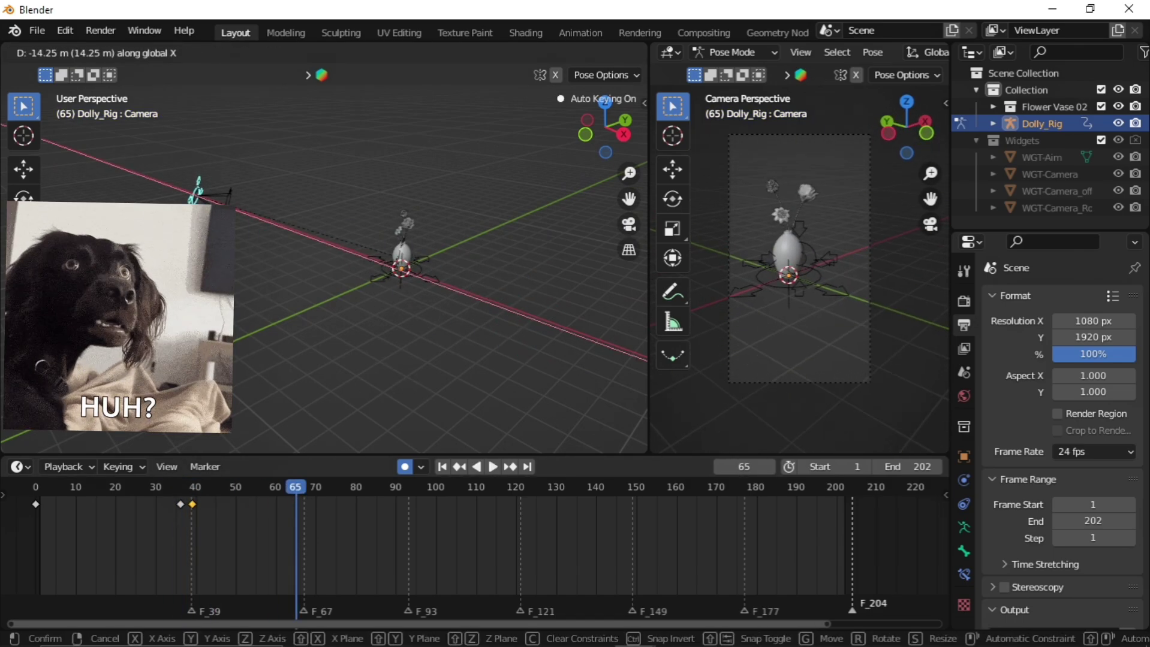
click(281, 469)
middle_drag(240, 316, 311, 326)
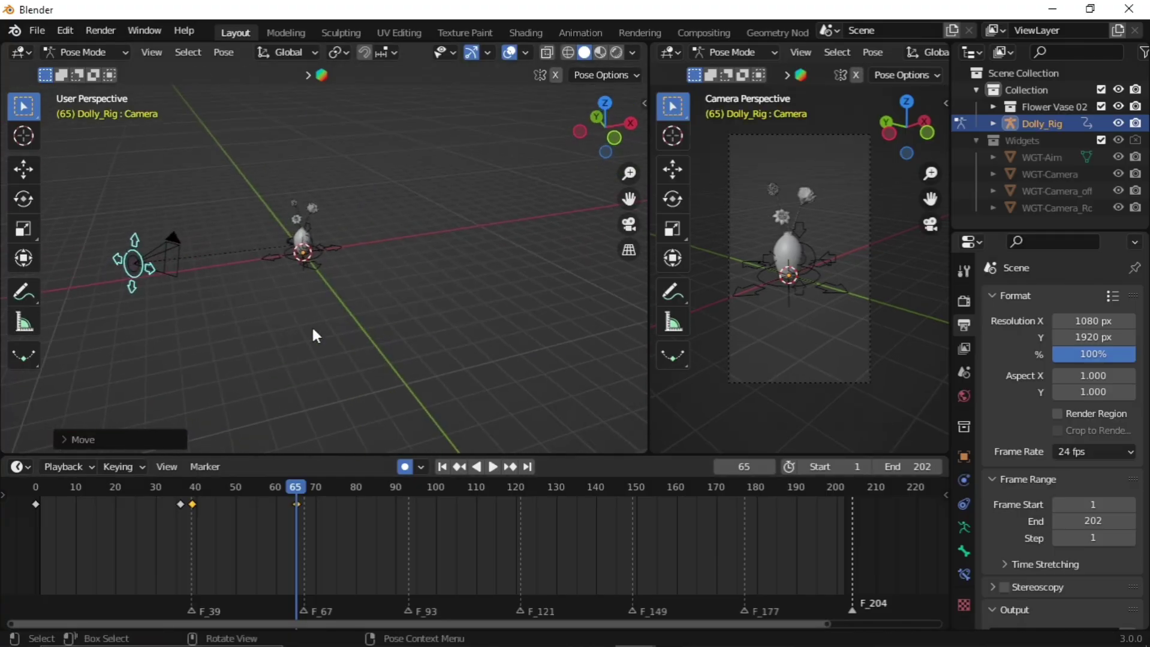
- Select the Aim control at the vase and move it onto the vase body at frame 65
click(128, 256)
middle_drag(137, 260, 275, 276)
scroll(264, 239, up, 4)
middle_drag(253, 200, 348, 289)
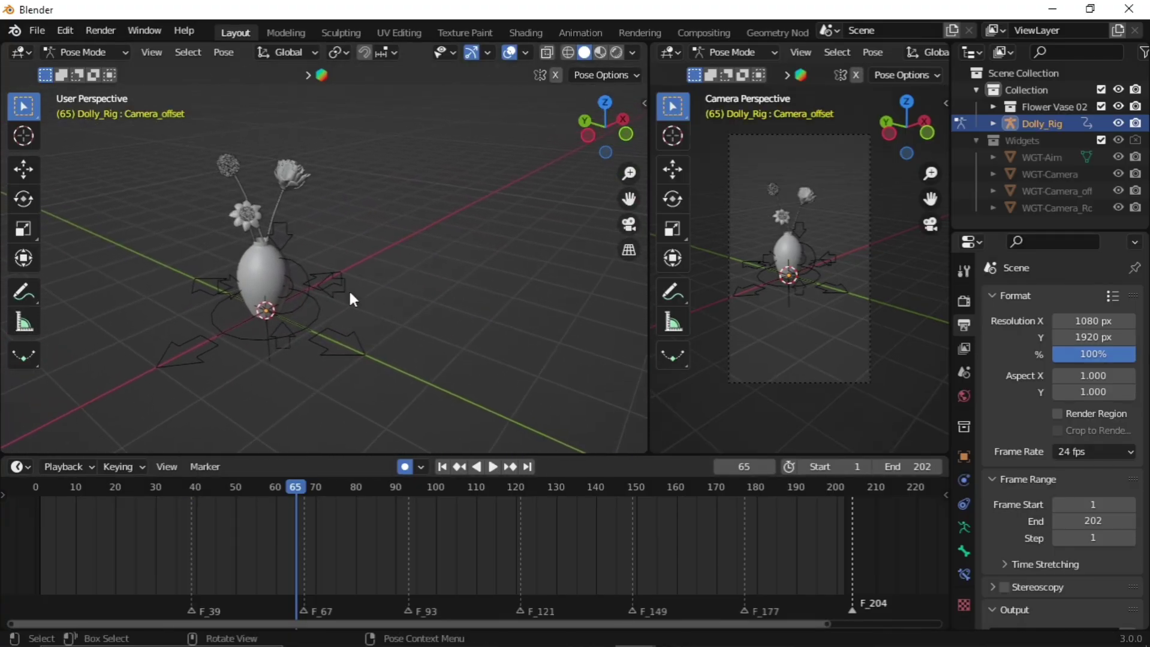
click(341, 282)
scroll(296, 263, up, 2)
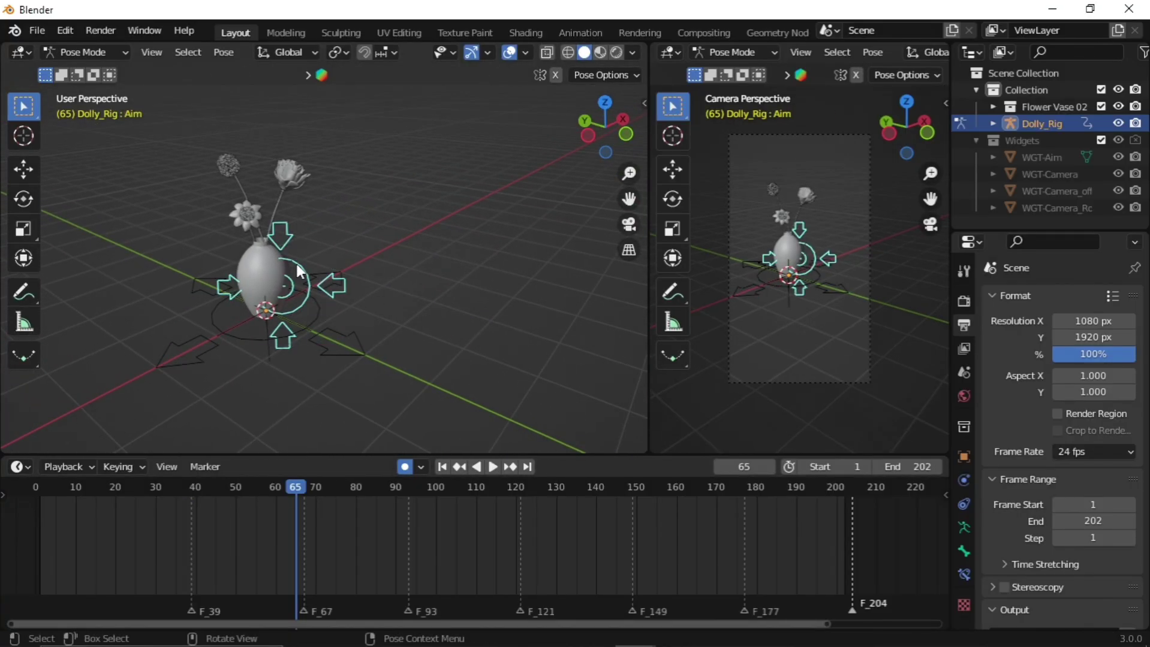
key(g)
click(279, 263)
- Fine-tune the Aim control's position at frame 65, including along X, to centre the vase in the camera view
key(g)
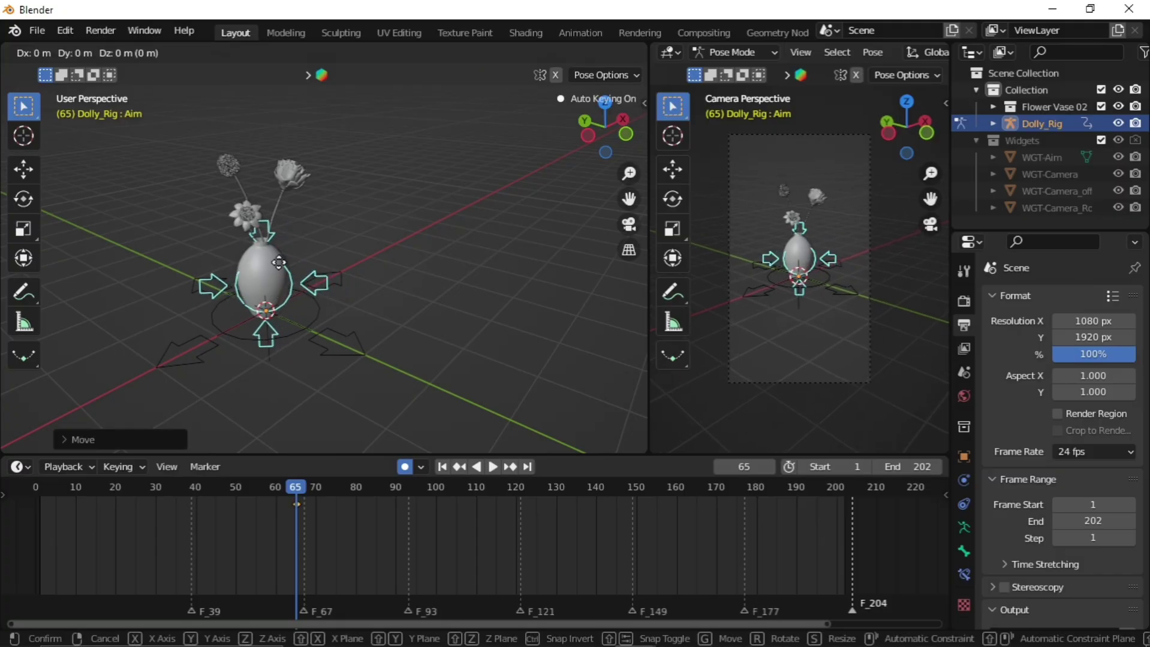
key(x)
click(269, 278)
key(g)
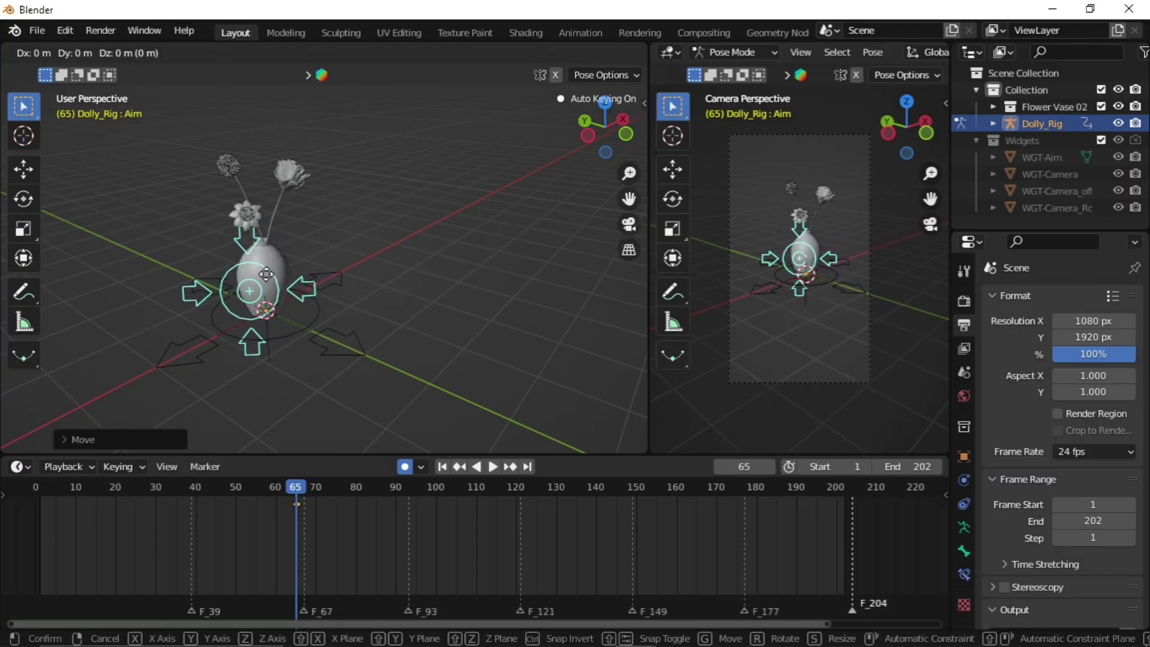
click(278, 282)
middle_drag(278, 282, 296, 309)
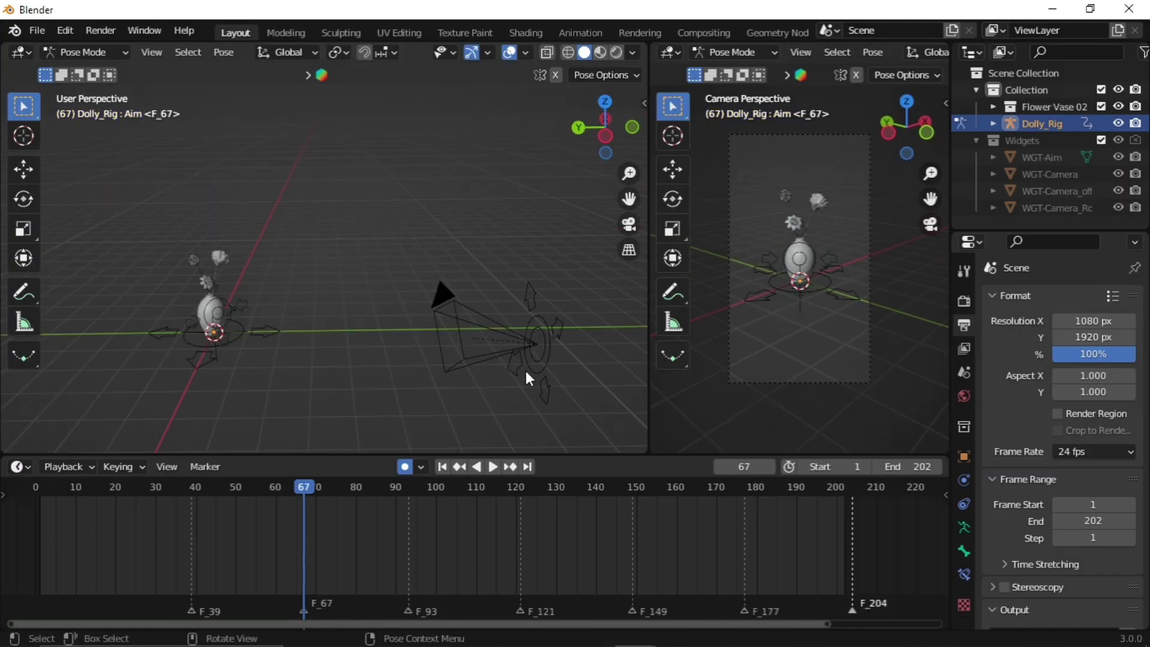
- At frame 67, select the Camera control and move it along Y for a new viewing angle on the vase
click(518, 371)
key(g)
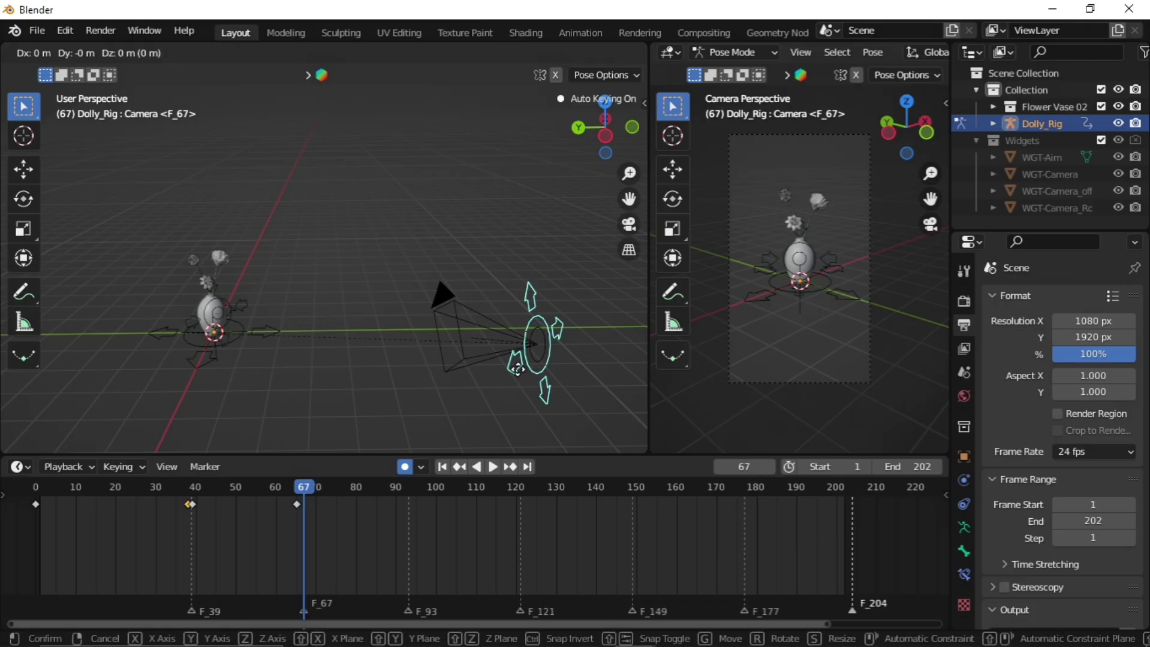
key(y)
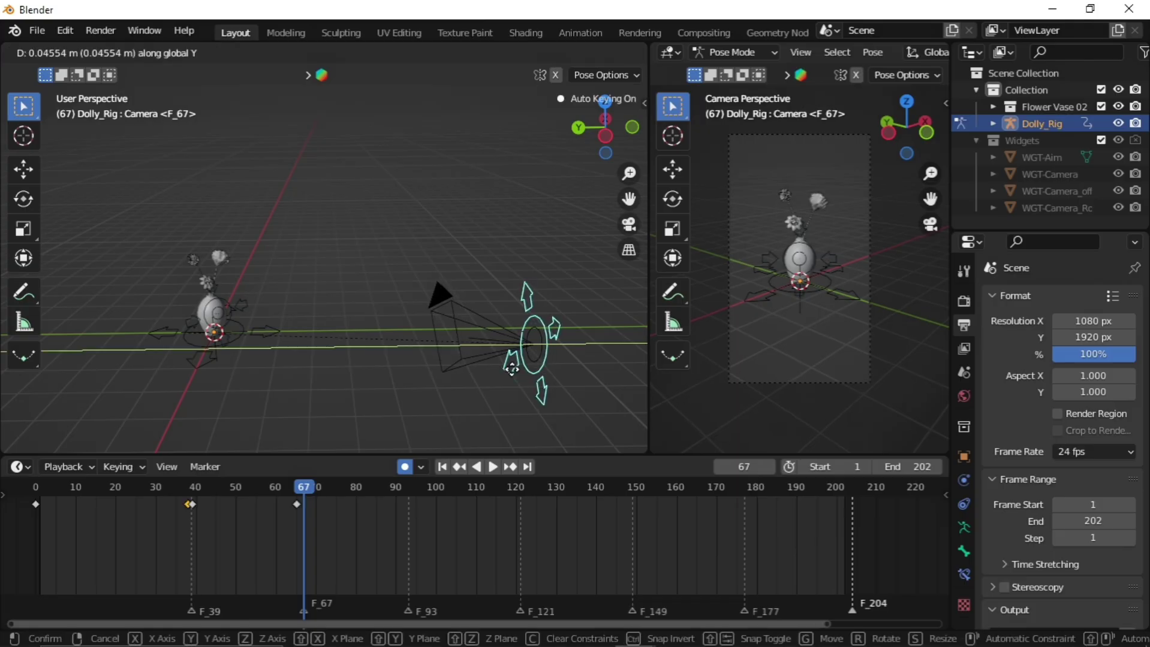
click(173, 337)
- Keyframe the Aim control at frame 67 and raise it along Z to the level of the flowers
middle_drag(456, 258, 364, 262)
shift+middle_drag(268, 283, 302, 363)
scroll(302, 362, up, 3)
shift+middle_drag(441, 425, 383, 223)
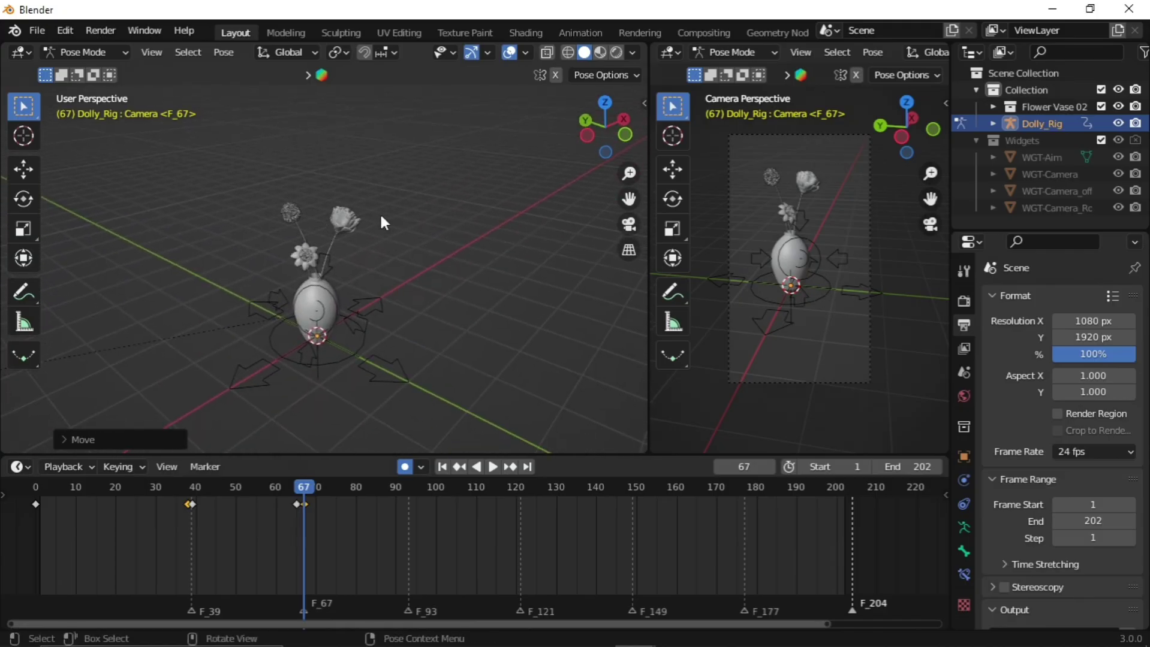
click(330, 263)
key(g)
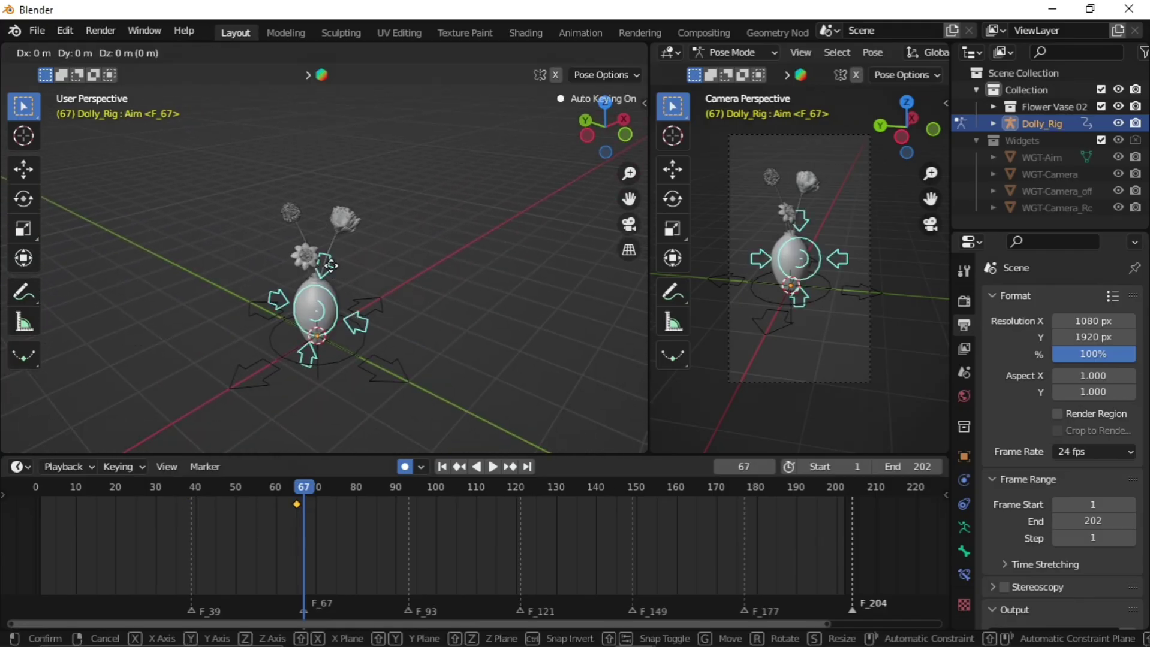
click(330, 263)
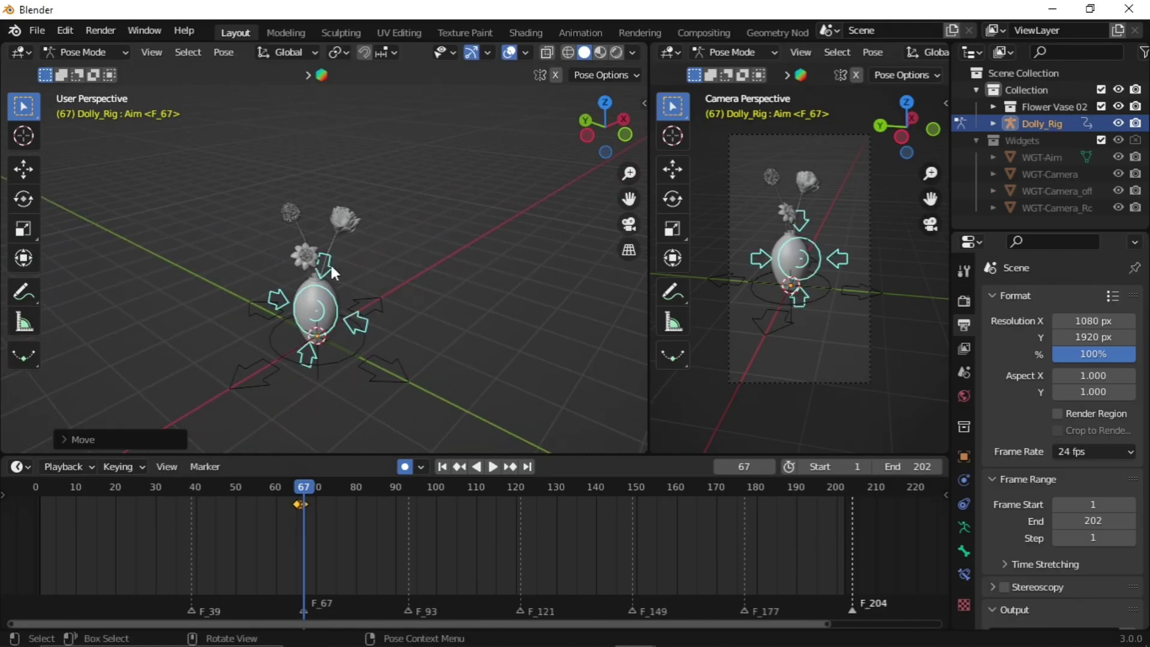
key(g)
key(z)
click(318, 213)
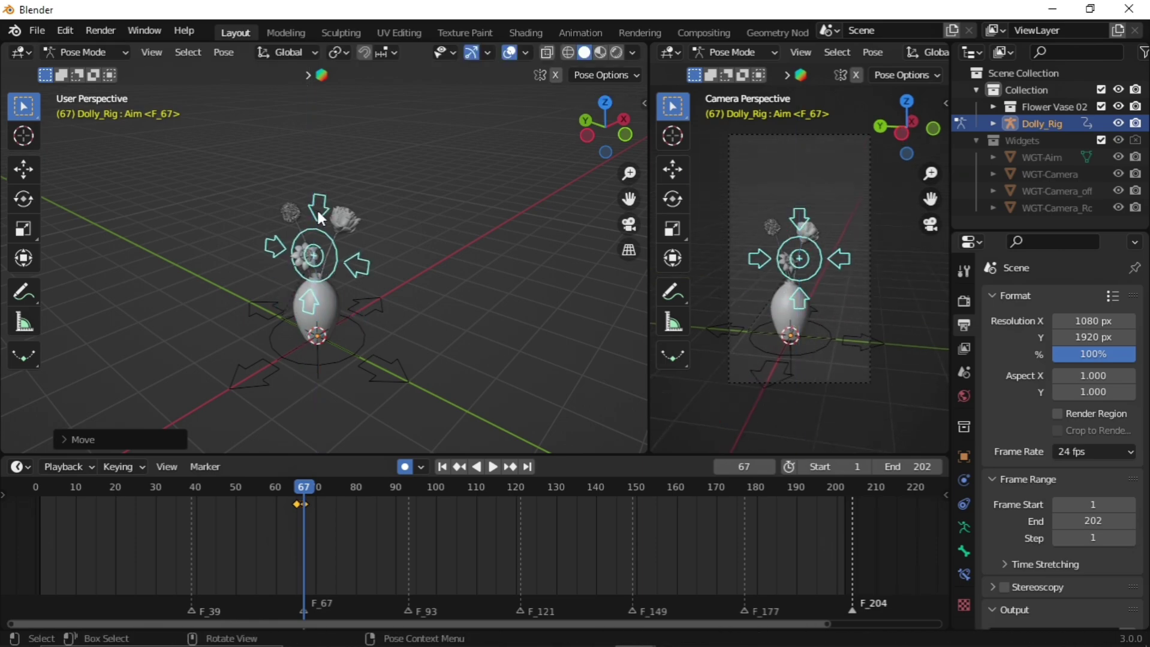
- Adjust the Aim control along X and Z at frame 67 to centre it on the lowest flower
key(g)
key(x)
click(313, 255)
key(g)
key(z)
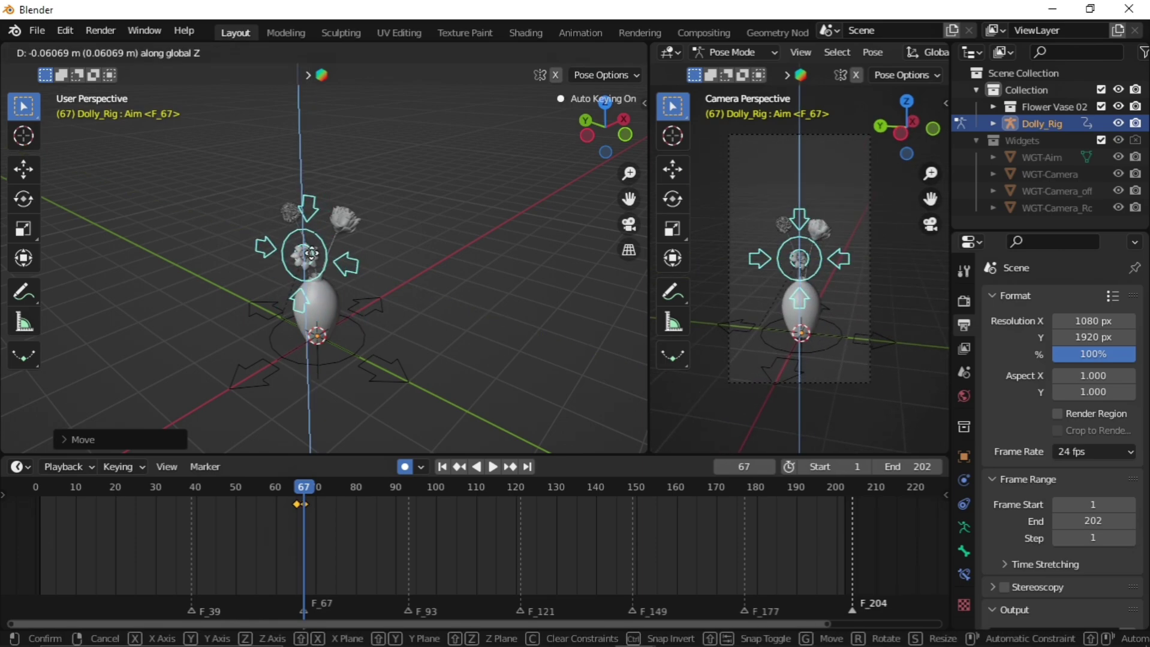
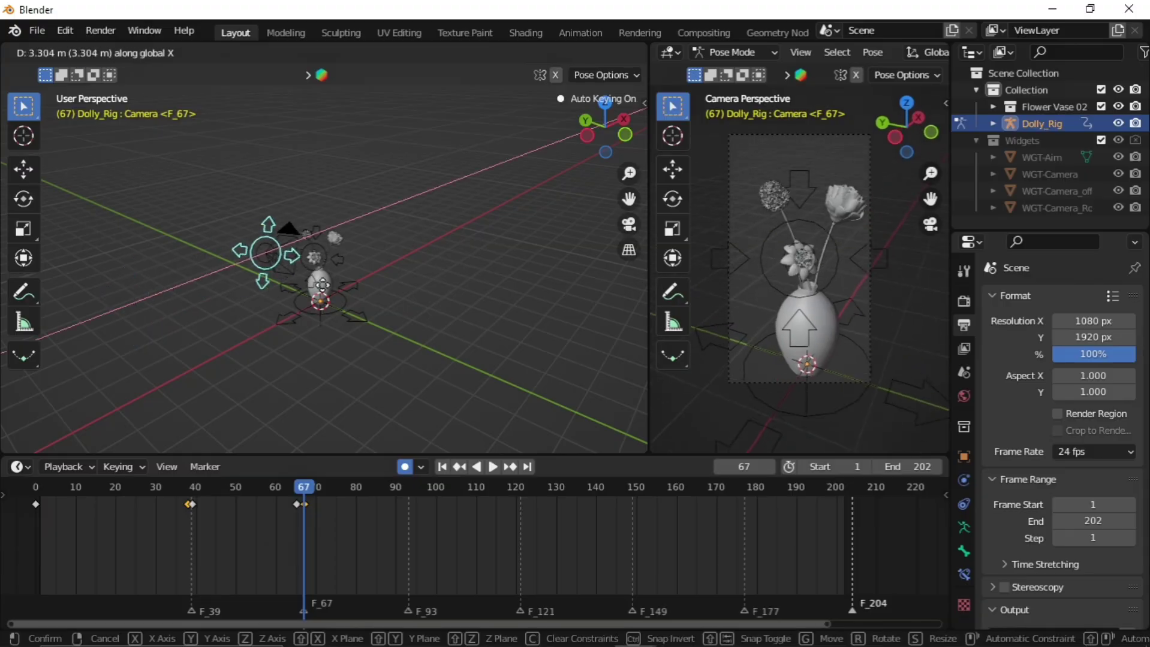
- Move the Camera control about 3.3 m along X at frame 67 and bring it in for a flower close-up using the front view
click(312, 296)
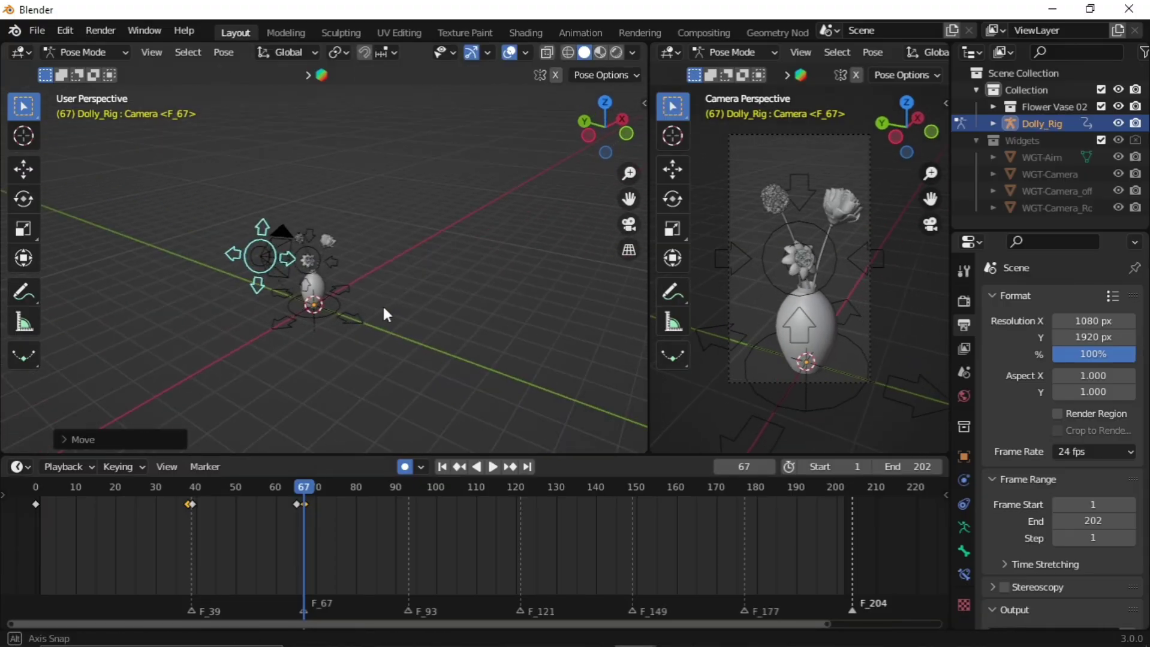
scroll(365, 298, up, 4)
middle_drag(365, 298, 247, 253)
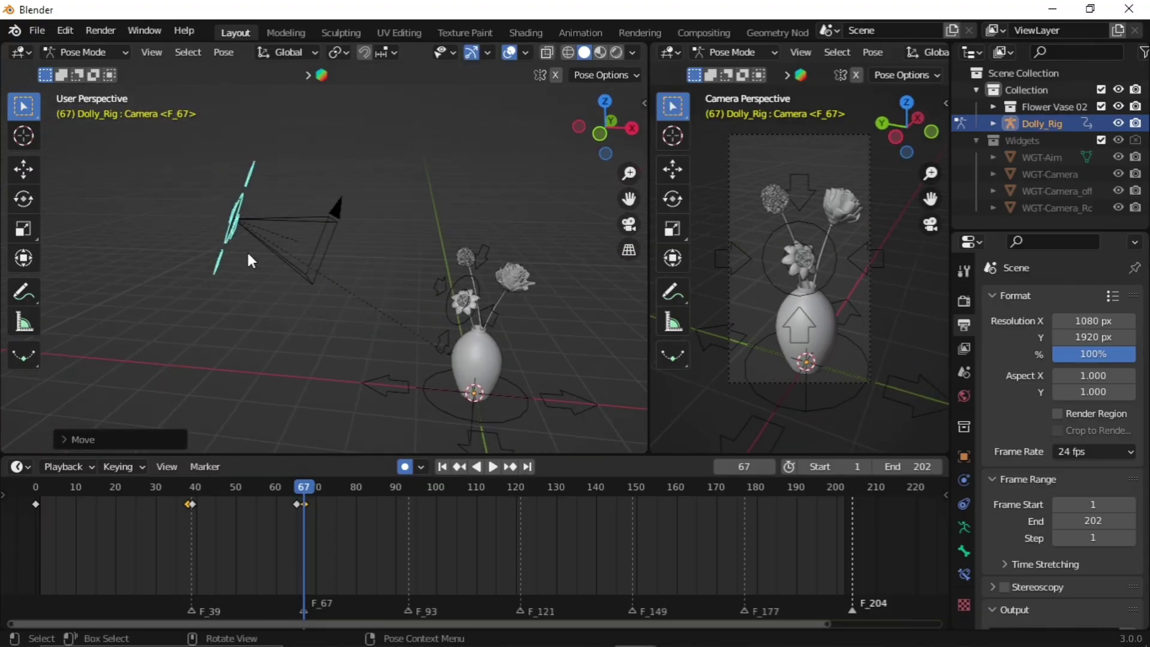
key(KP_1)
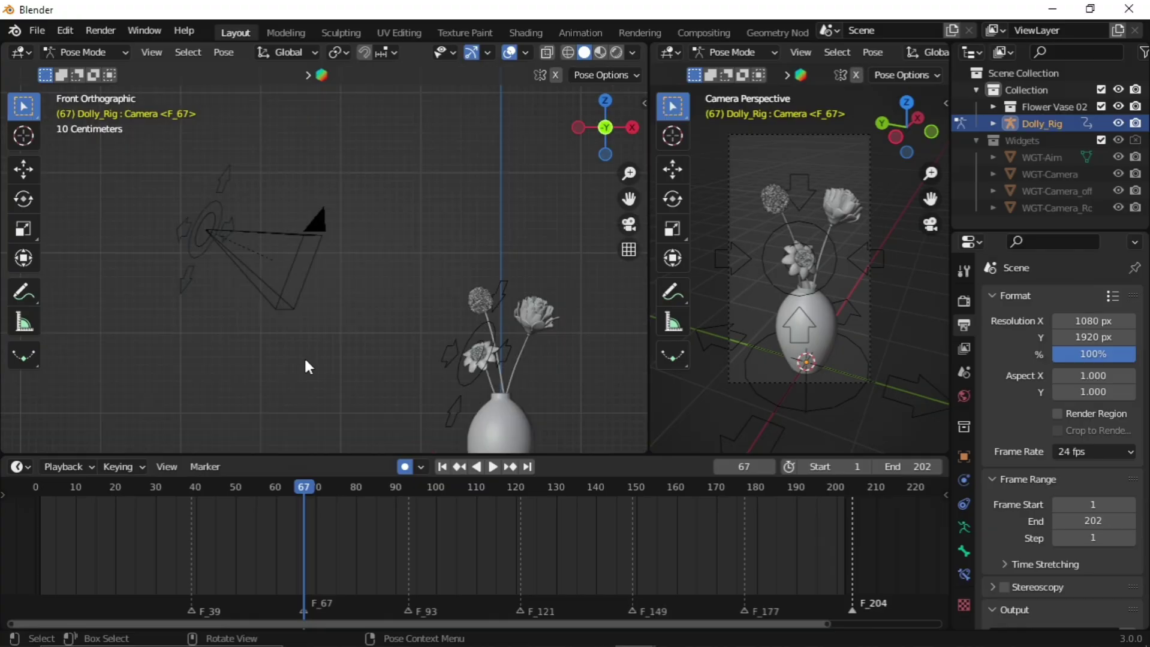
drag(134, 153, 275, 234)
middle_drag(275, 235, 418, 330)
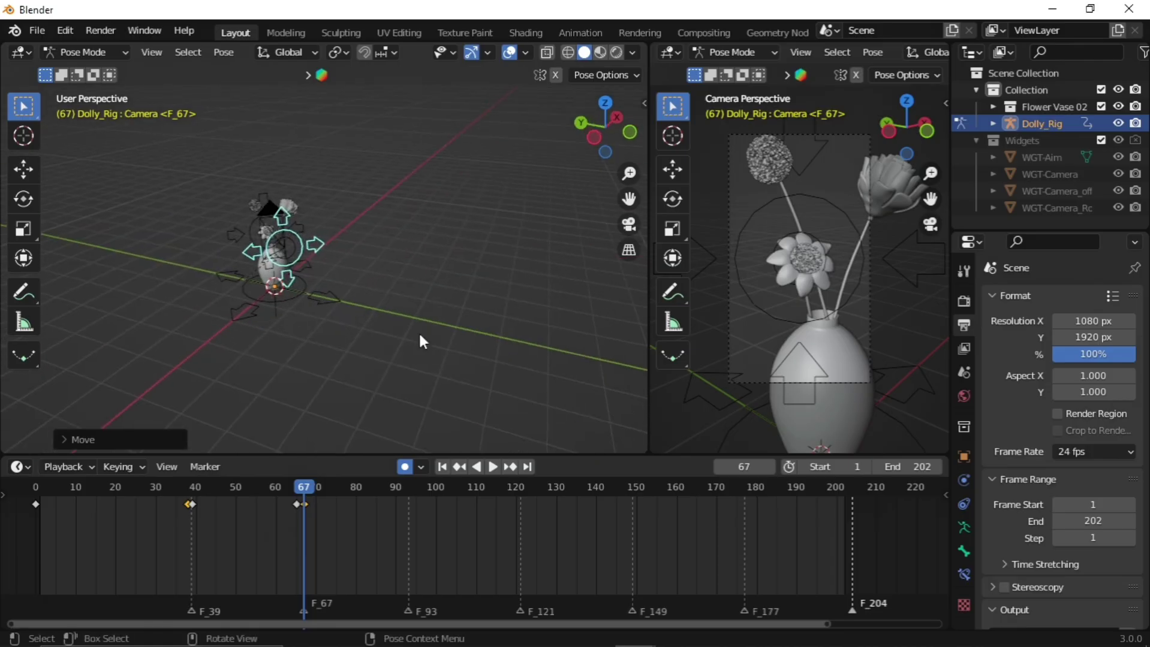
- Select the Root control at the vase's base and keyframe it at frame 92 and just before it
drag(293, 498, 317, 503)
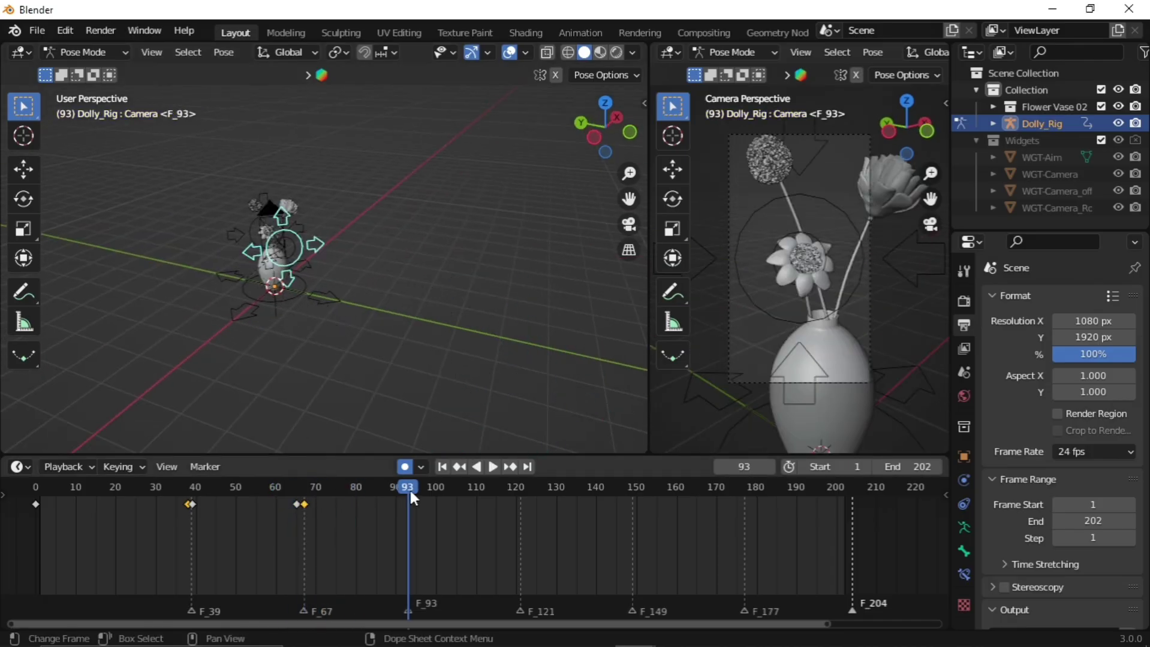
middle_drag(282, 298, 233, 366)
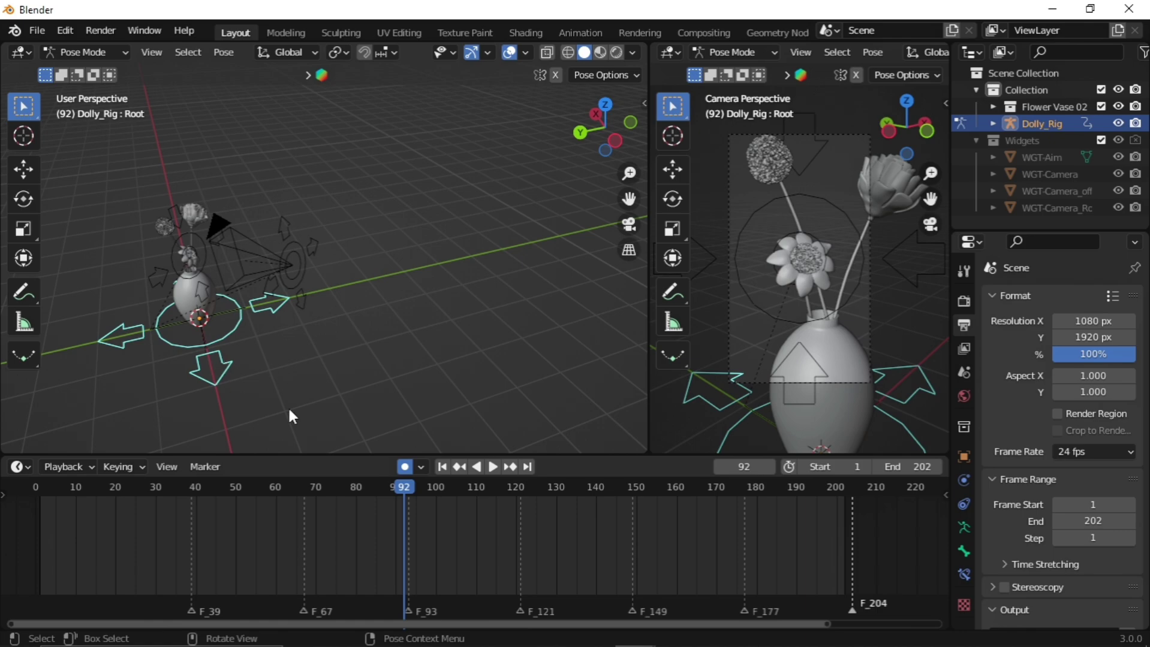
click(335, 379)
click(225, 361)
key(i)
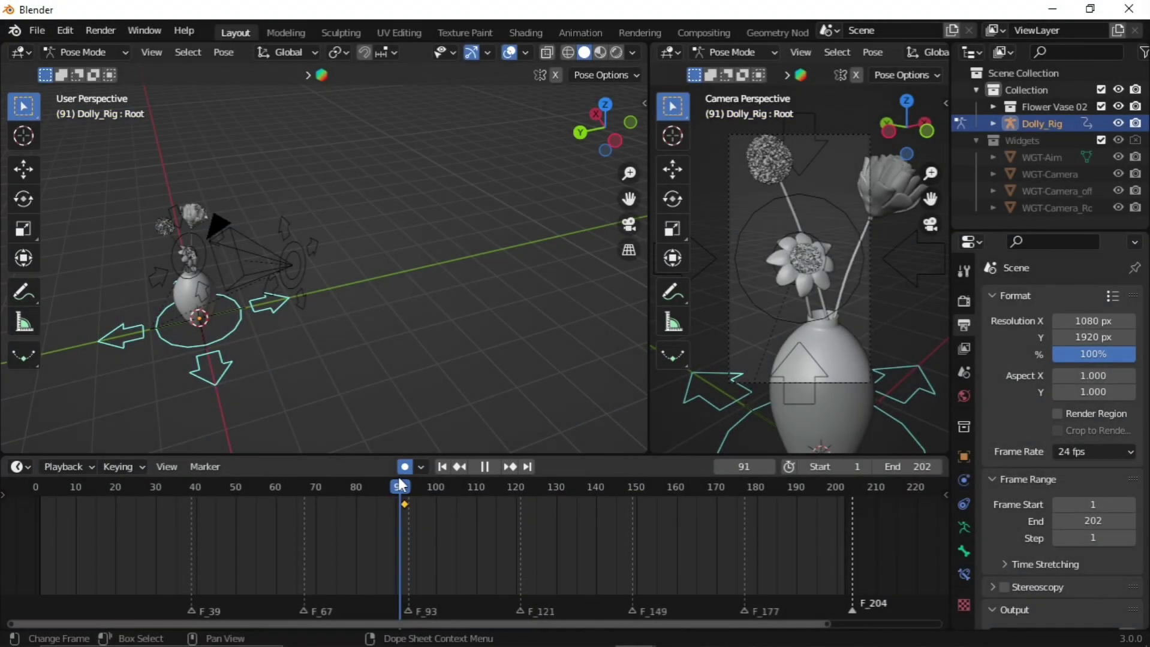
key(i)
click(239, 328)
key(space)
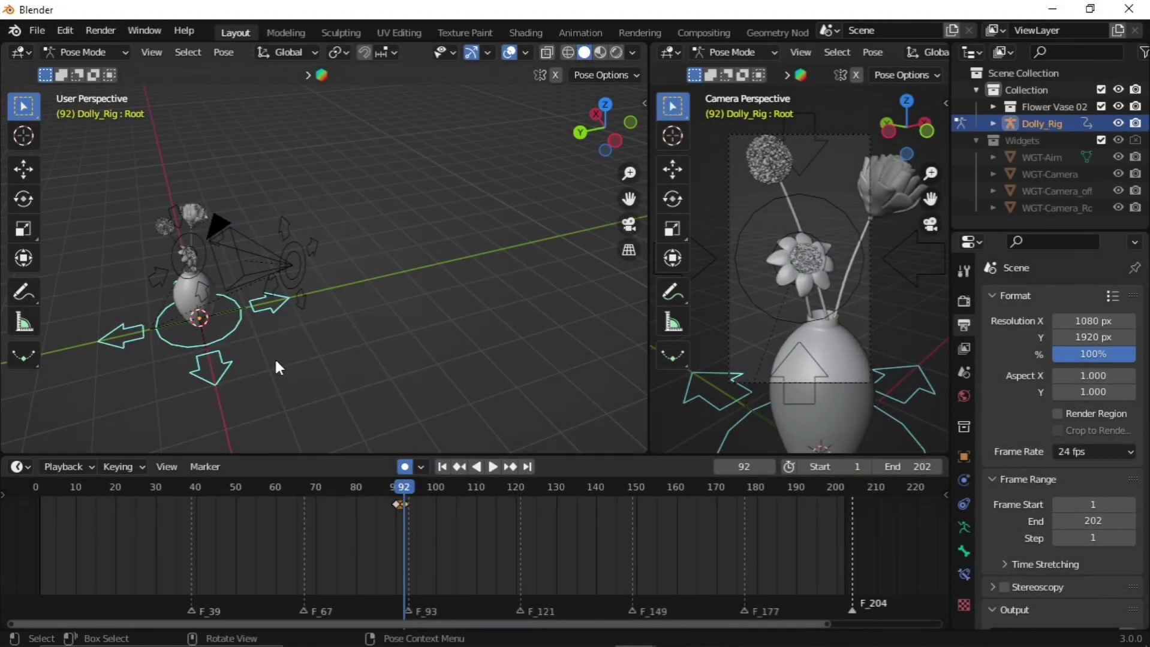
key(r)
key(z)
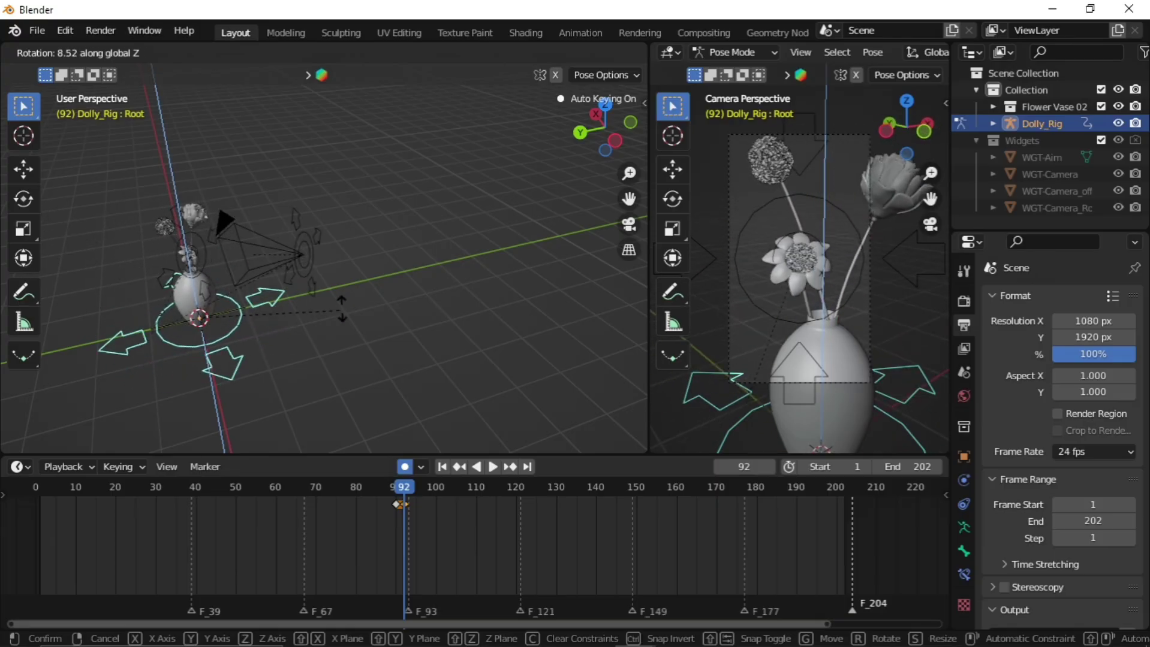
click(425, 316)
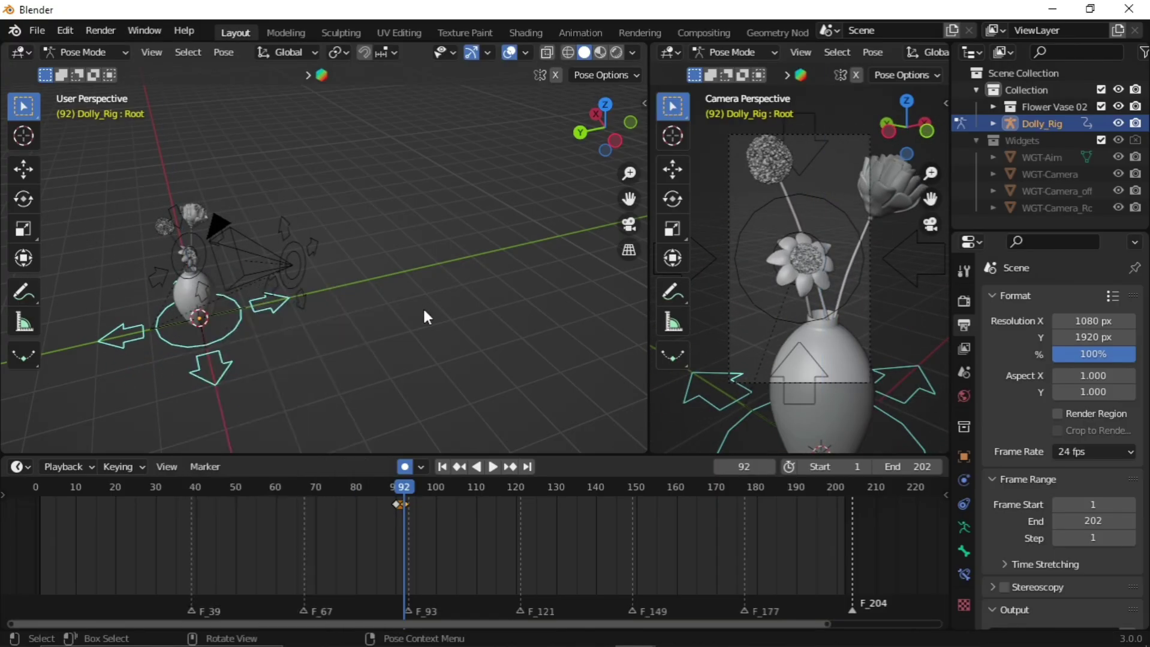
- At frame 92, move the Camera control along Y to view the flowers from the other side
click(266, 290)
key(g)
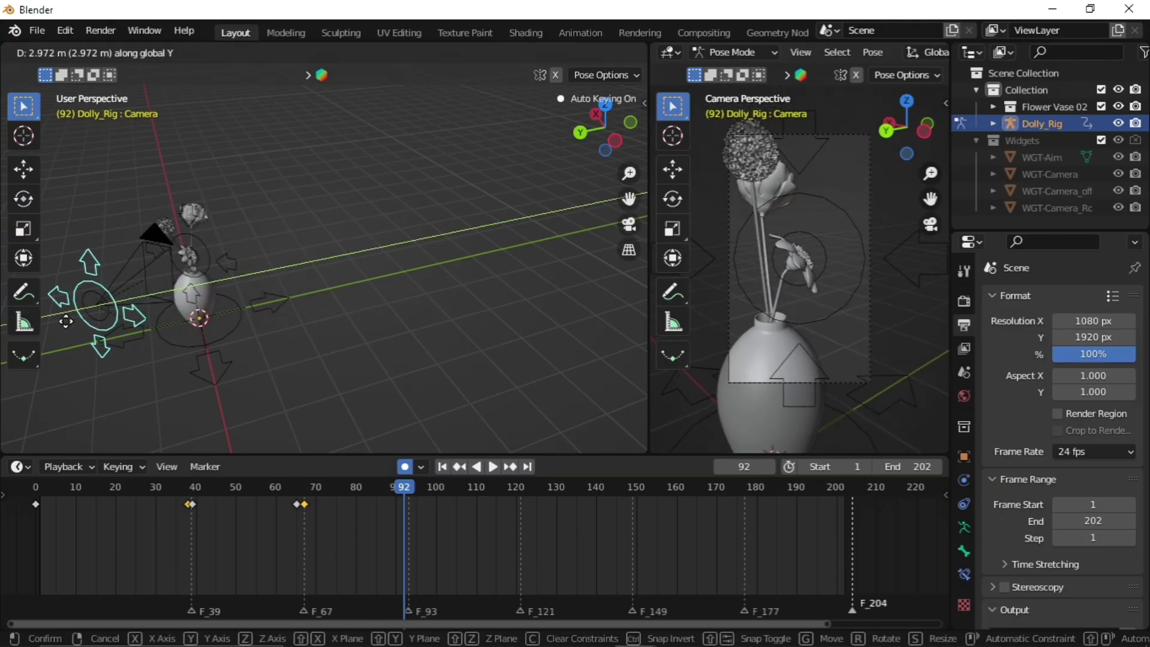
click(185, 346)
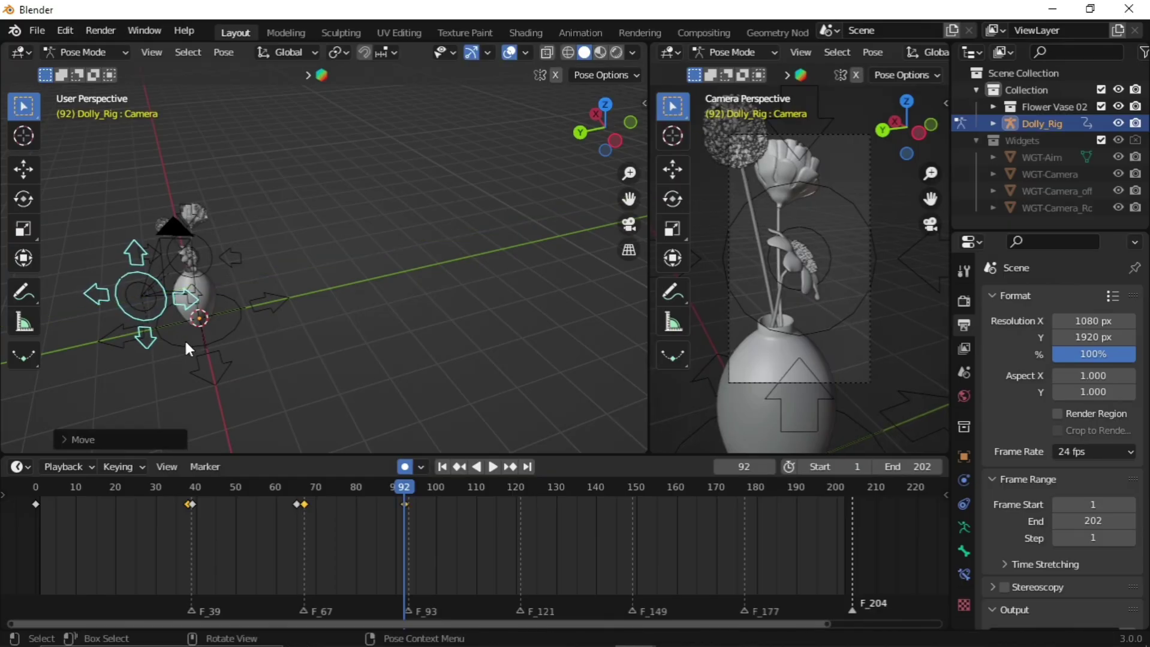
- Try to move the Aim control onto the round flower at frame 92, adjusting it along Y
drag(399, 486, 408, 503)
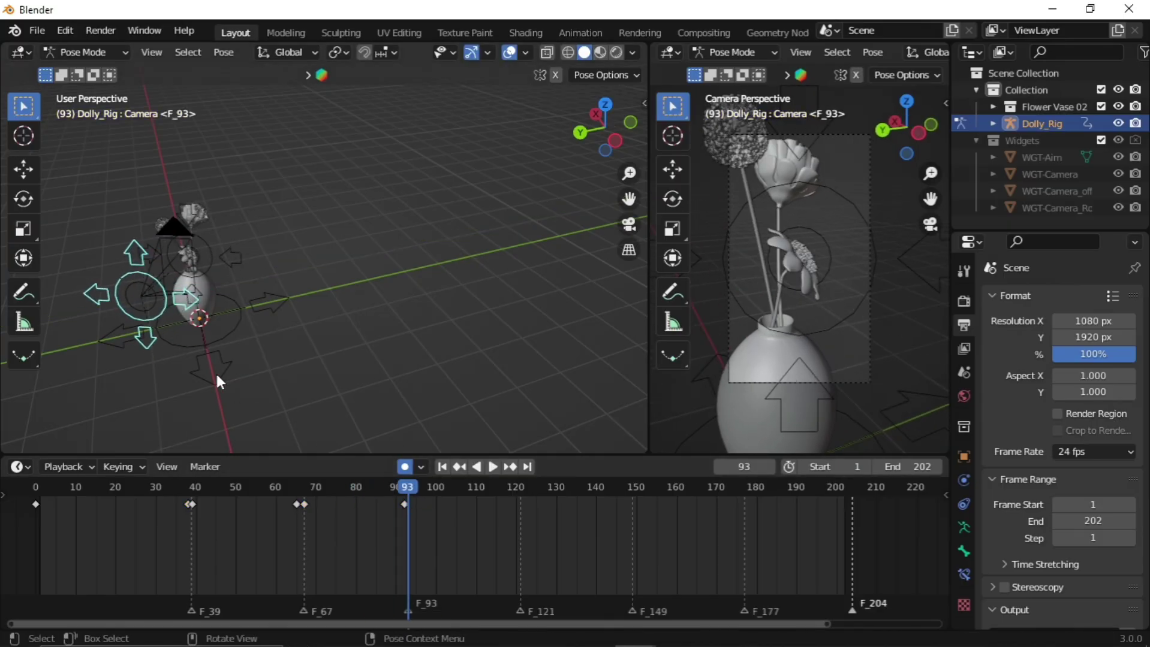
middle_drag(217, 381, 334, 346)
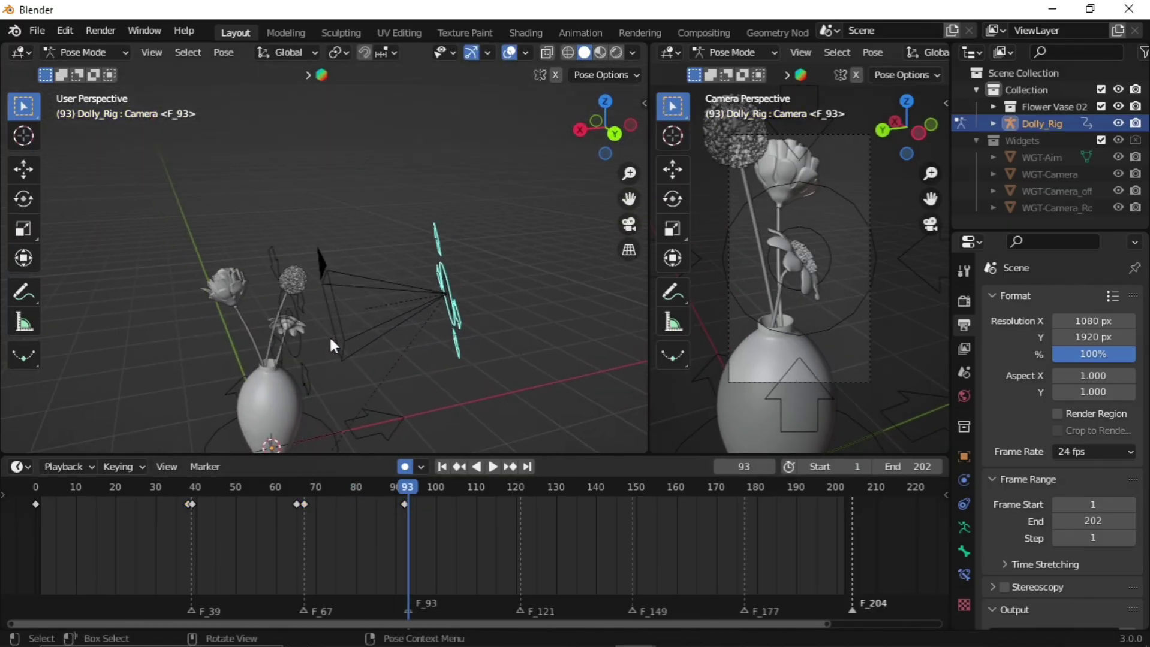
click(273, 361)
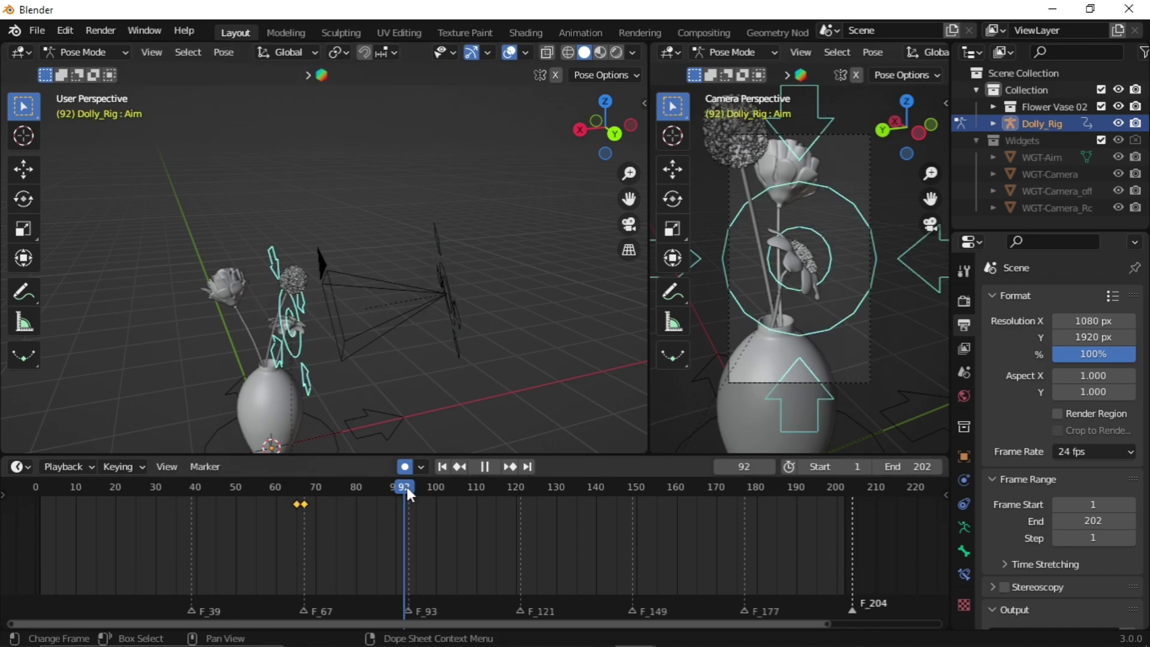
key(Escape)
key(g)
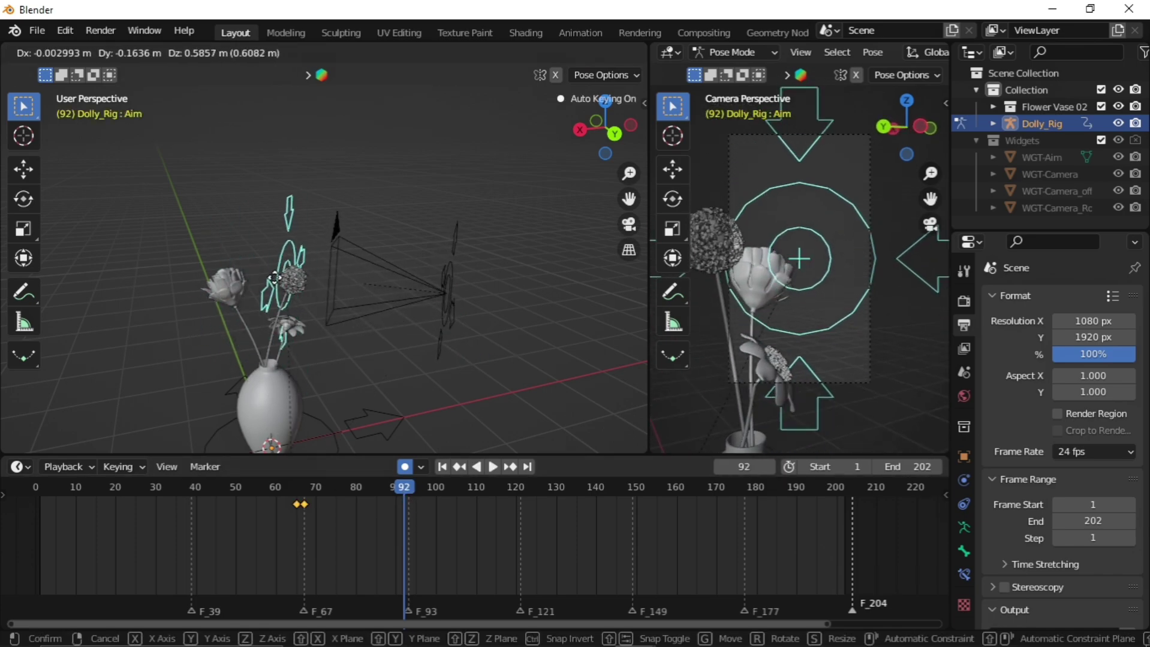
click(251, 288)
middle_drag(251, 288, 385, 294)
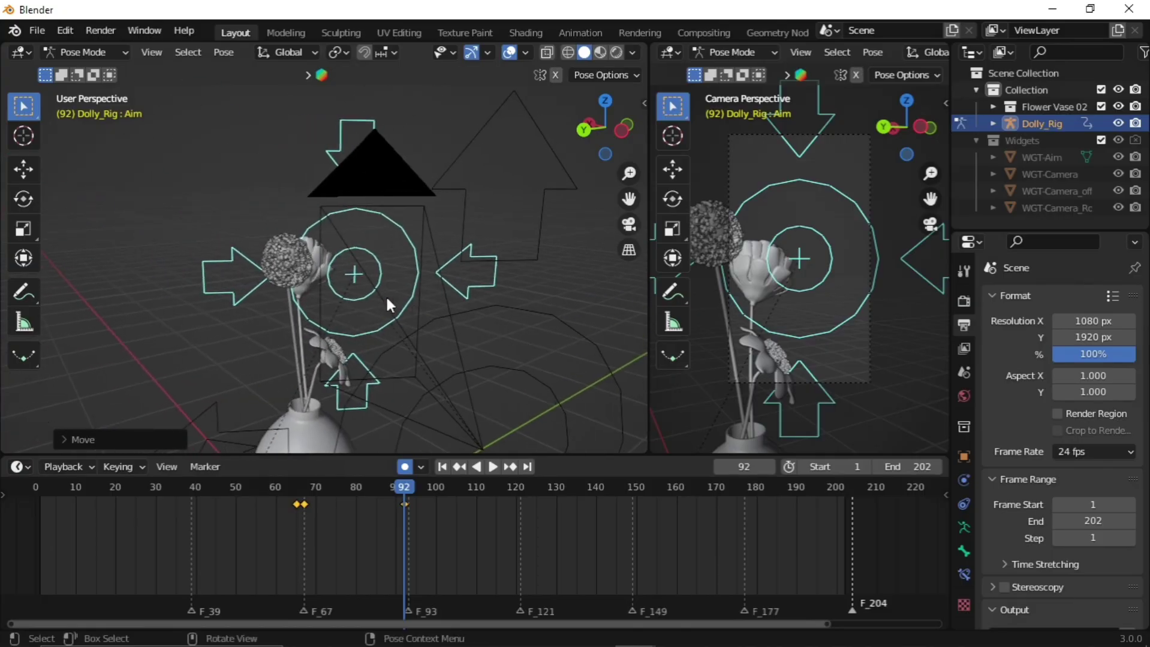
key(g)
key(y)
click(331, 239)
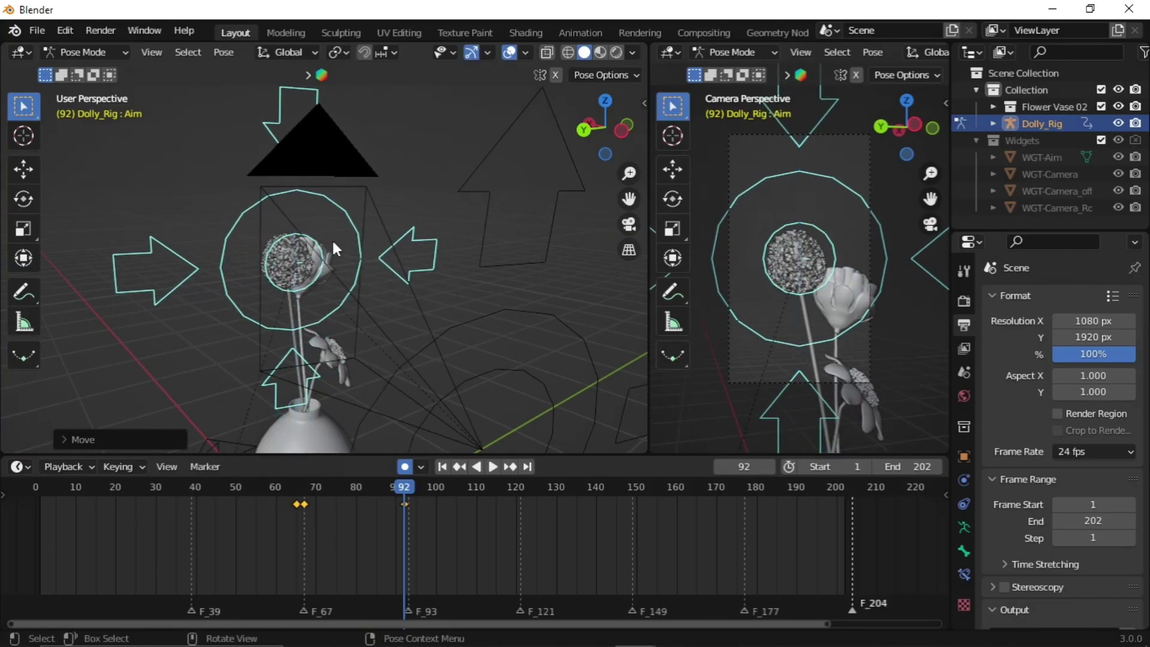
- Scrub back to frame 89 and undo the Aim control's latest moves
scroll(350, 288, down, 5)
middle_drag(410, 303, 480, 307)
click(498, 352)
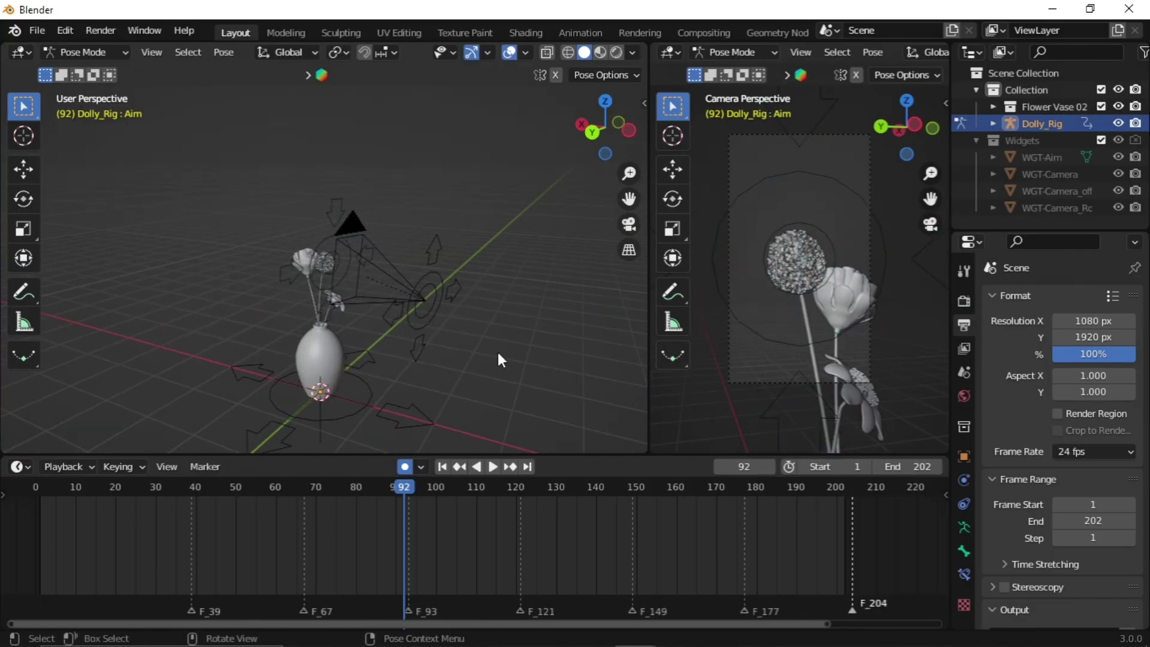
mouse_move(389, 495)
mouse_down()
mouse_move(337, 497)
mouse_move(366, 506)
mouse_move(289, 489)
mouse_move(375, 488)
mouse_move(315, 498)
mouse_move(367, 503)
mouse_move(285, 489)
mouse_move(381, 503)
mouse_up()
key(Up)
key(ctrl+z)
- Keyframe the Aim control at frame 89
key(space)
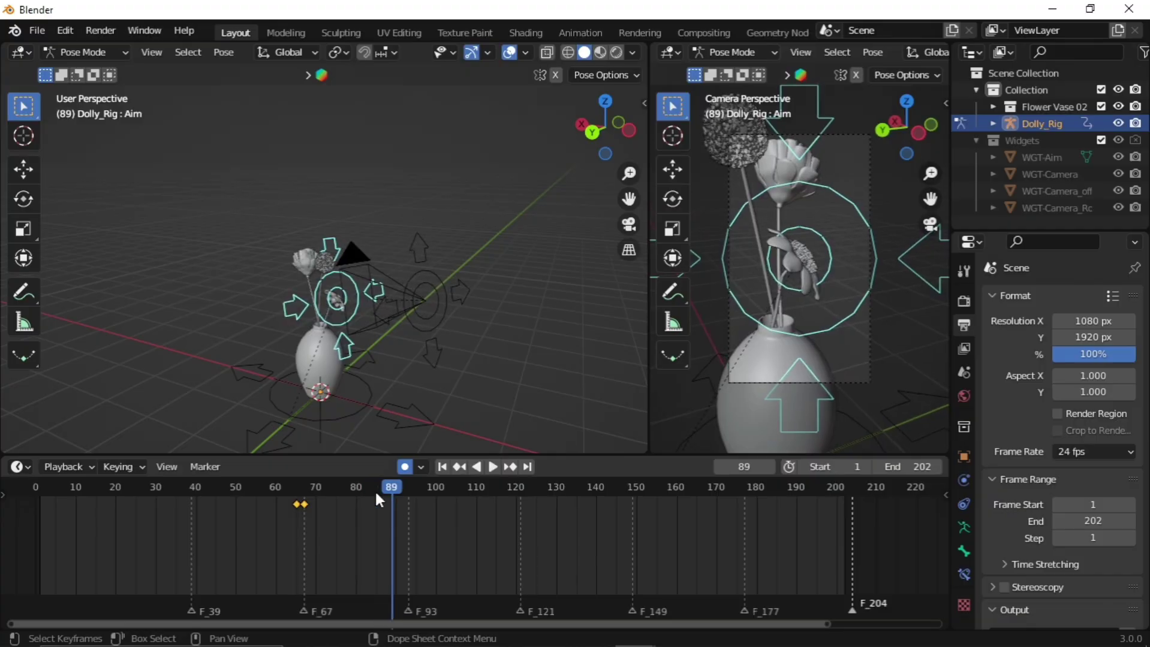
key(i)
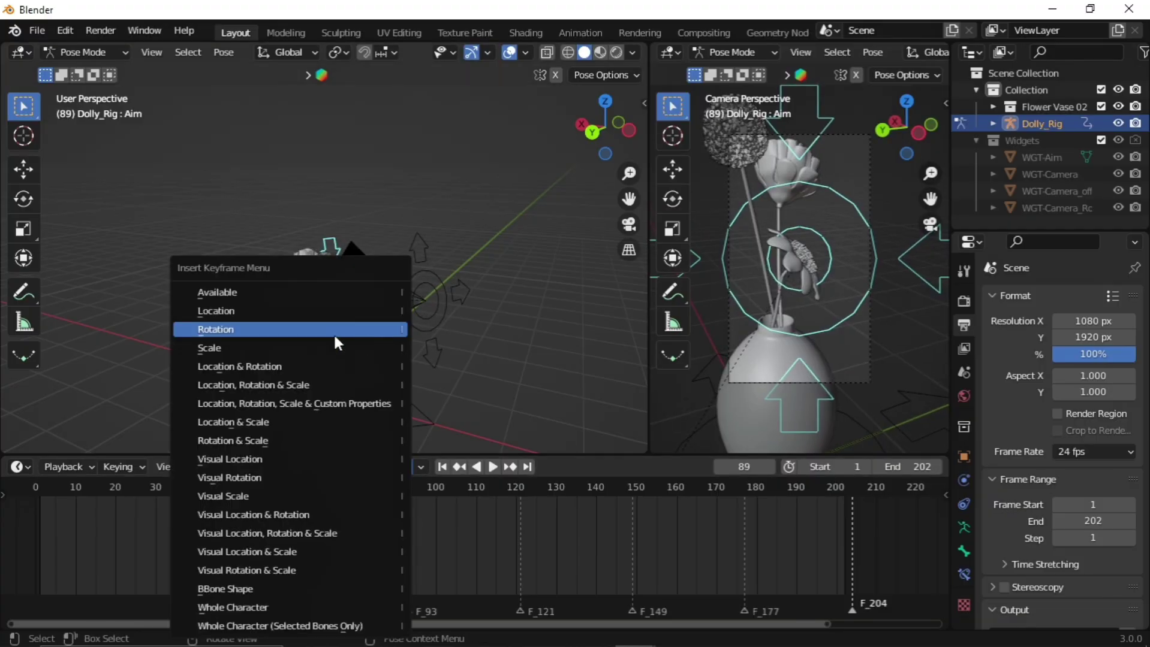
click(333, 333)
- At frame 91, raise the Aim control to the upper flowers and adjust it along Y and Z toward the round flower
click(396, 484)
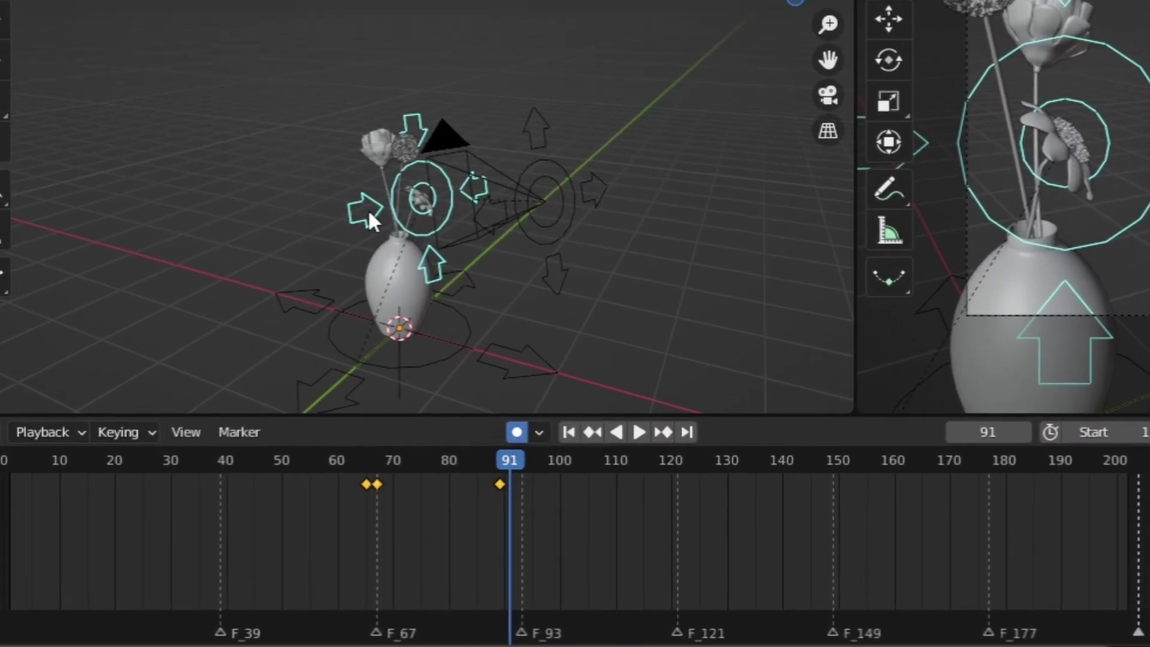
drag(387, 245, 353, 201)
scroll(383, 147, up, 6)
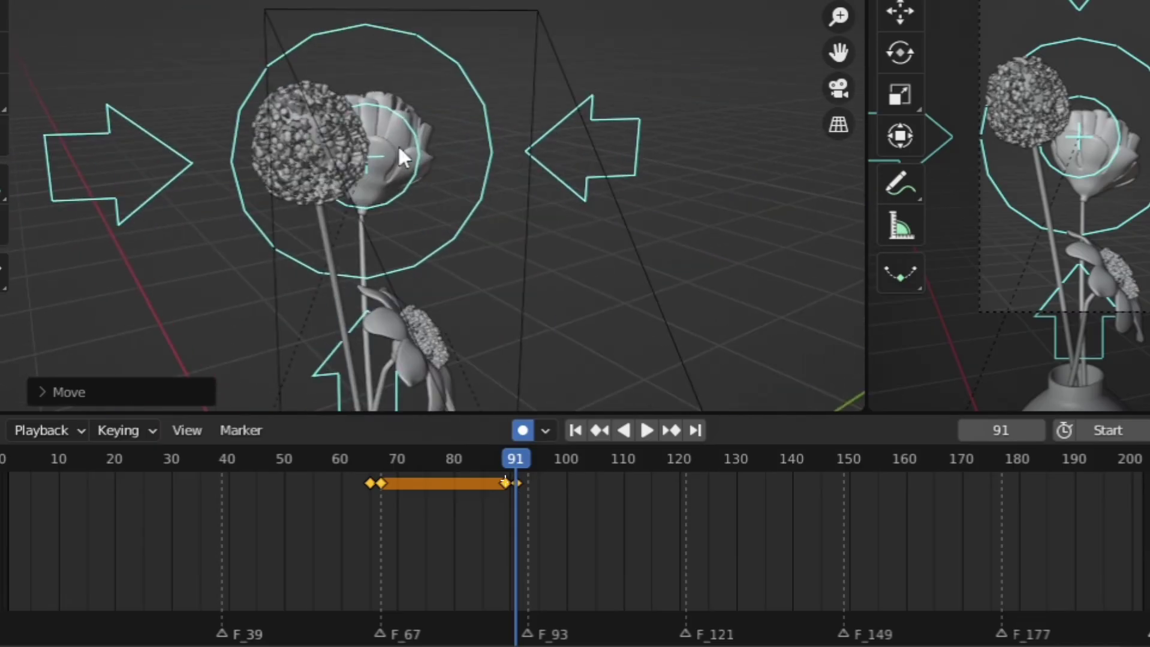
key(y)
click(345, 143)
key(g)
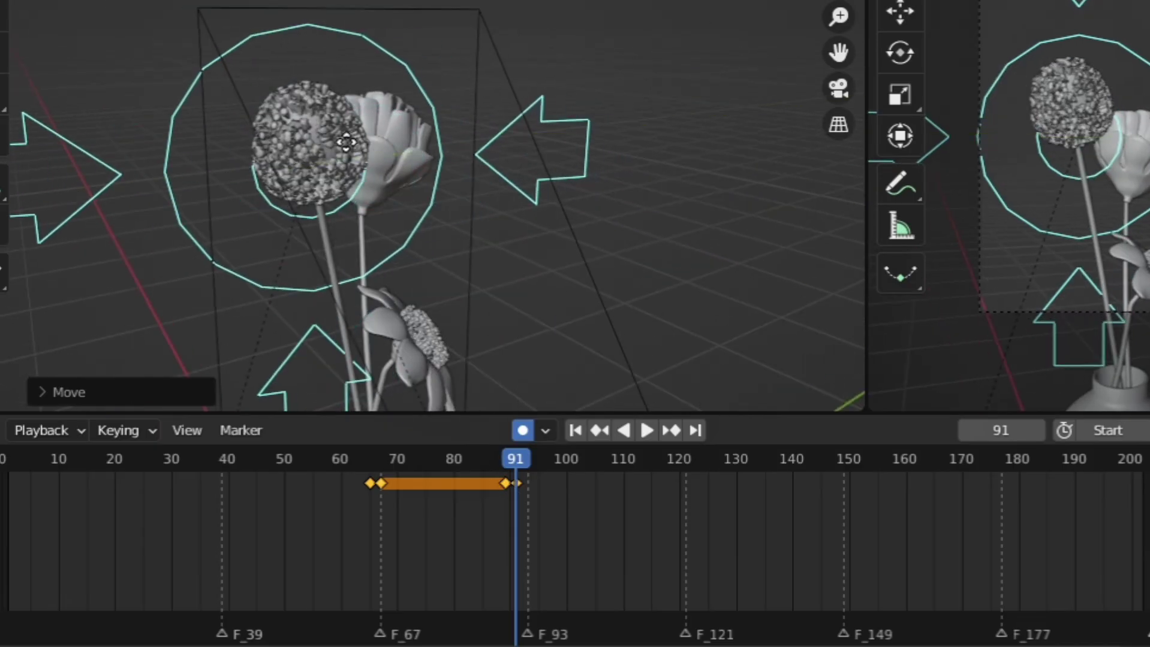
key(z)
click(347, 125)
- Fine-tune the Aim control along X and centre it on the round flower at frame 91
middle_drag(348, 125, 326, 118)
key(g)
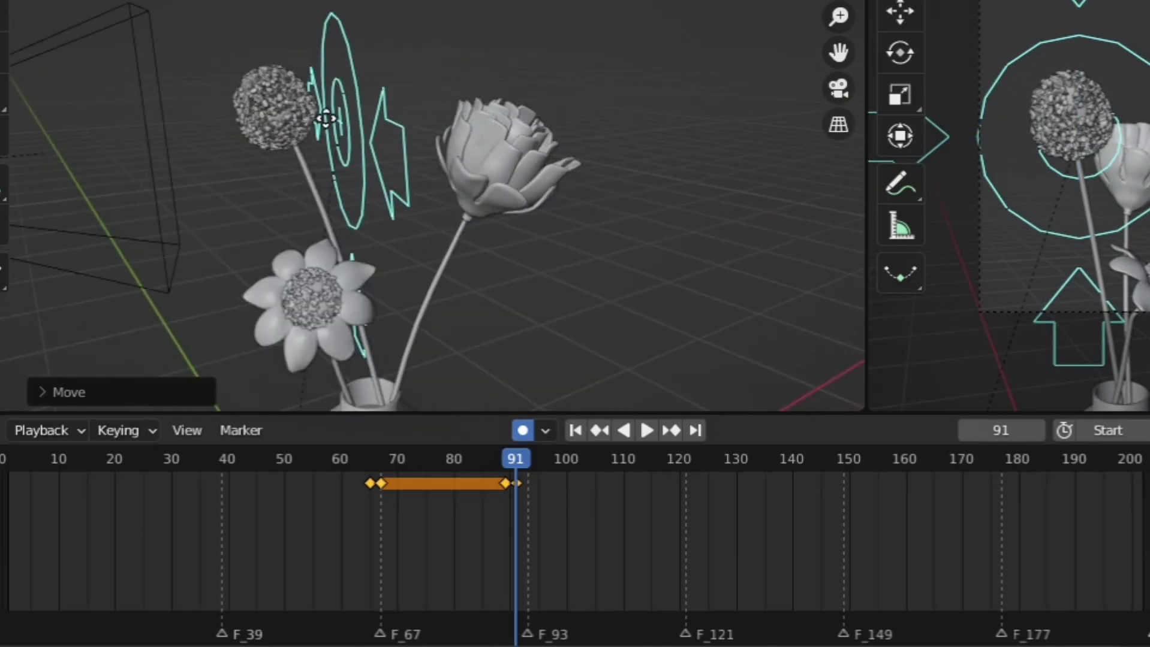
key(x)
click(262, 134)
middle_drag(262, 134, 467, 119)
key(g)
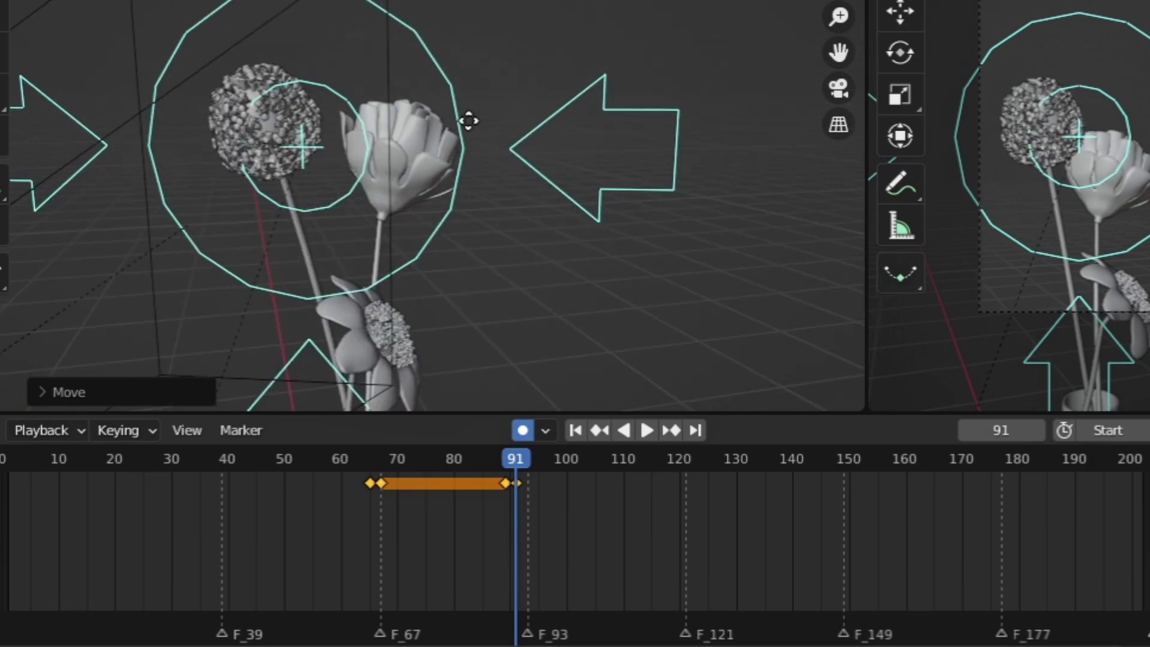
click(425, 108)
scroll(489, 144, down, 9)
key(alt+a)
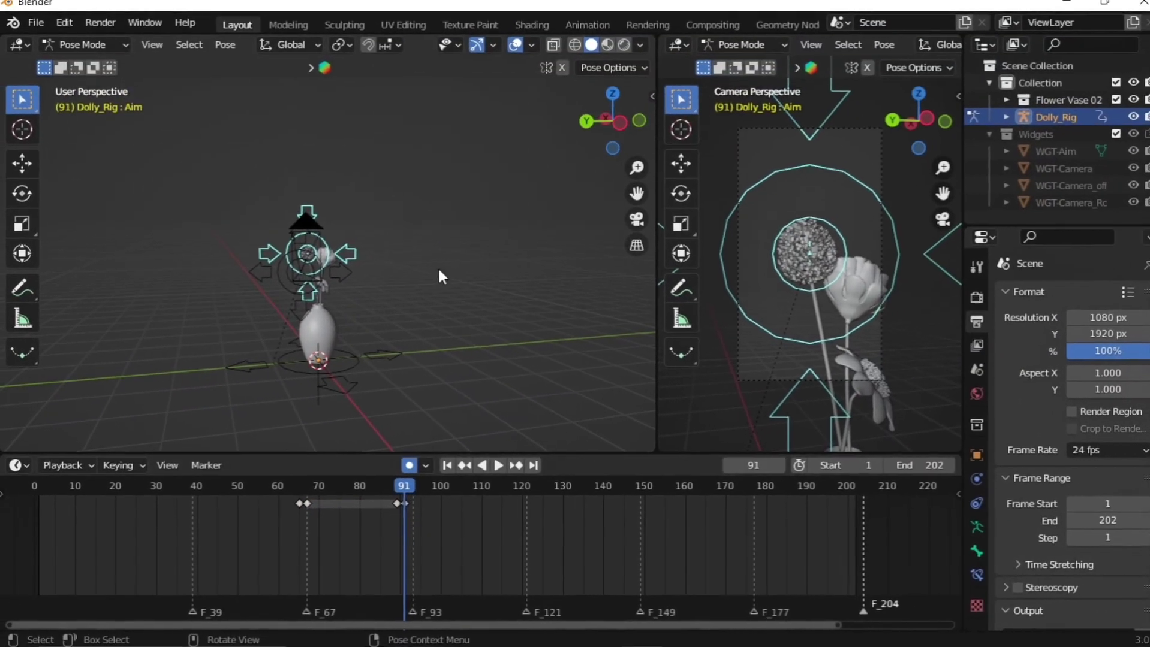
- Select the Camera control and move it along Y past the flowers at frame 93
click(340, 273)
scroll(340, 273, up, 3)
middle_drag(341, 273, 371, 322)
scroll(371, 322, down, 2)
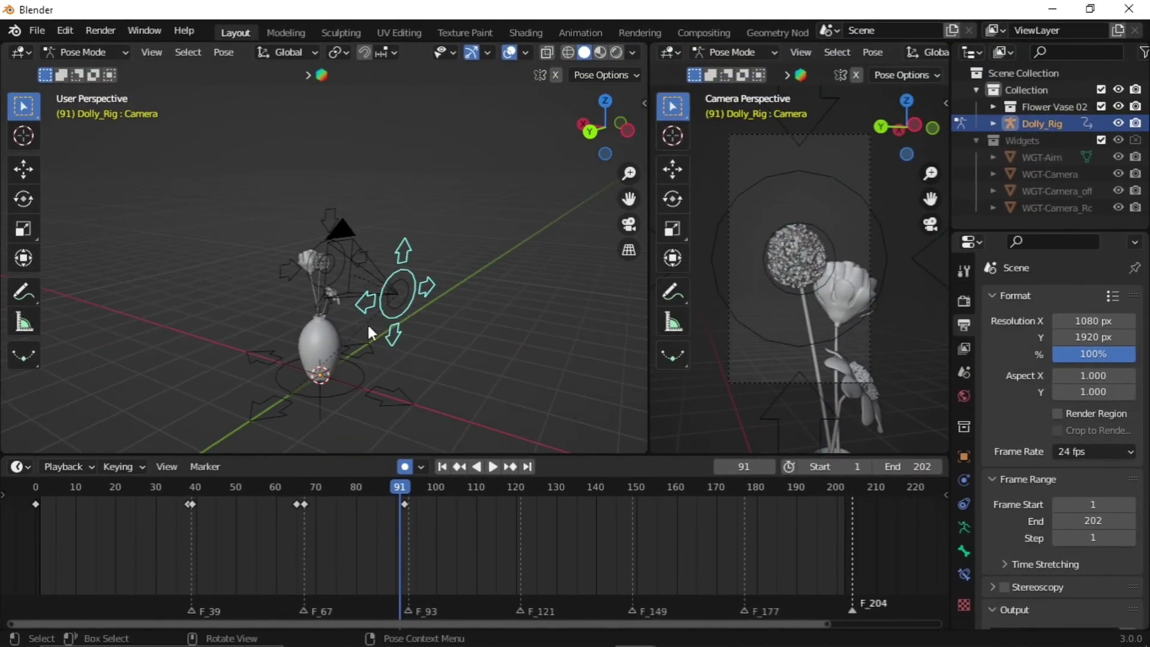
middle_drag(296, 305, 296, 318)
drag(389, 493, 407, 414)
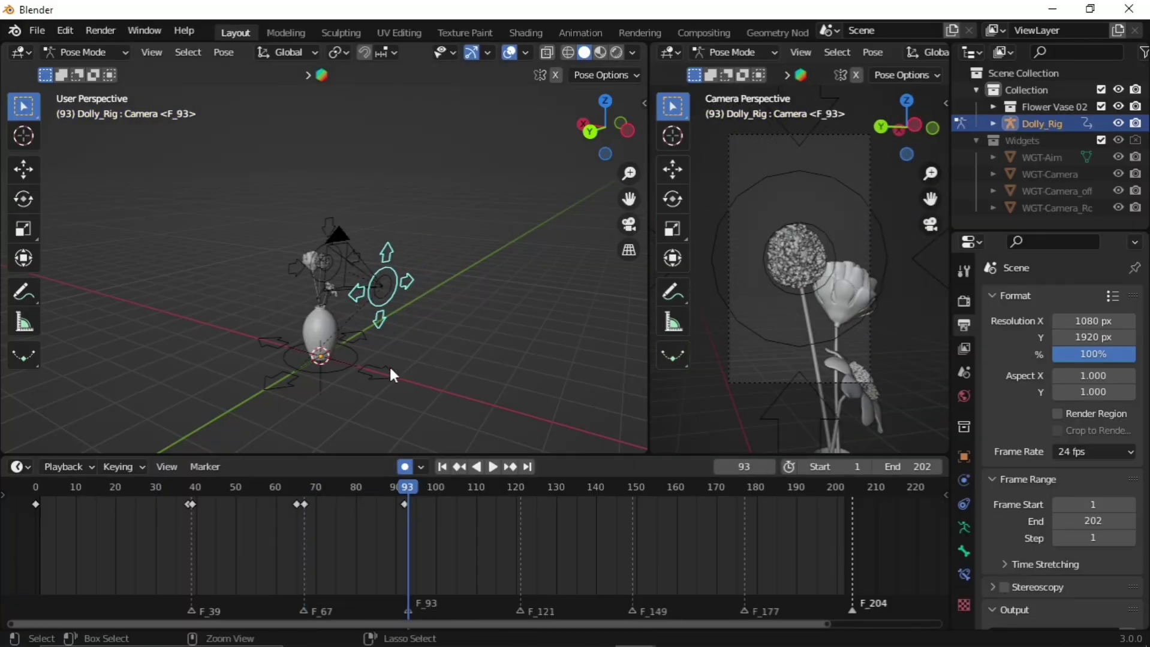
ctrl+middle_drag(389, 365, 436, 345)
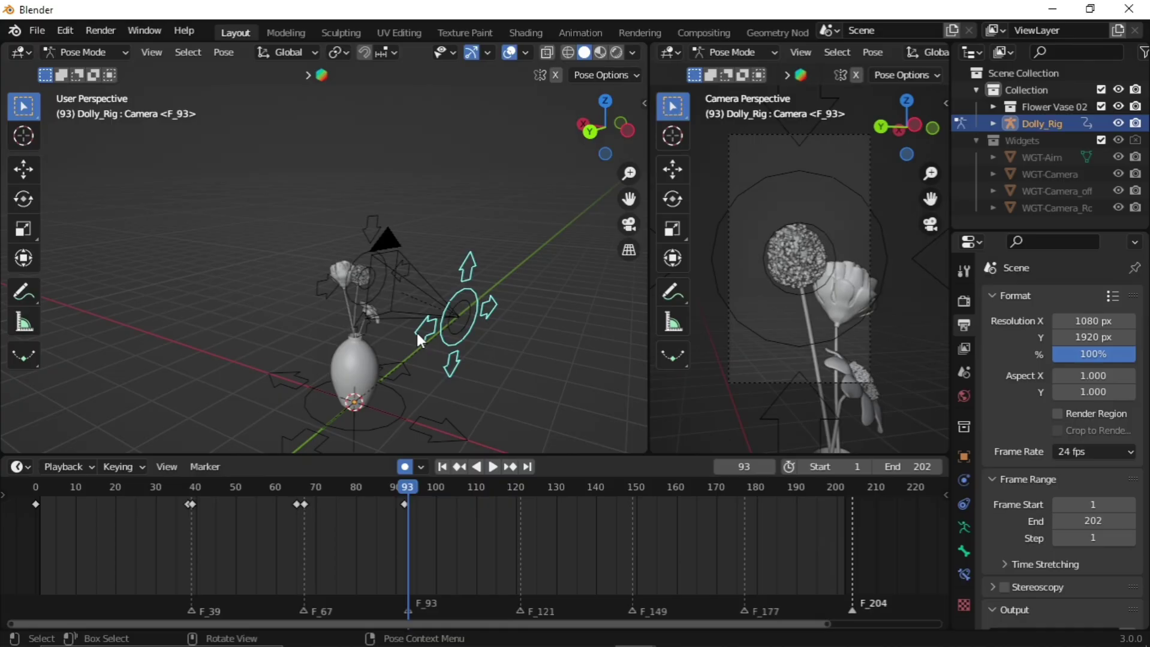
scroll(416, 332, down, 2)
key(g)
key(y)
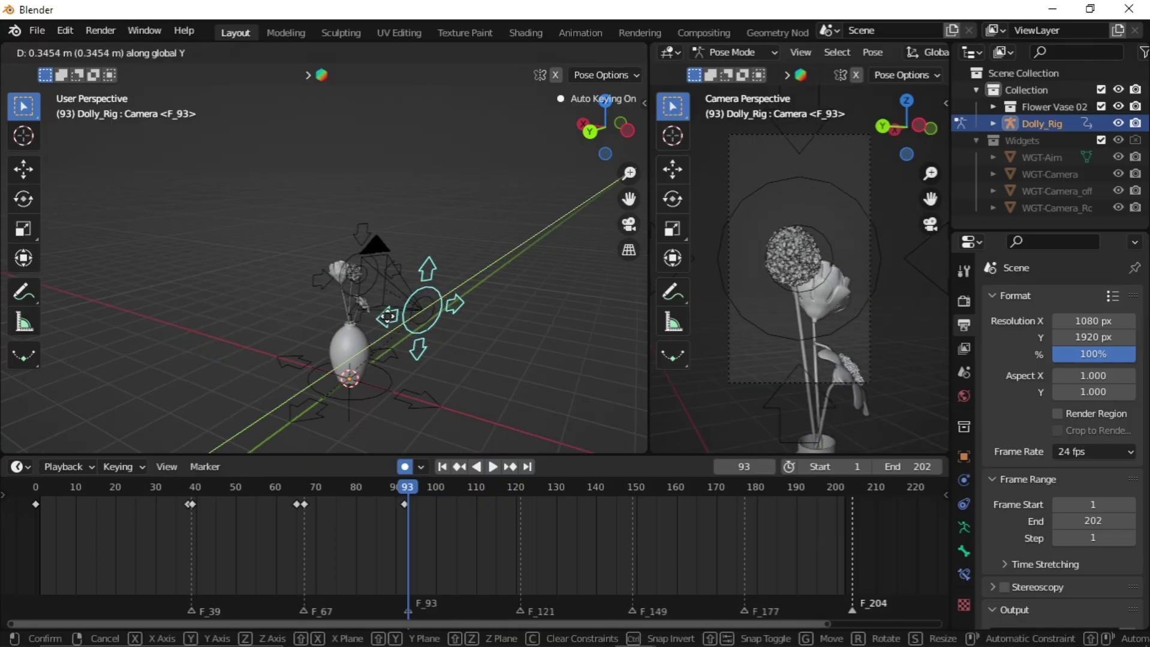
click(333, 351)
- Move the Camera control about 3.9 m along X at frame 93 and shift the resulting keyframe to frame 120
key(g)
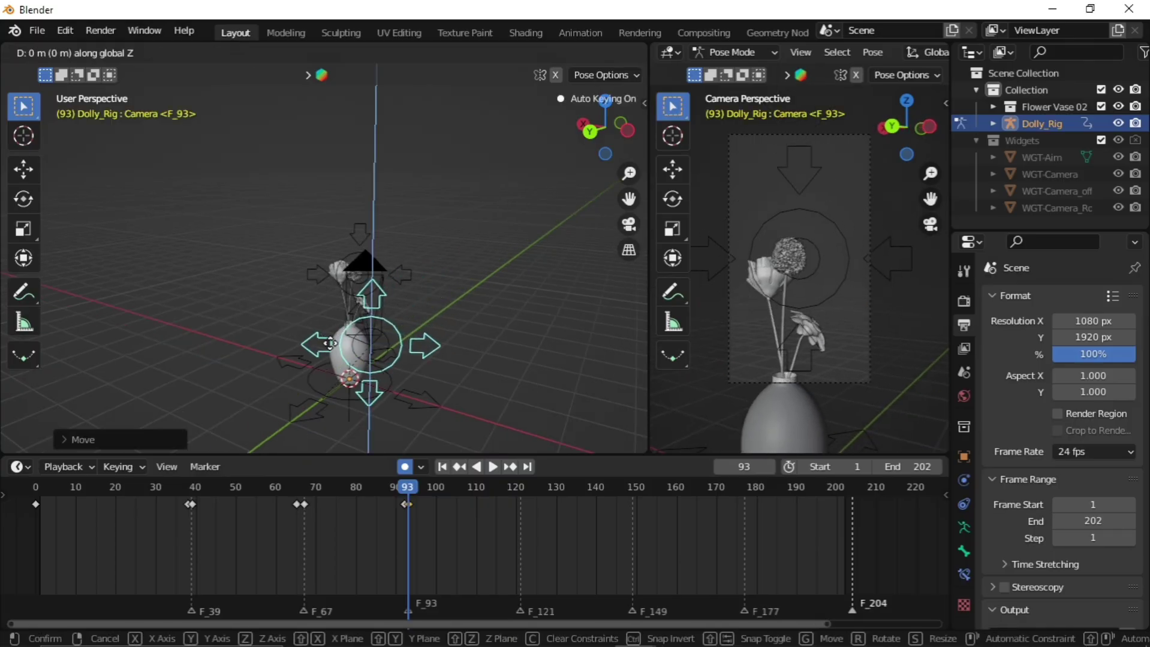
key(x)
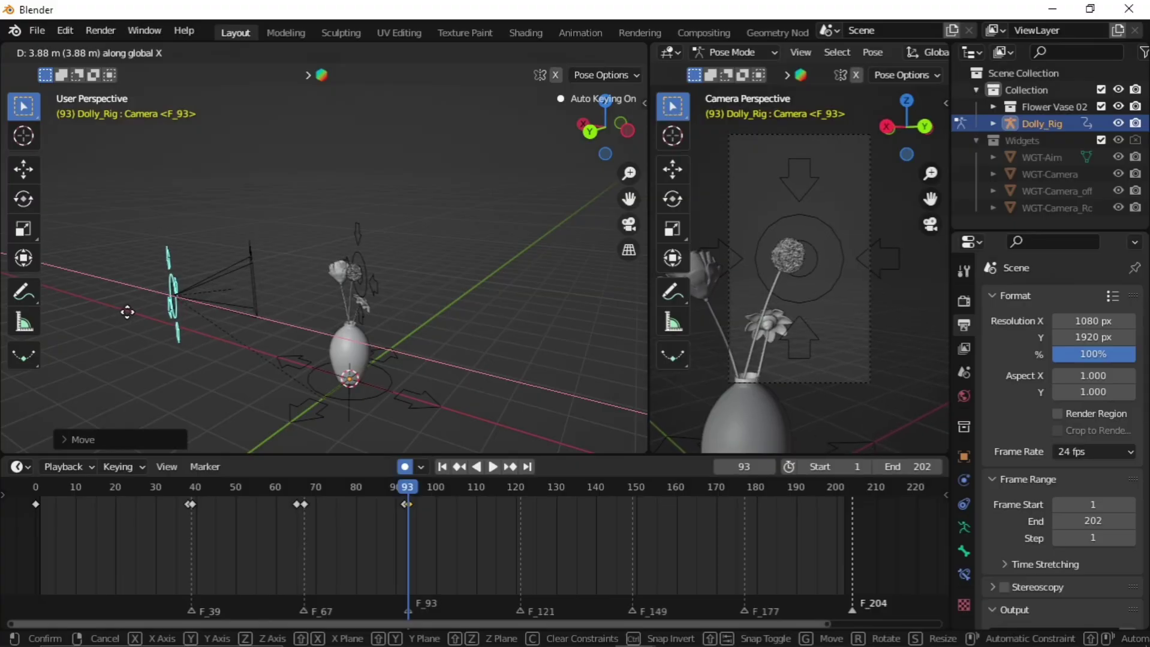
click(127, 312)
drag(404, 494, 576, 513)
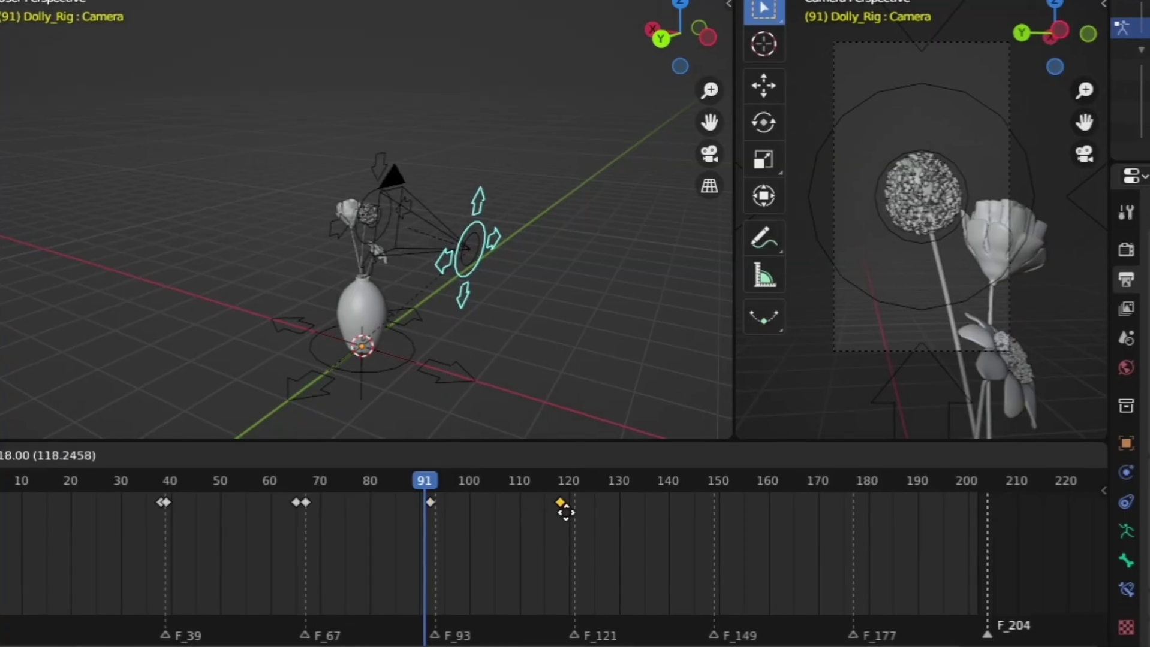
- Shift the Aim control's last two keyframes to frames 91 and 92, and reselect the Camera control
drag(464, 485, 423, 504)
click(377, 259)
click(411, 483)
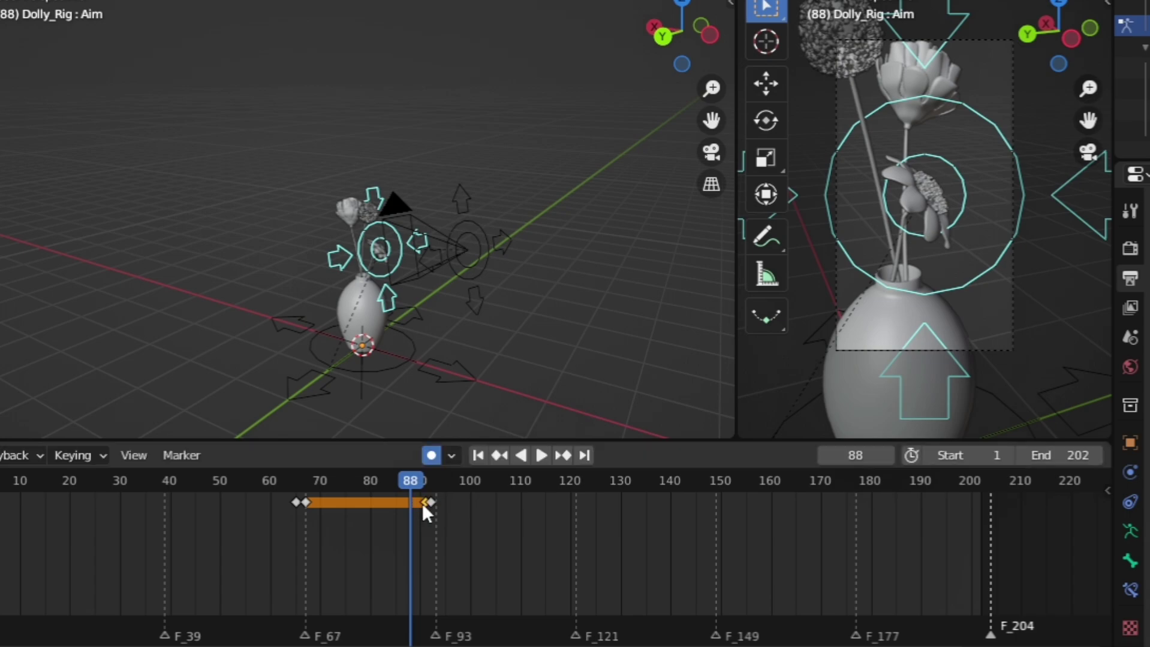
click(494, 246)
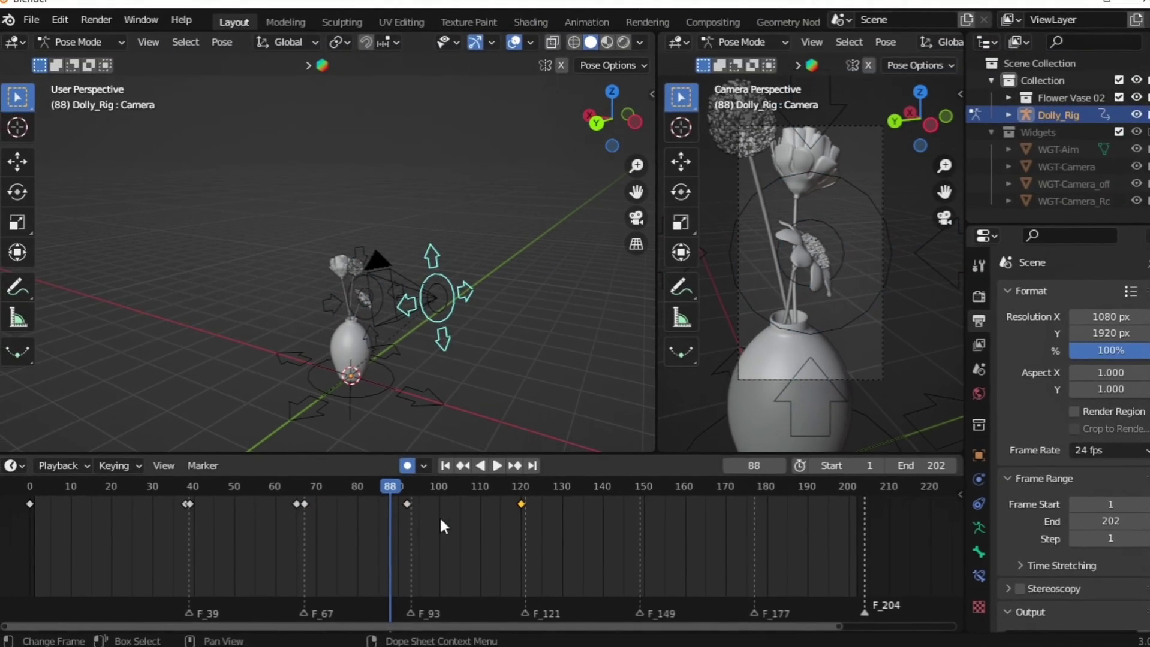
- At frame 120, move the Camera control along Y to bring it closer to the round flower
key(space)
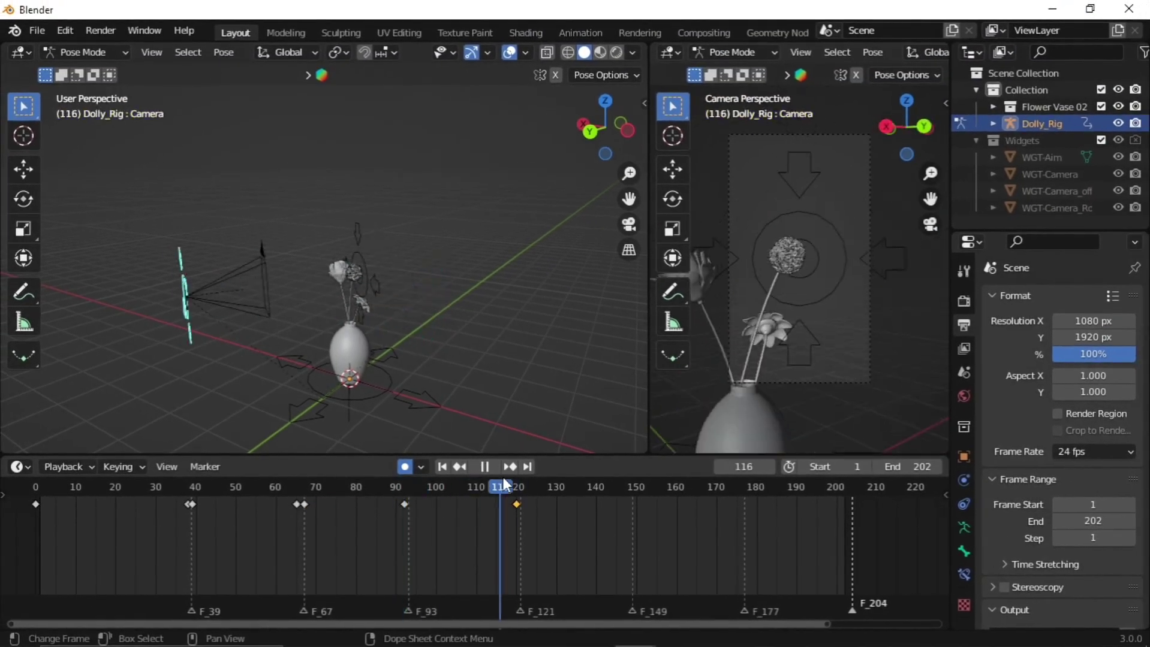
middle_drag(288, 299, 270, 300)
scroll(270, 300, down, 1)
key(g)
key(y)
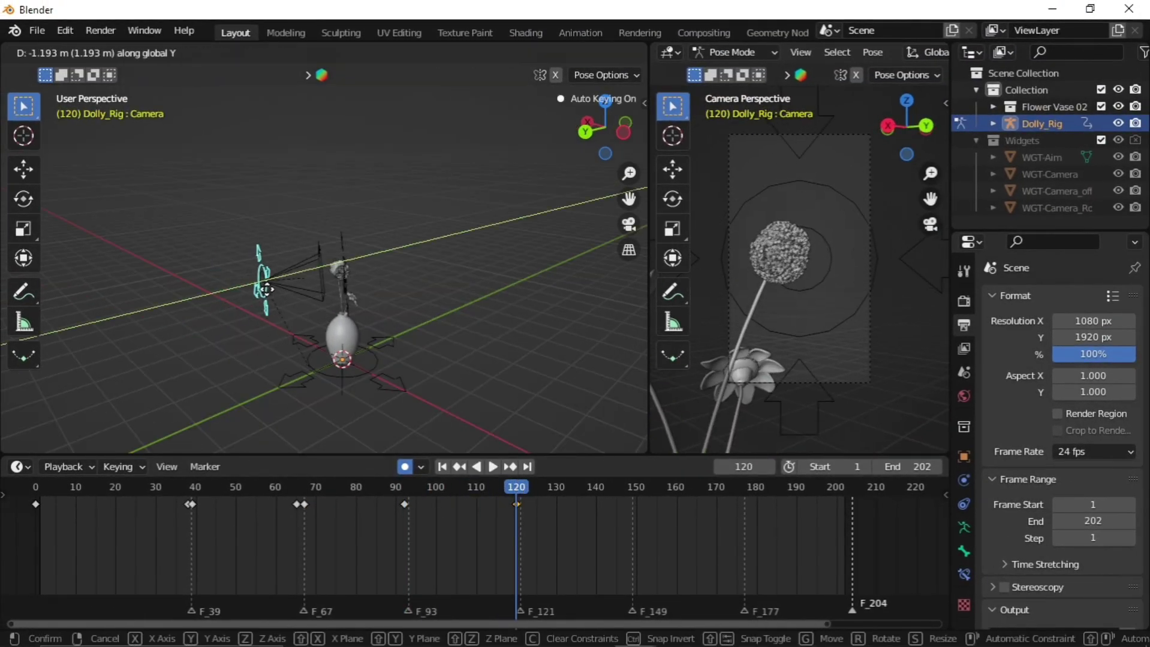
click(264, 277)
- Refine the Camera control's position at frame 120, moving it about 1 m along X and adjusting it along Y
drag(431, 487, 516, 486)
key(g)
key(y)
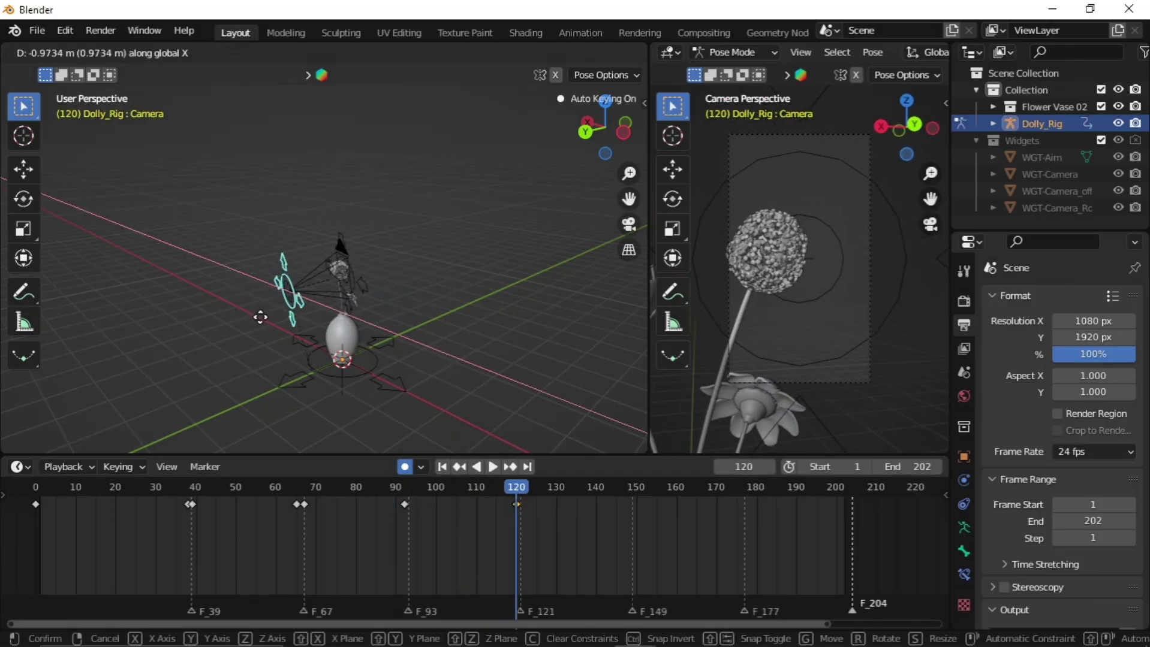
key(Return)
key(g)
key(y)
click(262, 298)
- Select the Aim control and keyframe it at frame 120
drag(431, 486, 387, 486)
key(space)
key(Escape)
click(391, 213)
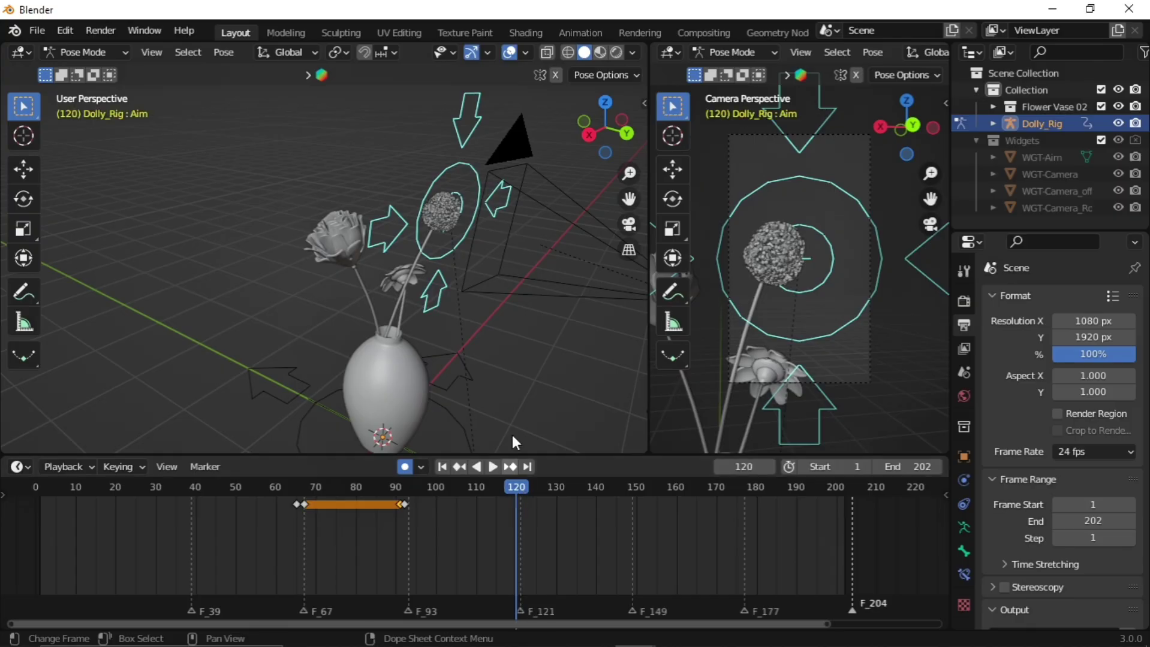
key(i)
click(435, 214)
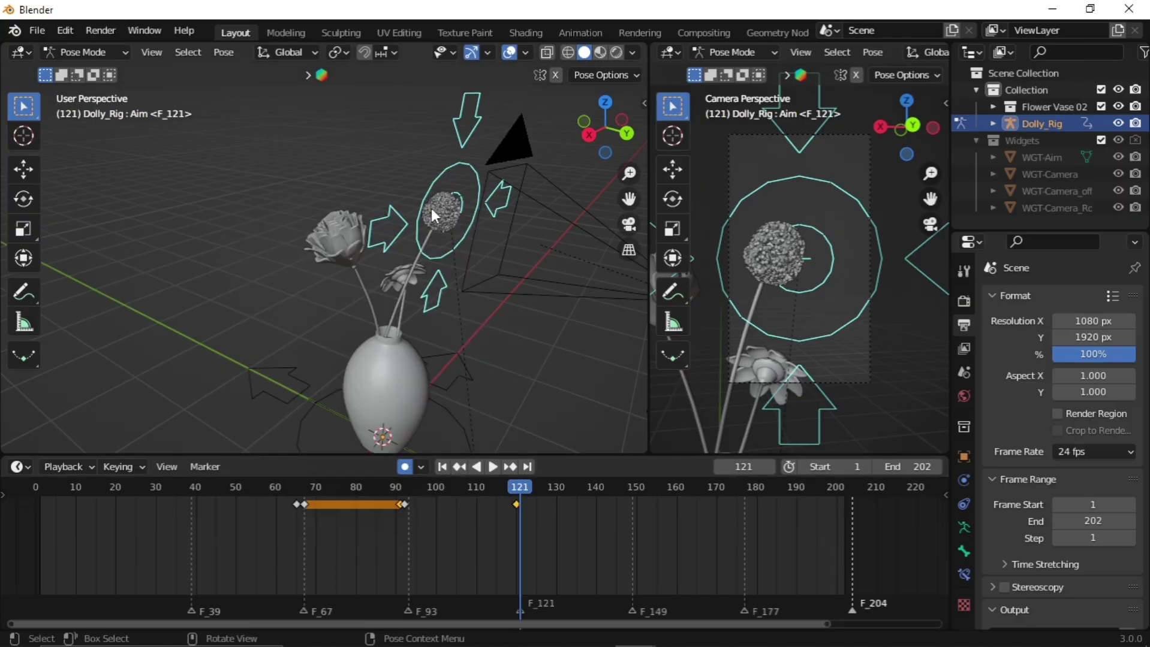
- At frame 121, move the Aim control from the round flower to the large petalled flower
key(g)
click(343, 237)
middle_drag(348, 236, 261, 221)
scroll(260, 220, up, 3)
- Fine-tune the Aim control onto the large petalled flower and check the jump between frames 118 and 121
key(g)
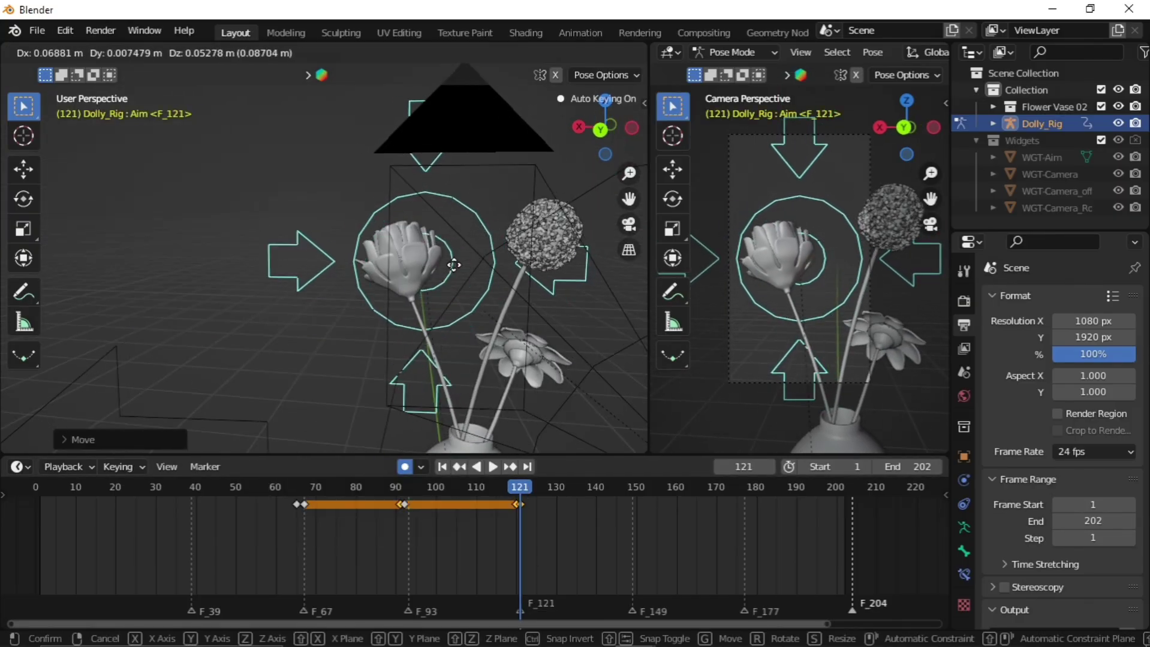
click(454, 265)
middle_drag(454, 265, 447, 303)
click(564, 546)
click(508, 486)
key(space)
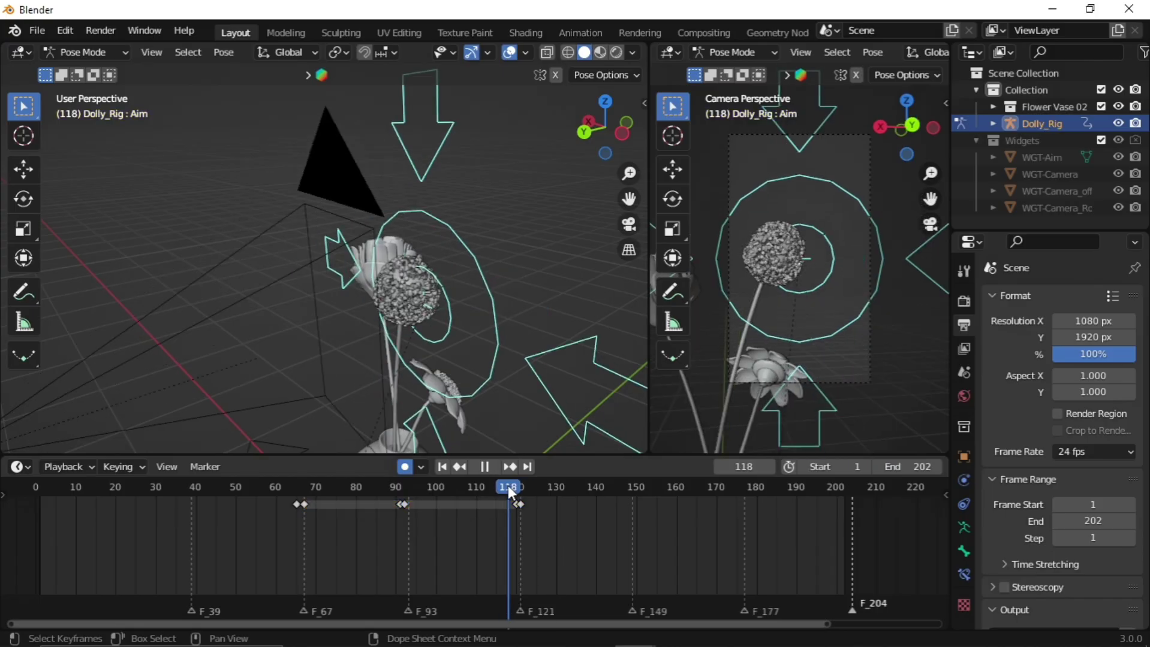
click(522, 494)
key(space)
scroll(443, 318, down, 5)
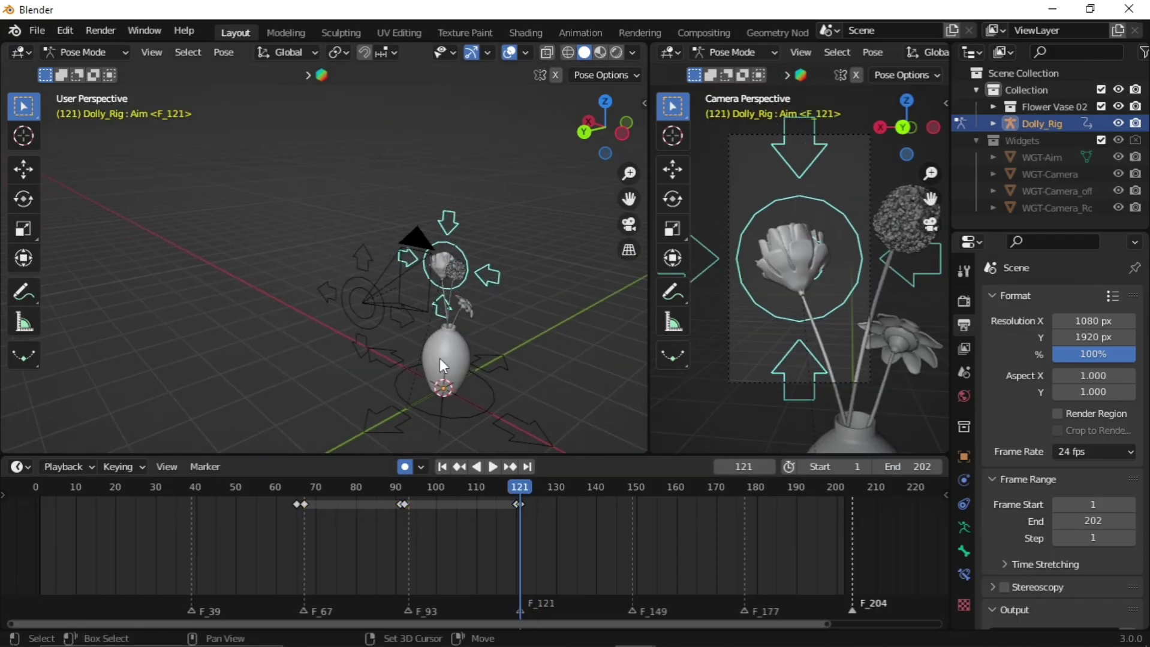
- At frame 121, move the Camera control about 2.5 m along X and adjust it along Y to reframe the petalled flower
click(372, 298)
middle_drag(477, 397, 450, 286)
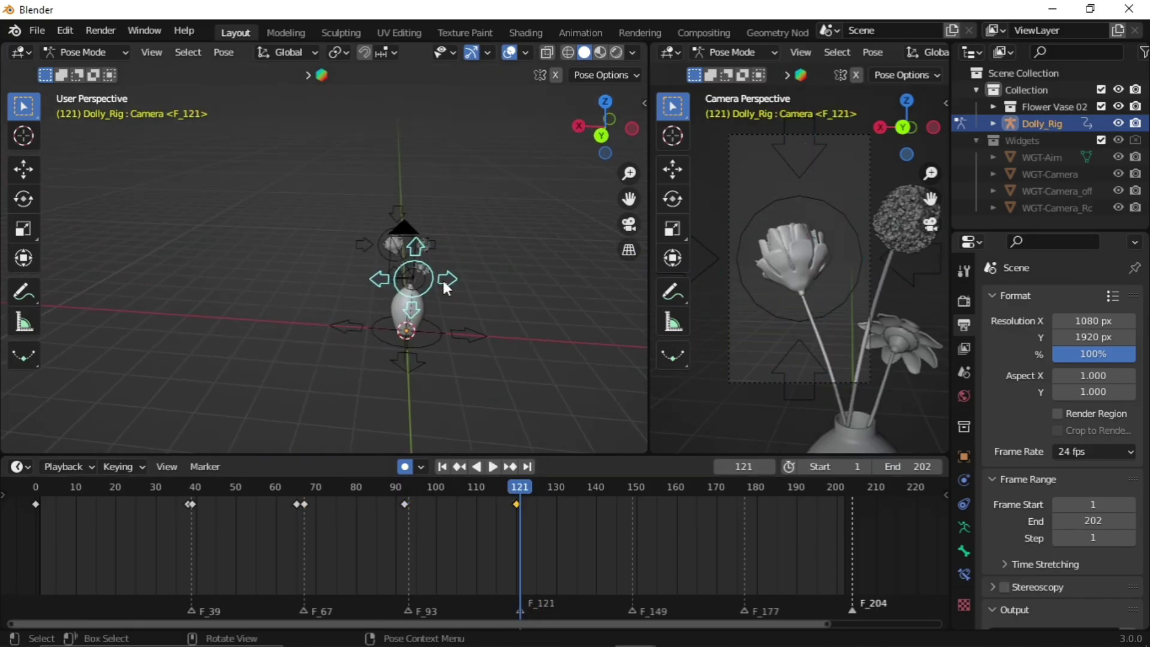
key(g)
key(x)
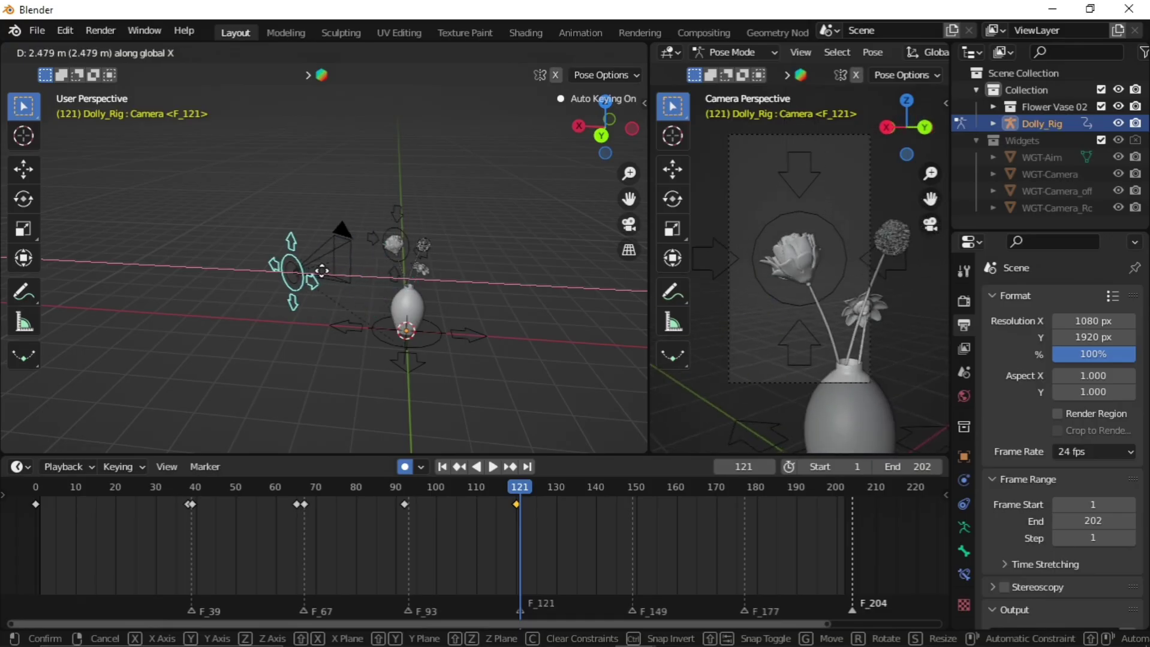
click(314, 268)
middle_drag(314, 268, 471, 267)
key(g)
key(y)
click(268, 261)
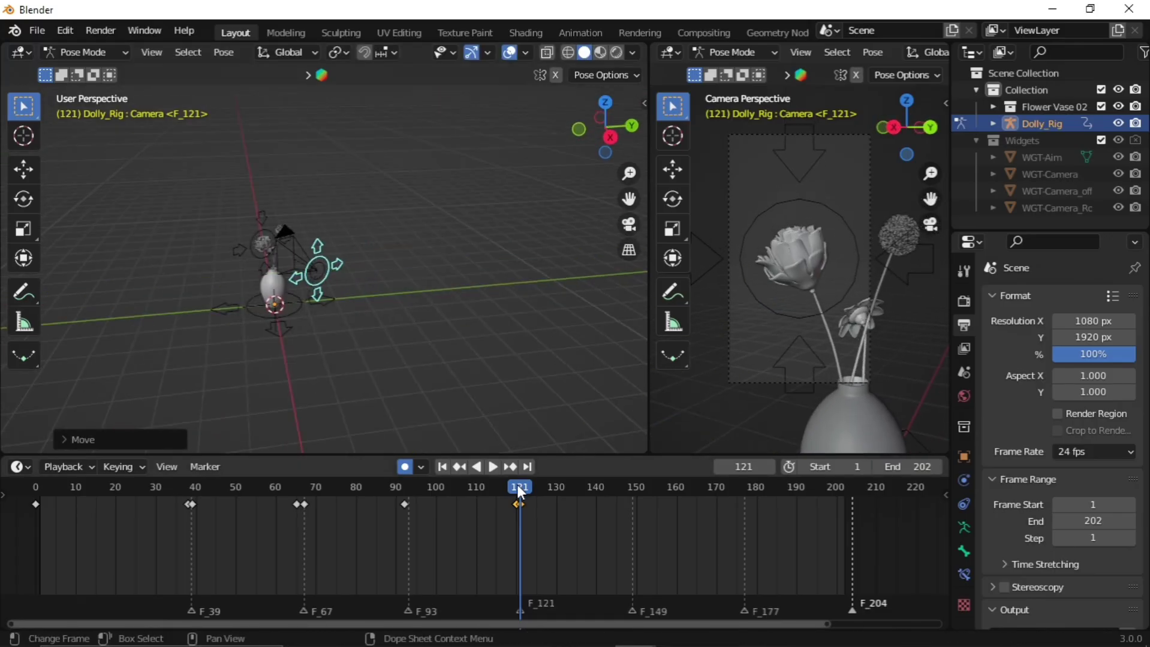
- Keyframe the Camera control near frame 149 and align its last three keyframes with the 93, 121 and 149 markers, checking by playback
drag(518, 485, 631, 509)
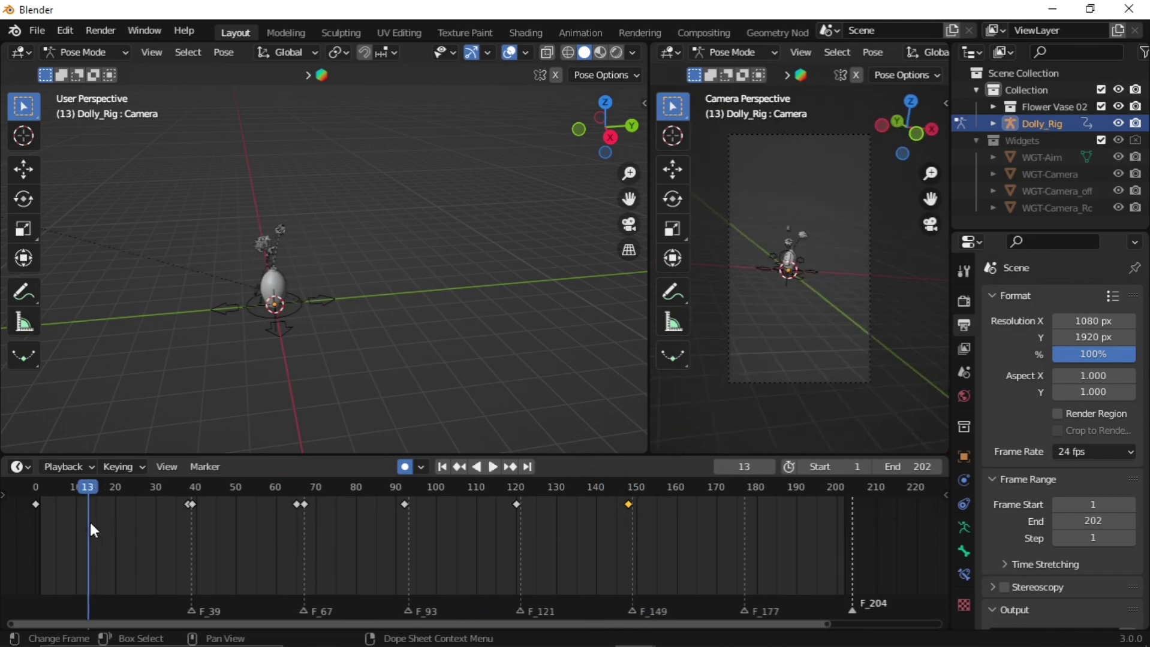
key(space)
drag(661, 487, 307, 508)
key(g)
click(536, 516)
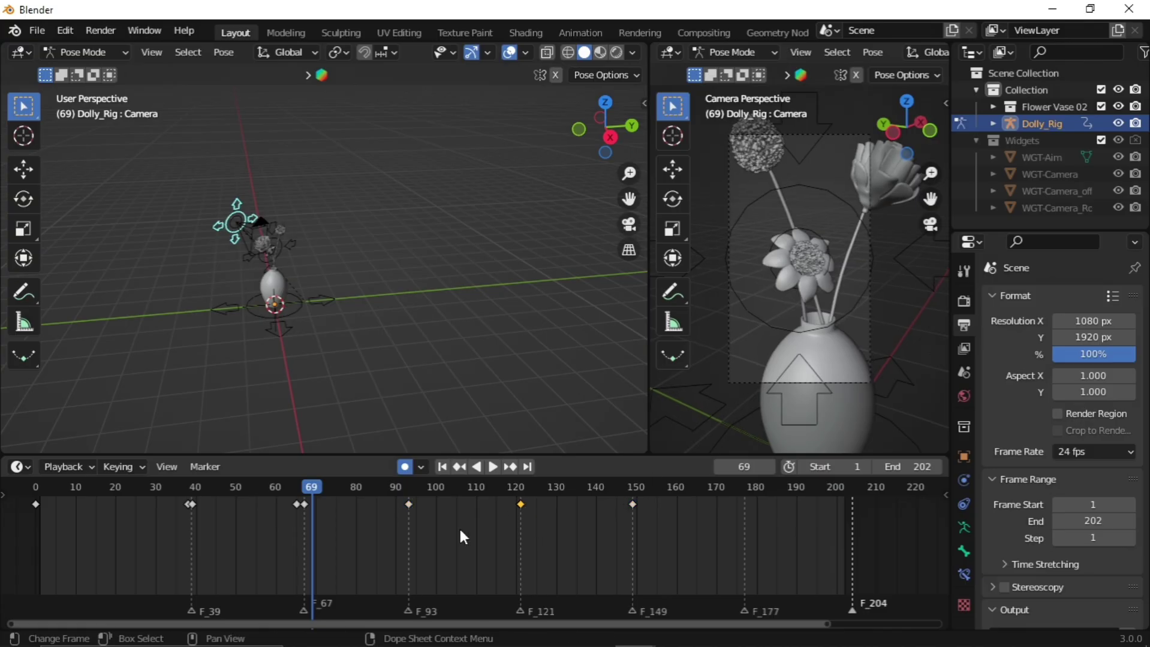
key(space)
key(space)
drag(686, 485, 639, 492)
key(space)
- Select the Aim control and insert a Location keyframe at frame 148
mouse_move(367, 308)
middle_down()
mouse_move(359, 284)
mouse_move(359, 311)
middle_up()
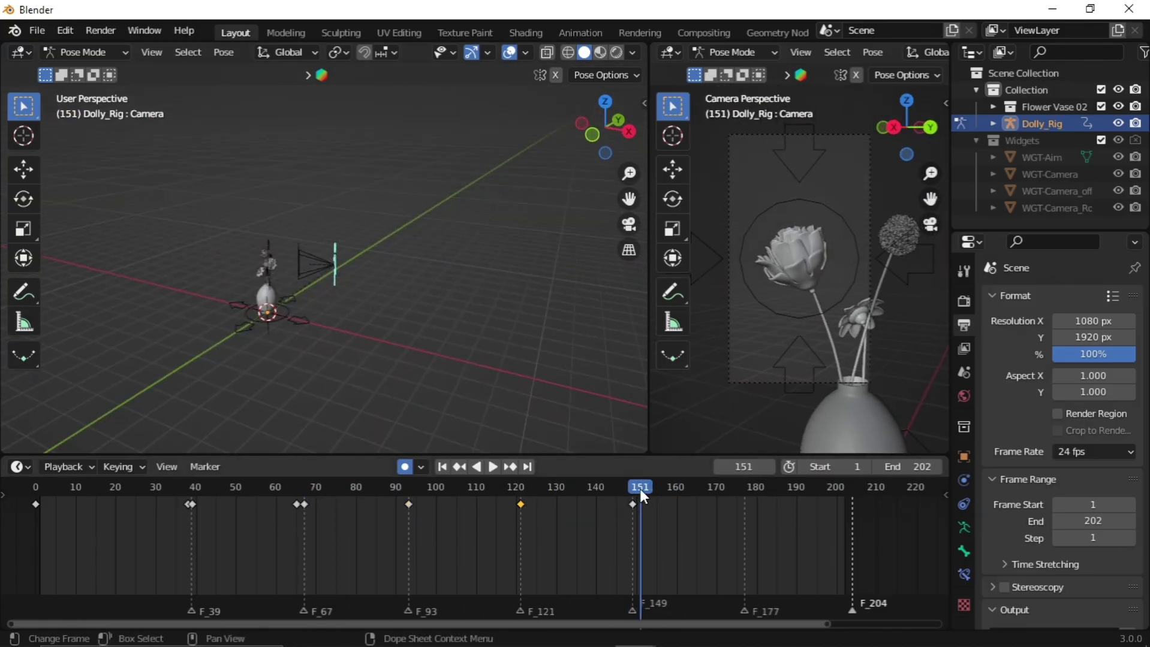
middle_drag(438, 359, 420, 337)
key(i)
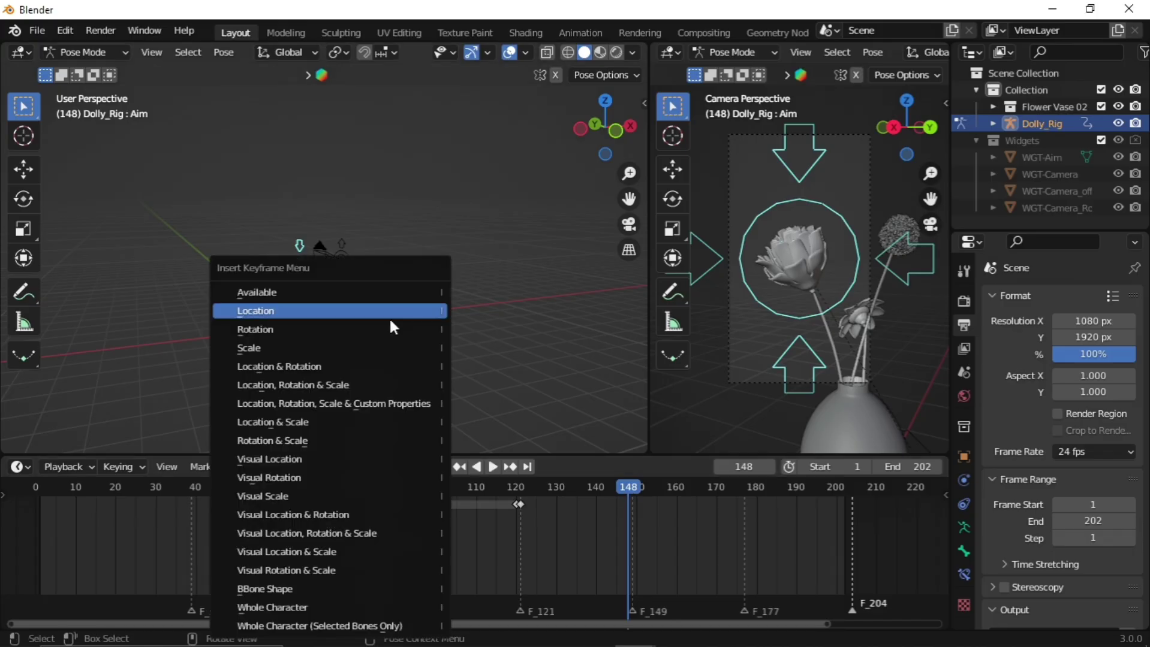
click(389, 313)
- At frame 149, move the Aim control down from the large petalled flower onto the vase
scroll(390, 335, up, 5)
key(g)
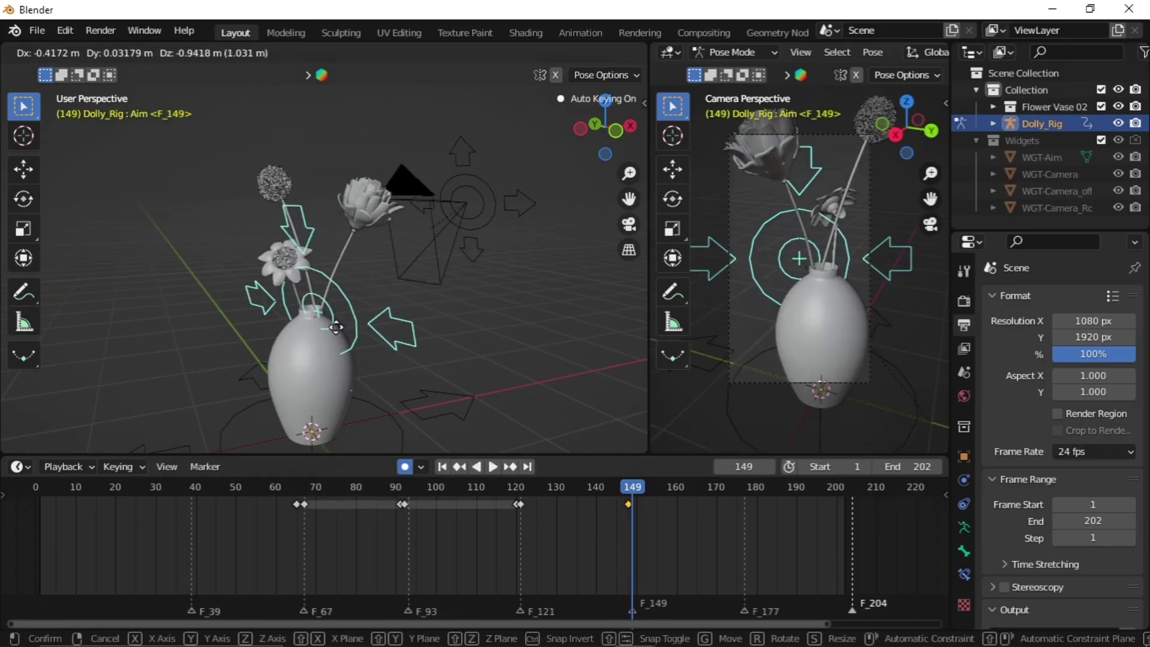
click(288, 325)
scroll(288, 325, down, 4)
middle_drag(287, 324, 360, 333)
scroll(359, 328, down, 5)
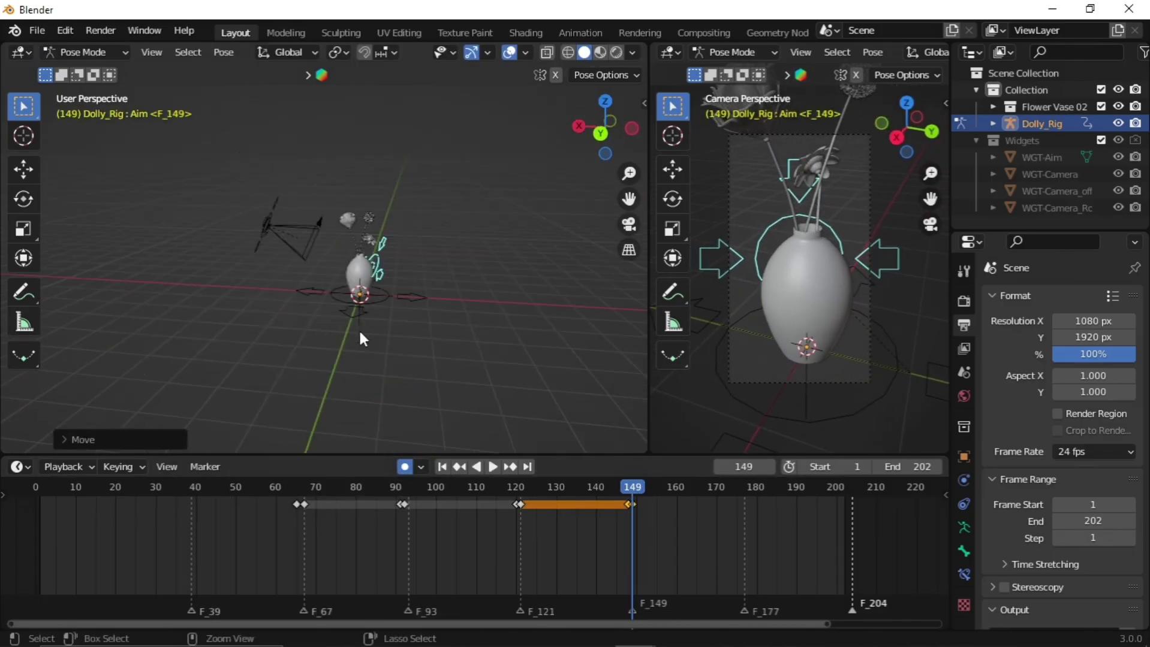
- Select the Camera control and lower it along the Z axis at frame 177
click(330, 256)
drag(635, 488, 744, 497)
middle_drag(336, 335, 318, 210)
key(g)
key(z)
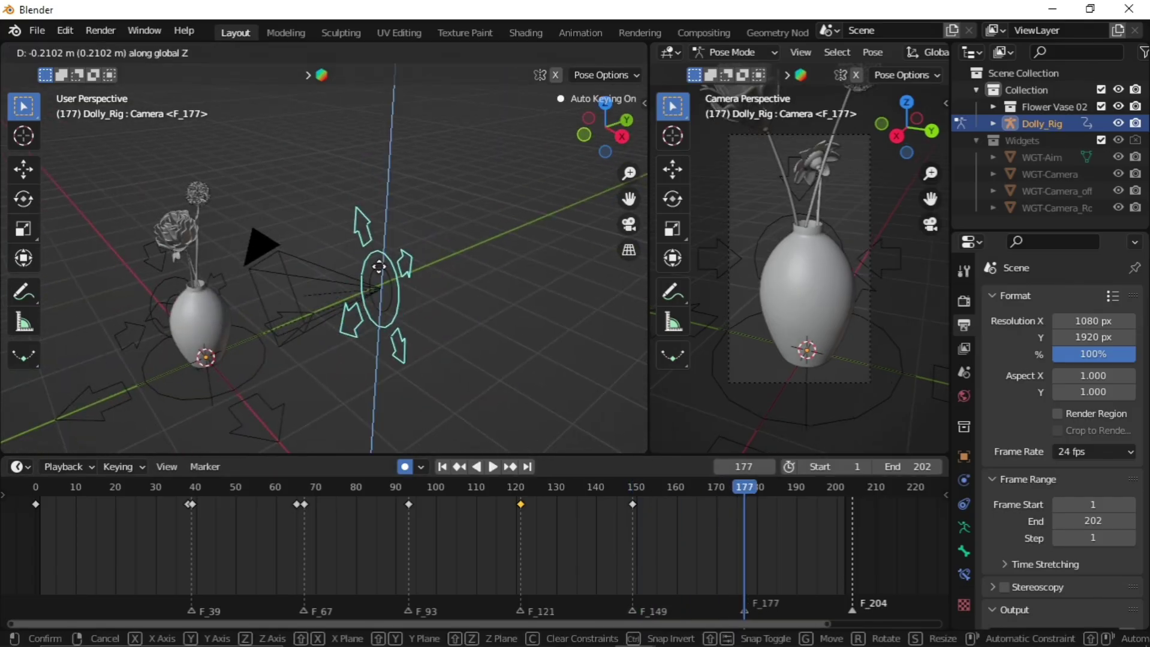
click(389, 377)
middle_drag(303, 324, 274, 315)
scroll(354, 324, down, 3)
- Preview the move from frame 149, and at frame 177 shift the Camera control about 3 m along negative Y
click(660, 487)
key(space)
key(space)
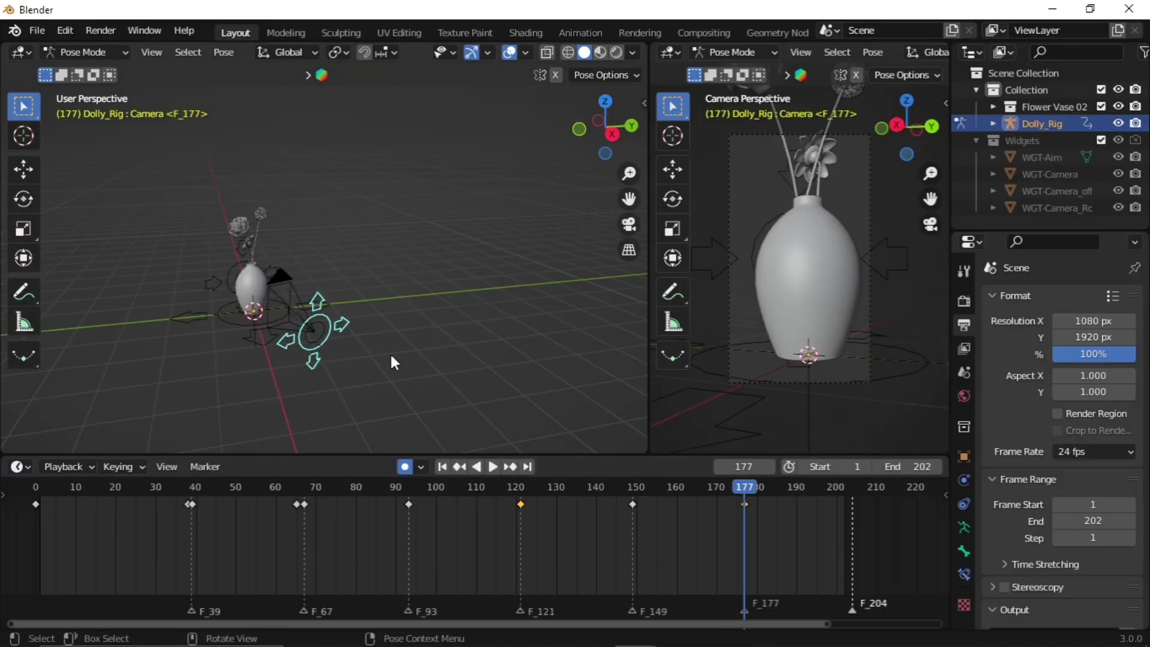
key(g)
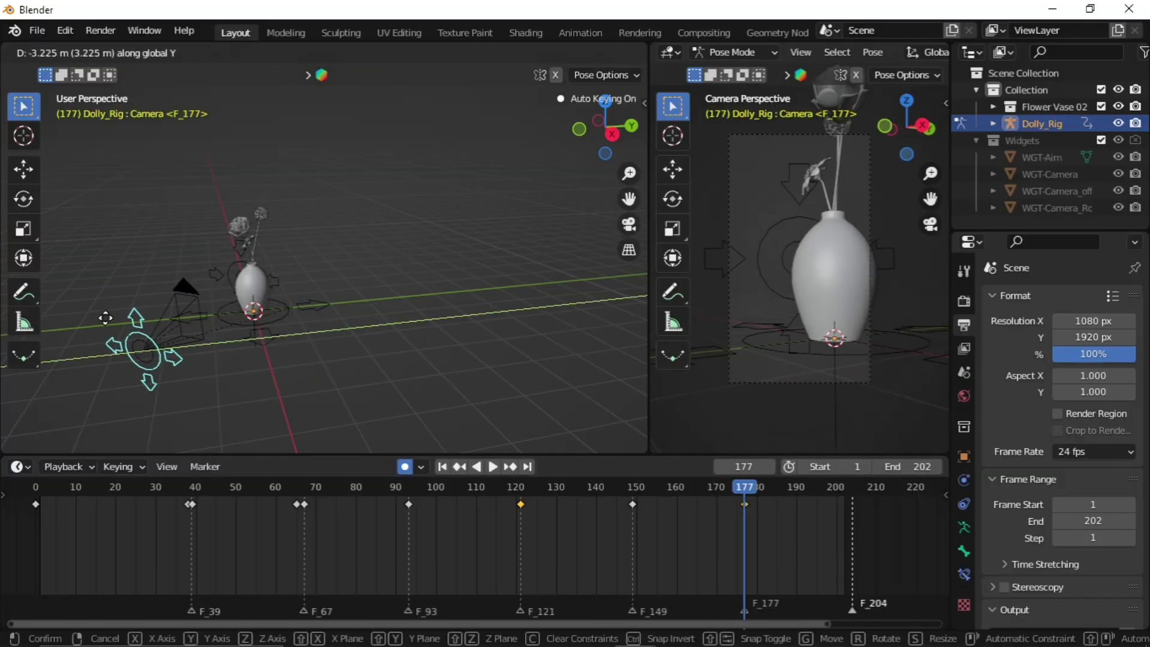
click(120, 320)
- At frame 177, move the Aim control about 0.4 m to centre the vase in the camera view
click(215, 279)
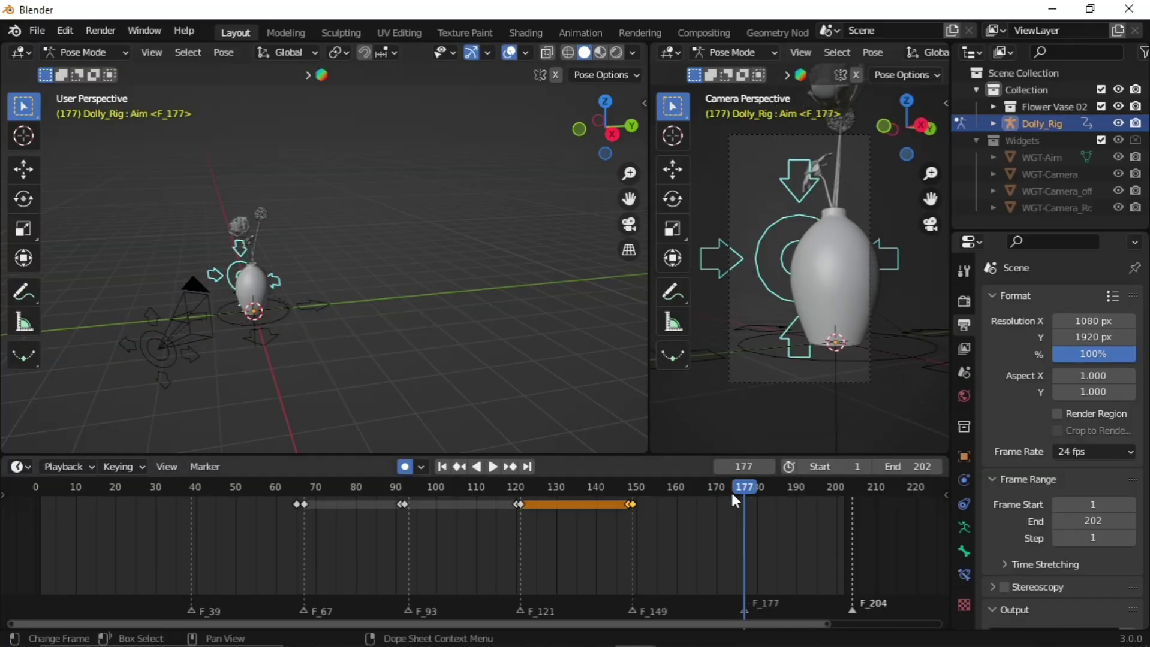
drag(719, 514, 744, 503)
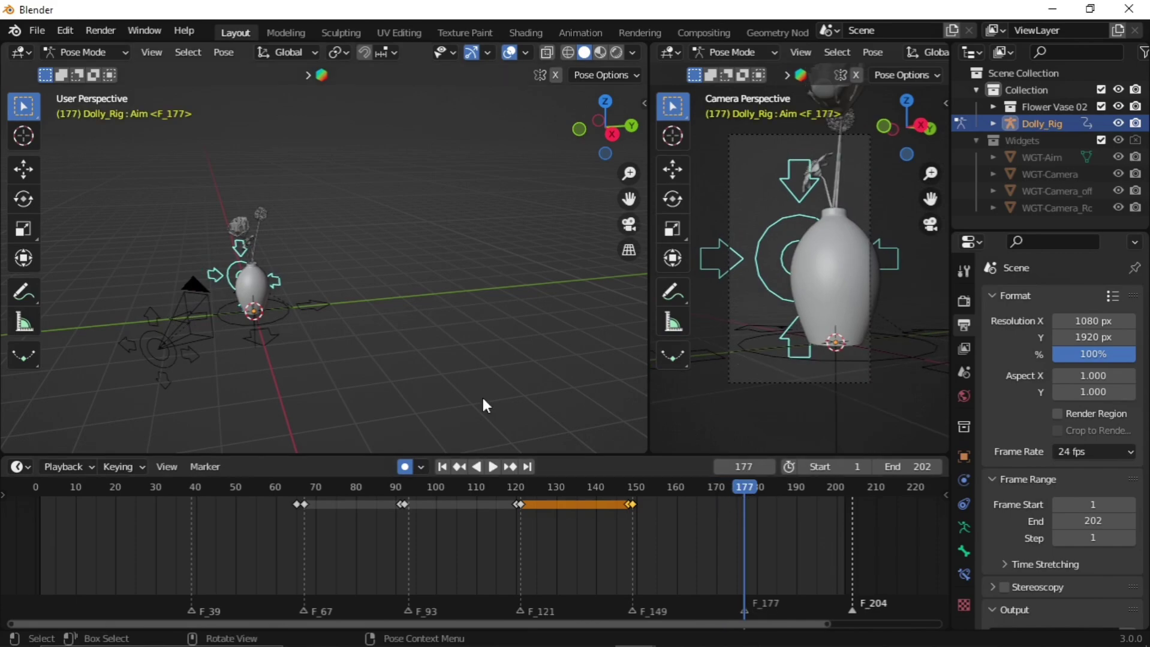
scroll(324, 310, up, 5)
shift+middle_drag(322, 305, 366, 303)
key(g)
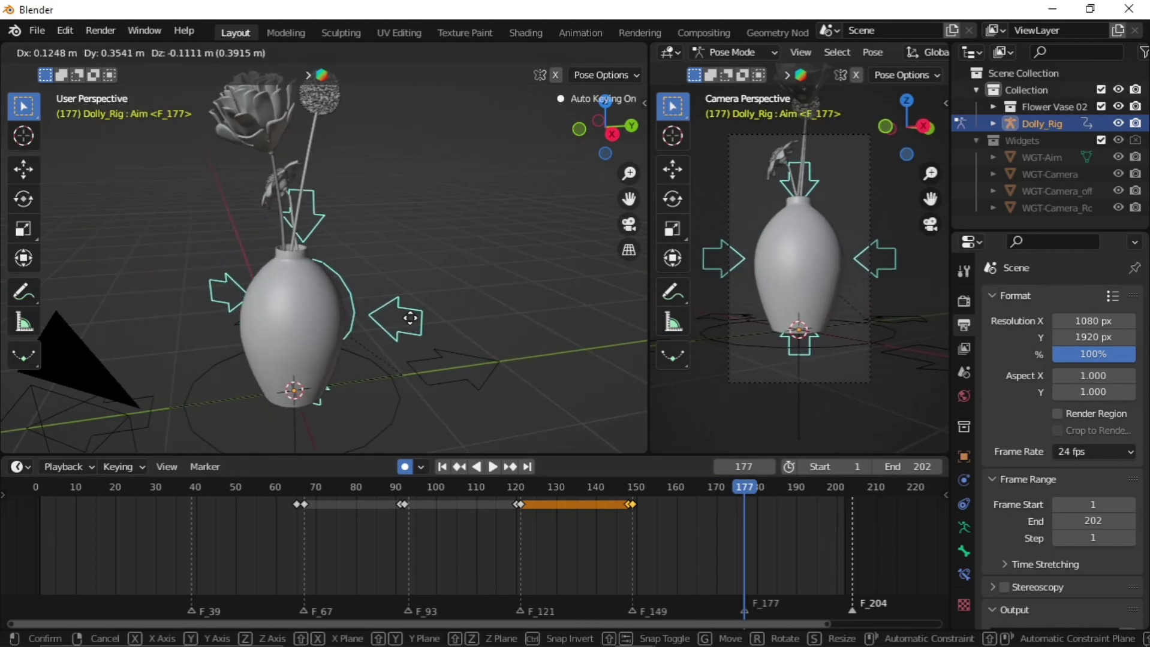
click(418, 315)
- Play back and step through the animation to examine the camera moves leading up to frame 177
drag(722, 484, 482, 500)
scroll(490, 278, down, 5)
key(space)
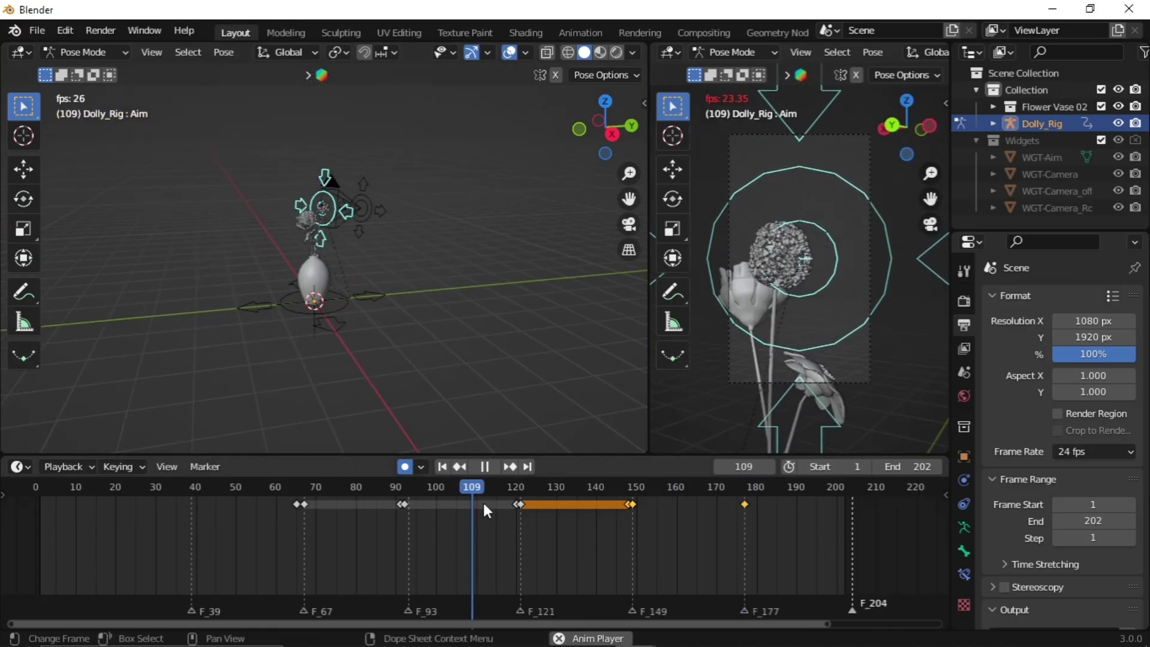
key(space)
key(Left)
key(Left)
key(Left)
key(Left)
key(Left)
key(Left)
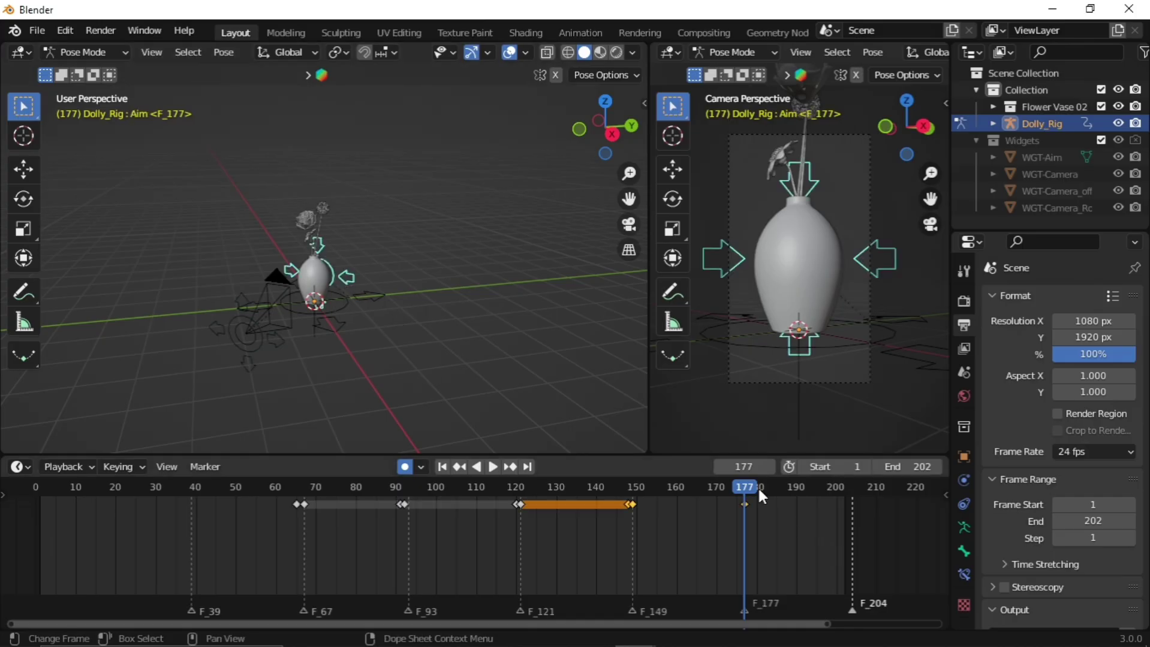
- Shift the Aim control's keyframe from frame 177 to frame 176
ctrl+middle_drag(758, 496, 713, 534)
scroll(619, 550, up, 3)
drag(937, 626, 863, 624)
click(593, 501)
drag(602, 505, 597, 510)
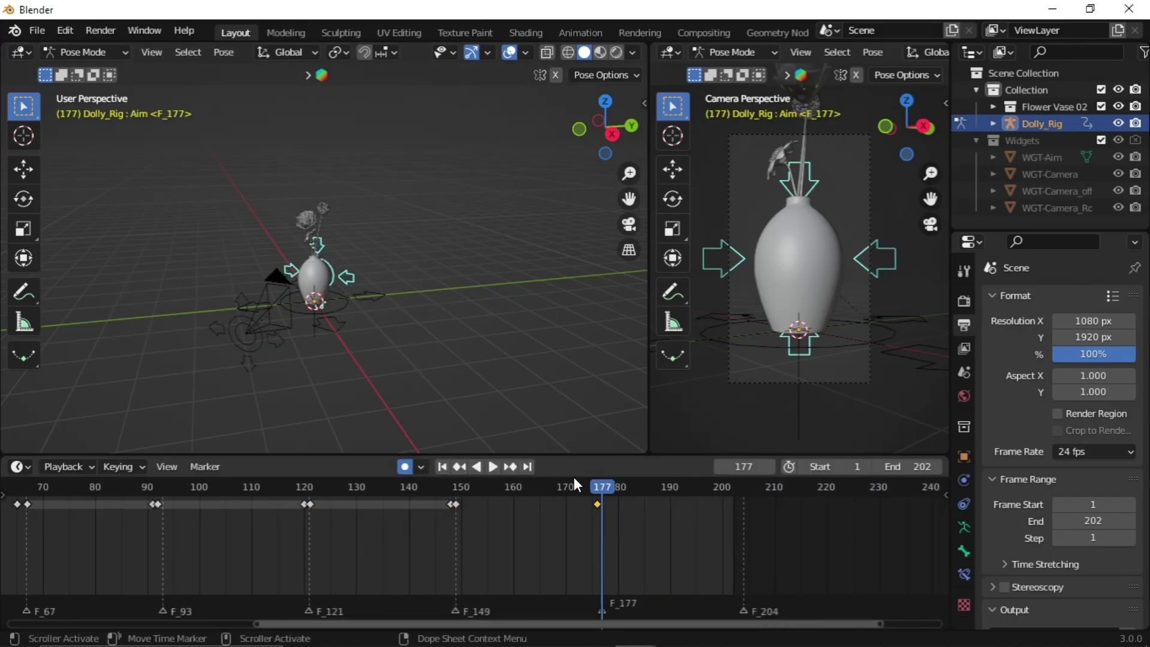
- At frame 200, move the Camera control about 8.9 m away from the vase and raise it along Z
click(493, 343)
click(227, 325)
scroll(421, 294, down, 2)
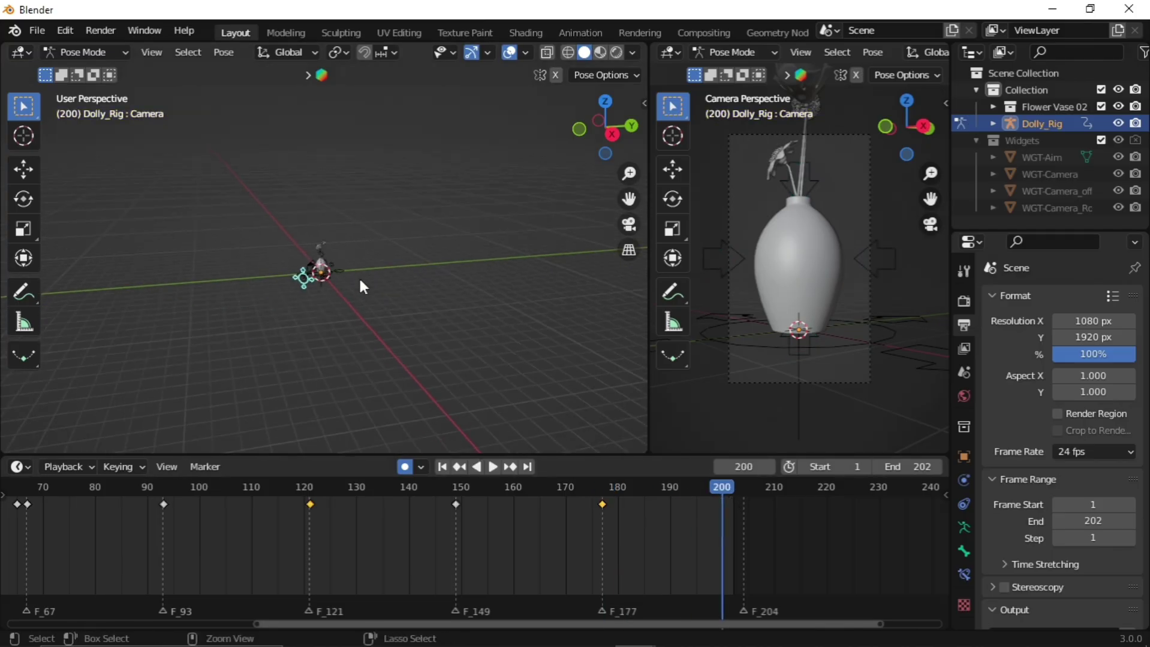
middle_drag(359, 280, 496, 323)
key(g)
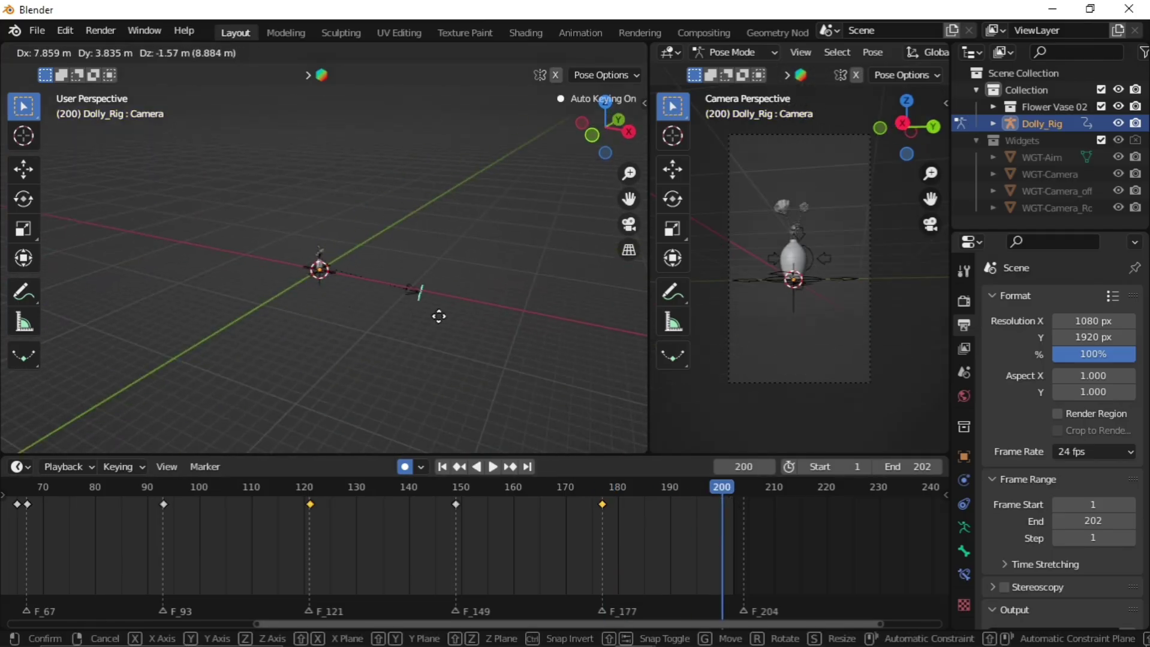
click(439, 316)
key(g)
key(z)
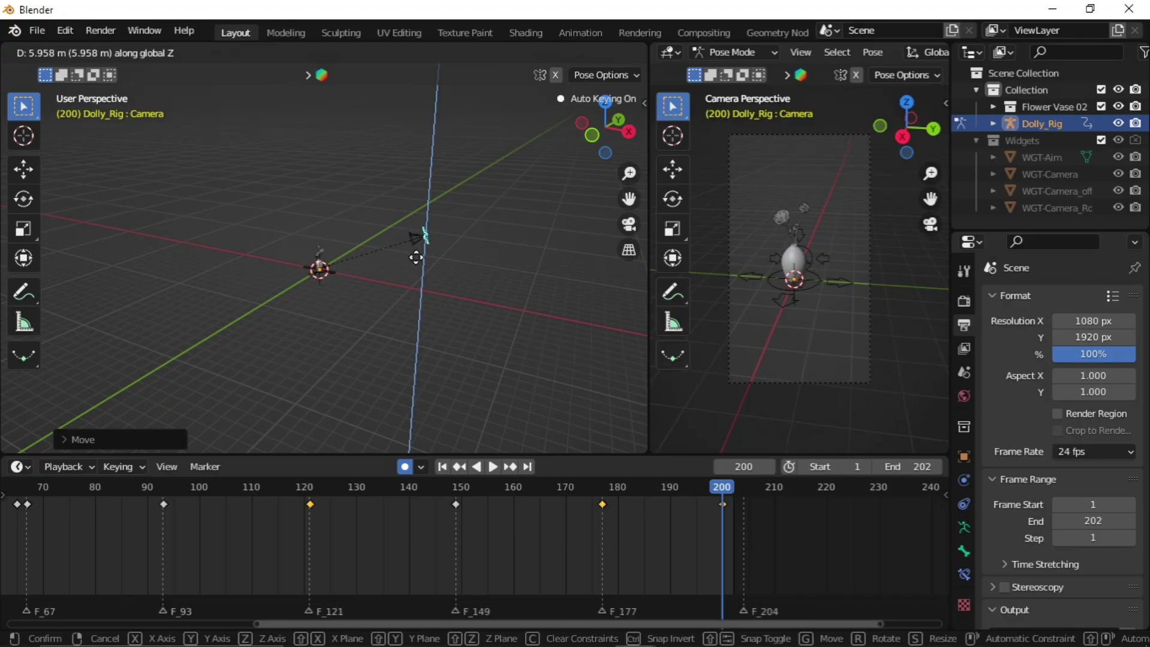
click(417, 249)
- Play back the camera's pull-out between the 149 marker and frame 200
middle_drag(443, 288, 515, 295)
drag(721, 487, 520, 484)
key(space)
key(space)
click(719, 494)
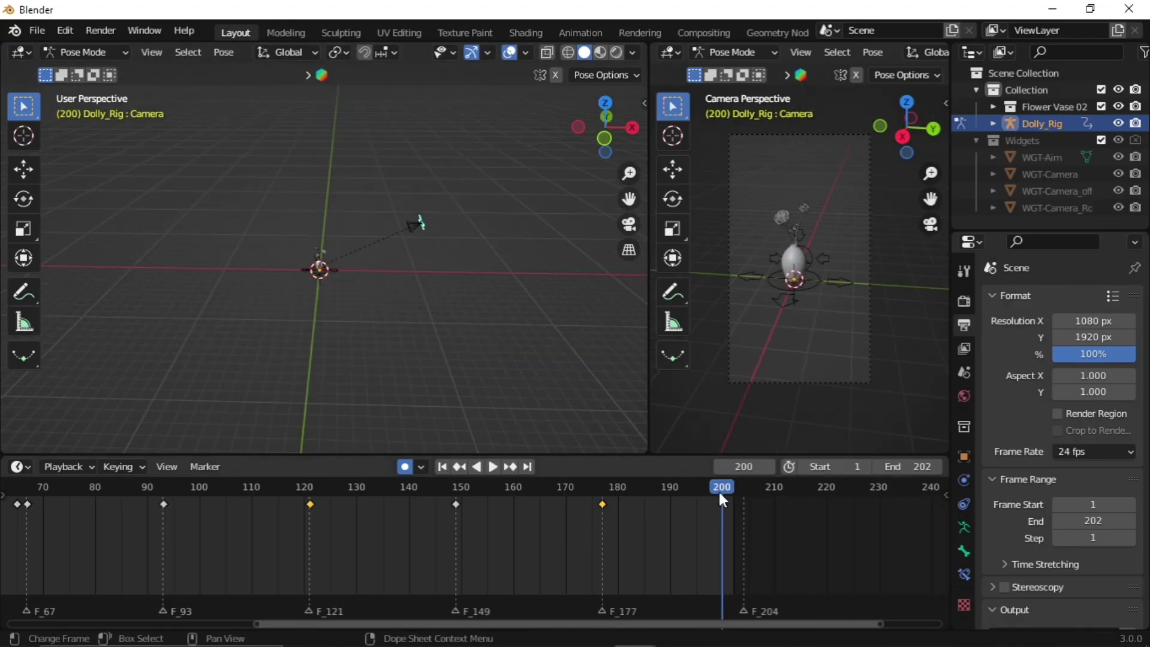
- Shift the Camera keyframes at frames 177 and 200 to frames 176 and 177, and preview the jump
drag(719, 494, 585, 501)
key(space)
click(598, 521)
click(722, 505)
key(g)
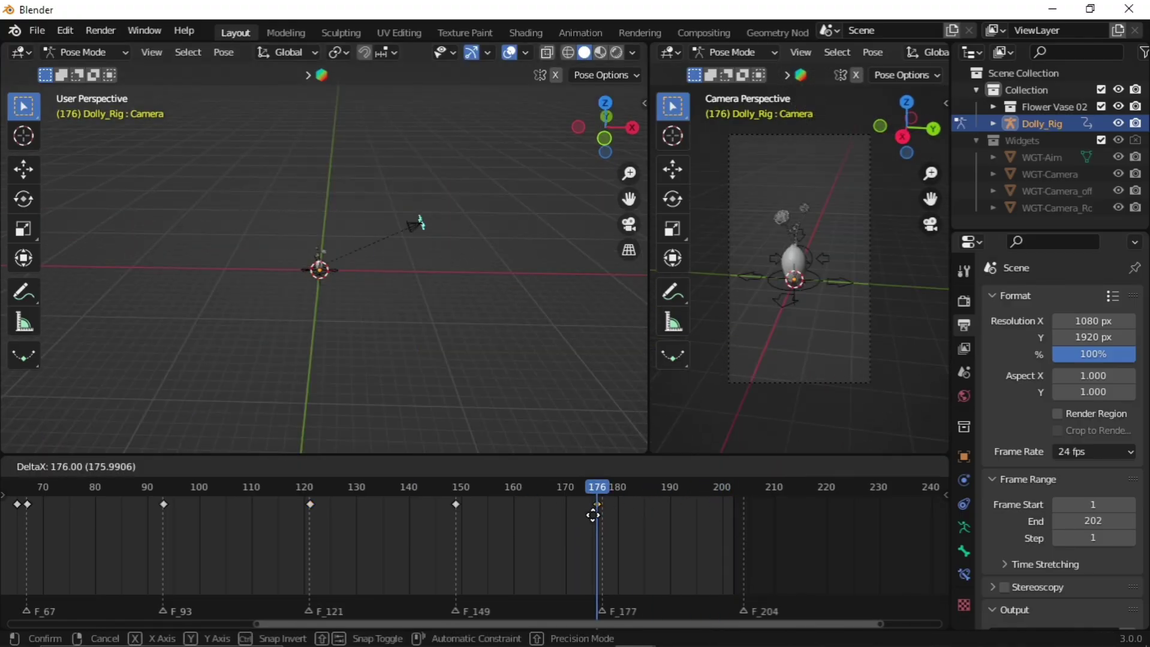
click(602, 517)
key(space)
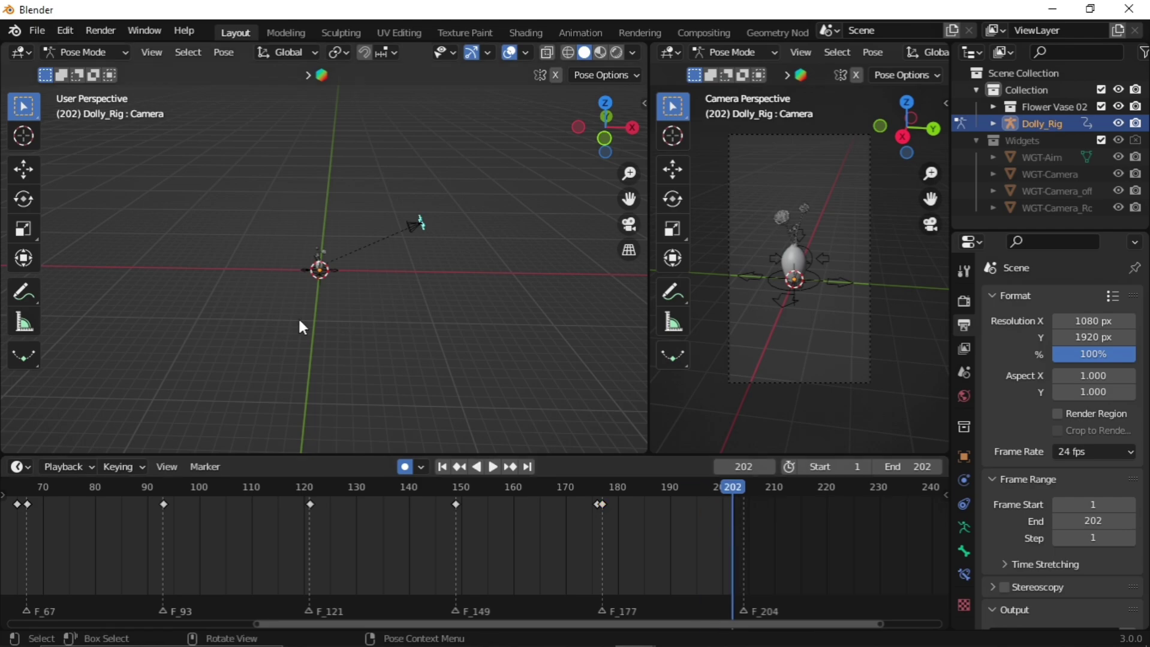
- At frame 178, move the Camera control back toward the vase and adjust it along the X axis
middle_drag(299, 321, 269, 304)
drag(730, 492, 594, 484)
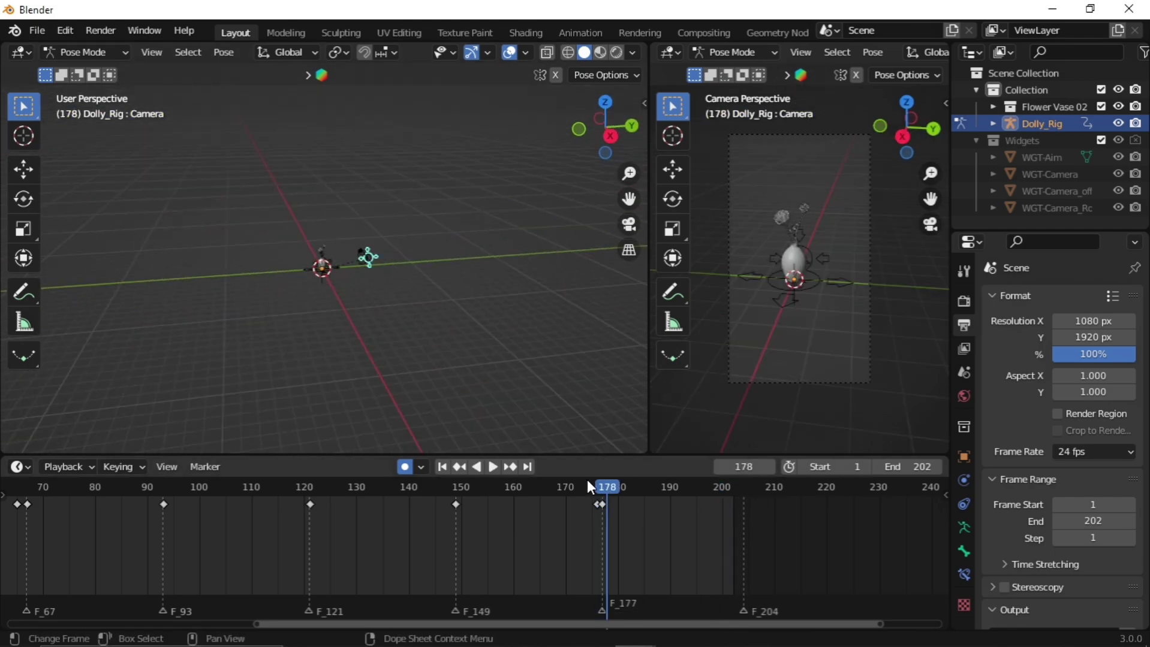
middle_drag(364, 307, 497, 303)
key(g)
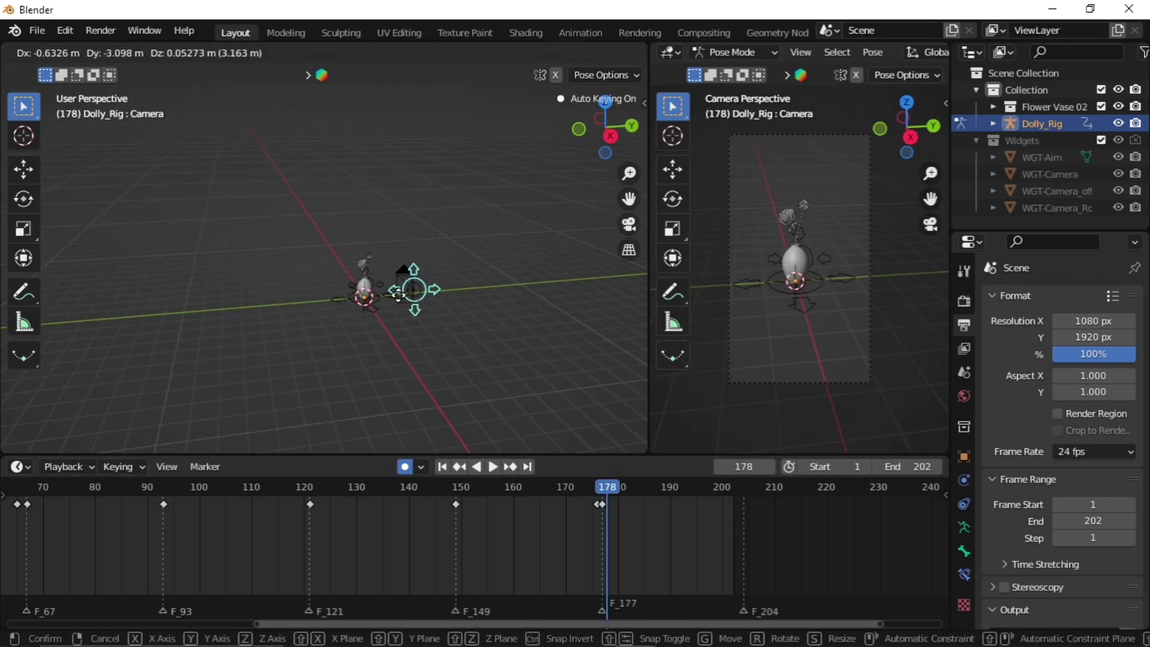
click(433, 297)
middle_drag(414, 299, 239, 300)
key(g)
key(x)
click(401, 363)
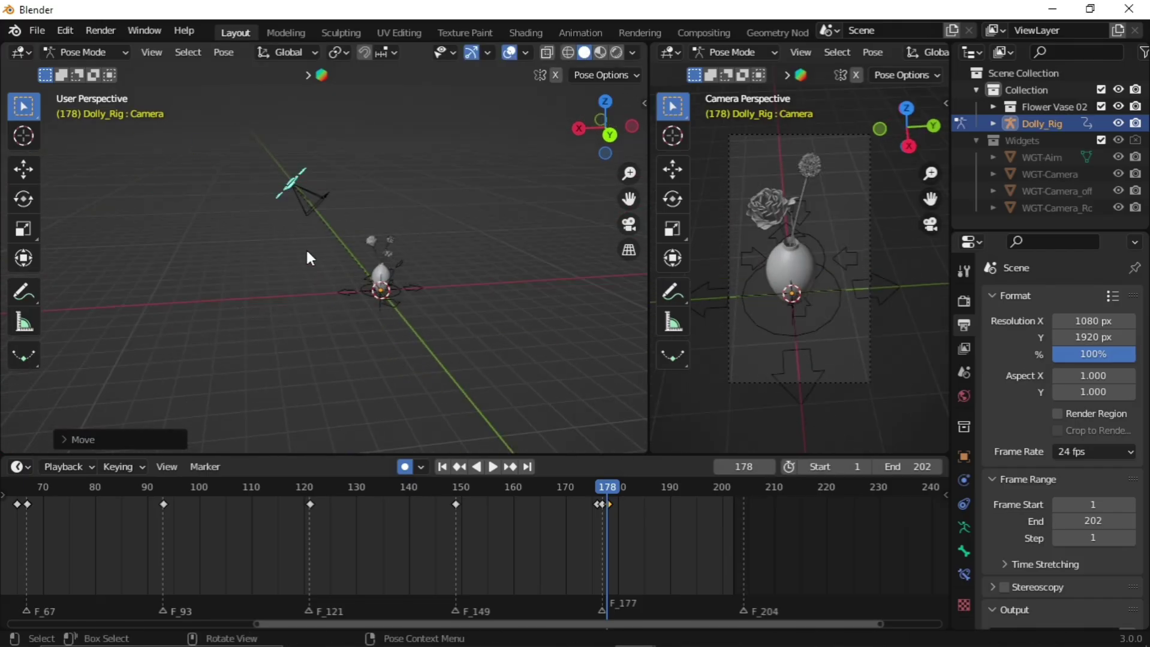
- Lower the Camera control along Z at frame 178 for a level close view of the vase
key(g)
key(z)
click(296, 334)
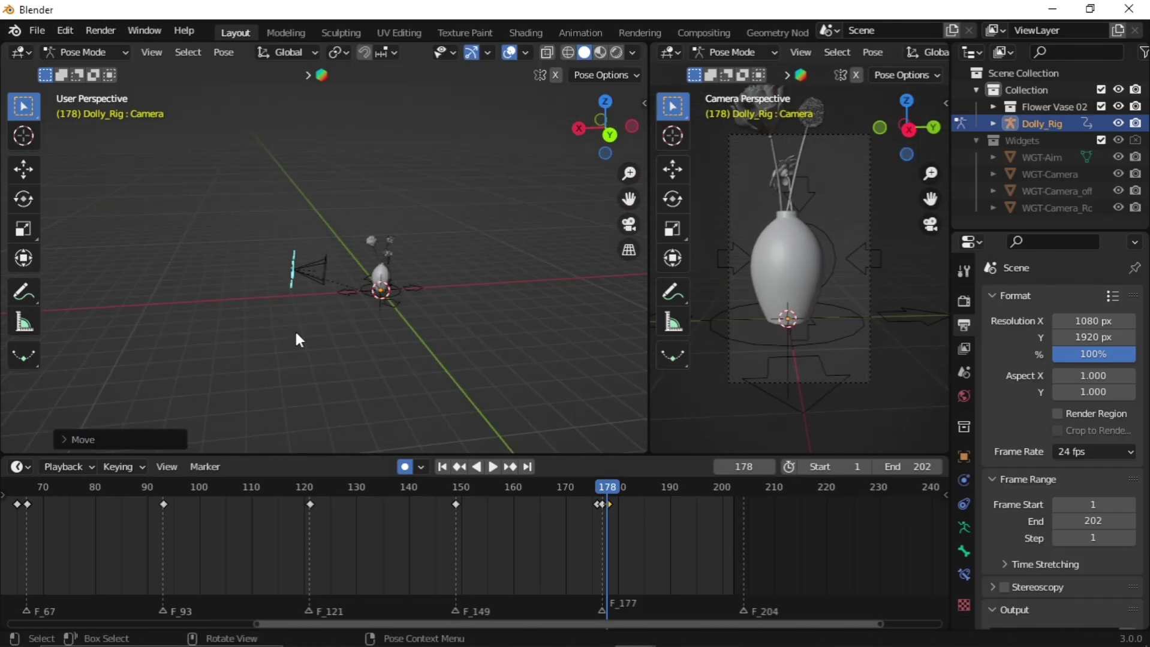
middle_drag(296, 333, 367, 255)
- Rotate the Camera_offset control about 15° around the X axis at frame 178 to tilt the shot
click(376, 266)
key(r)
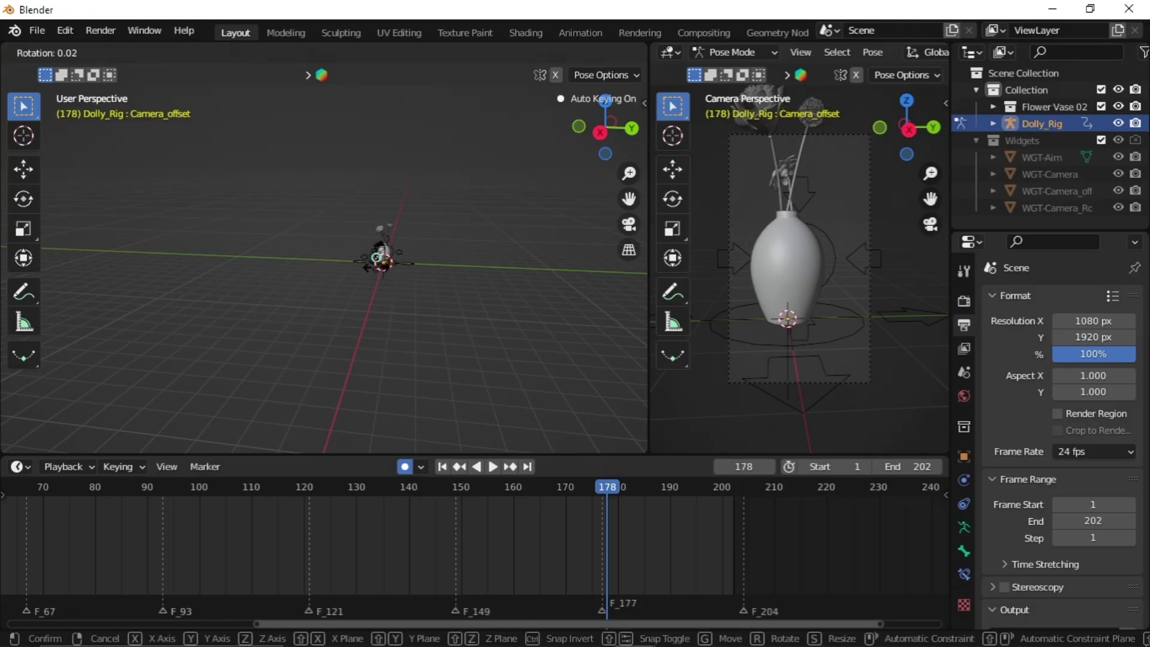
key(x)
click(367, 269)
scroll(367, 270, up, 6)
shift+middle_drag(366, 269, 334, 260)
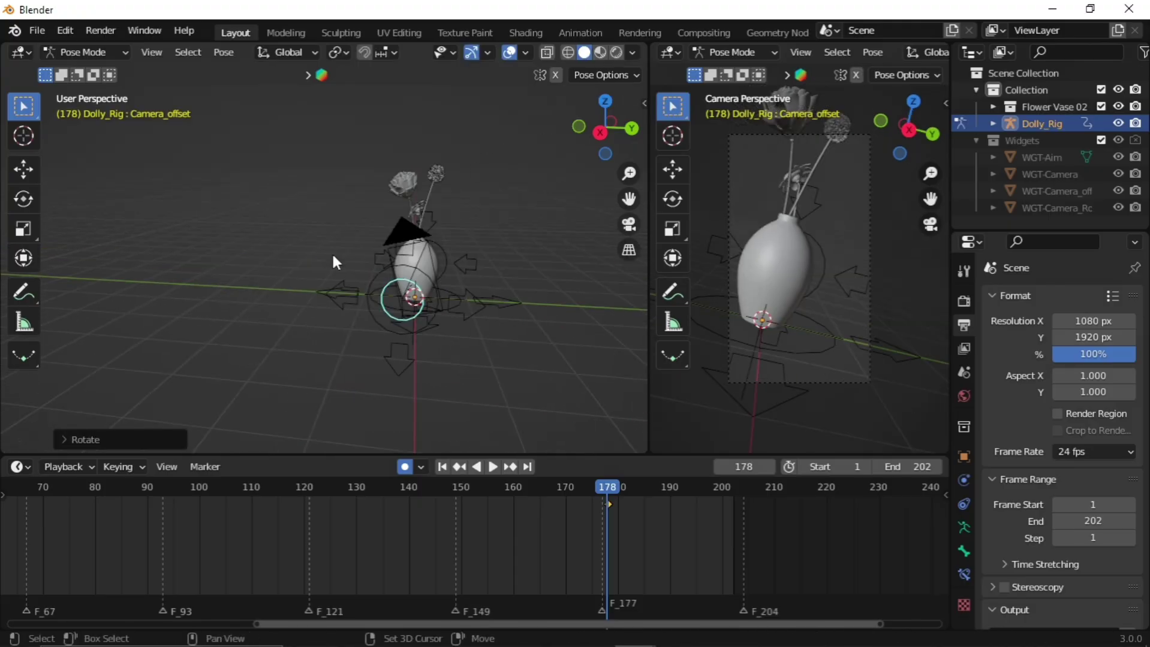
scroll(334, 260, down, 5)
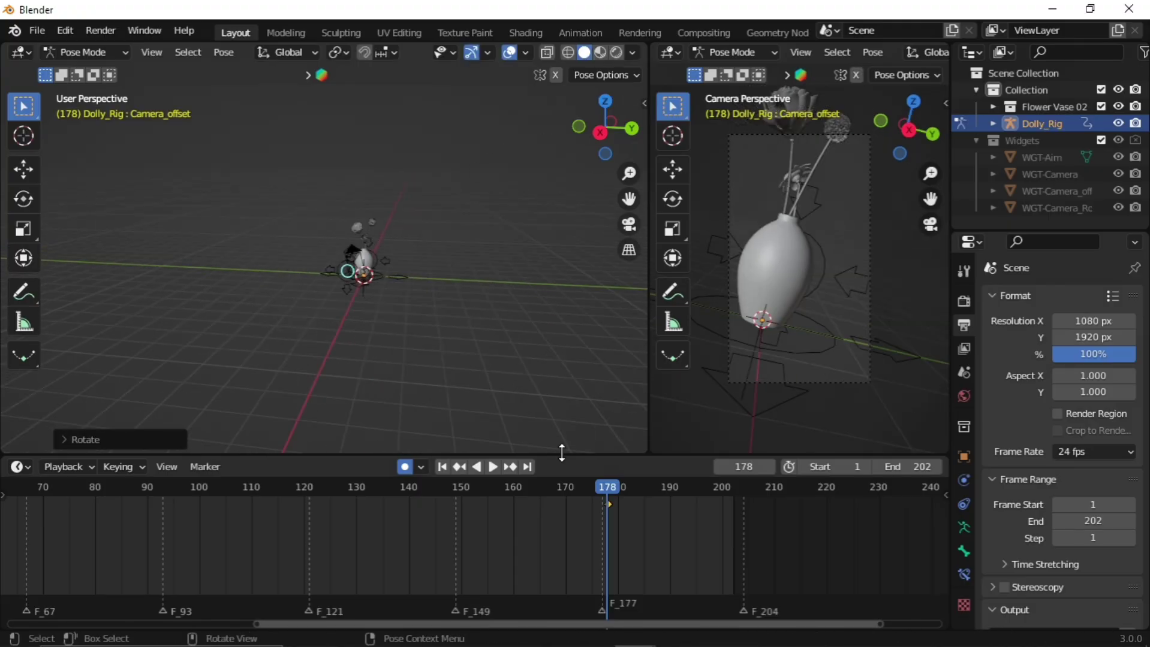
- Shift the Camera_offset keyframe to frame 177 and show the control's transform values at frame 176
click(602, 484)
click(595, 485)
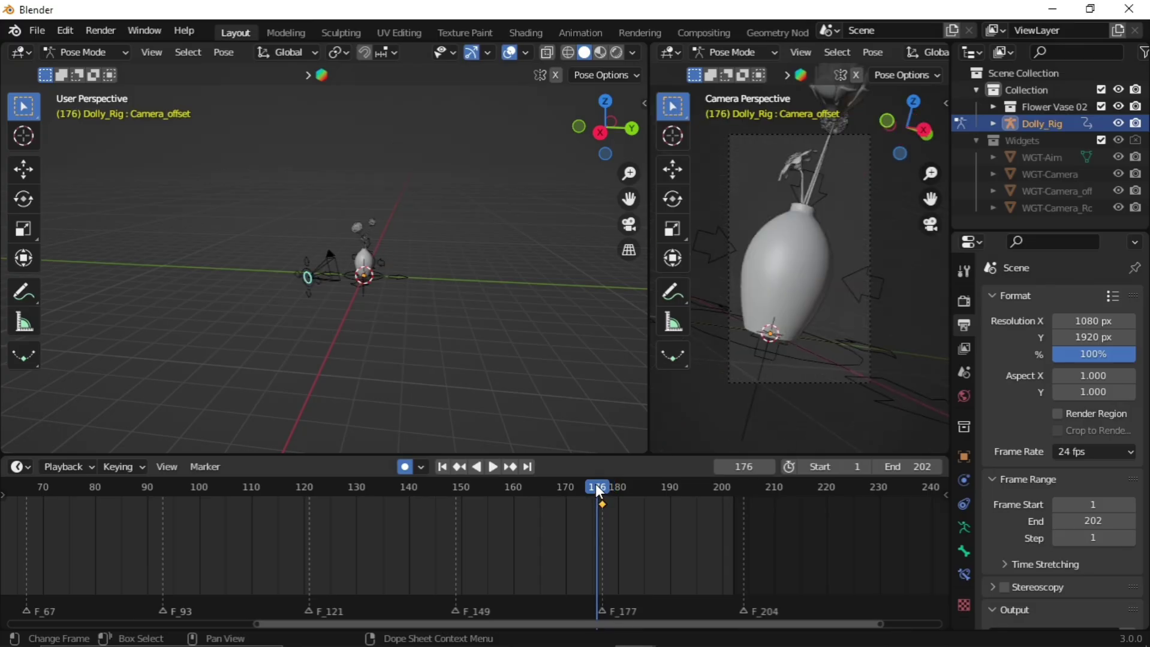
middle_drag(309, 273, 514, 240)
key(n)
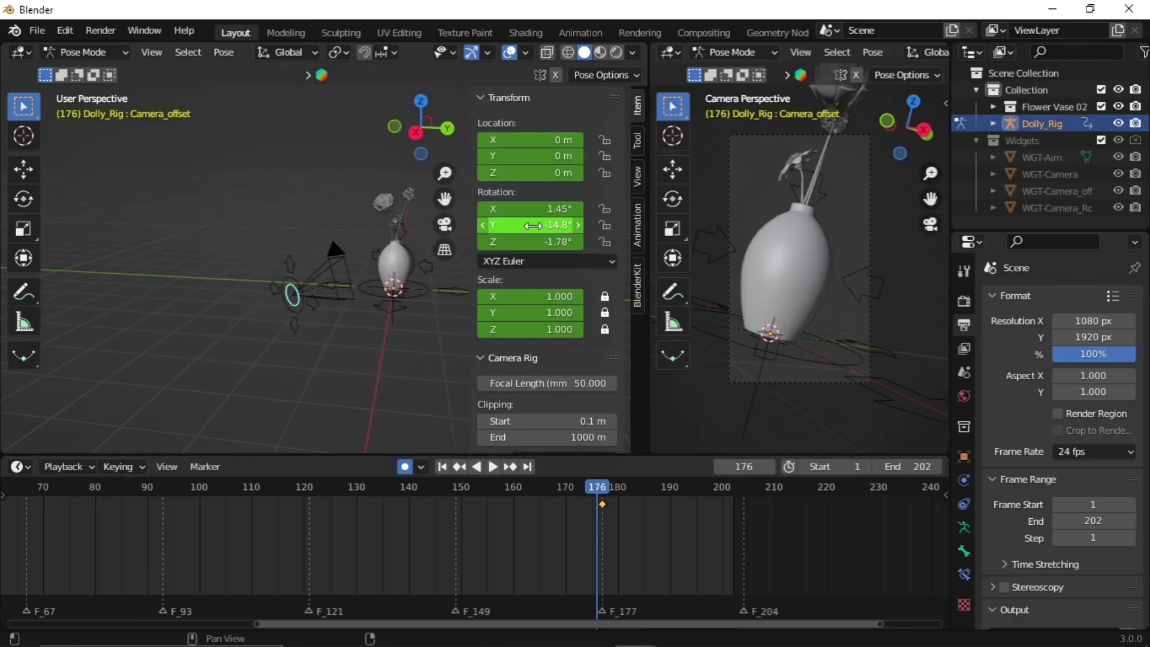
click(530, 210)
text(0)
key(Return)
key(ctrl+z)
- Set the Camera_offset control's Y rotation to 0° at frame 176 and hide its transform values
click(536, 226)
text(0)
key(Return)
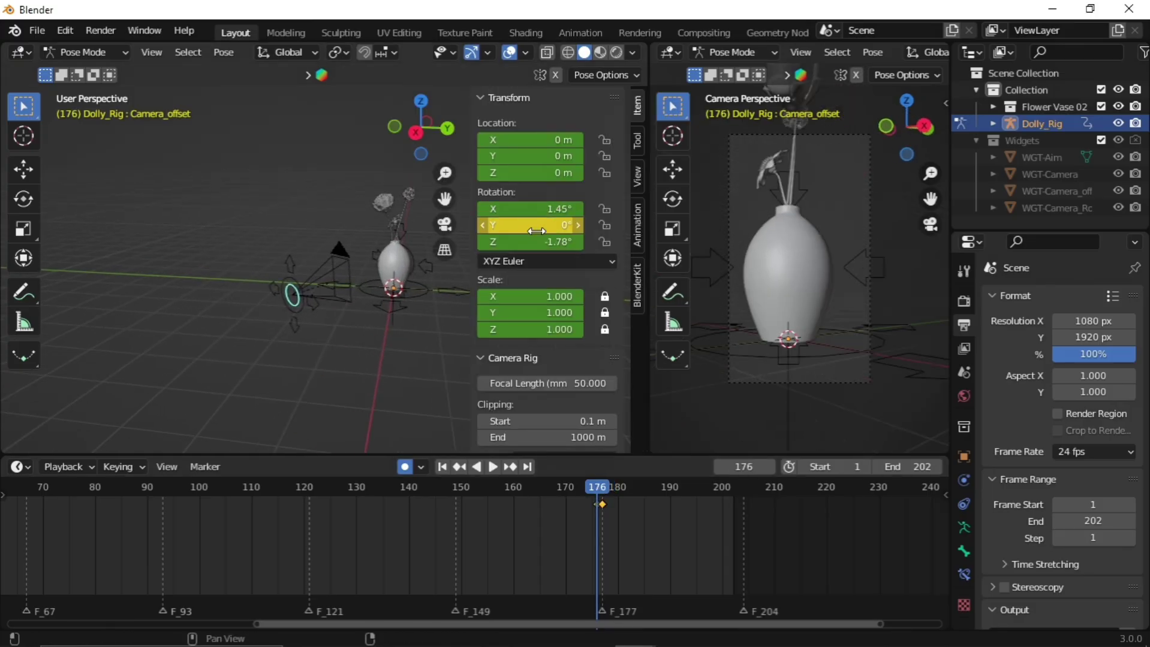
mouse_move(598, 490)
mouse_down()
mouse_move(613, 490)
mouse_move(601, 490)
mouse_up()
key(n)
- Select the Camera control and play back the animation from frame 177
ctrl+middle_drag(418, 335, 496, 423)
click(400, 200)
middle_drag(446, 371, 466, 391)
key(space)
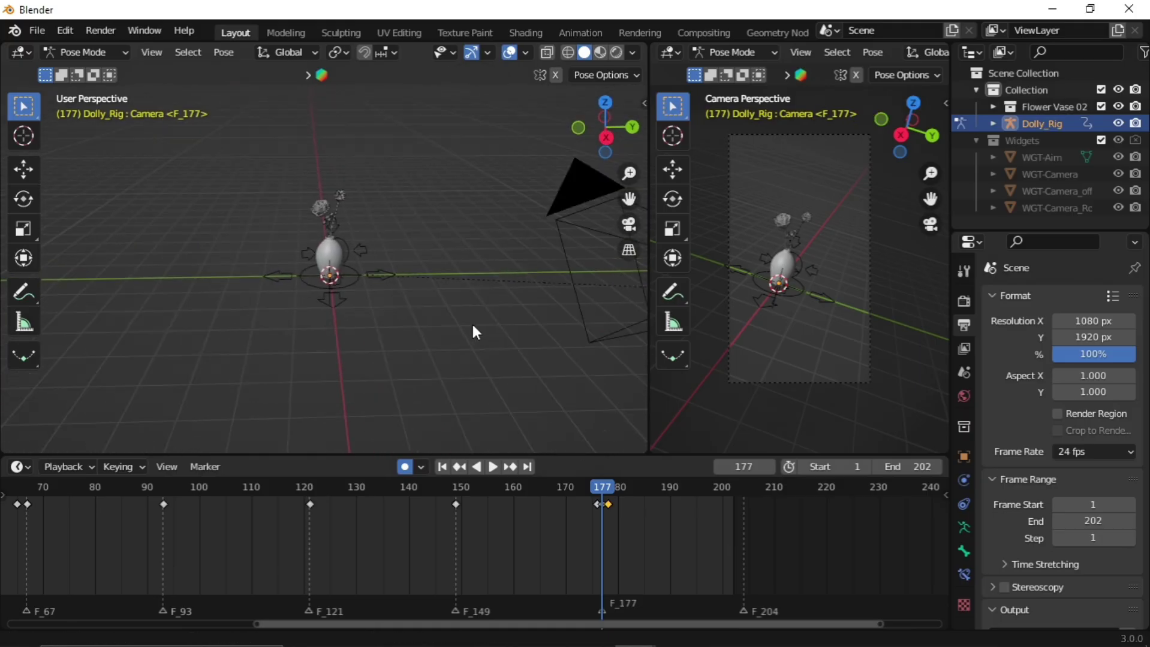
click(601, 491)
key(space)
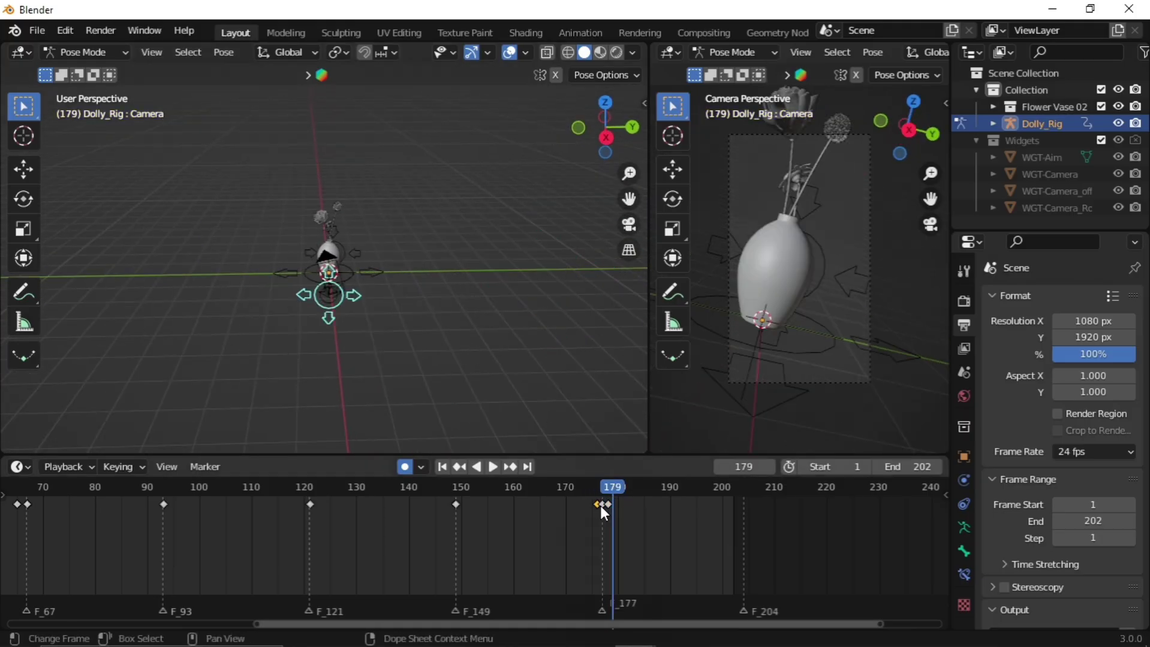
- Shift the Camera keyframe from frame 178 to frame 202 and play the whole animation
drag(608, 504, 734, 521)
mouse_move(689, 490)
mouse_down()
mouse_move(555, 490)
mouse_move(620, 507)
mouse_move(736, 490)
mouse_move(602, 495)
mouse_move(675, 495)
mouse_up()
click(603, 505)
mouse_move(603, 506)
mouse_down()
mouse_move(701, 505)
mouse_move(601, 519)
mouse_up()
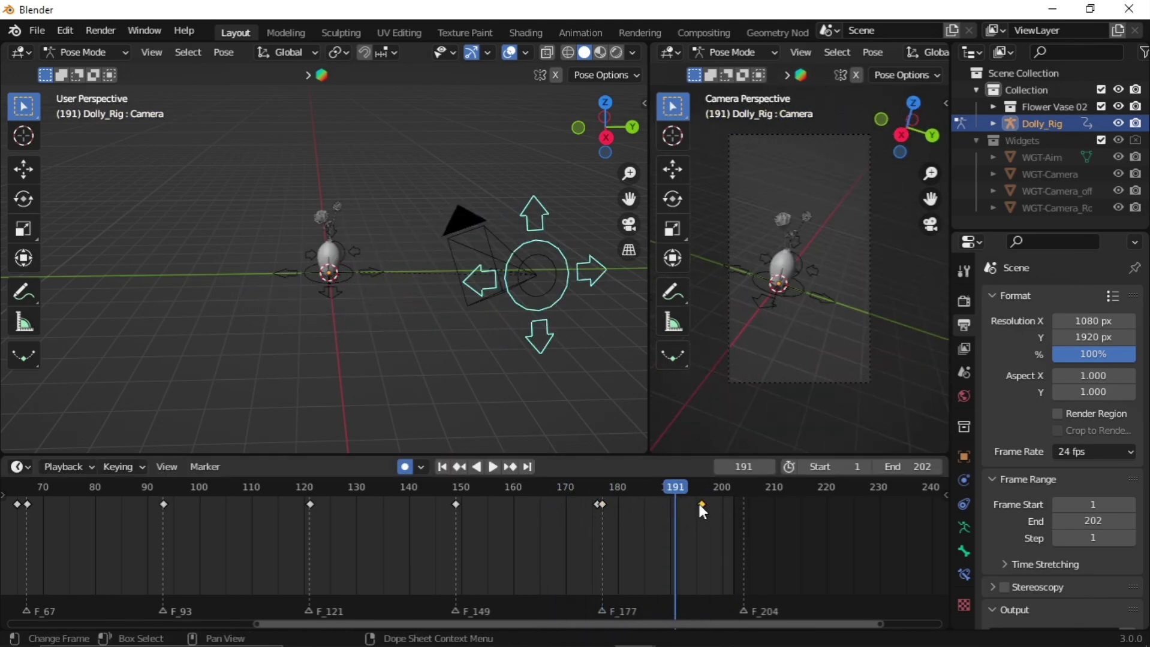
drag(701, 506, 733, 506)
key(space)
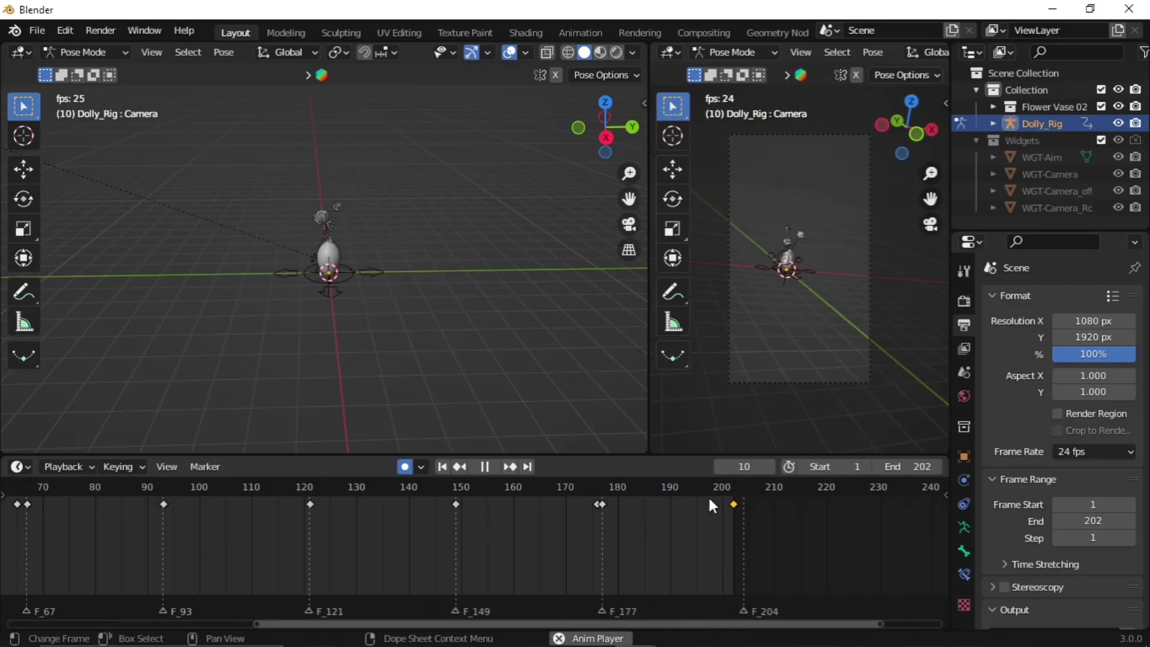
- Stop the playback and save the project in Documents as Flower Pot Animation
key(space)
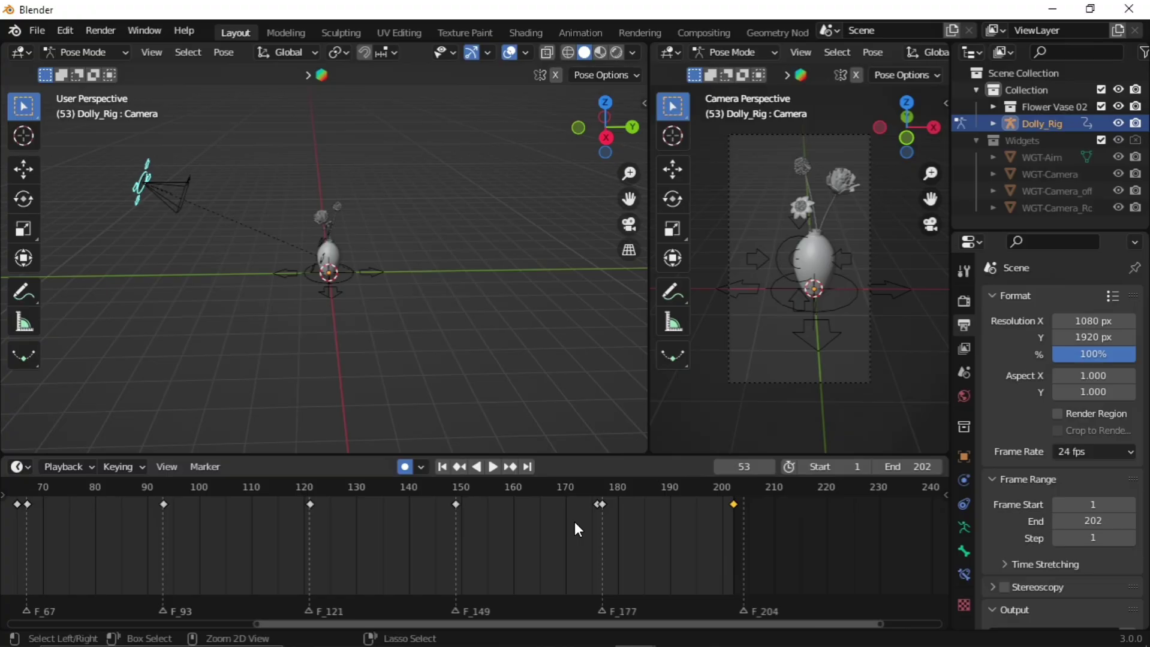
key(ctrl+s)
text(Flower Pot)
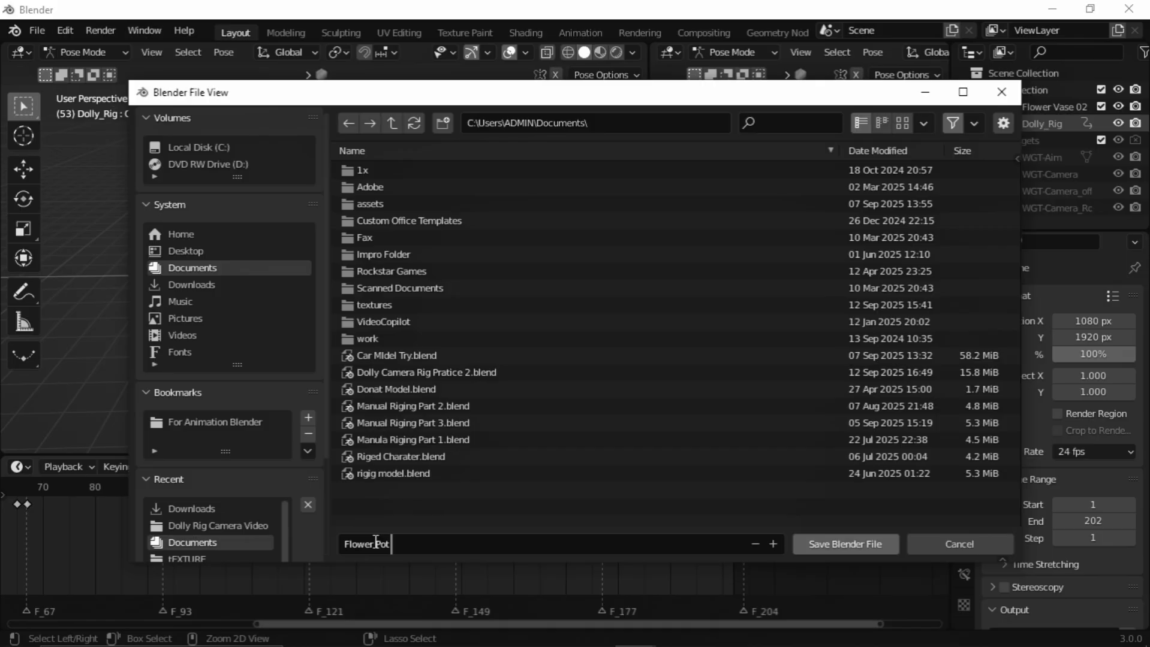
text(Animation)
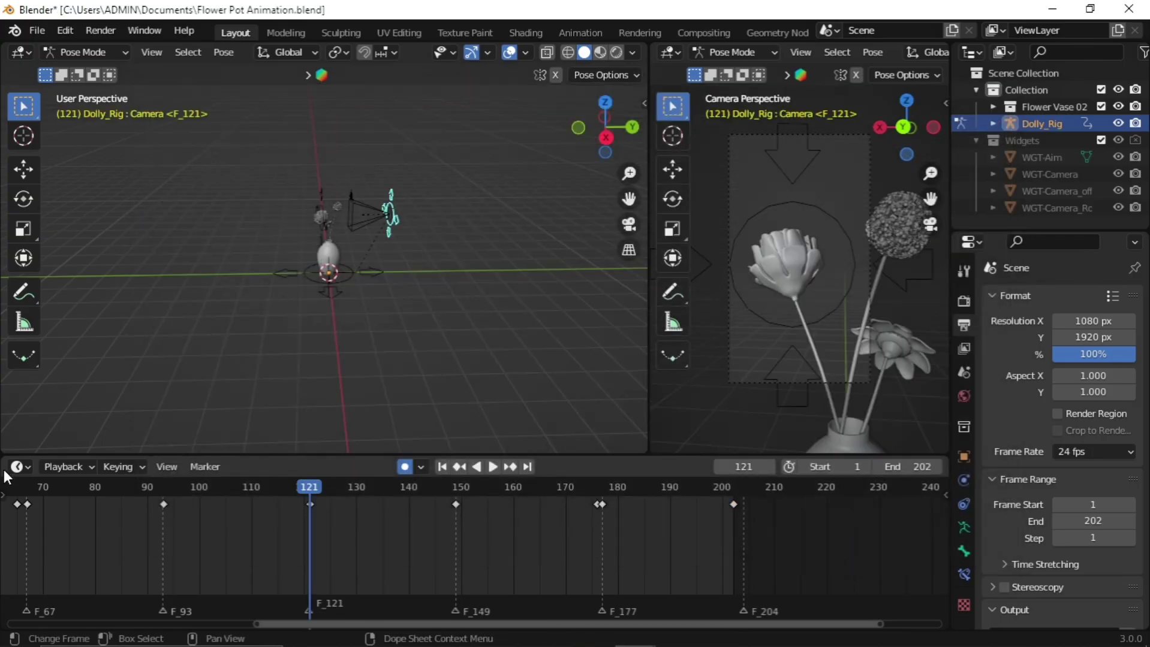
- Switch the timeline to the Graph Editor and merge the two 3D viewports into one
click(20, 467)
click(259, 339)
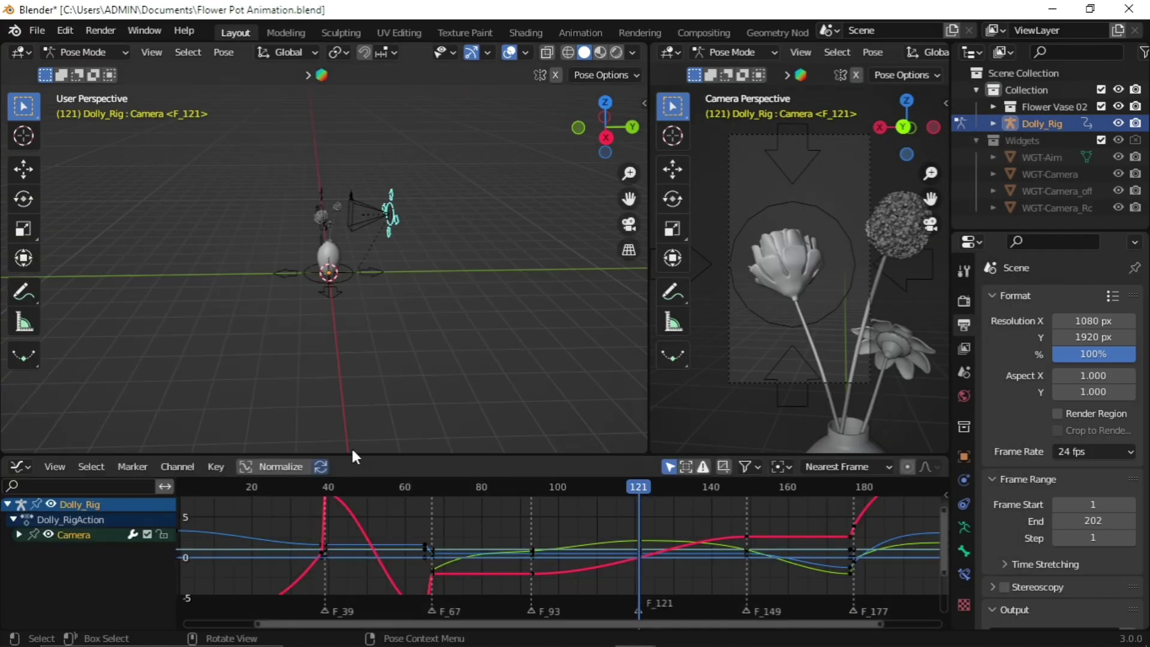
click(656, 298)
right_click(648, 398)
click(648, 398)
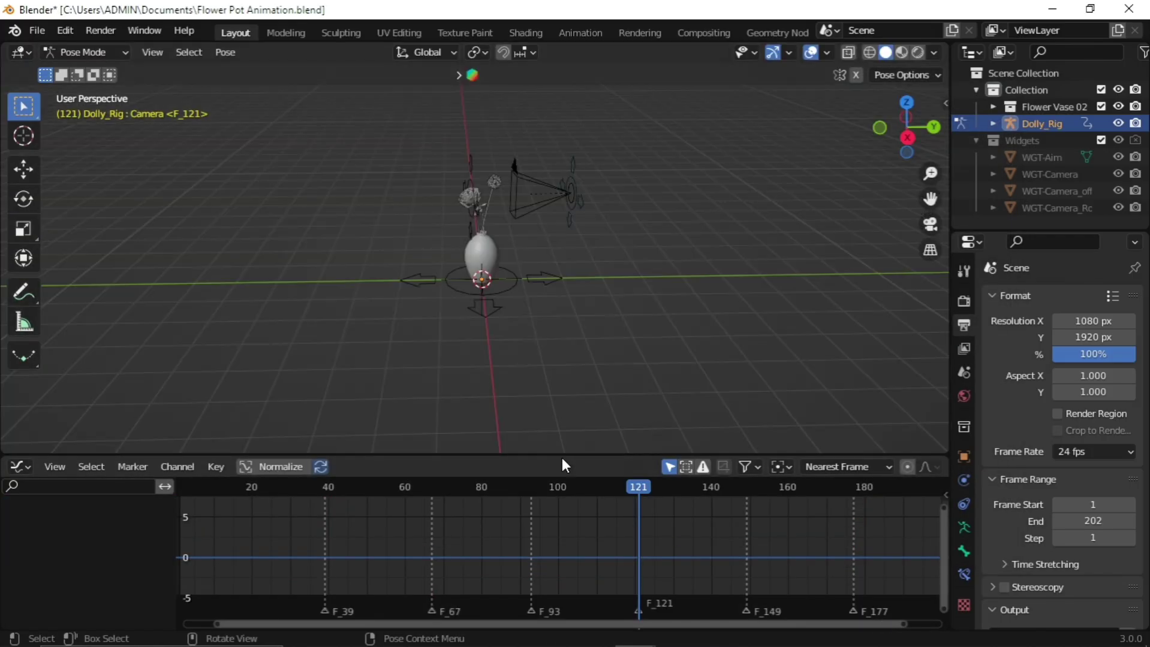
- Enlarge the Graph Editor area and select the rig's Camera and Camera_offset controls together
drag(562, 456, 556, 336)
middle_drag(558, 199, 623, 157)
shift+middle_drag(624, 157, 615, 230)
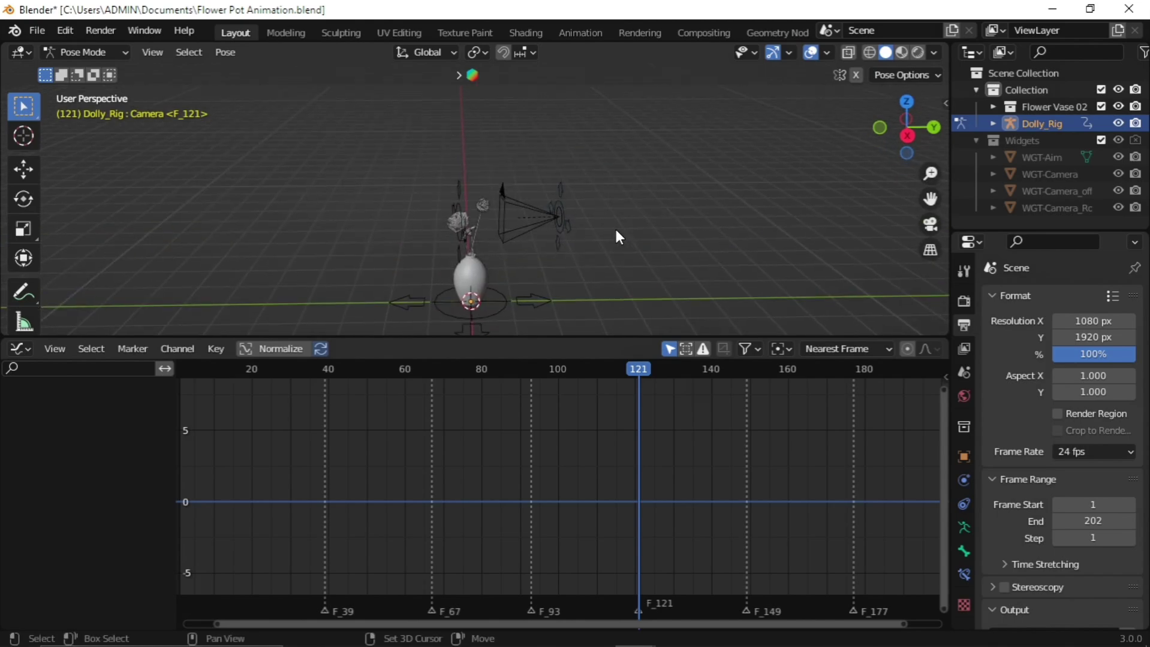
drag(528, 175, 604, 260)
click(604, 259)
drag(562, 200, 612, 267)
drag(532, 178, 603, 257)
mouse_move(600, 338)
mouse_down()
mouse_move(600, 306)
mouse_move(617, 326)
mouse_up()
shift+middle_drag(647, 254, 690, 201)
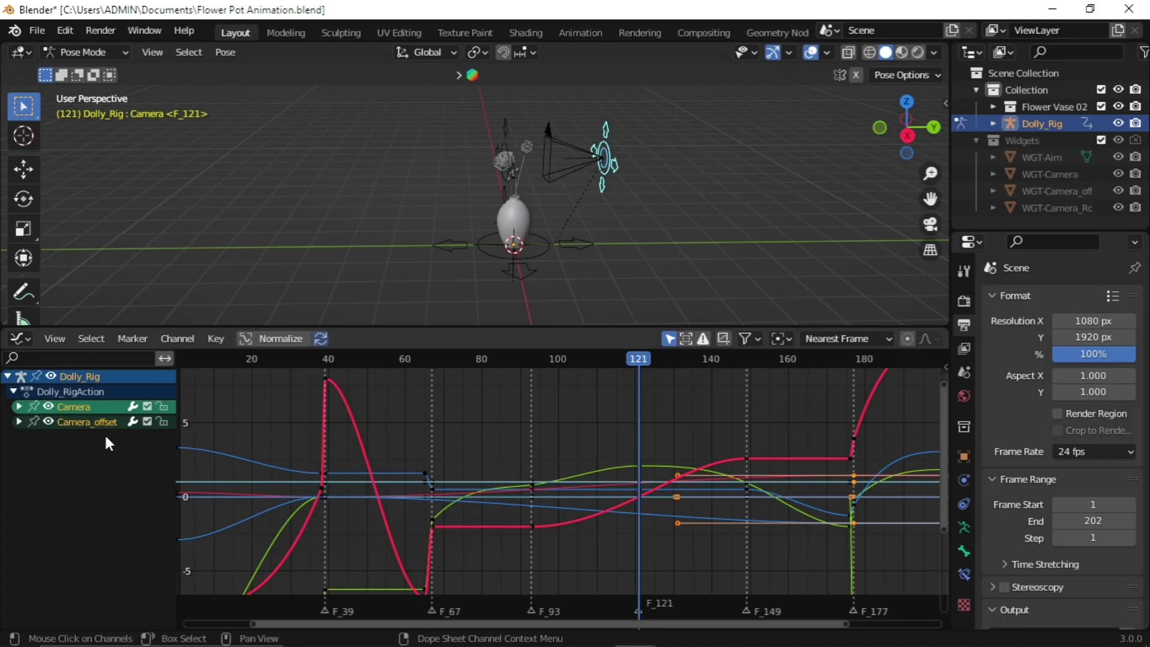
- Expand the Camera channels and leave only the X Location curve visible
click(19, 407)
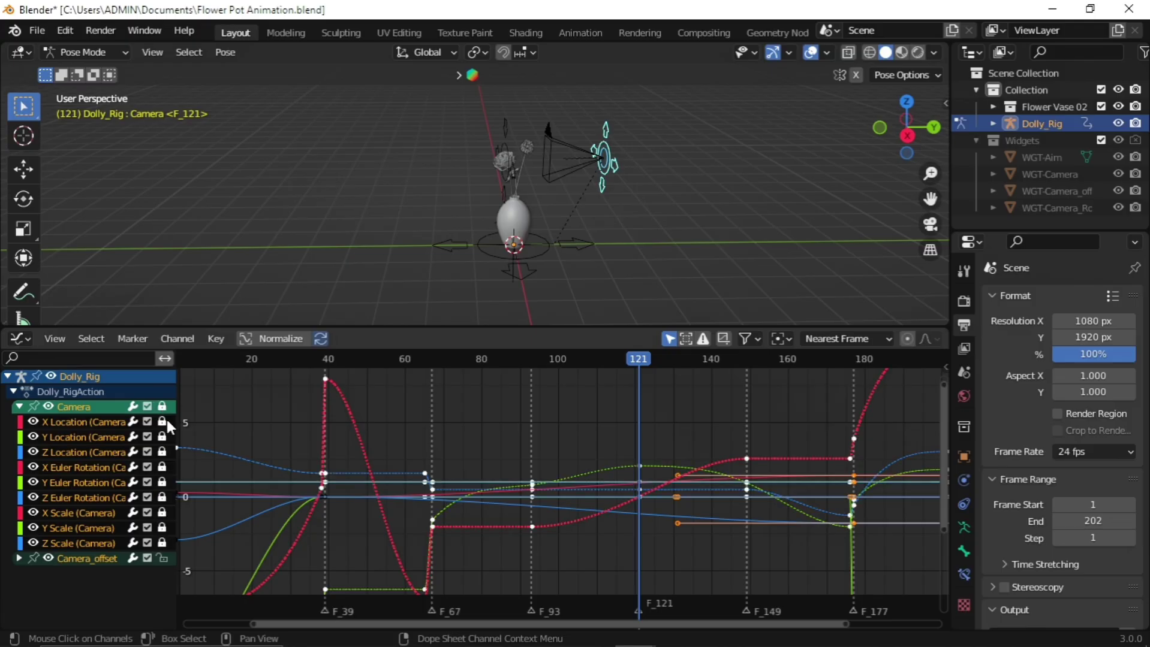
click(210, 368)
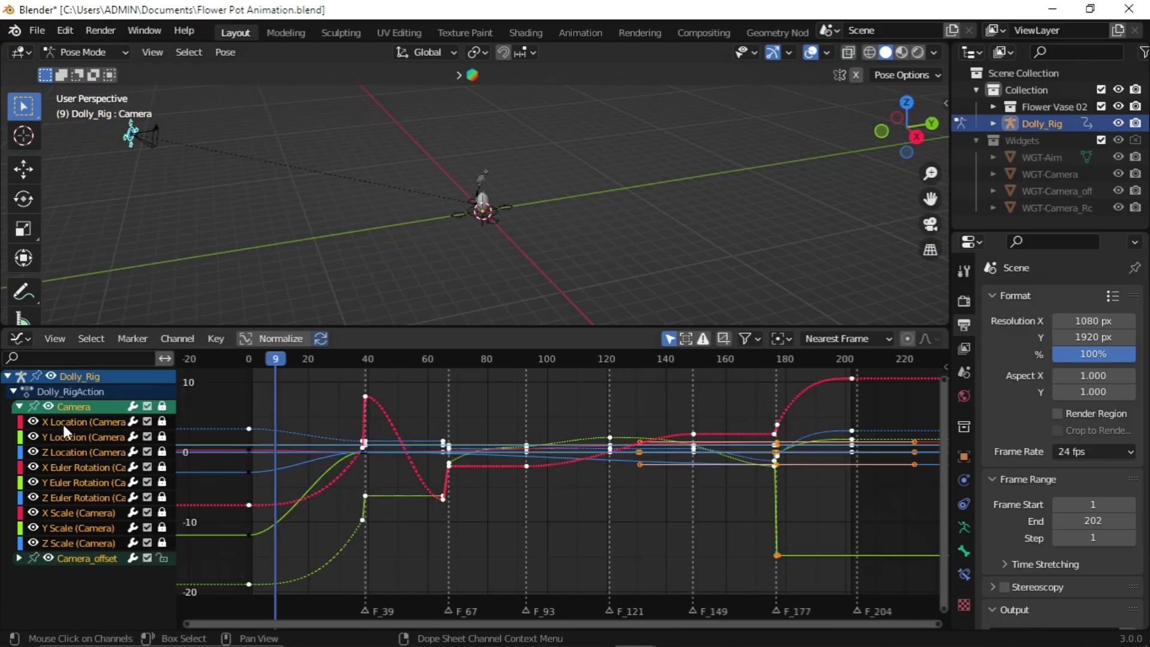
click(33, 422)
drag(33, 428, 45, 552)
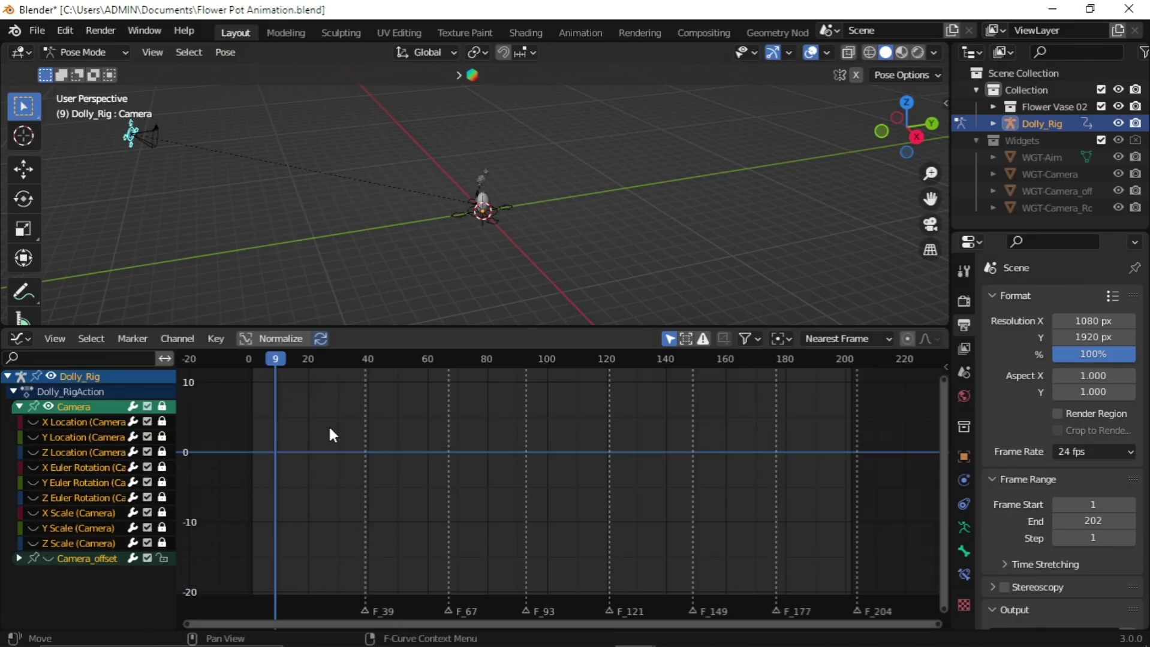
click(33, 423)
- Fit the X Location curve in view, select its frame 39 keyframe and play back the motion around it
drag(273, 358, 454, 393)
key(Home)
click(397, 394)
click(408, 361)
drag(407, 363, 382, 367)
key(space)
key(space)
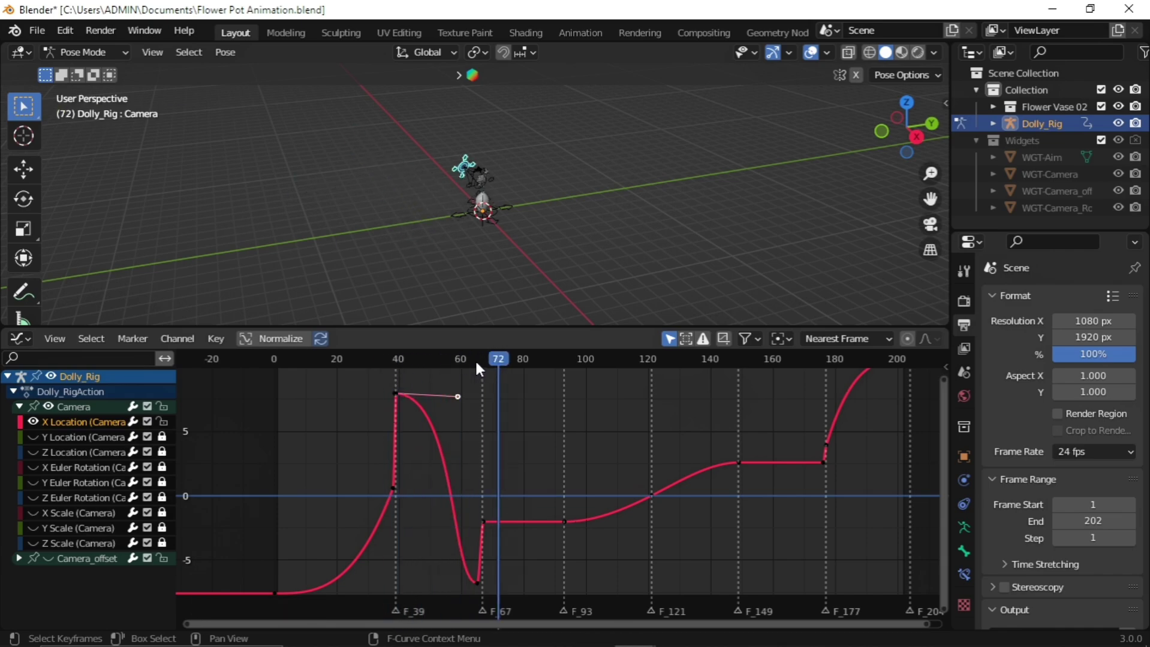
- Steepen the X Location curve just after frame 39 with its outgoing handle, and adjust the outgoing handle at frame 67
drag(476, 363, 357, 368)
key(space)
key(space)
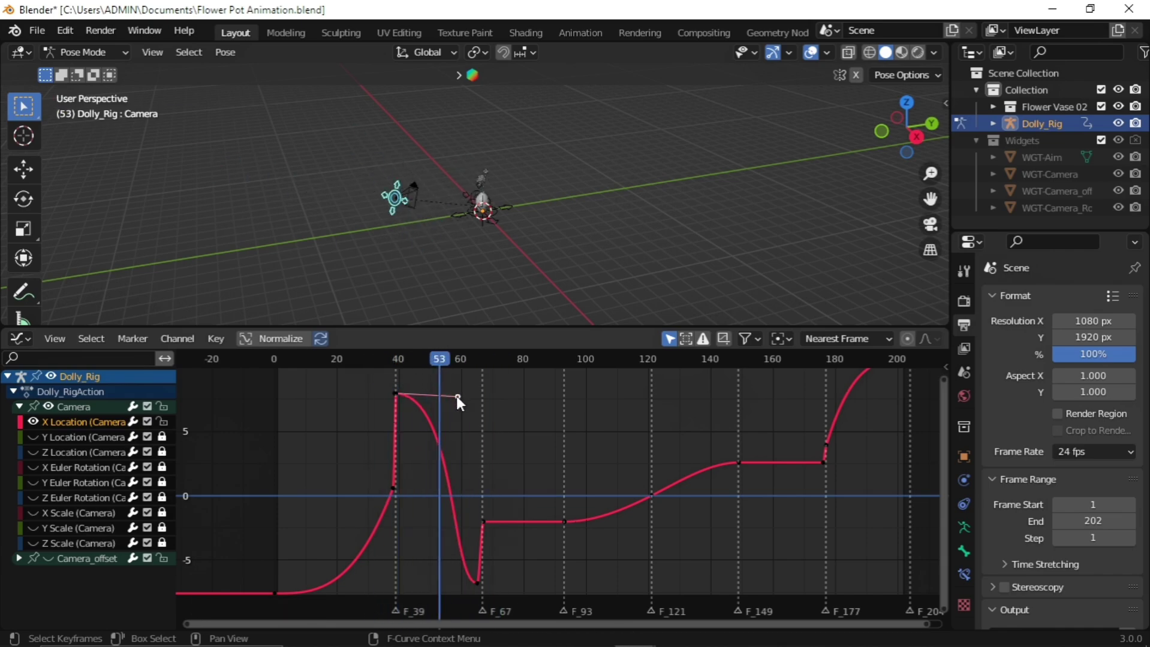
drag(456, 396, 374, 478)
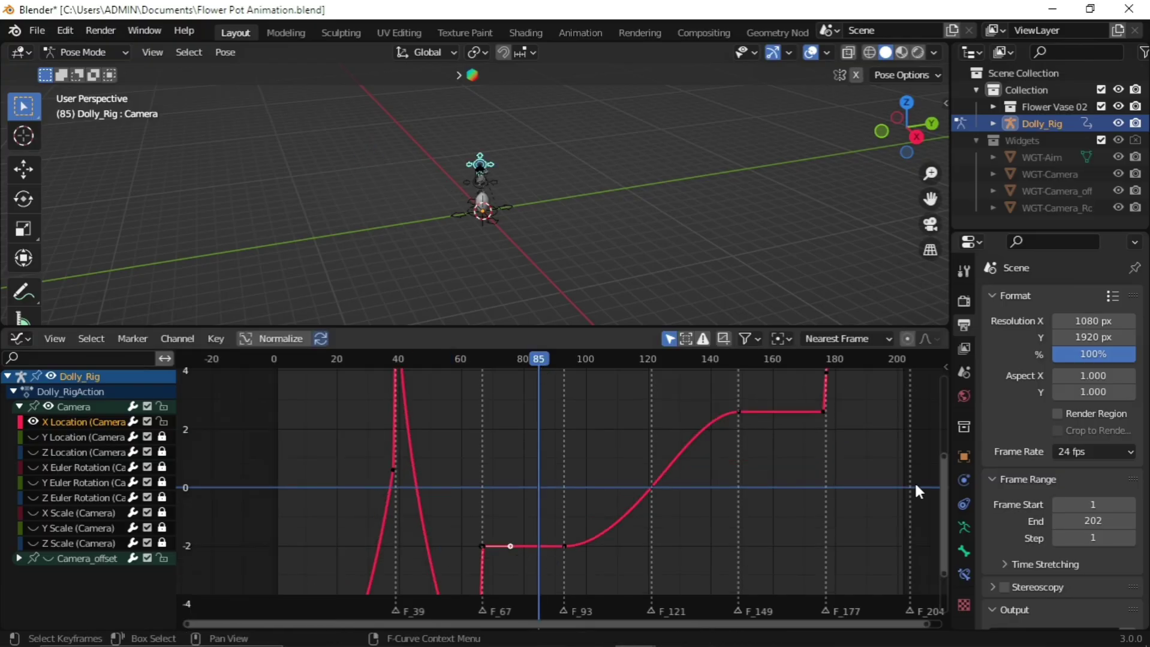
drag(943, 454, 934, 533)
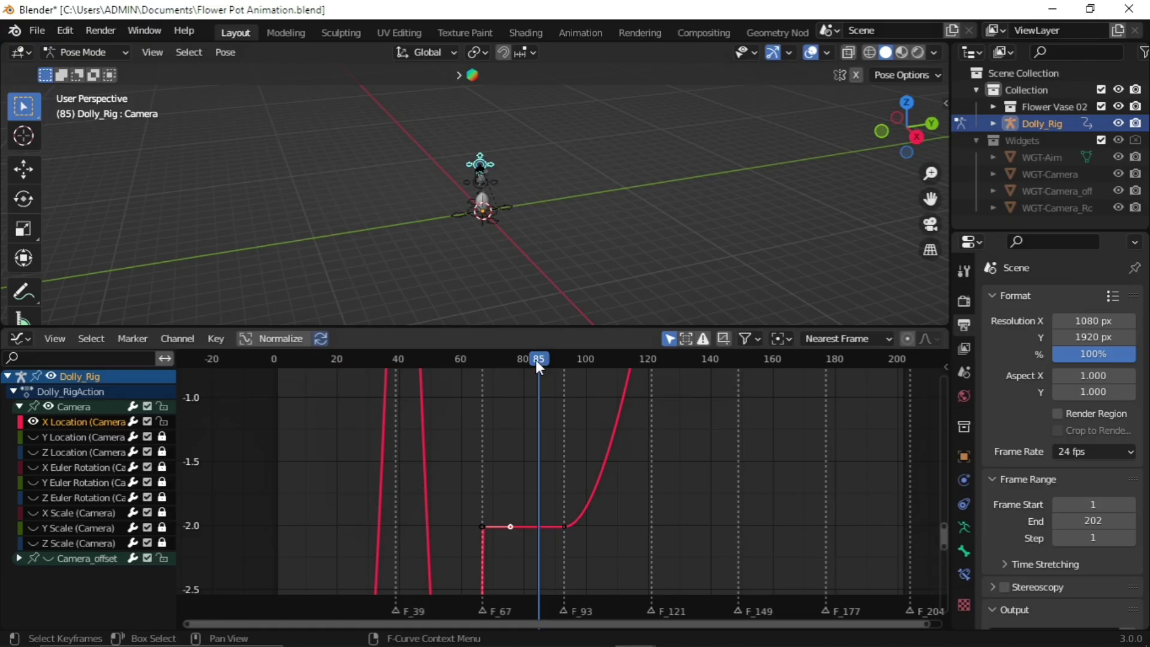
drag(536, 359, 511, 526)
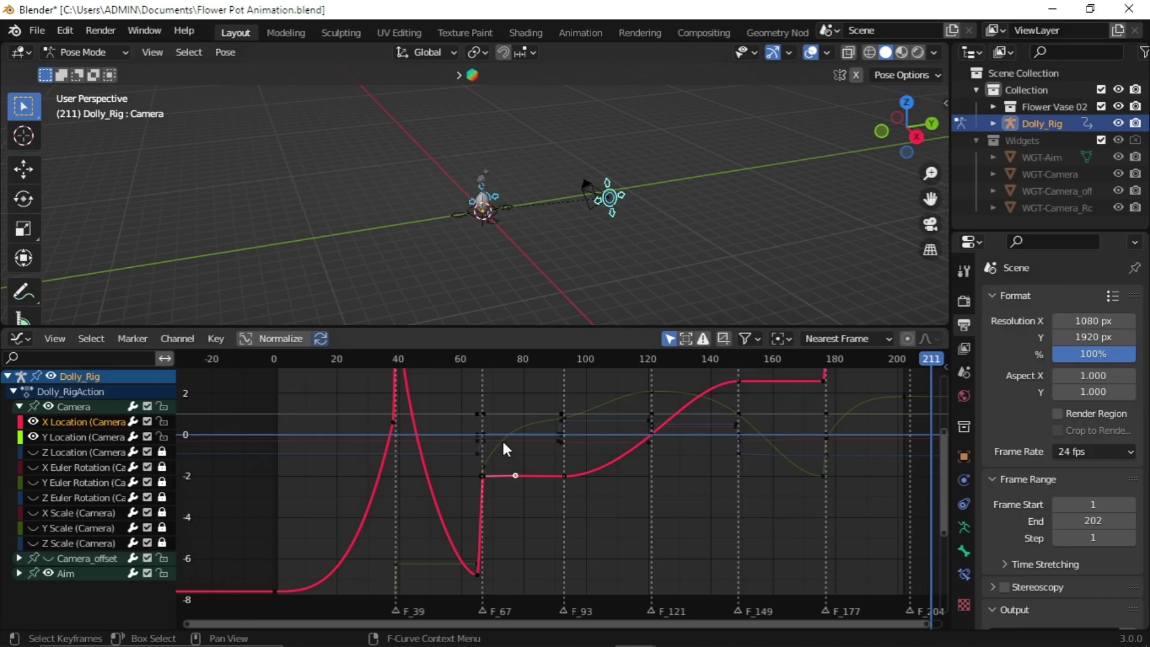
- Set the Y Location curve's outgoing handle at frame 67 to Free and pull it back over the keyframe for a steeper rise
click(501, 442)
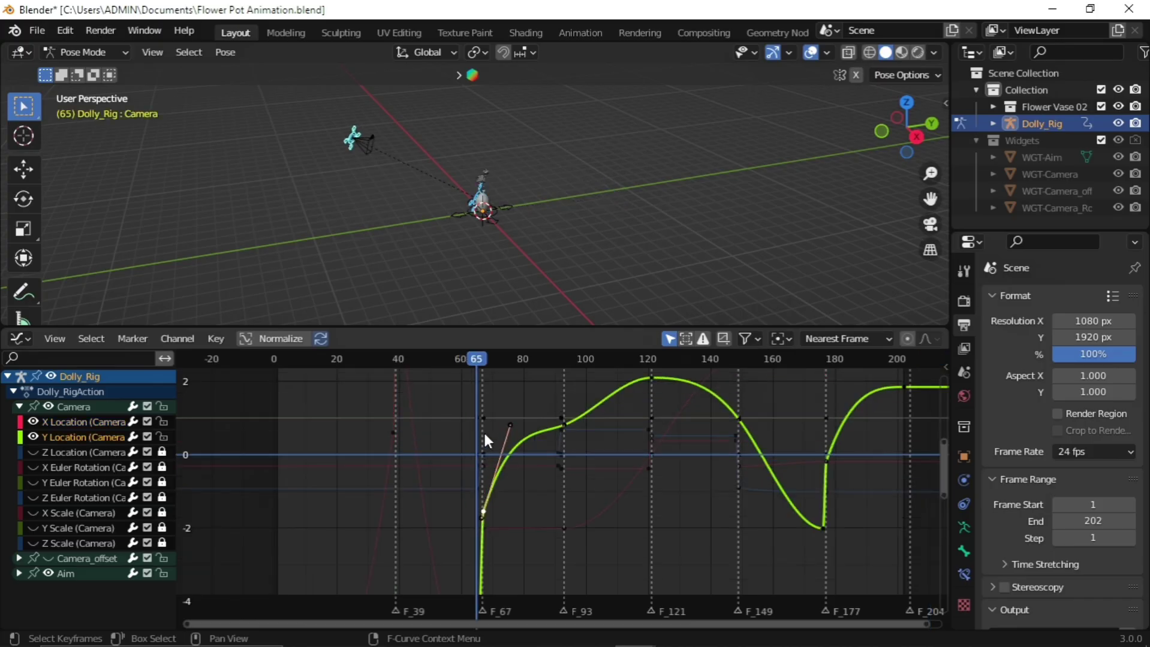
drag(484, 431, 508, 444)
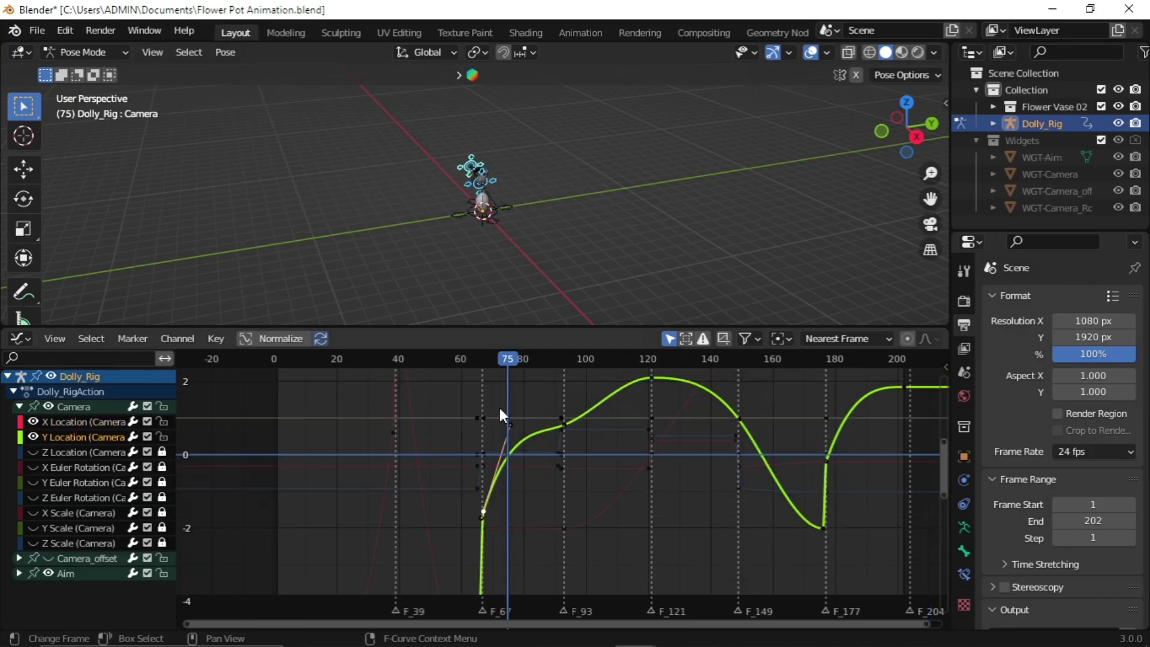
click(509, 424)
key(g)
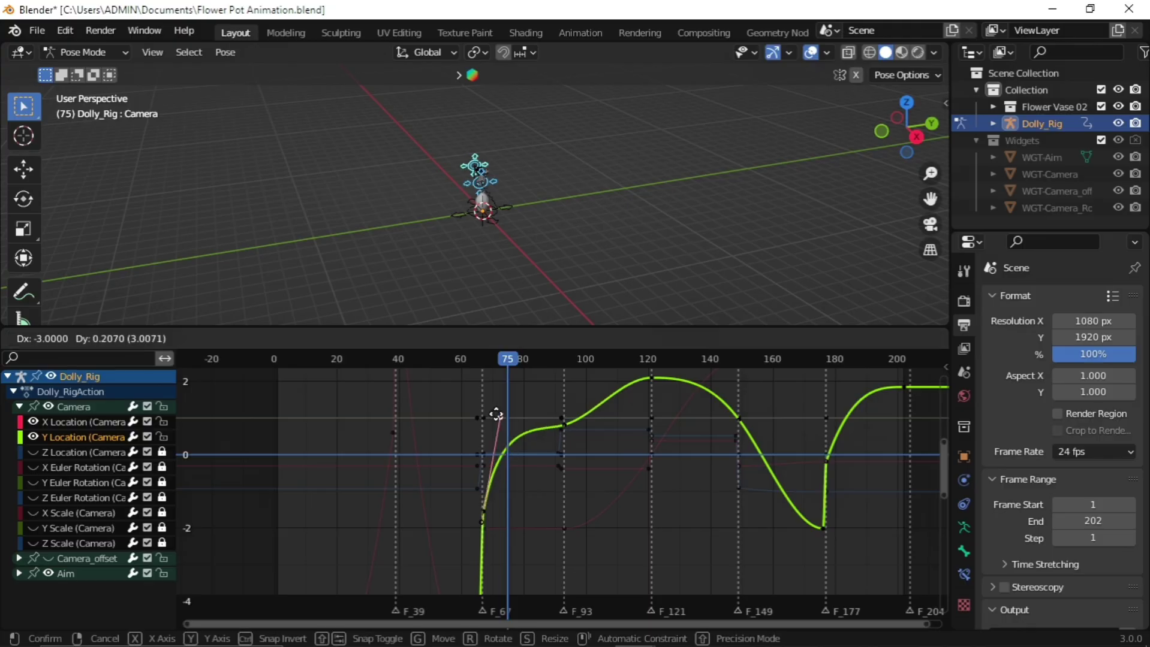
key(Escape)
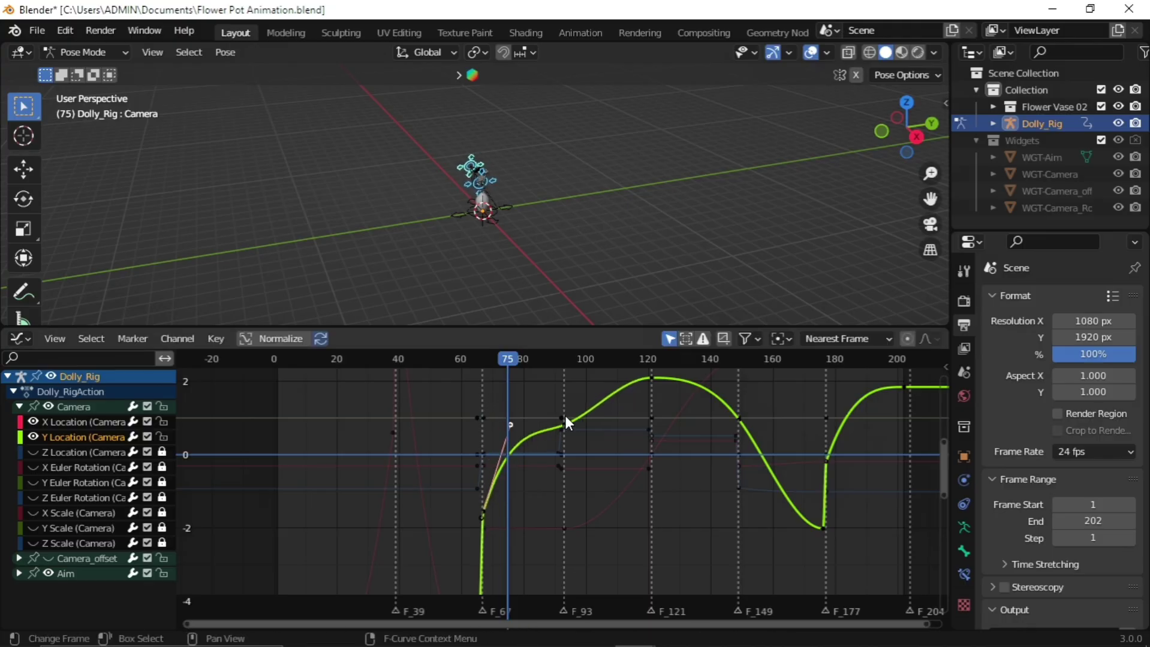
right_click(508, 425)
mouse_move(456, 485)
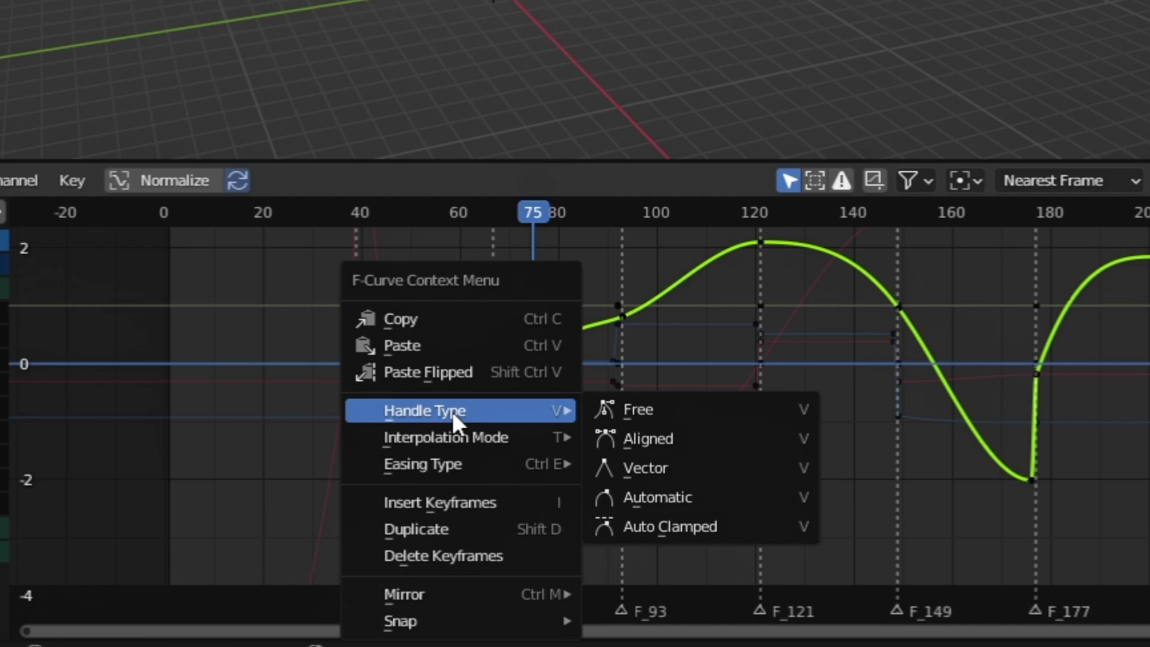
click(678, 415)
drag(510, 424, 479, 417)
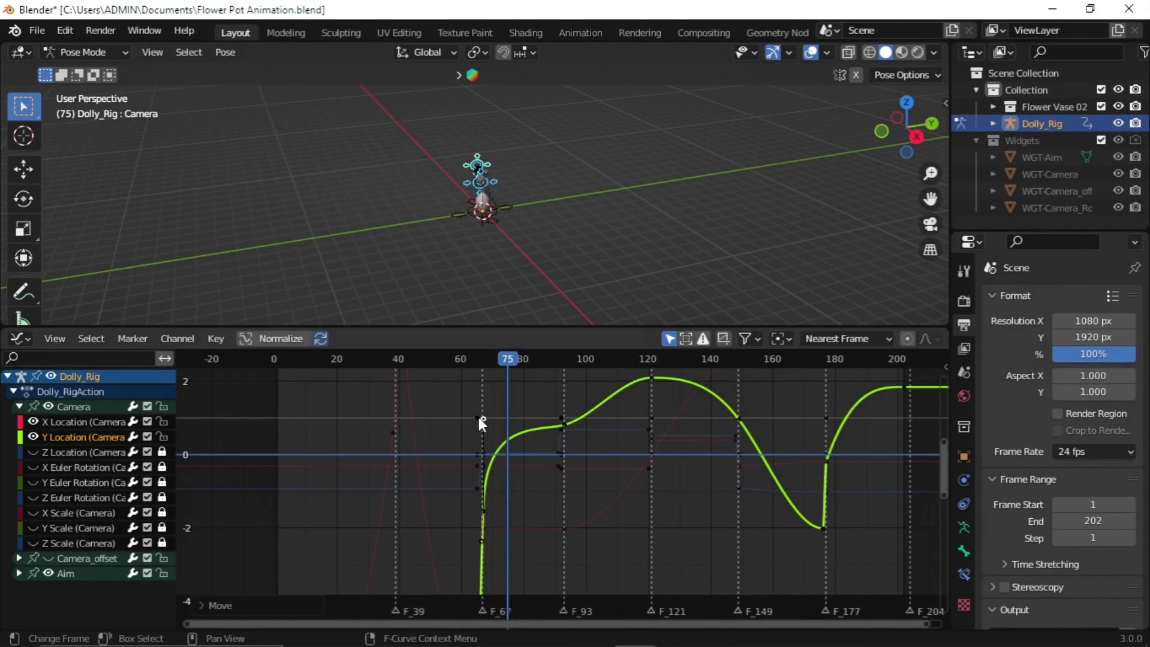
- Set the X Location curve's incoming handle at frame 121 and outgoing handle at frame 93 to Free
drag(486, 360, 642, 358)
click(81, 422)
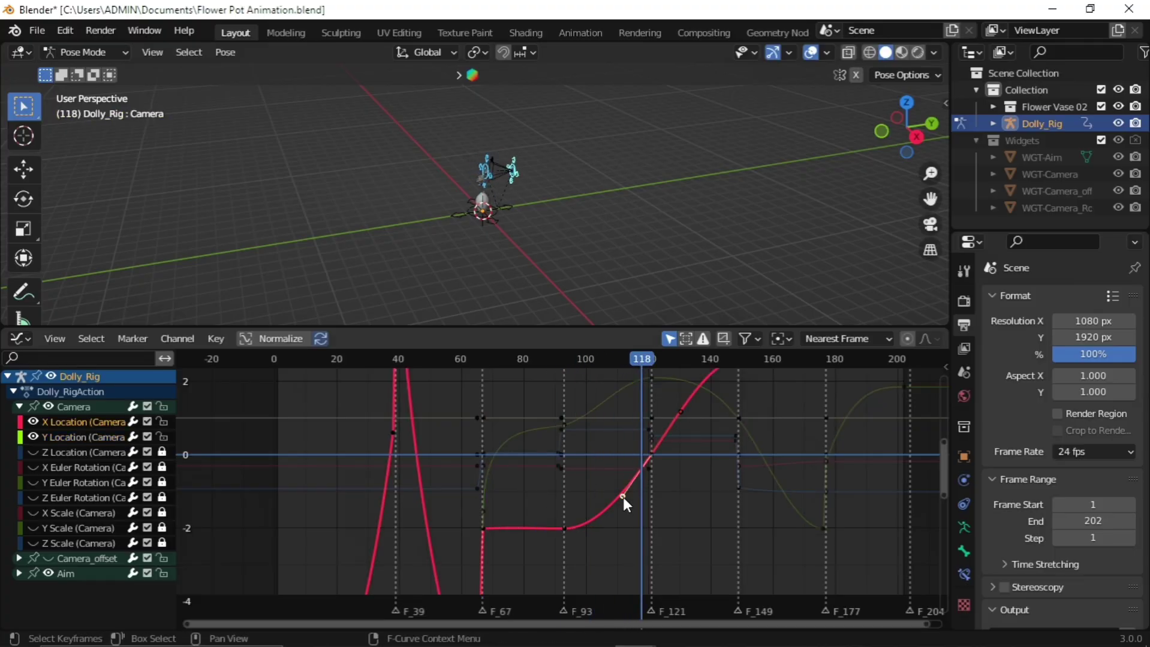
right_click(622, 497)
mouse_move(623, 498)
click(711, 497)
click(564, 528)
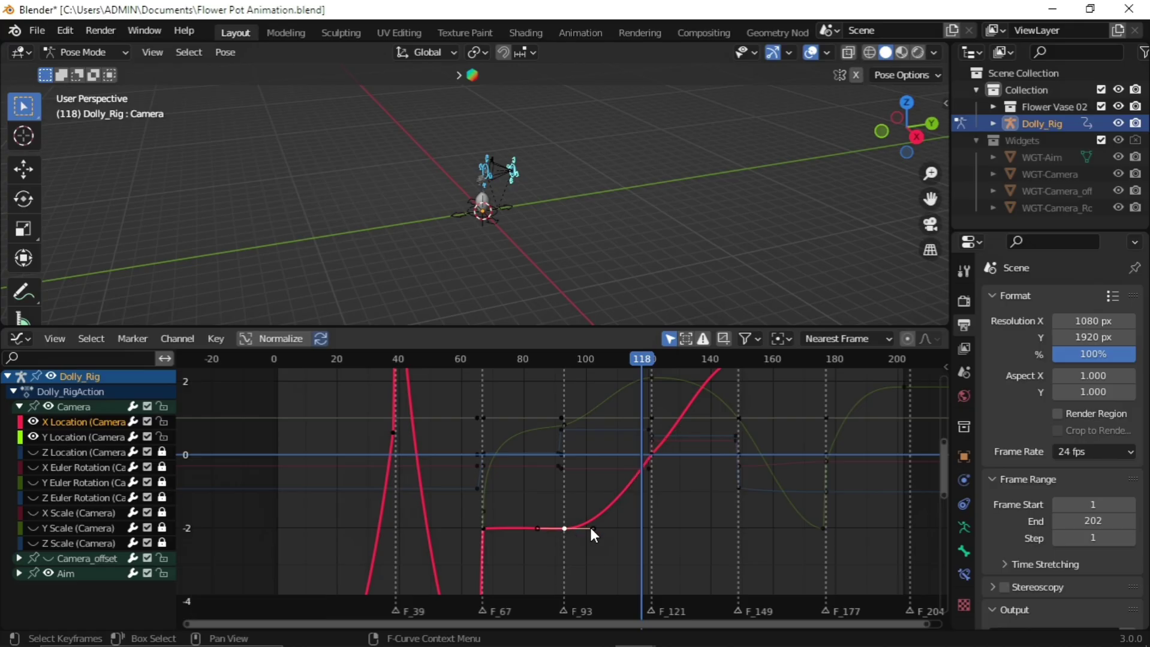
click(592, 529)
right_click(593, 526)
click(675, 496)
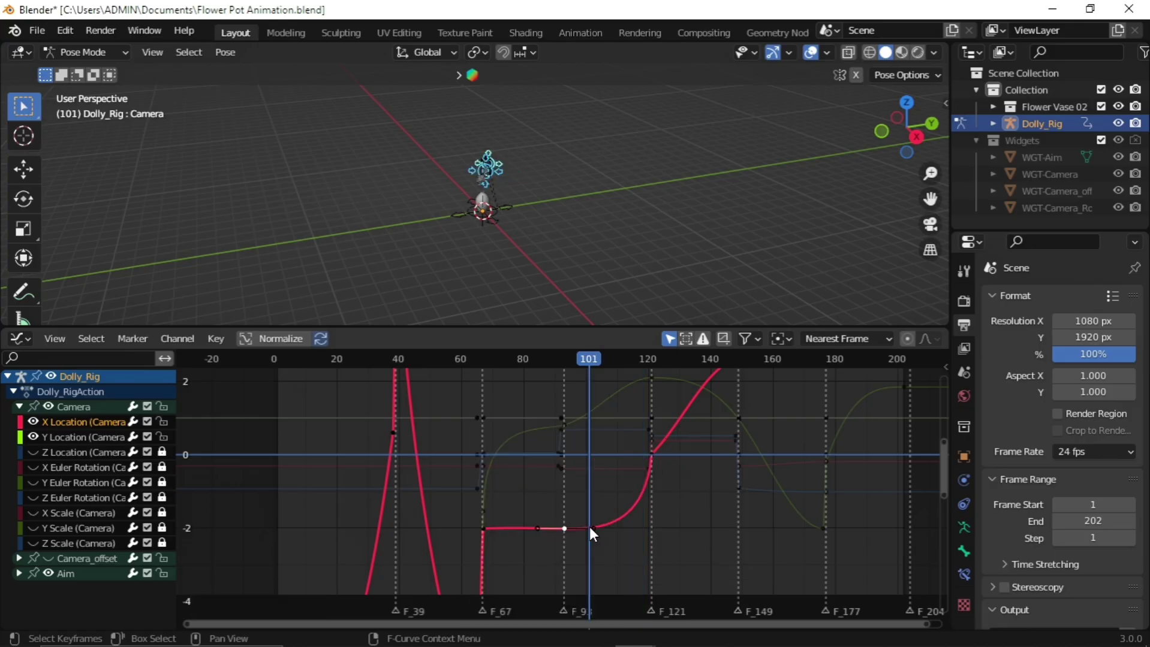
- Raise the X Location curve's outgoing handle at frame 93 above the keyframe for a fast start
click(589, 526)
key(g)
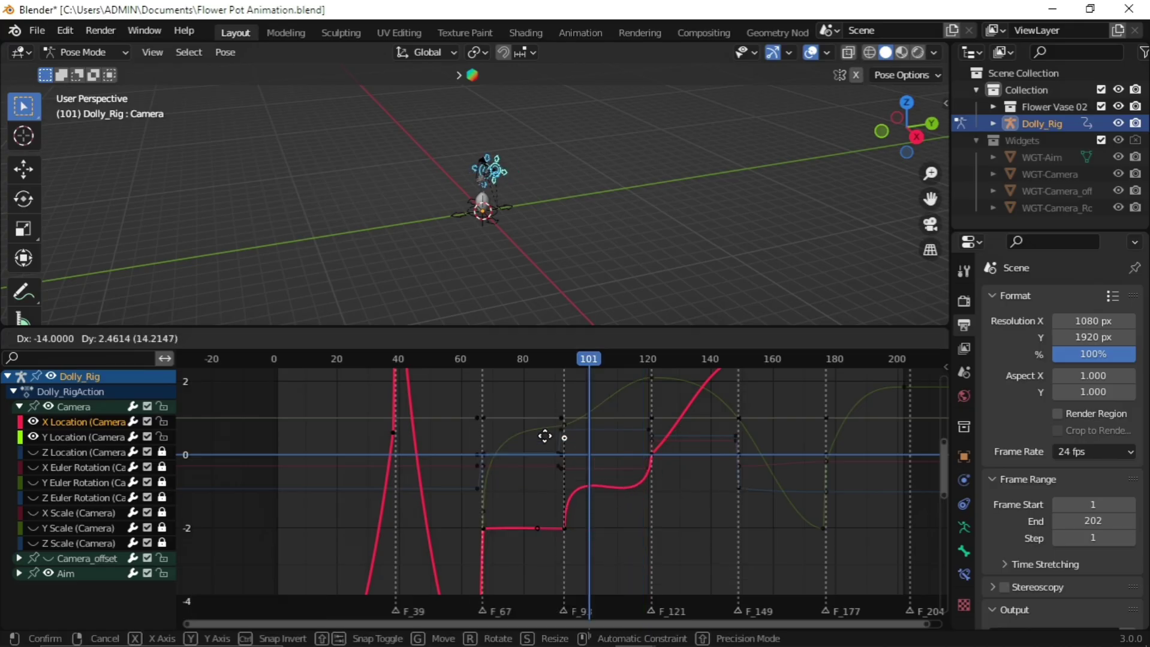
click(544, 436)
- Raise the X Location curve's incoming handle at frame 121 level with its keyframe for a soft stop
click(641, 471)
click(626, 484)
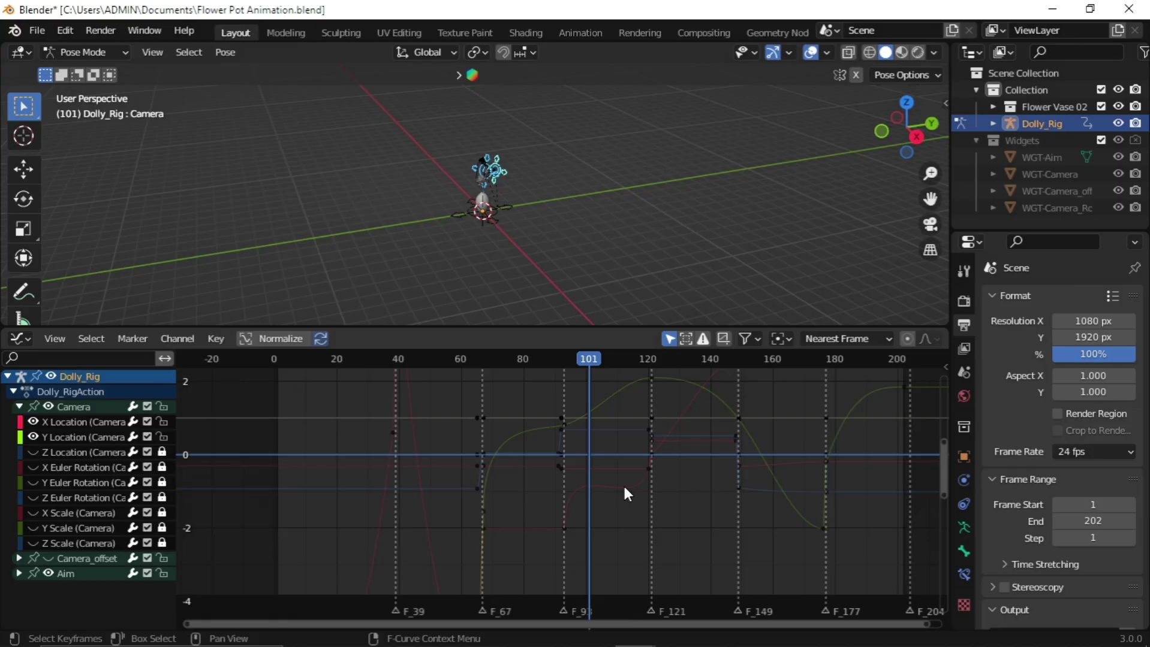
click(566, 528)
click(650, 454)
click(644, 531)
key(g)
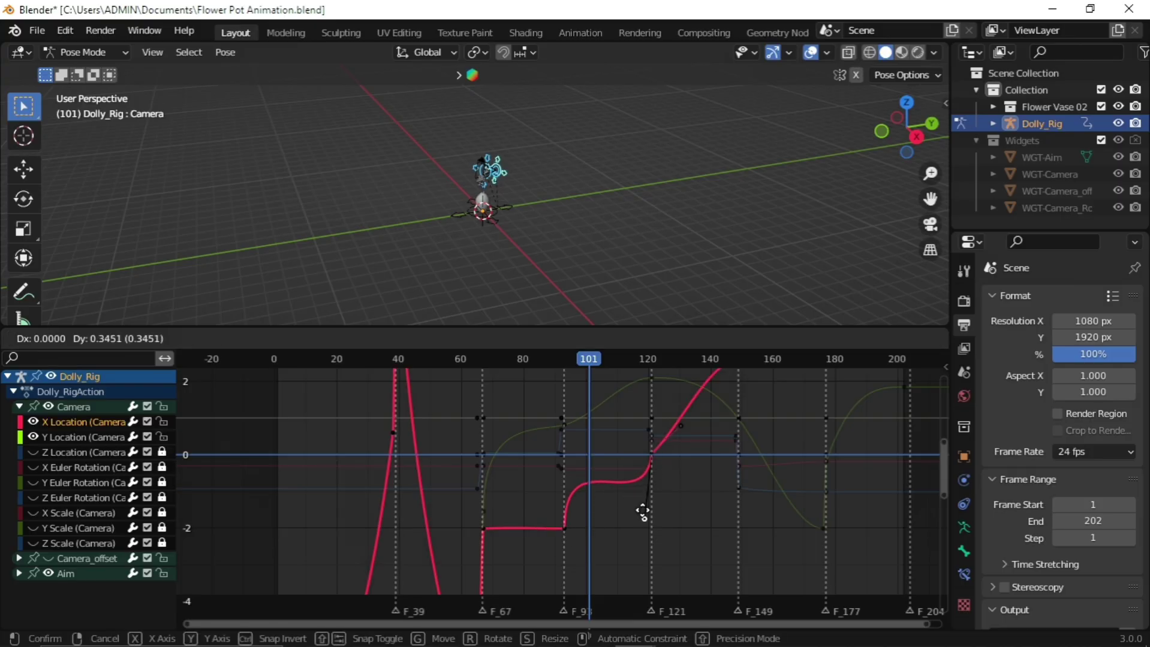
click(645, 456)
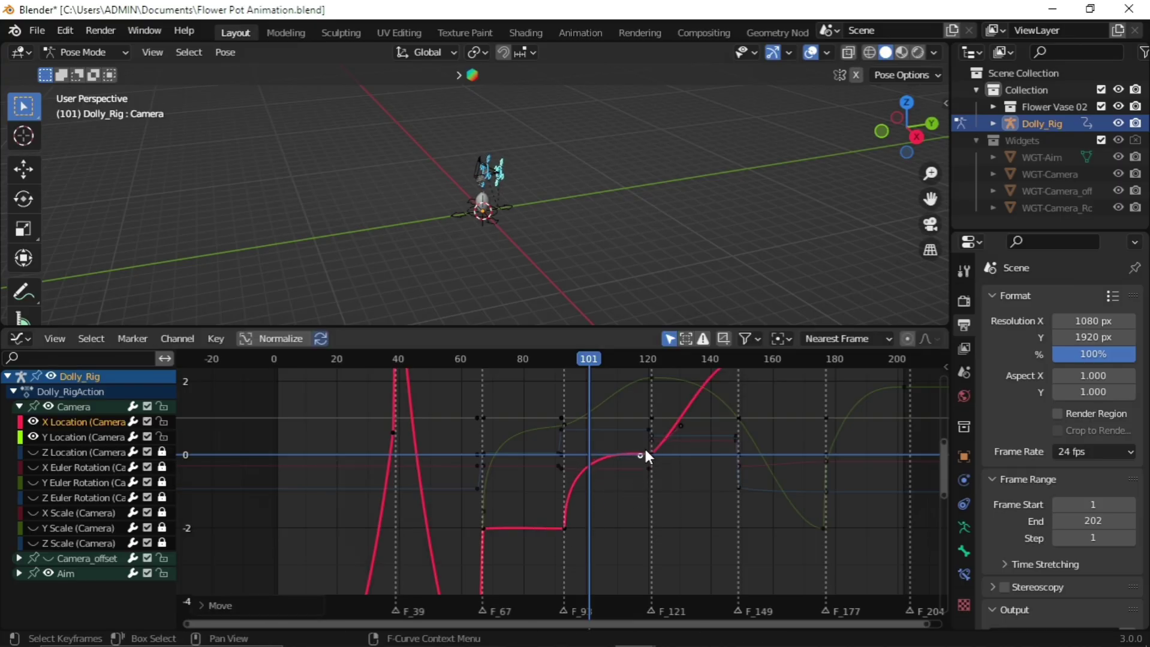
- Play back the eased motion and scrub from frame 55 to frame 95 in the camera view
key(space)
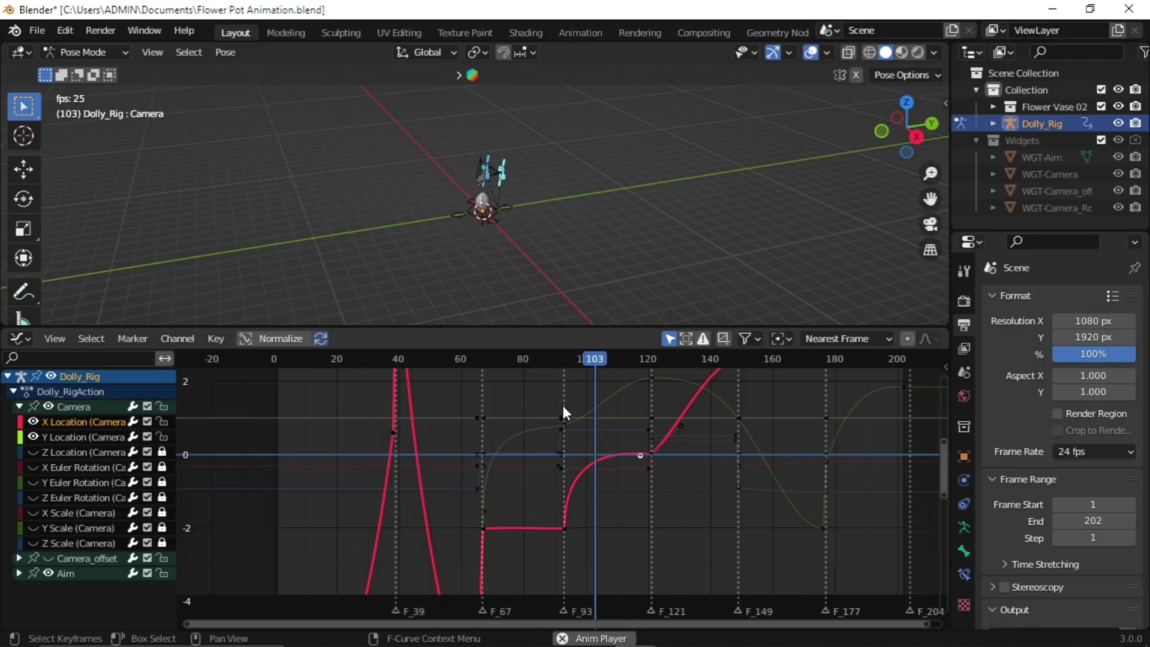
key(Escape)
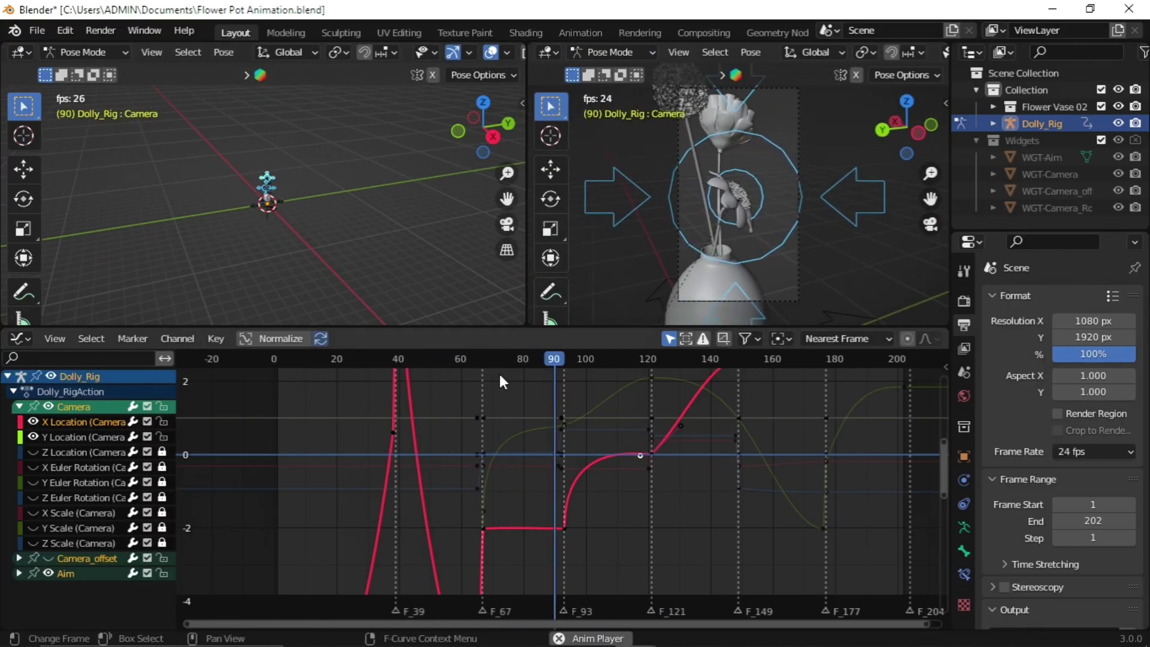
click(447, 358)
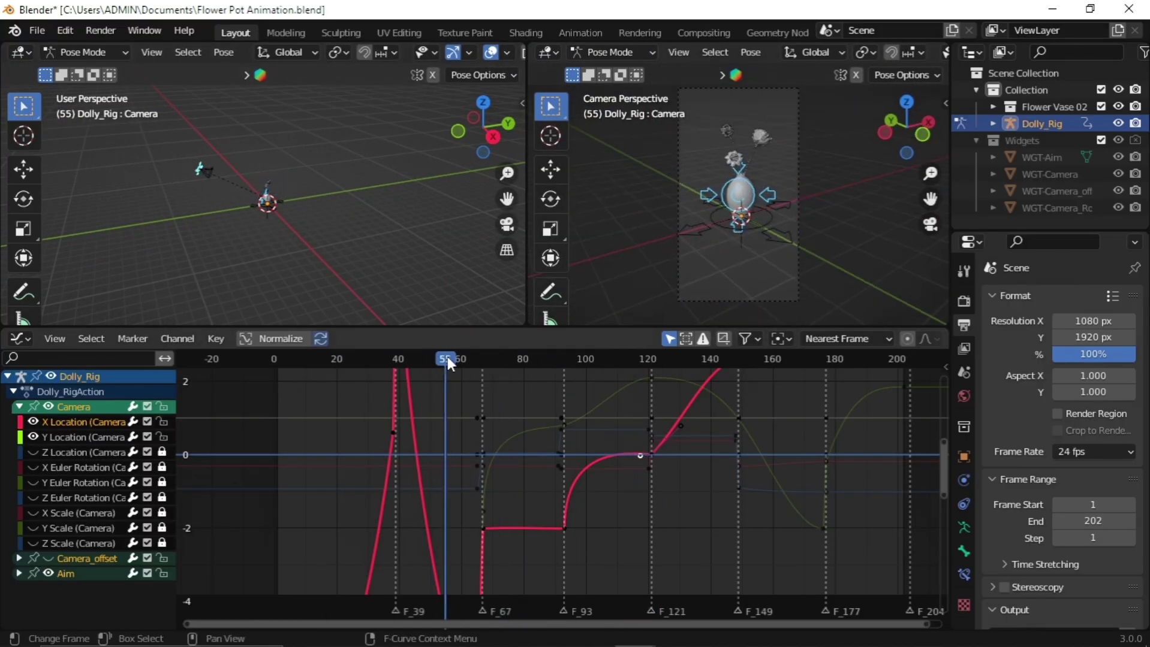
drag(448, 362, 571, 386)
- Try repositioning the X Location curve's outgoing handle at frame 93 and scrub back to frame 66
mouse_move(564, 522)
ctrl+middle_down()
mouse_move(595, 480)
mouse_move(577, 515)
ctrl+middle_up()
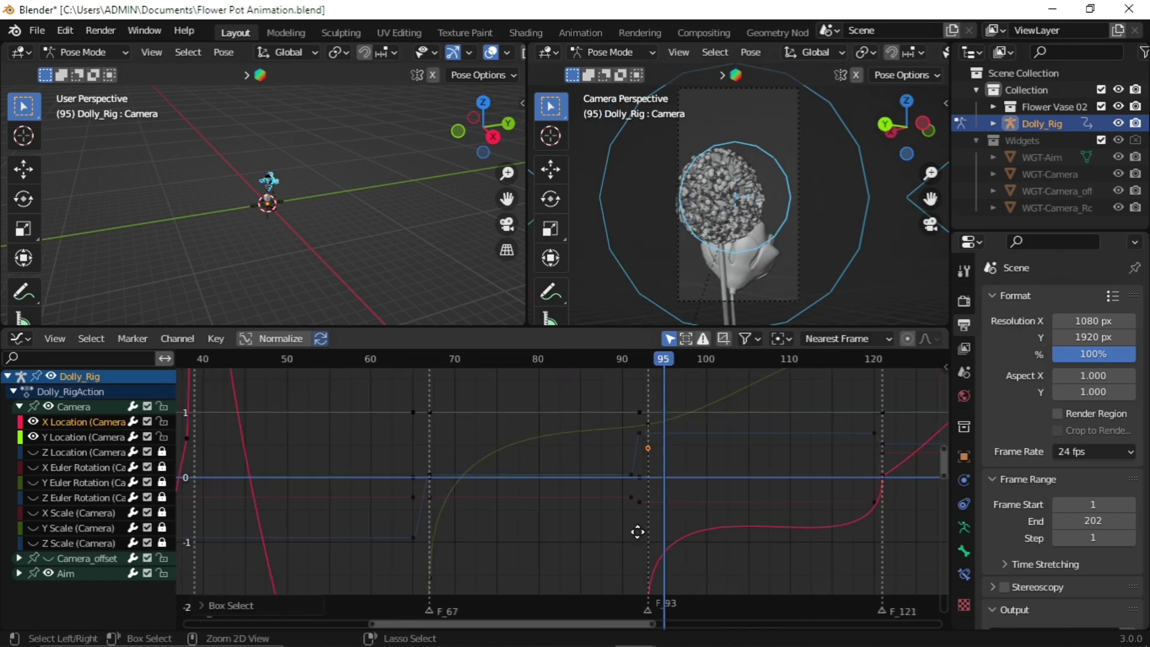
right_click(663, 526)
click(663, 585)
click(684, 542)
ctrl+middle_drag(713, 509, 575, 431)
click(509, 537)
middle_drag(605, 490, 626, 557)
ctrl+middle_drag(602, 456, 649, 541)
drag(563, 360, 419, 378)
click(487, 384)
ctrl+scroll(488, 388, down, 1)
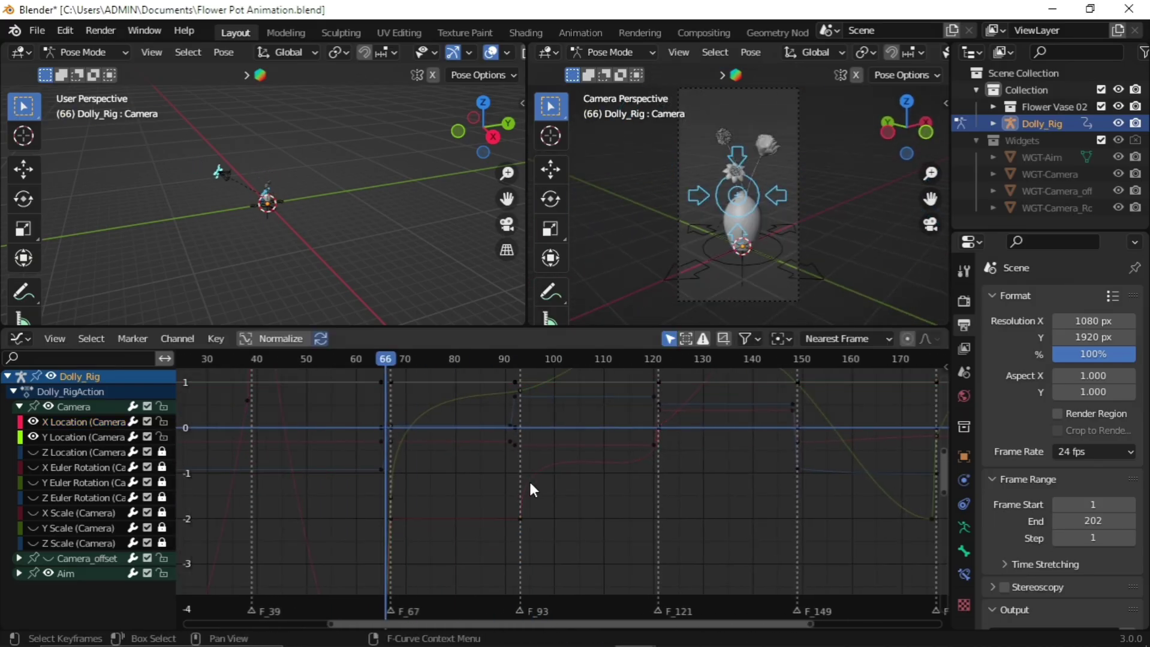
- Hide the Y Location and Aim curves and lower the X Location curve's outgoing handle at frame 93
click(32, 437)
click(48, 573)
click(520, 519)
key(g)
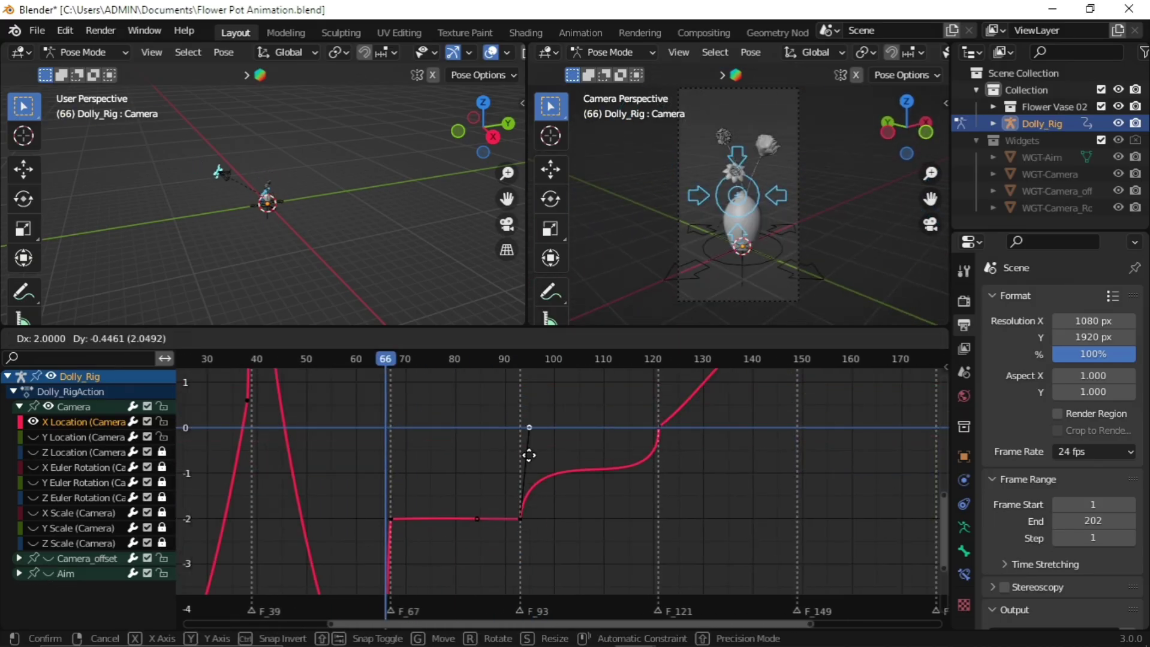
key(Escape)
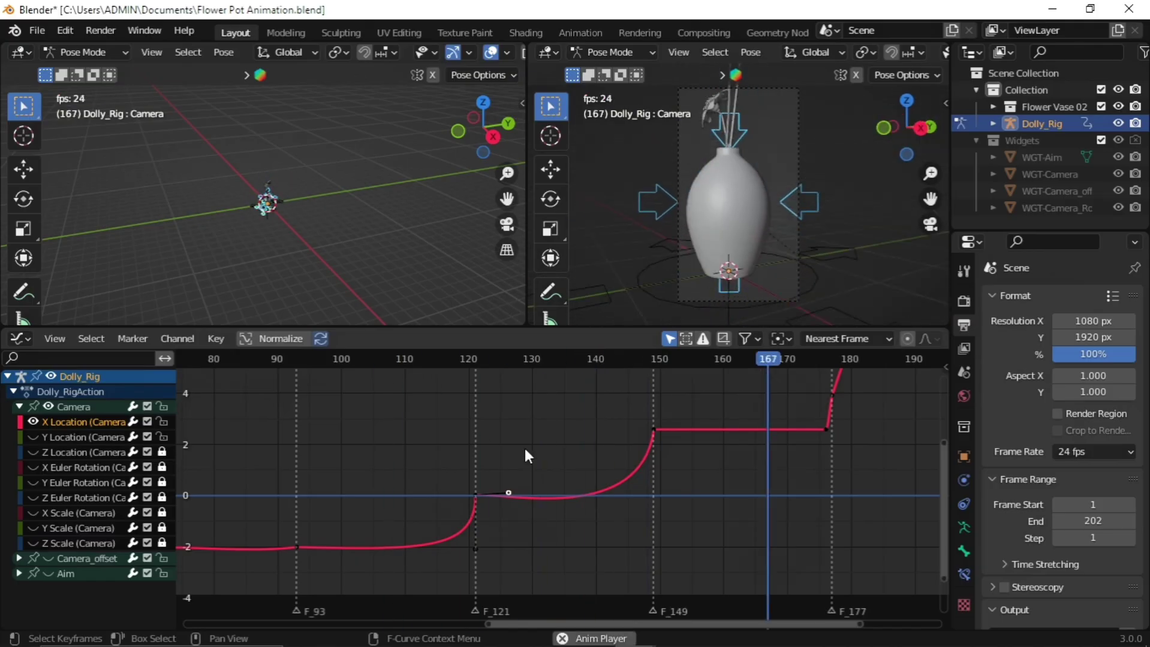
- Scrub the motion along the Camera's X Location curve, hide that curve and show the Y Location curve instead
ctrl+middle_drag(525, 448, 510, 524)
click(647, 360)
click(598, 360)
ctrl+middle_drag(598, 465, 492, 471)
click(533, 359)
click(33, 422)
click(33, 437)
- Pull the Y Location curve's outgoing handle at frame 149 steeply down to about -2.5 and play back the motion
middle_drag(607, 520, 518, 429)
click(467, 423)
drag(614, 361, 523, 361)
click(542, 460)
drag(541, 460, 474, 547)
key(space)
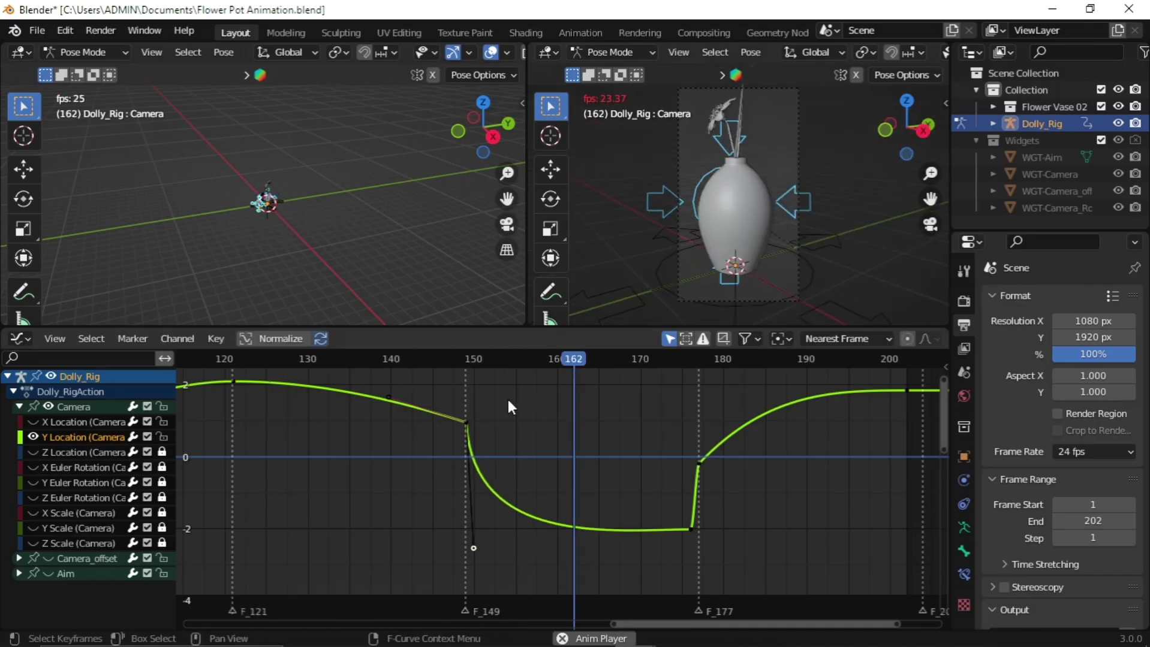
middle_drag(690, 389, 565, 412)
key(space)
- Scrub to frame 176, try repositioning the Y Location curve's keyframe handle there, and undo the changes
drag(641, 363, 568, 455)
click(594, 547)
drag(567, 551, 580, 548)
key(ctrl+z)
middle_drag(580, 547, 593, 467)
scroll(597, 464, up, 12)
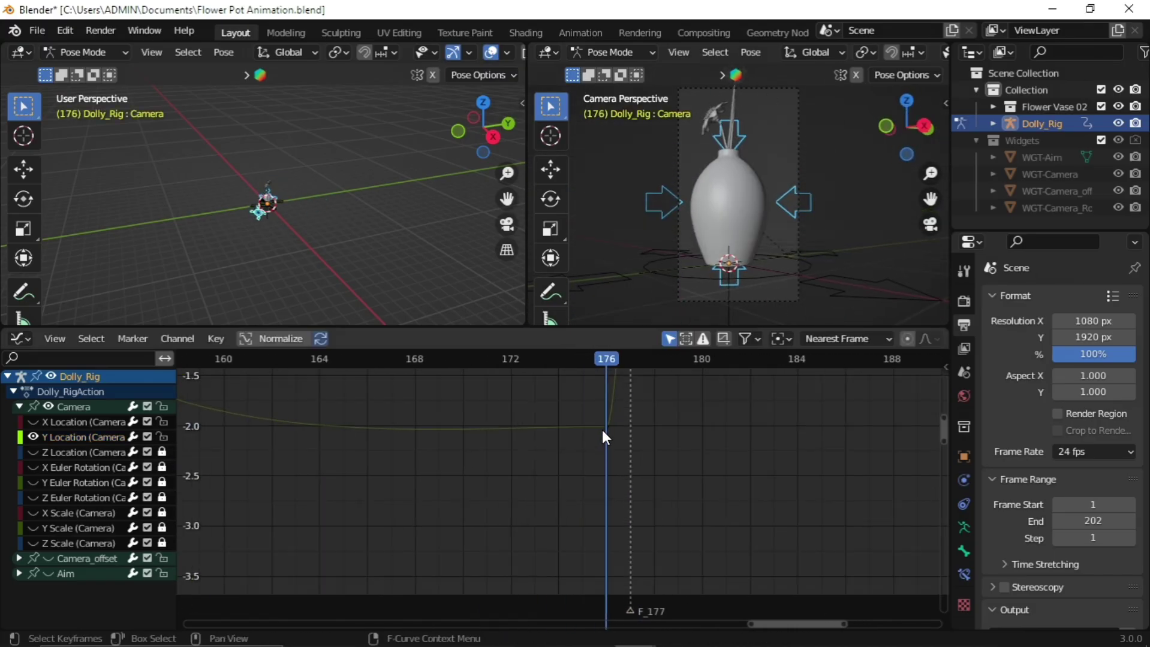
drag(605, 425, 632, 427)
key(ctrl+z)
- Change the handle type of the Y Location keyframe at frame 176, extend its outgoing handle level to about frame 180, and play back
ctrl+middle_drag(655, 428, 568, 515)
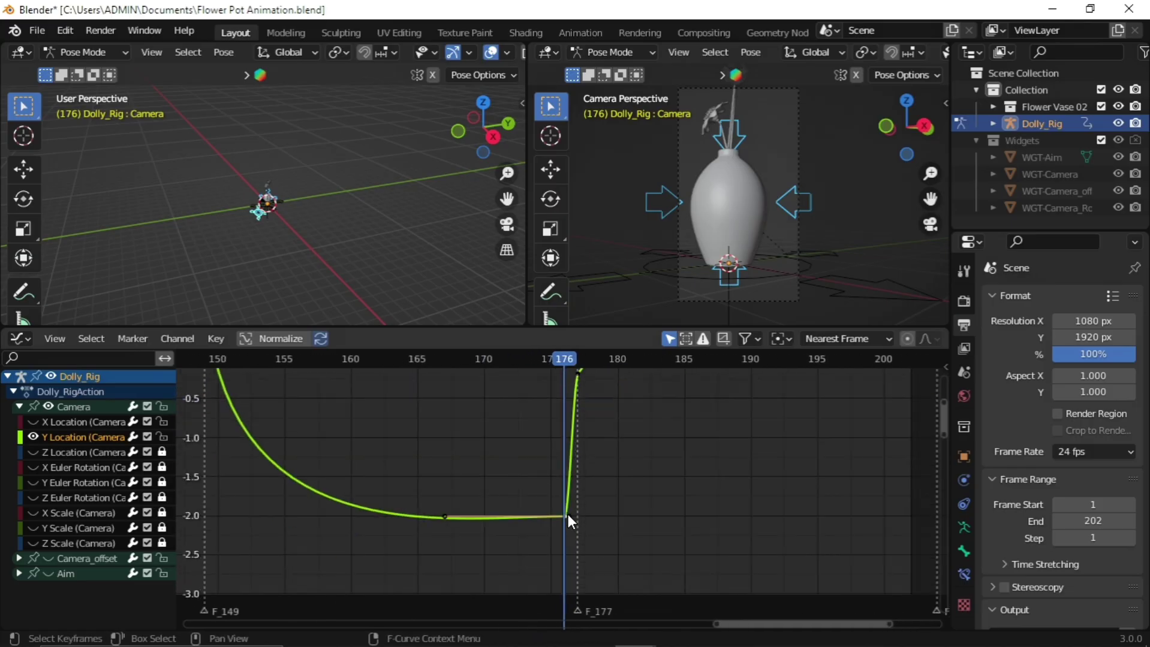
key(v)
click(569, 519)
drag(569, 518, 618, 517)
ctrl+middle_drag(660, 443, 637, 479)
scroll(620, 419, down, 3)
key(space)
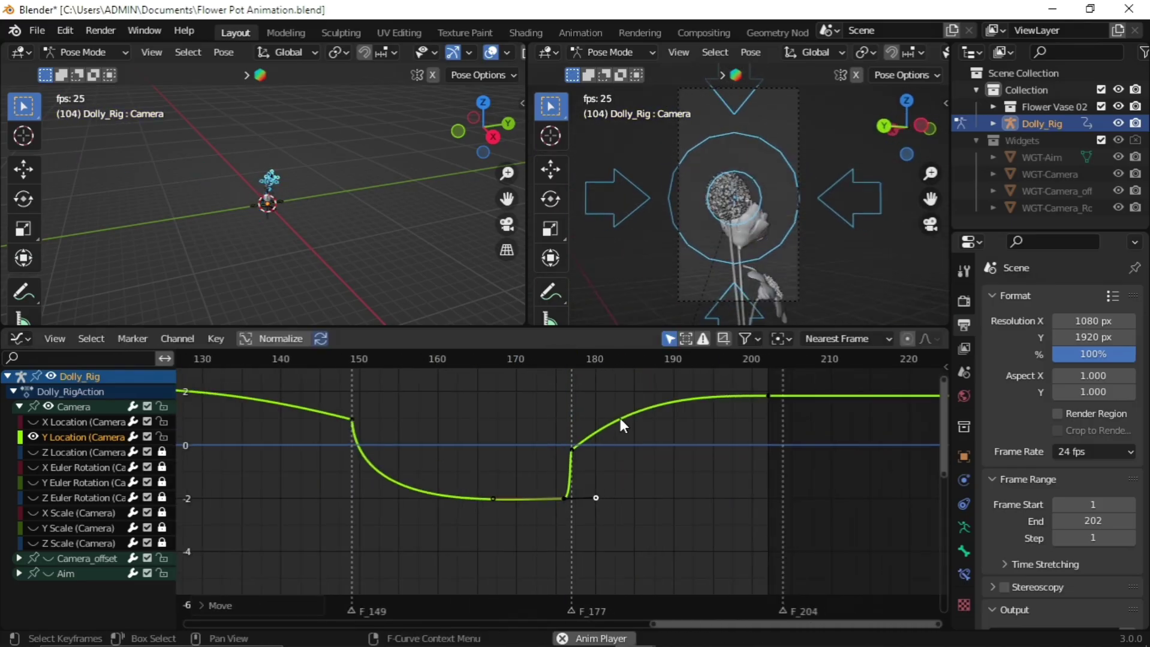
key(space)
- Move the Y Location curve's outgoing handle at frame 177 straight above its keyframe for a fast start and preview the motion
click(572, 450)
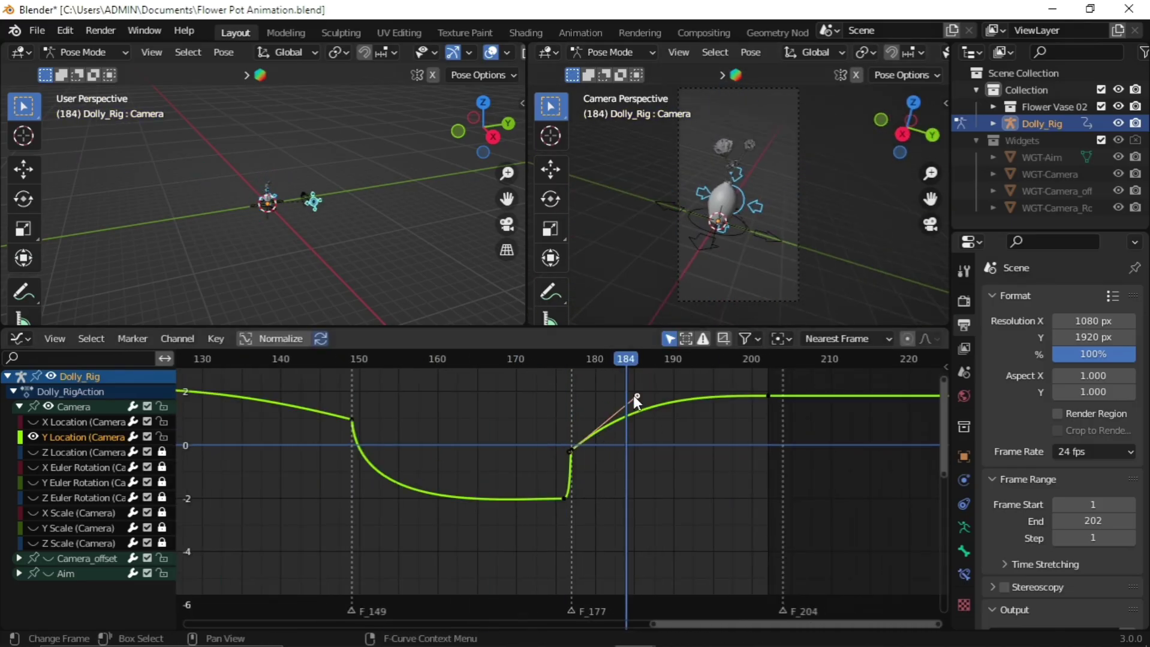
drag(633, 396, 559, 623)
click(597, 392)
key(shift+ctrl+space)
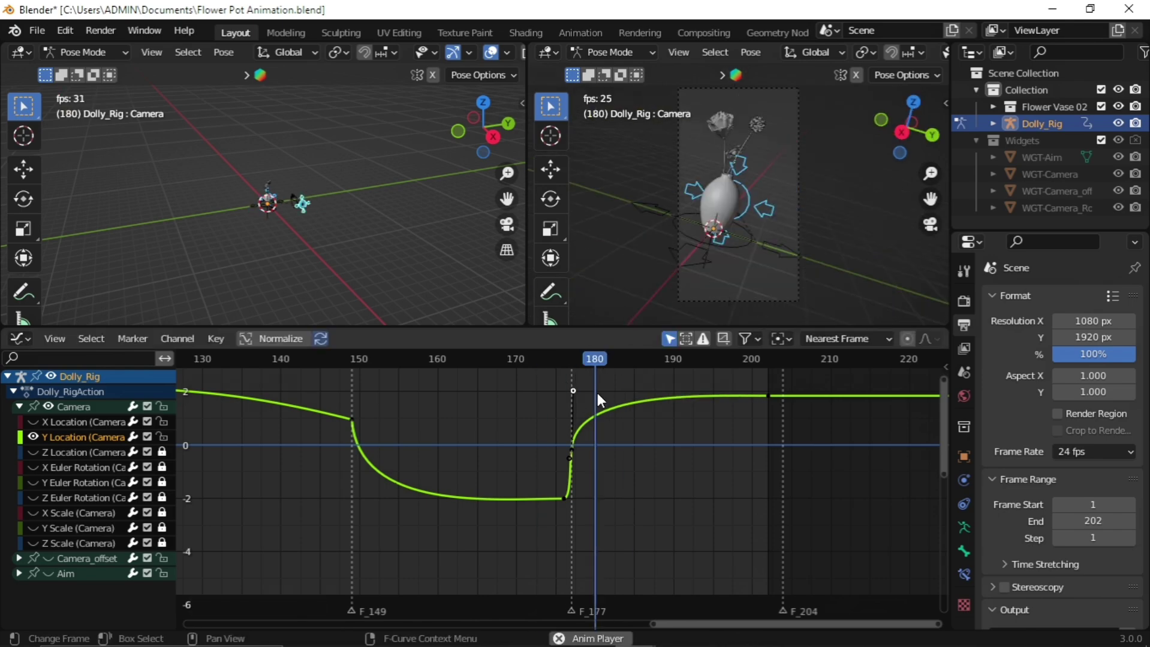
key(Escape)
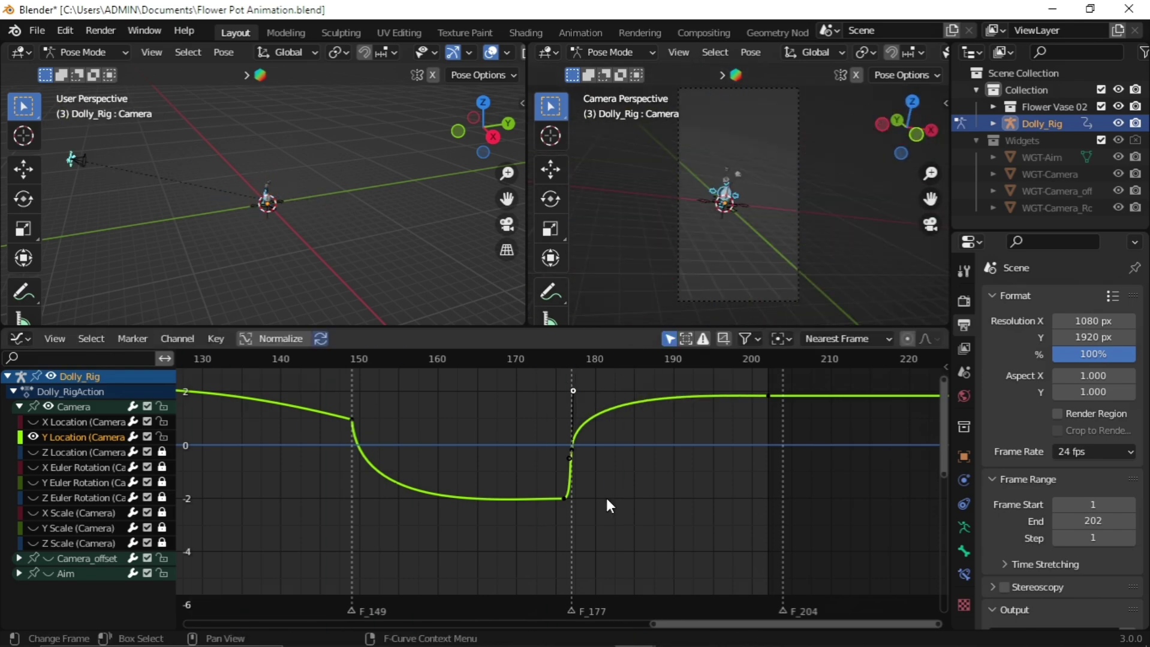
- Switch the Graph Editor area to the Timeline and reduce its height to enlarge the viewports
click(18, 339)
click(228, 400)
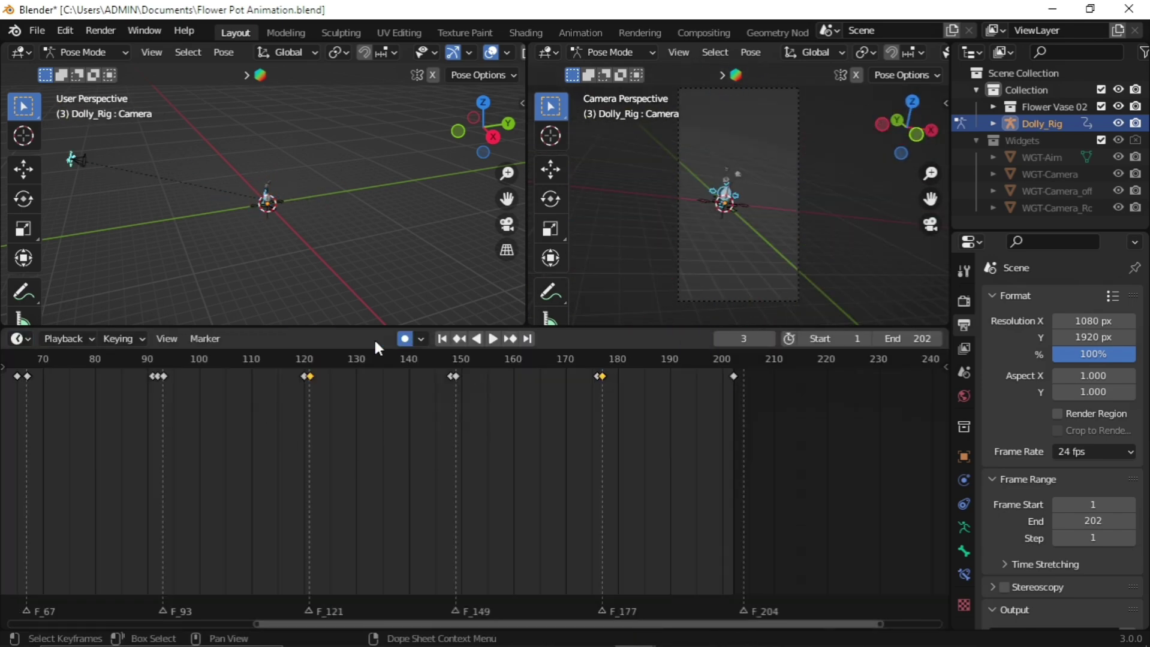
drag(373, 330, 373, 499)
- Join the two 3D viewports into a single User Perspective view and shrink the Timeline to a thin strip
drag(530, 416, 754, 416)
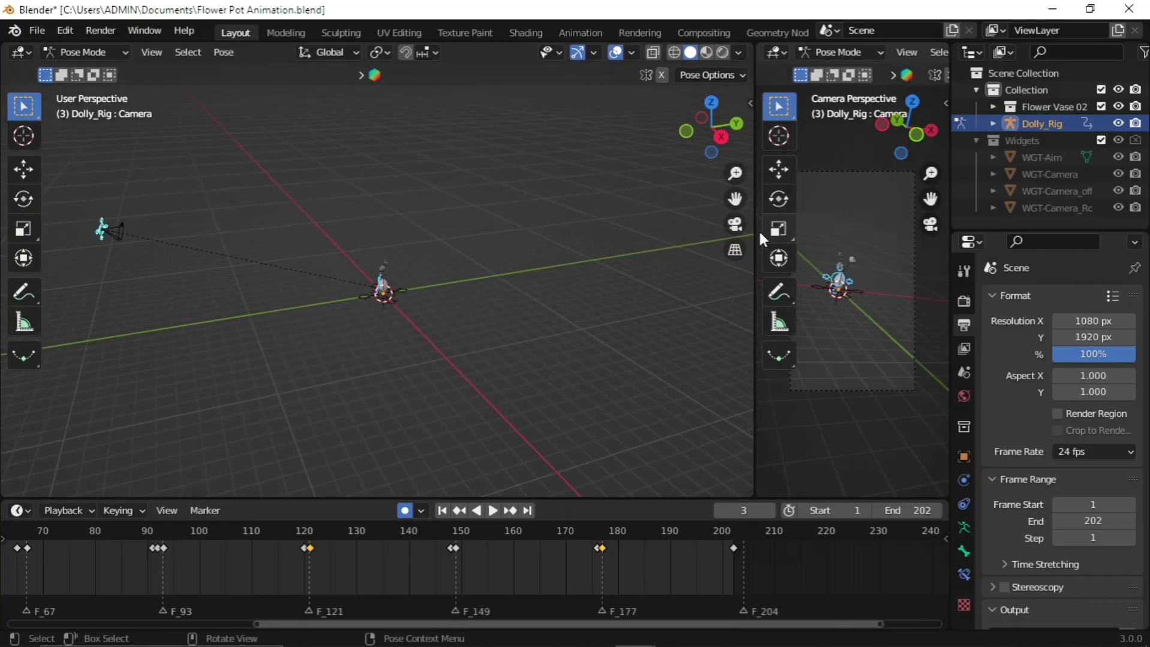
right_click(754, 387)
click(744, 388)
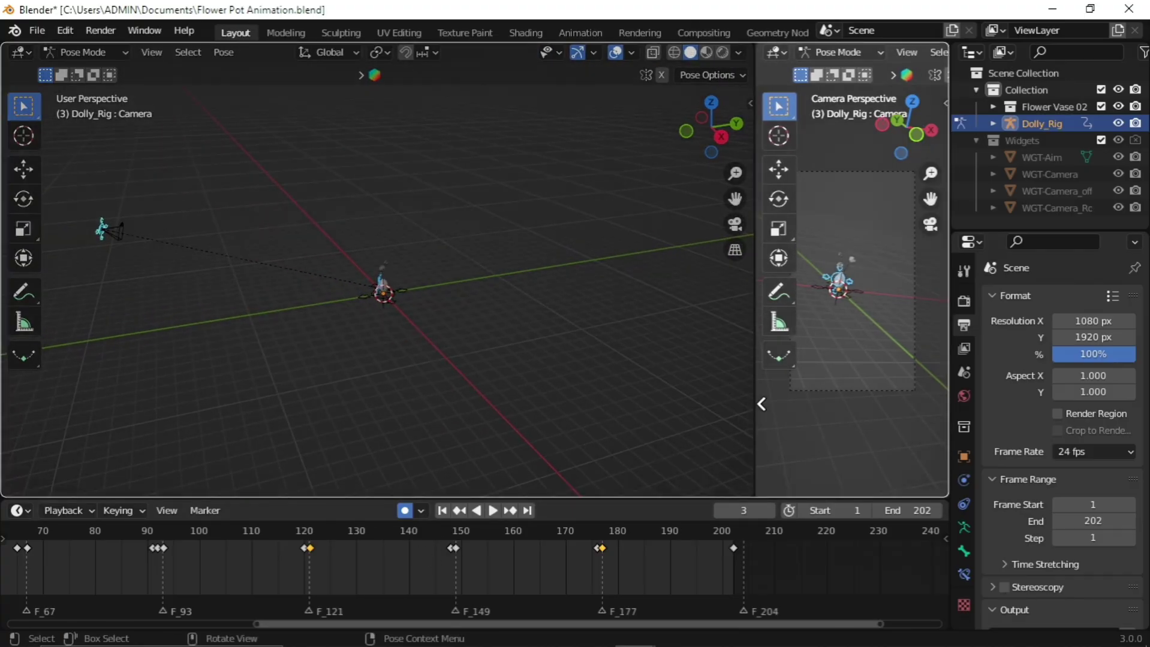
click(806, 420)
drag(663, 501, 663, 608)
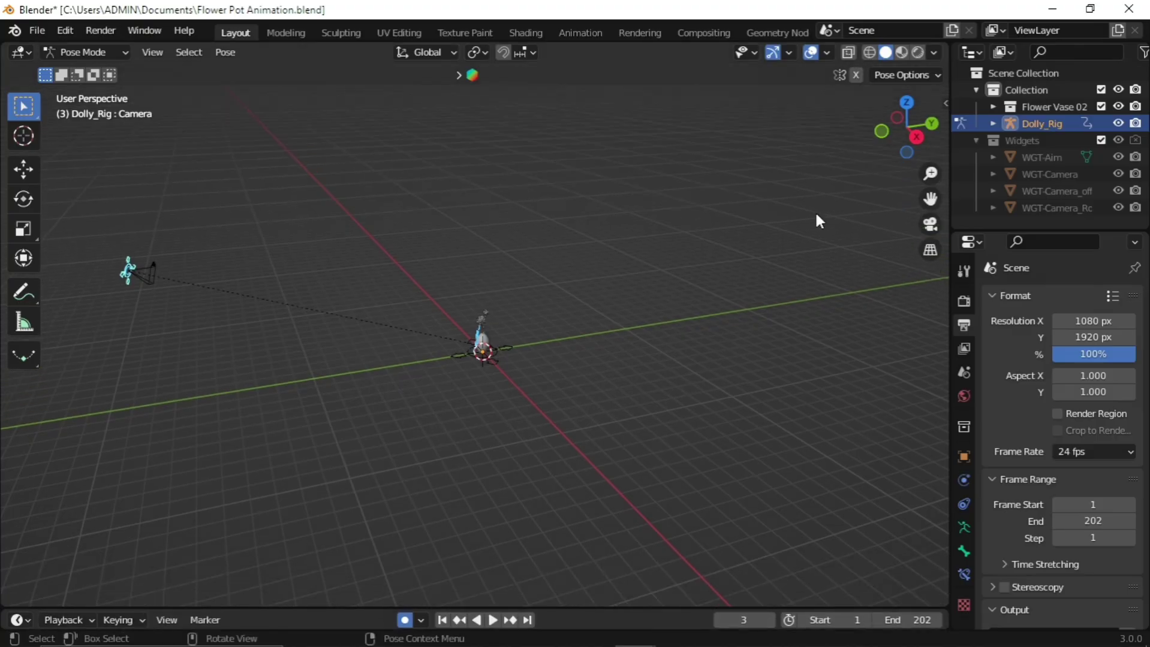
- Return the Dolly_Rig to Object Mode and save the file
scroll(562, 330, down, 3)
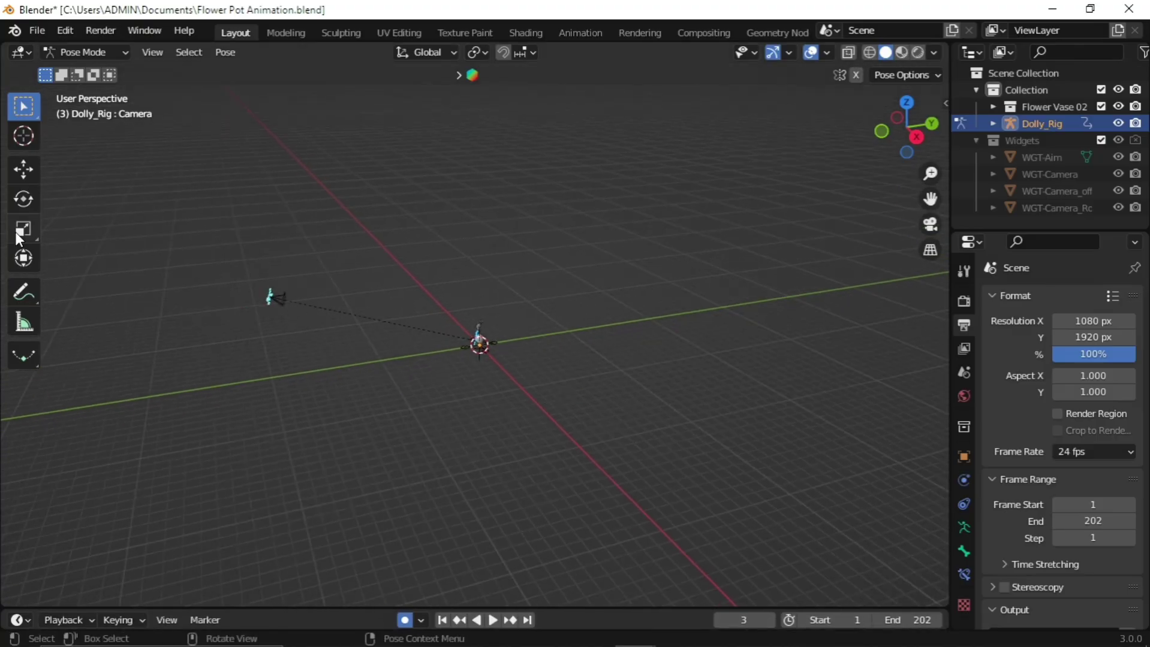
click(84, 53)
click(92, 71)
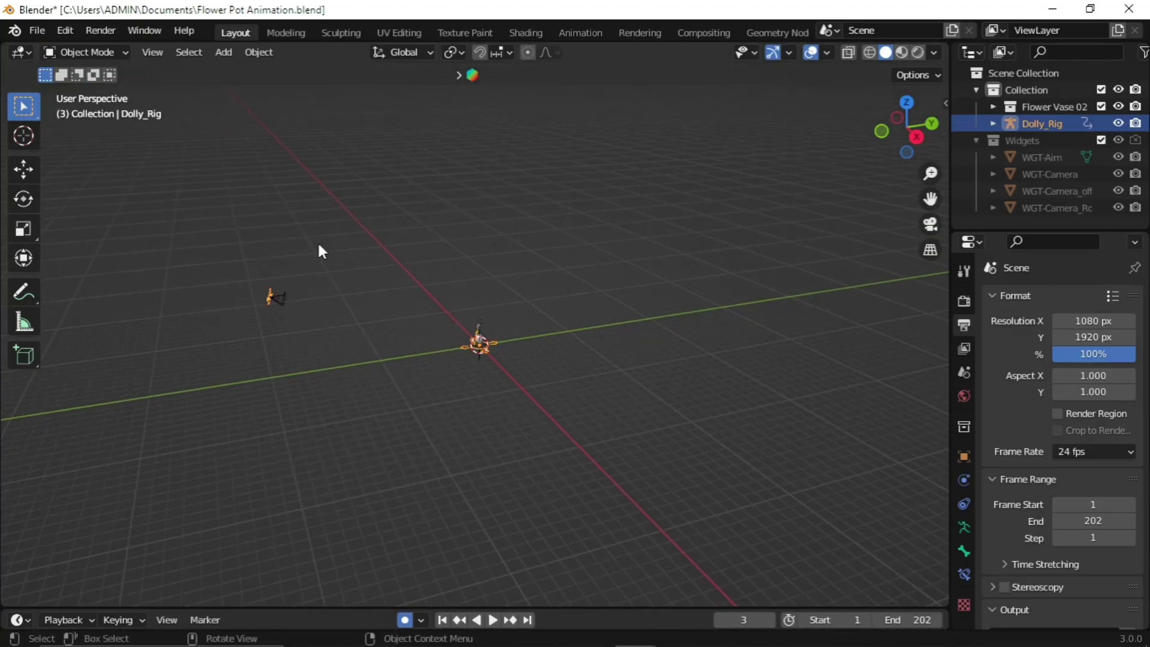
key(shift+a)
mouse_move(352, 252)
key(Escape)
key(ctrl+s)
- Add a mesh plane at the vase and scale it up into a large floor
key(shift+a)
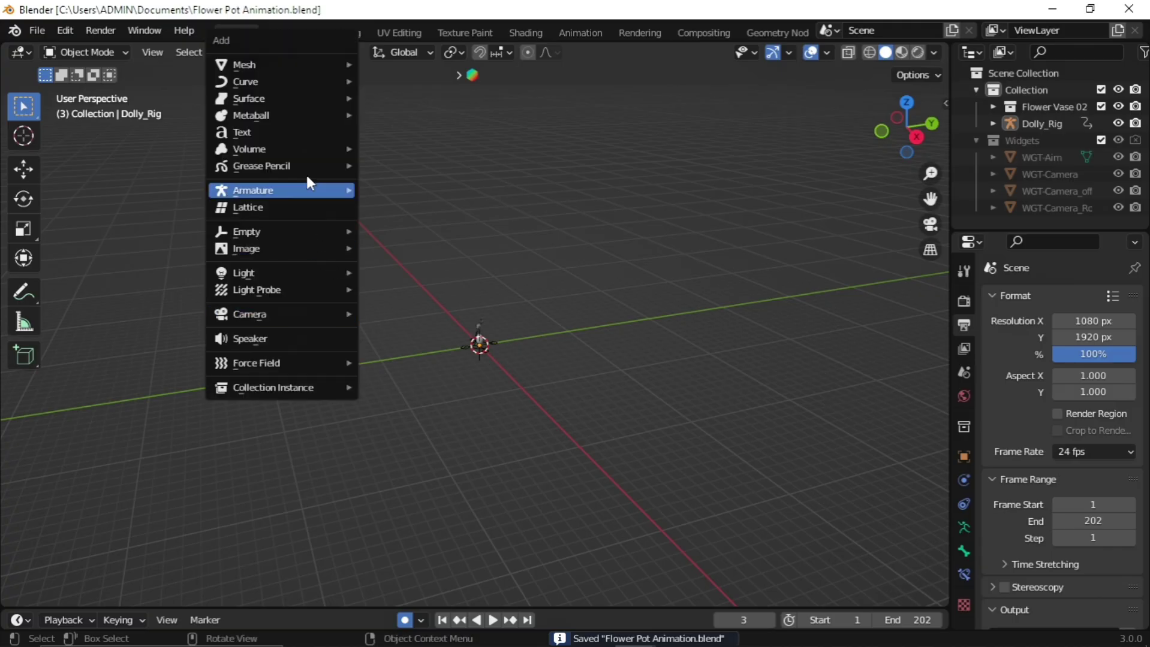
mouse_move(316, 60)
click(396, 63)
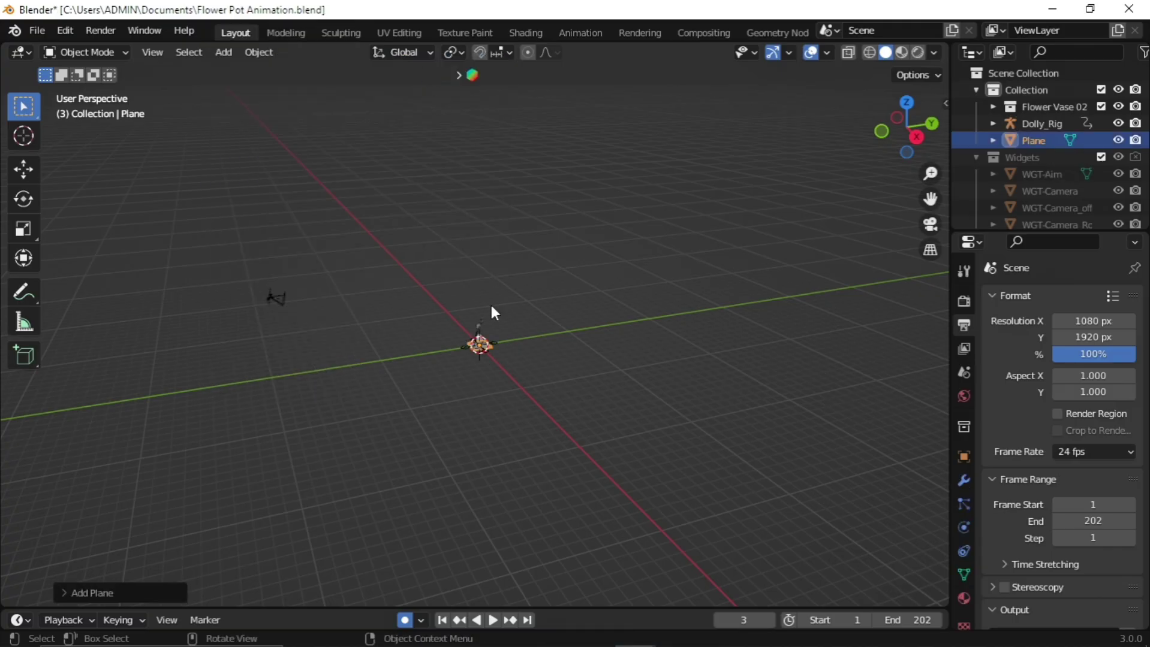
key(s)
click(624, 354)
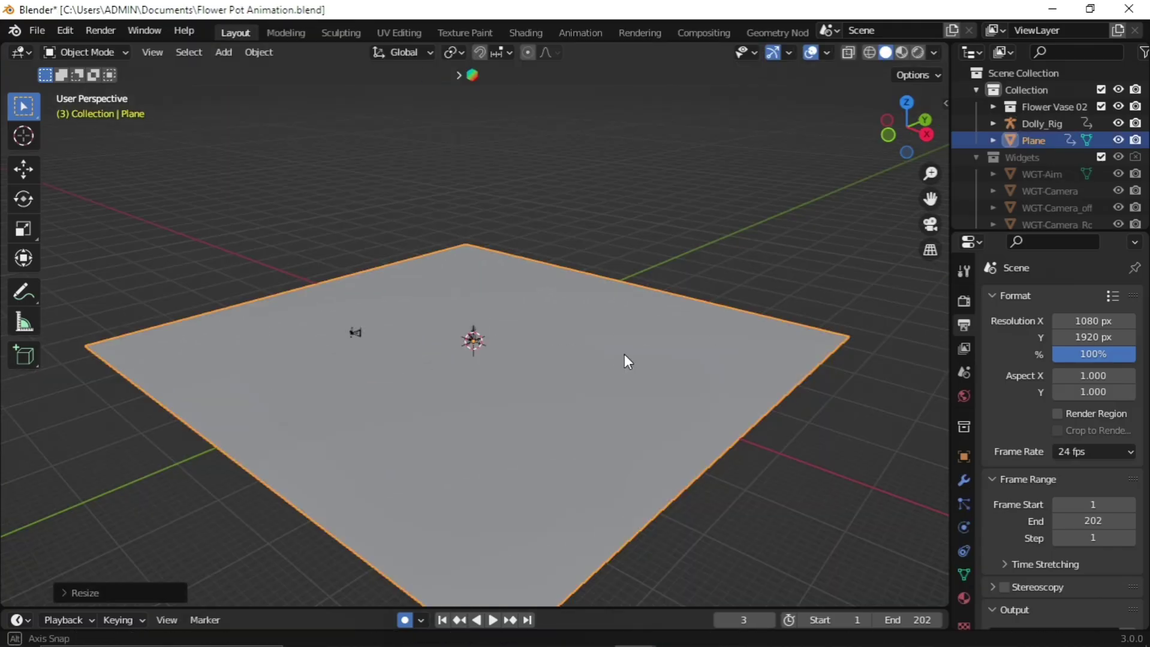
- Edit the plane and extrude its edge behind the vase upward along Z to form a tall back wall
middle_drag(624, 355, 690, 308)
click(84, 52)
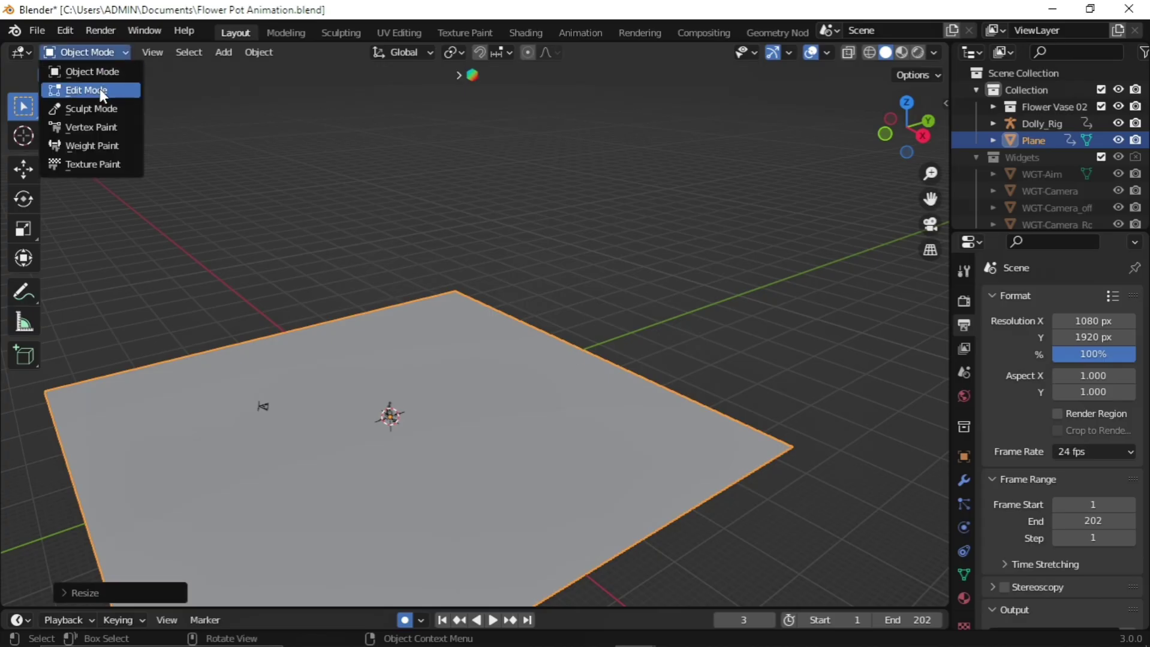
click(100, 90)
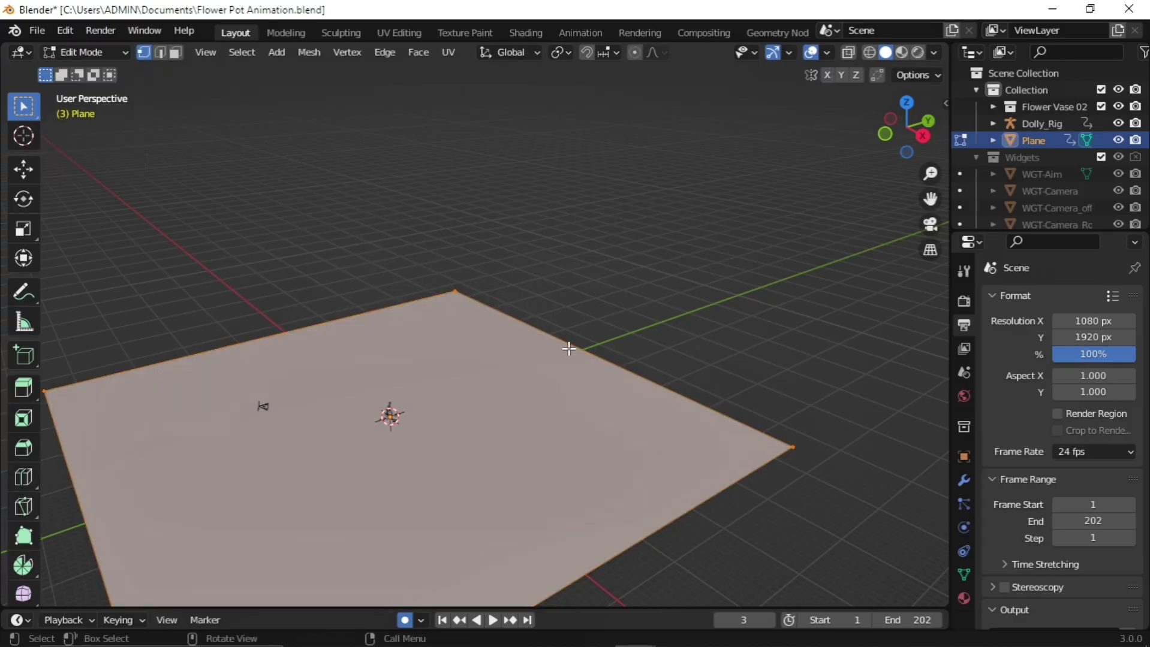
click(160, 53)
key(z)
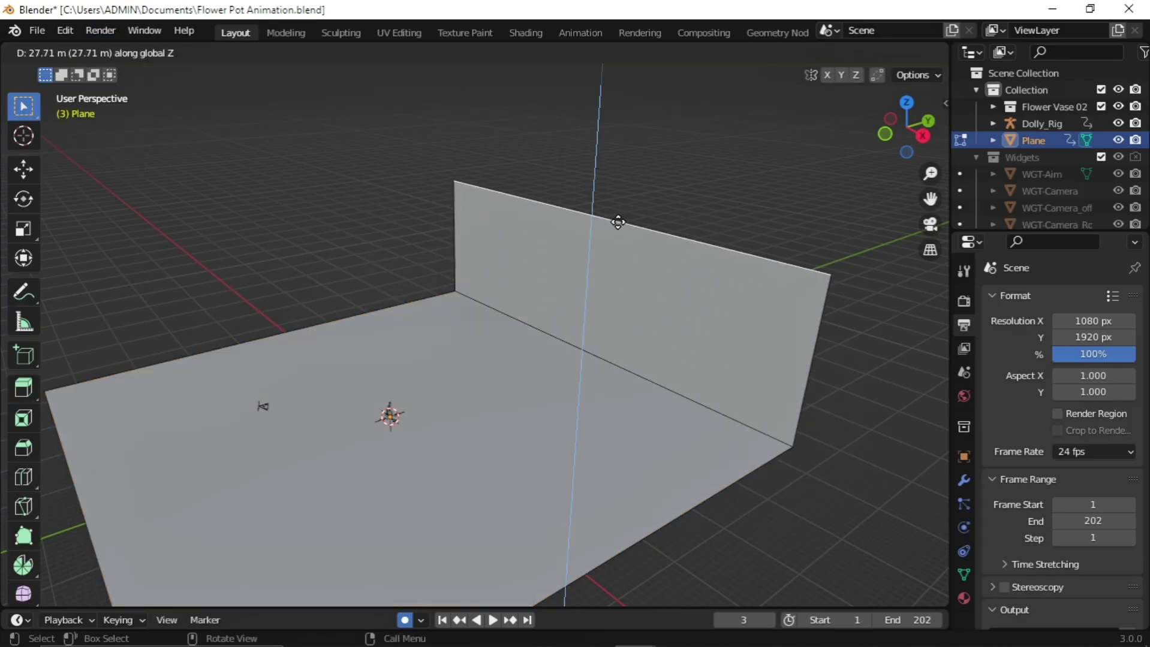
click(644, 74)
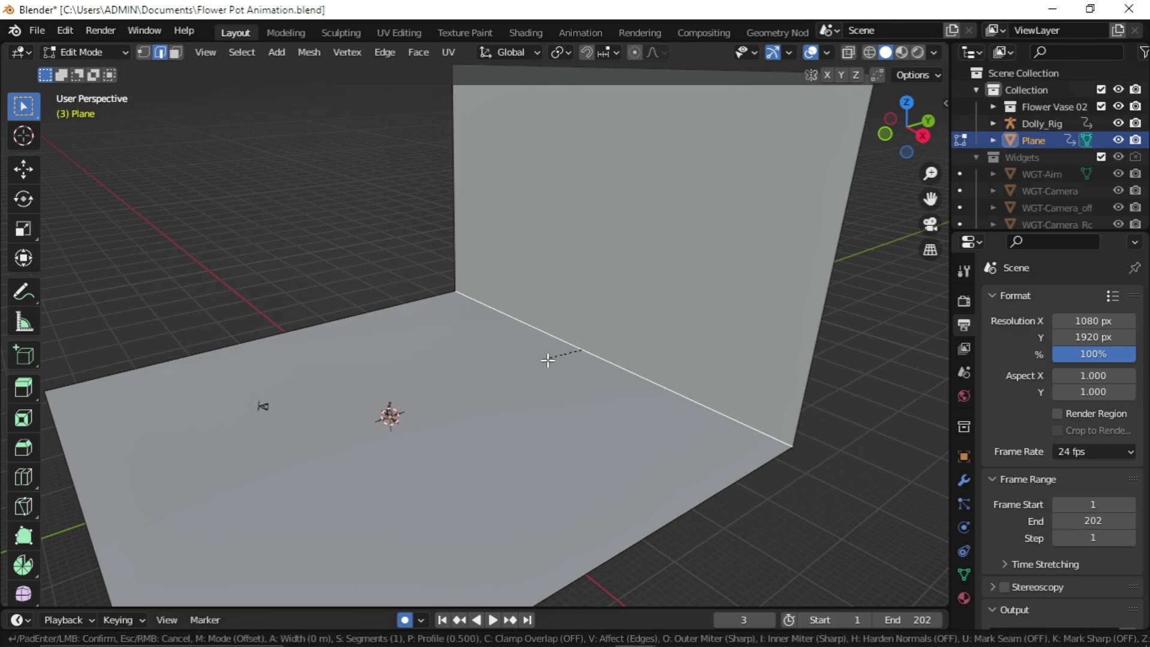
- Bevel the edge between floor and back wall with a width of about 0.406 m and 10 segments
click(495, 444)
click(65, 597)
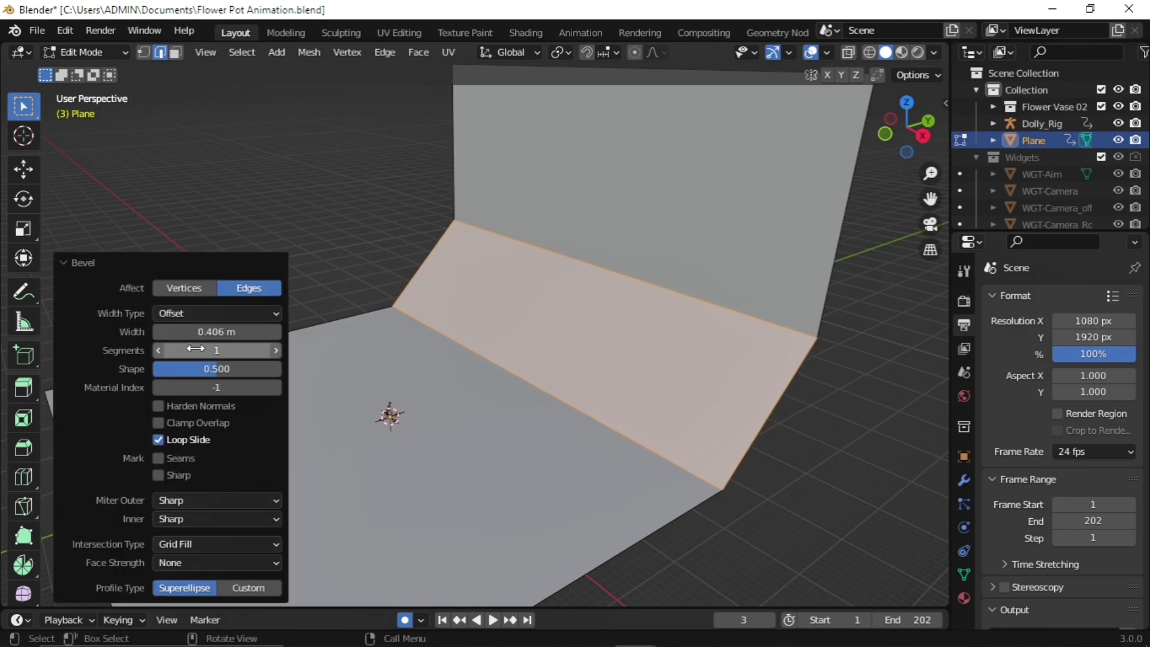
key(Return)
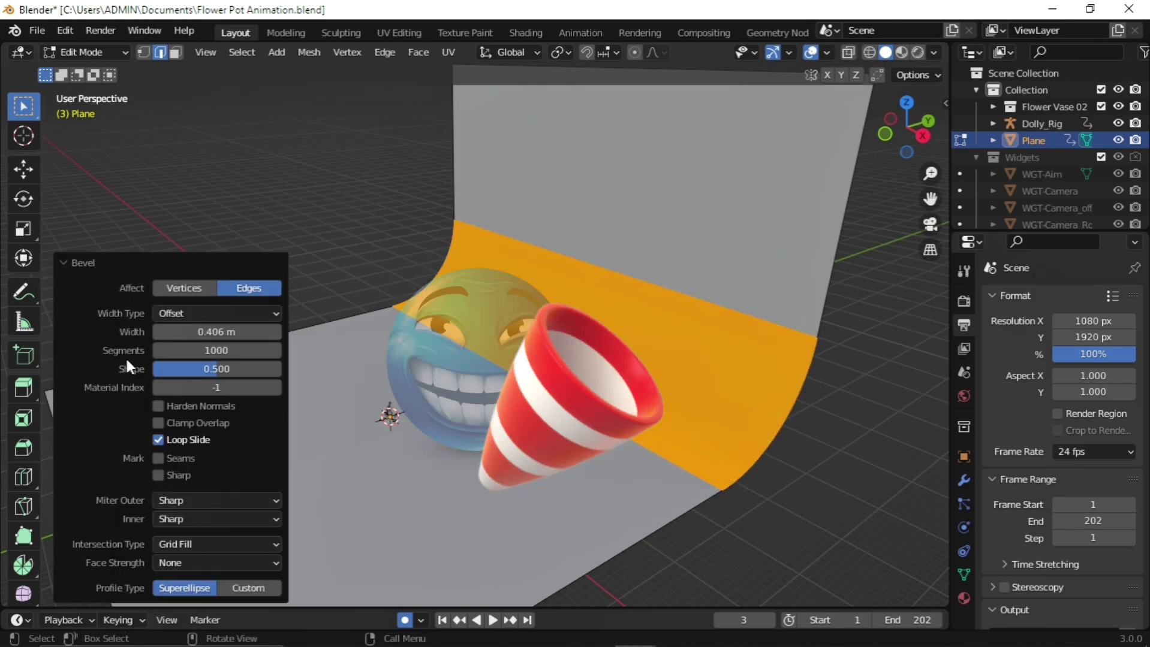
click(218, 351)
text(10)
key(Return)
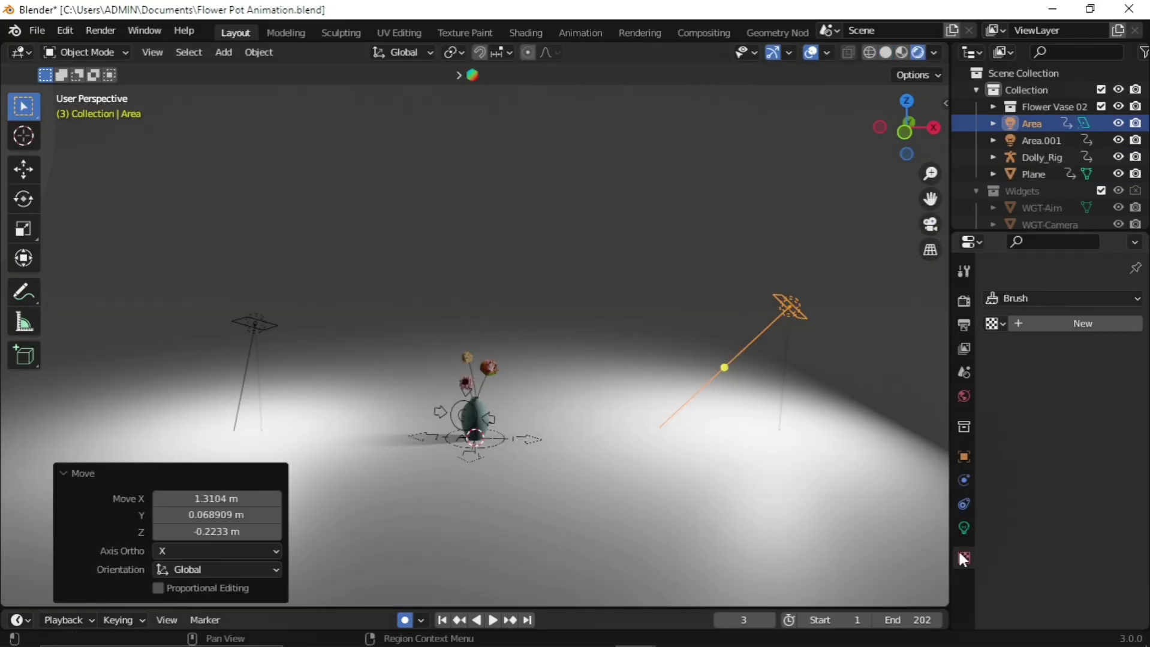
- Set the scene's render engine to Cycles
click(963, 271)
click(964, 302)
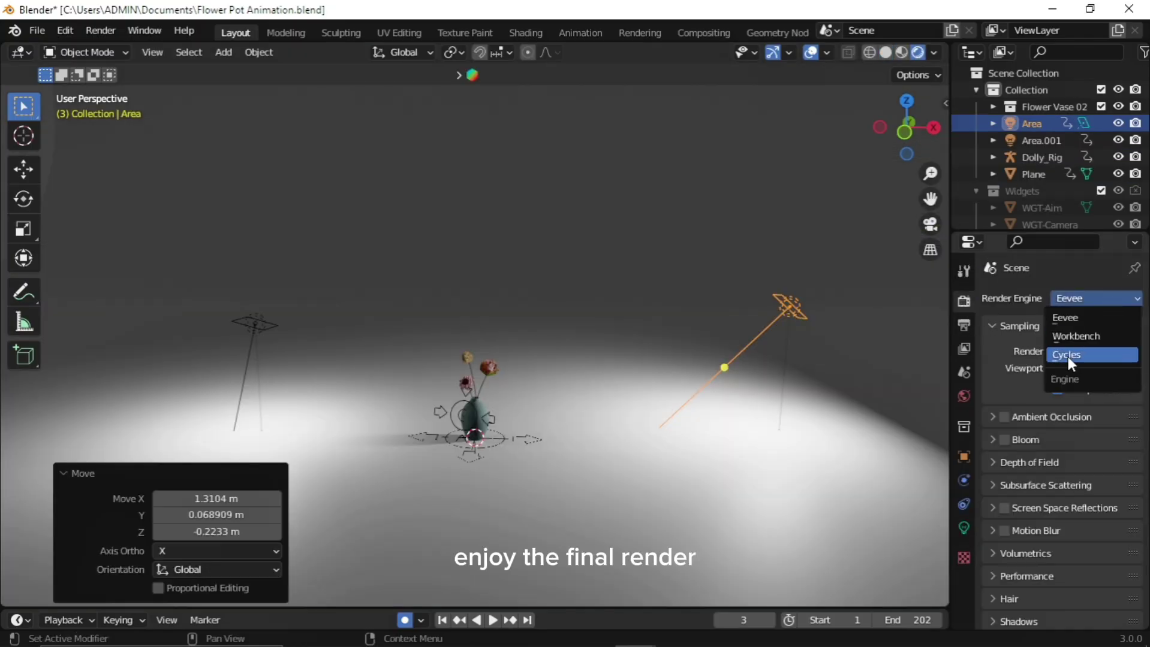
click(1068, 355)
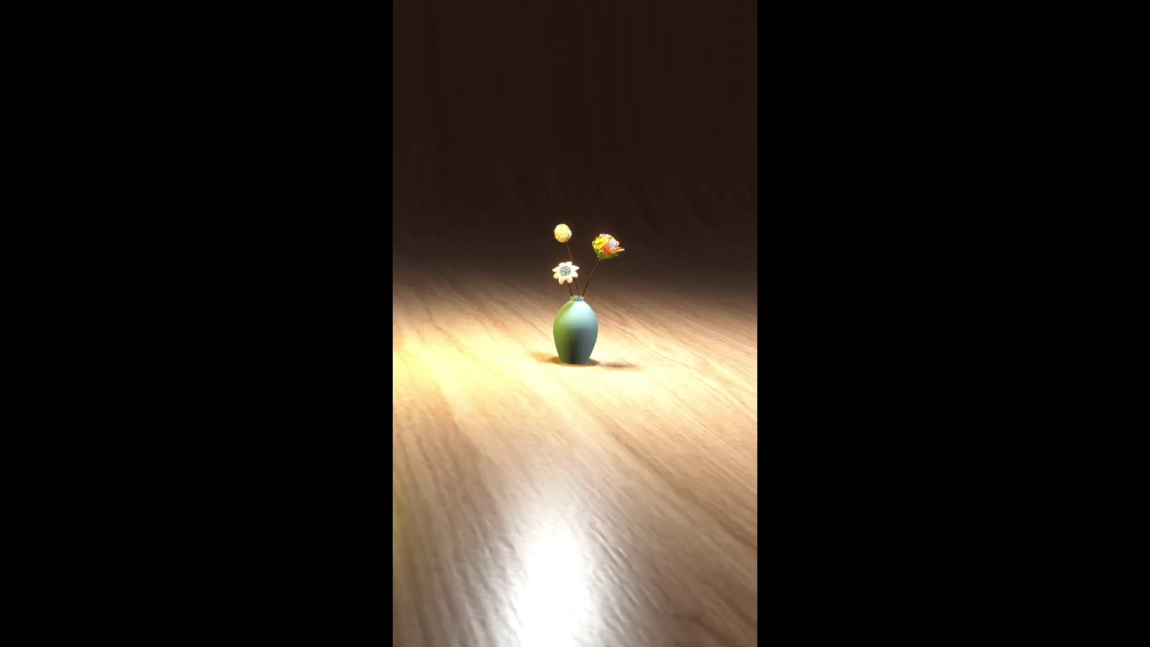